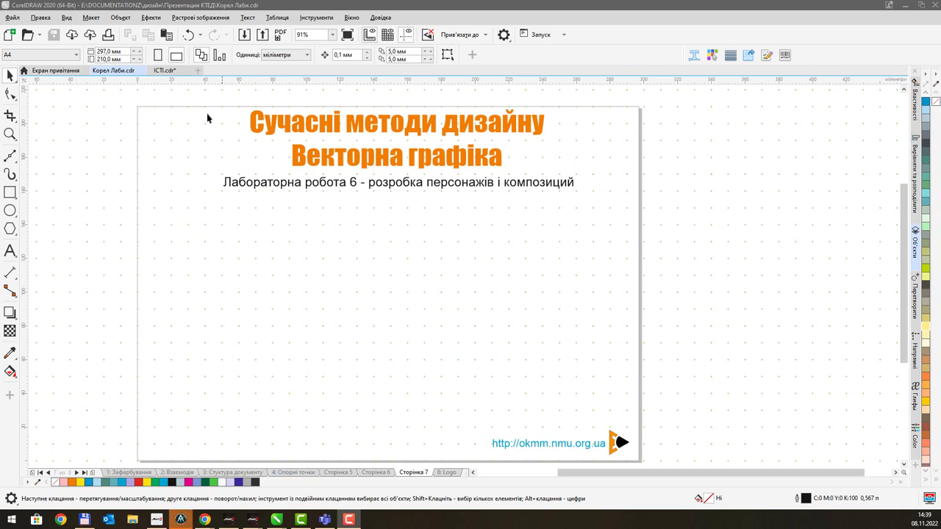
Step: Look at the toucan illustration in ICTI.cdr as a reference, and return to the Корел Лаби.cdr page
{"action": "left_click", "coordinate": [164, 70]}
{"action": "left_click_drag", "start_coordinate": [433, 282], "coordinate": [483, 239]}
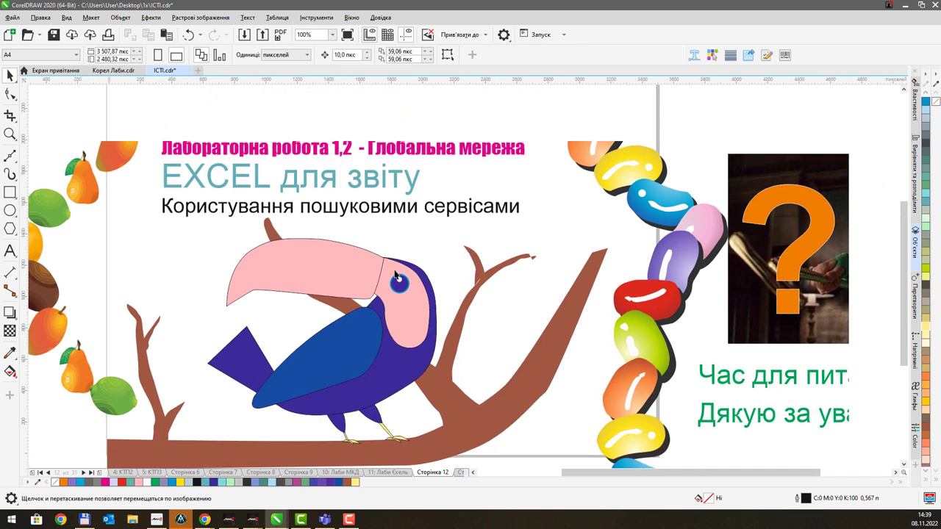
{"action": "left_click", "coordinate": [115, 70]}
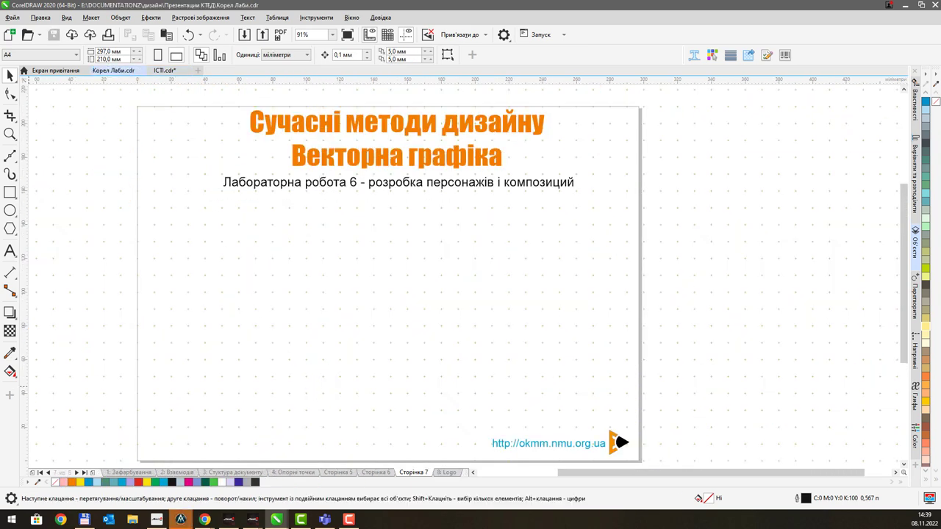
{"action": "key", "text": "alt+Tab"}
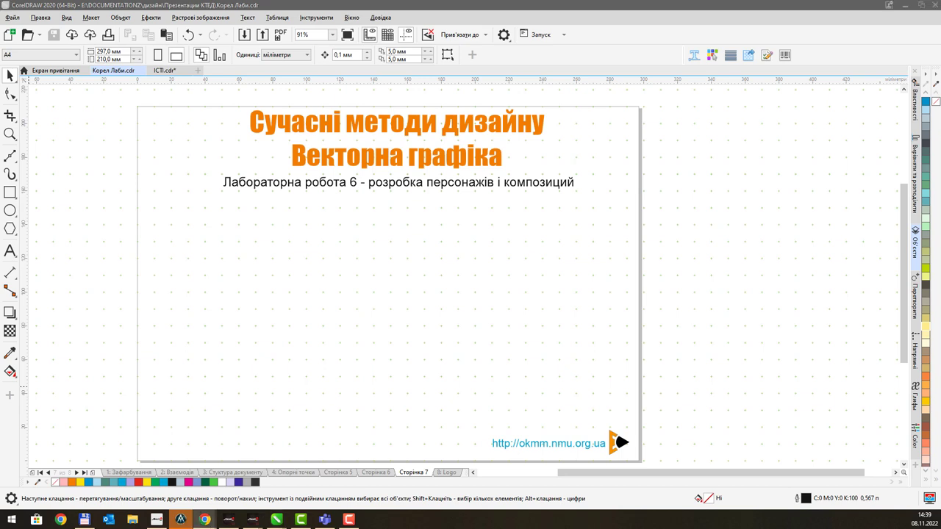
{"action": "left_click_drag", "start_coordinate": [313, 252], "coordinate": [337, 231]}
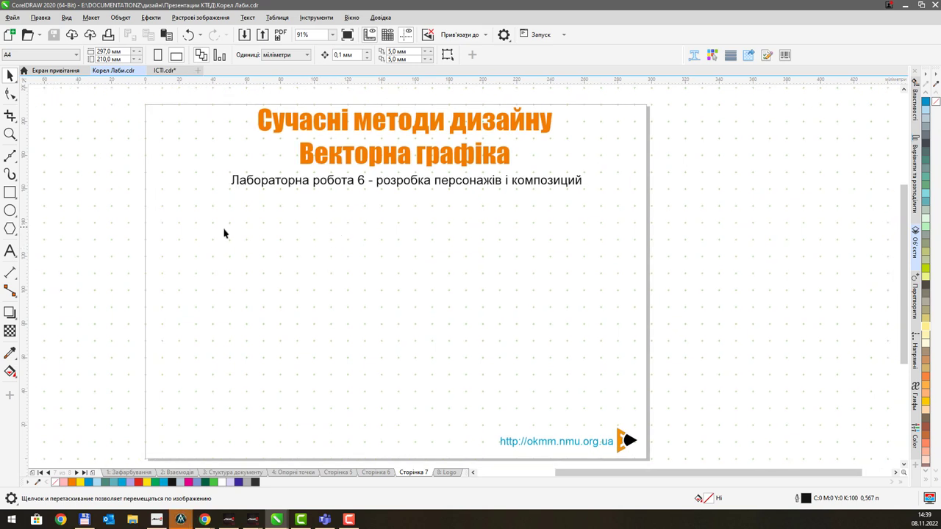
Step: Draw a closed teardrop-shaped wing outline with the Bezier tool, wide at the upper right and tapering to the lower left
{"action": "left_click", "coordinate": [9, 155]}
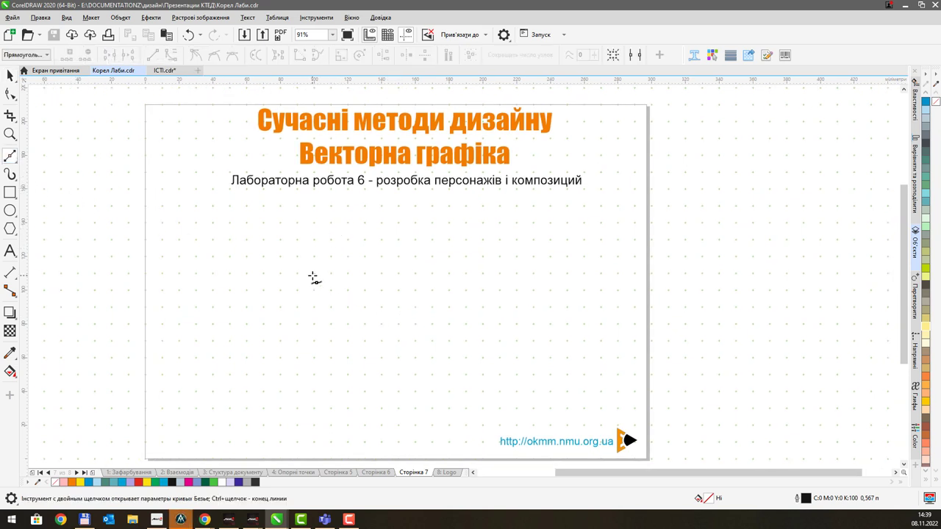
{"action": "left_click", "coordinate": [377, 272]}
{"action": "left_click_drag", "start_coordinate": [331, 295], "coordinate": [309, 319]}
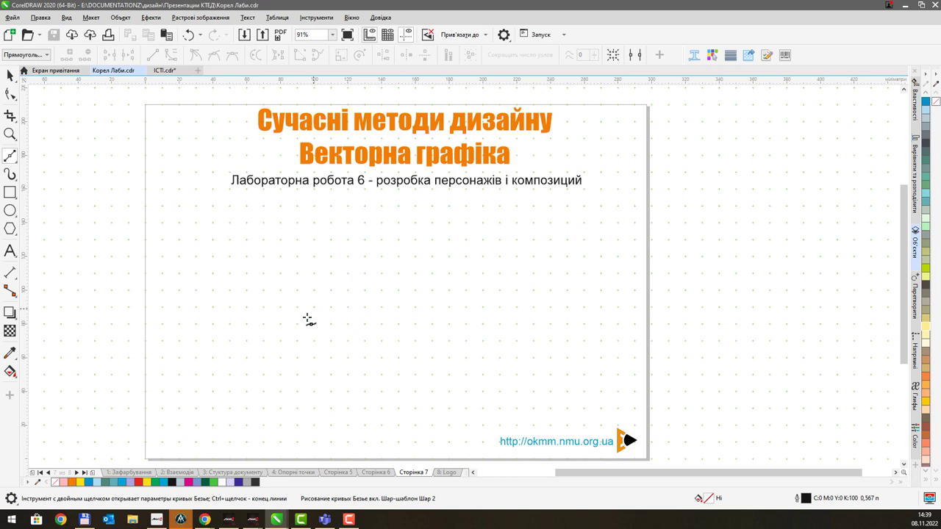
{"action": "left_click", "coordinate": [251, 376]}
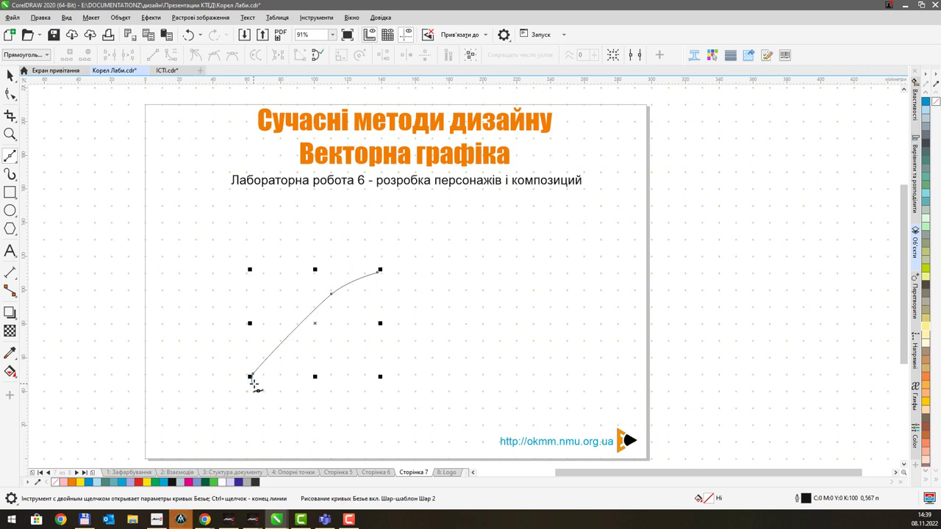
{"action": "left_click_drag", "start_coordinate": [252, 384], "coordinate": [258, 387]}
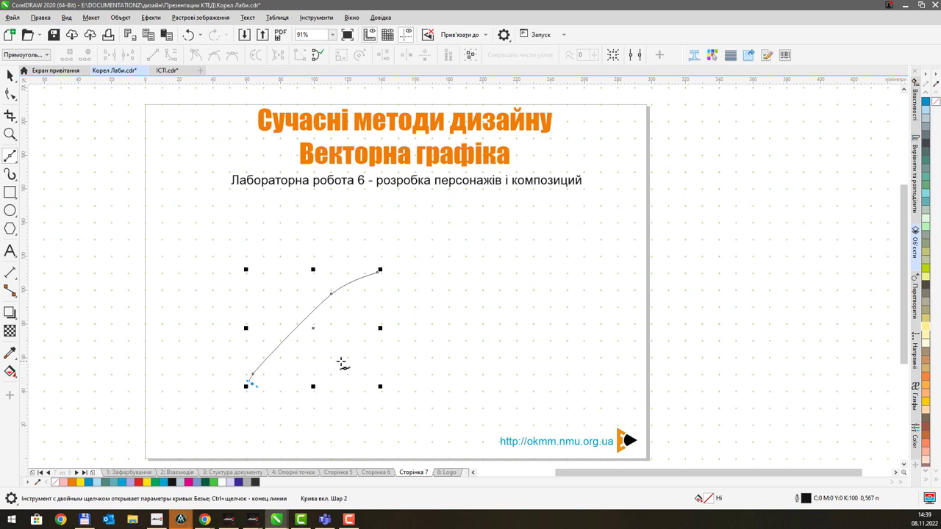
{"action": "left_click_drag", "start_coordinate": [345, 362], "coordinate": [365, 352]}
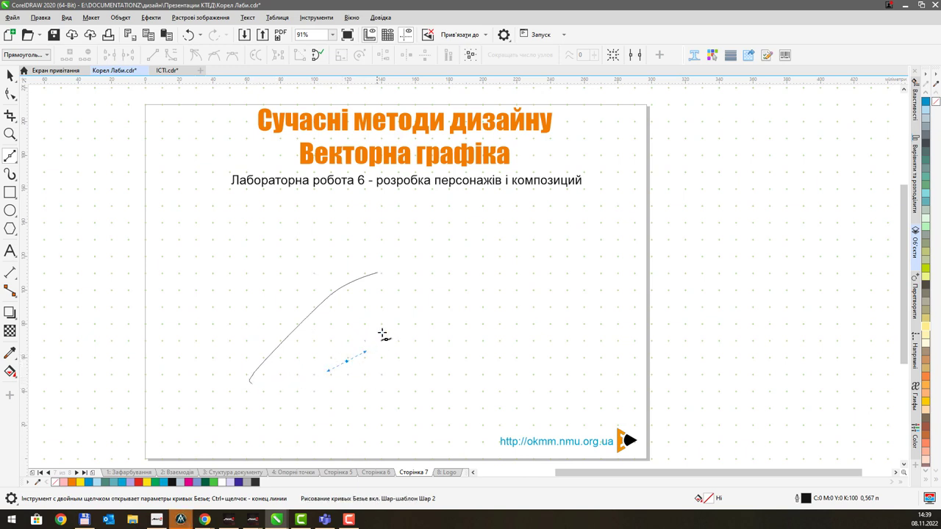
{"action": "left_click_drag", "start_coordinate": [398, 303], "coordinate": [397, 283]}
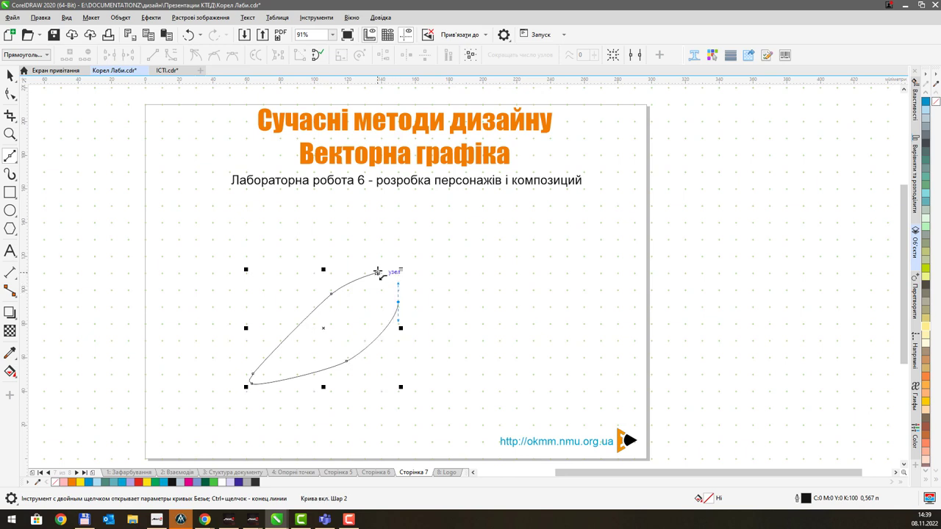
{"action": "left_click", "coordinate": [377, 272]}
Step: Fill the wing shape with the dark blue swatch (C100 M100 Y0 K0)
{"action": "left_click", "coordinate": [9, 93]}
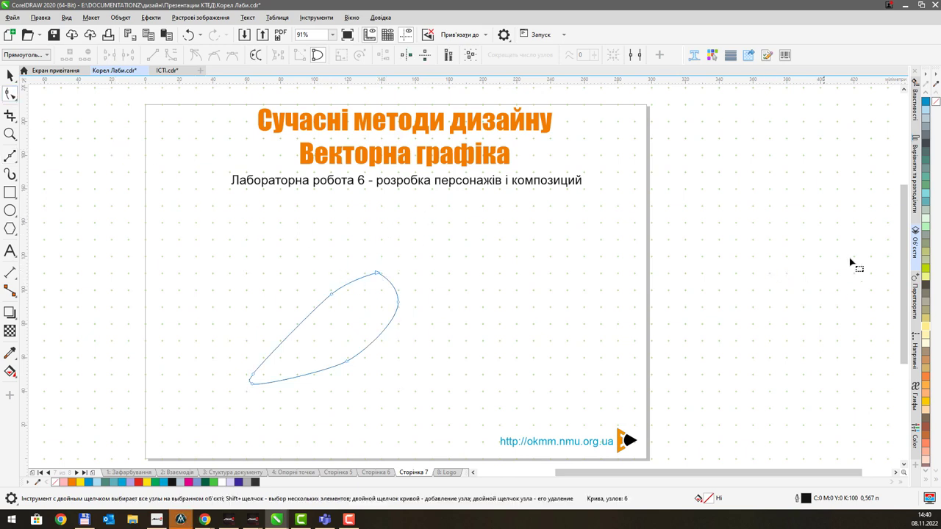
{"action": "scroll", "coordinate": [926, 176], "scroll_direction": "up", "scroll_amount": 5}
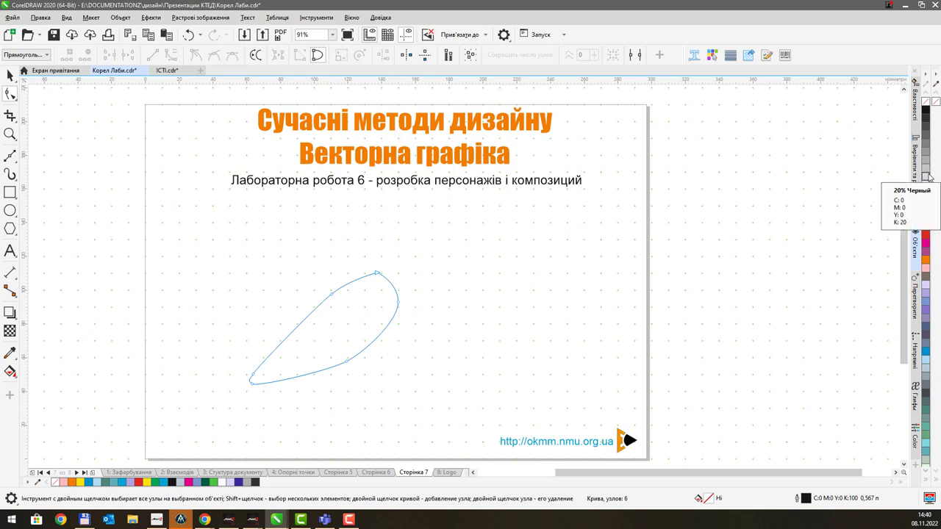
{"action": "left_click", "coordinate": [926, 205]}
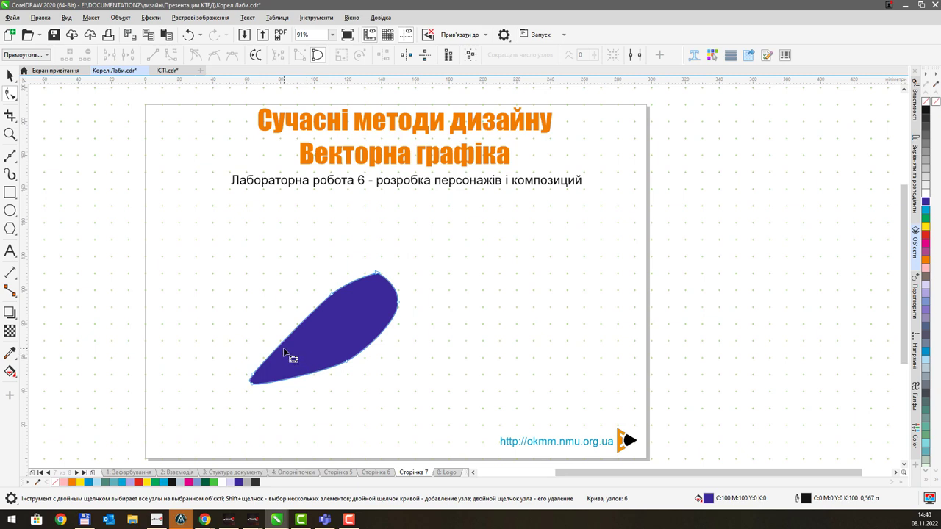
Step: Bulge the wing's upper-left edge outward, make its upper-edge node a cusp, and adjust the handle to round the contour
{"action": "left_click_drag", "start_coordinate": [284, 344], "coordinate": [285, 330]}
{"action": "left_click_drag", "start_coordinate": [311, 272], "coordinate": [346, 299]}
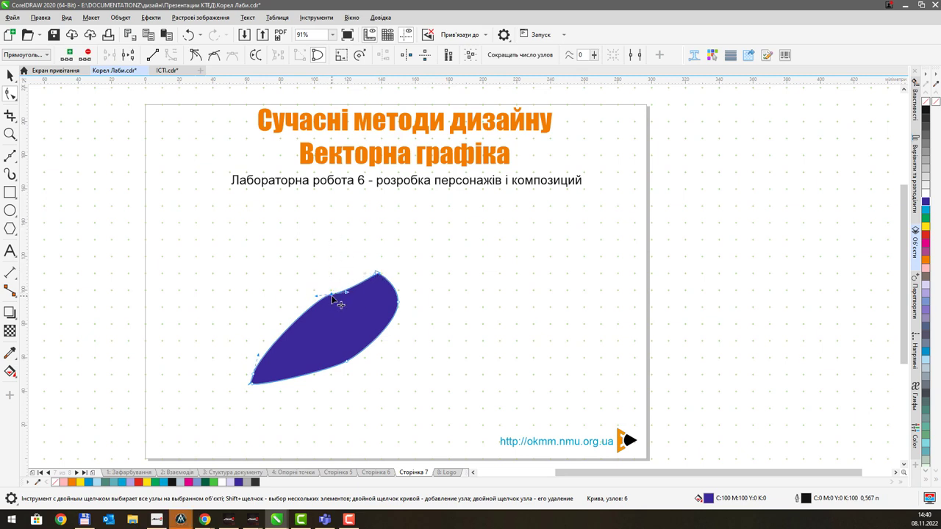
{"action": "scroll", "coordinate": [348, 300], "scroll_direction": "up", "scroll_amount": 2}
{"action": "scroll", "coordinate": [348, 300], "scroll_direction": "down", "scroll_amount": 2}
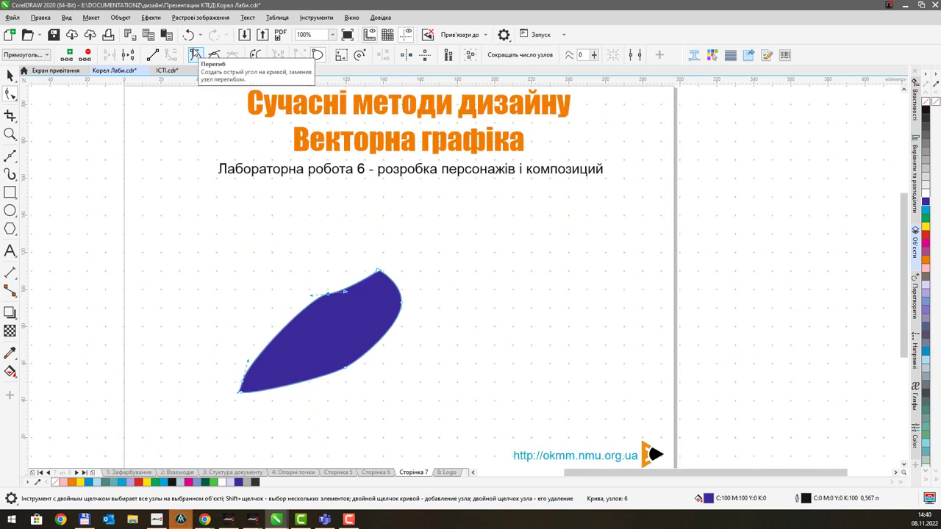
{"action": "left_click", "coordinate": [195, 54]}
{"action": "left_click_drag", "start_coordinate": [352, 295], "coordinate": [356, 271]}
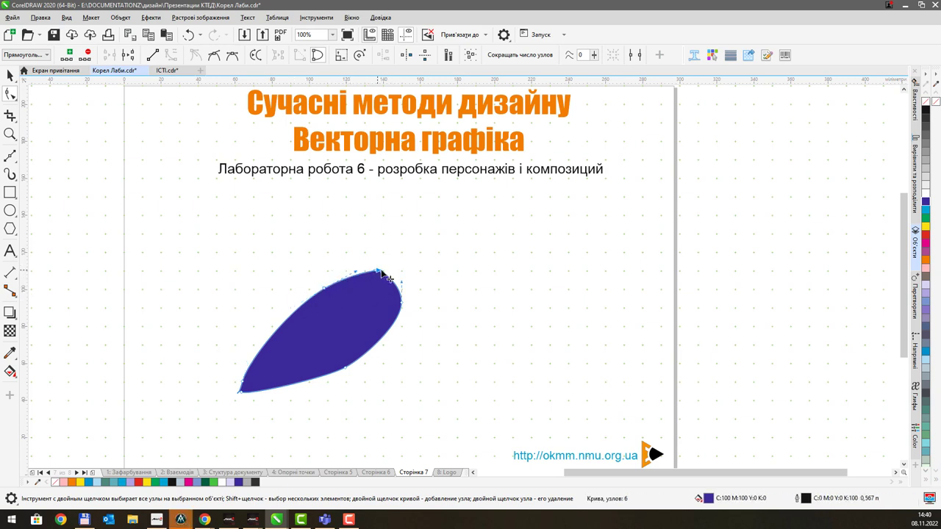
Step: Shift the wing's lower and right edge nodes upward and move its top node slightly up and outward
{"action": "left_click", "coordinate": [440, 296]}
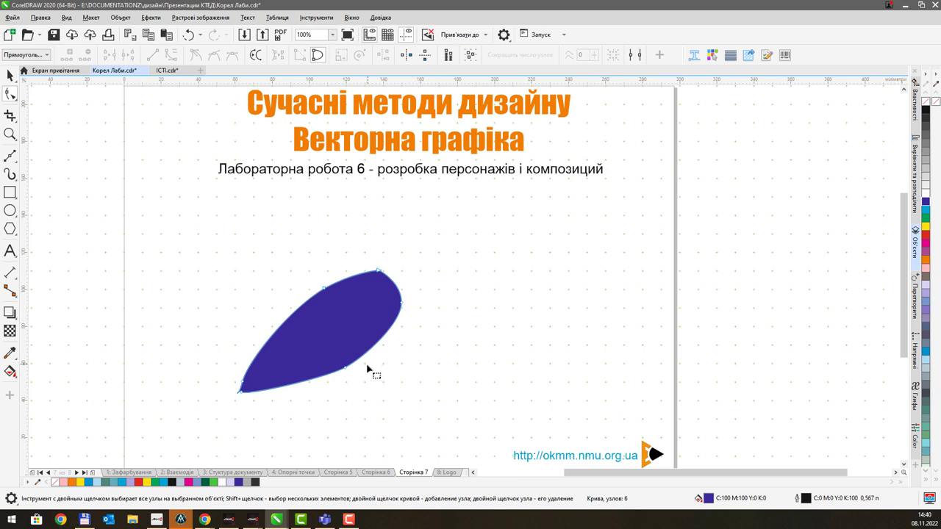
{"action": "left_click_drag", "start_coordinate": [343, 367], "coordinate": [400, 318]}
{"action": "left_click_drag", "start_coordinate": [379, 273], "coordinate": [384, 263]}
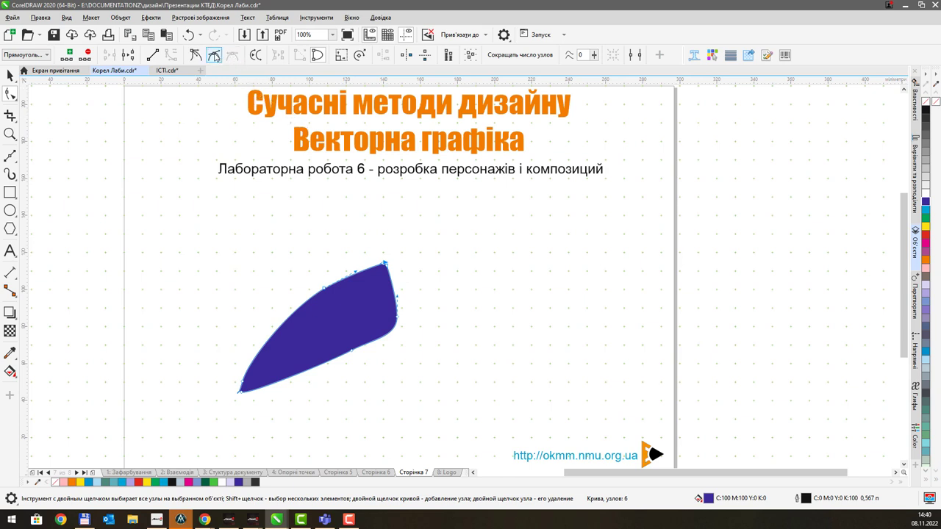
Step: Smooth the wing's top node and round out its wide end by adjusting the neighbouring segment, nodes and handles
{"action": "left_click", "coordinate": [387, 265]}
{"action": "left_click_drag", "start_coordinate": [410, 277], "coordinate": [385, 269]}
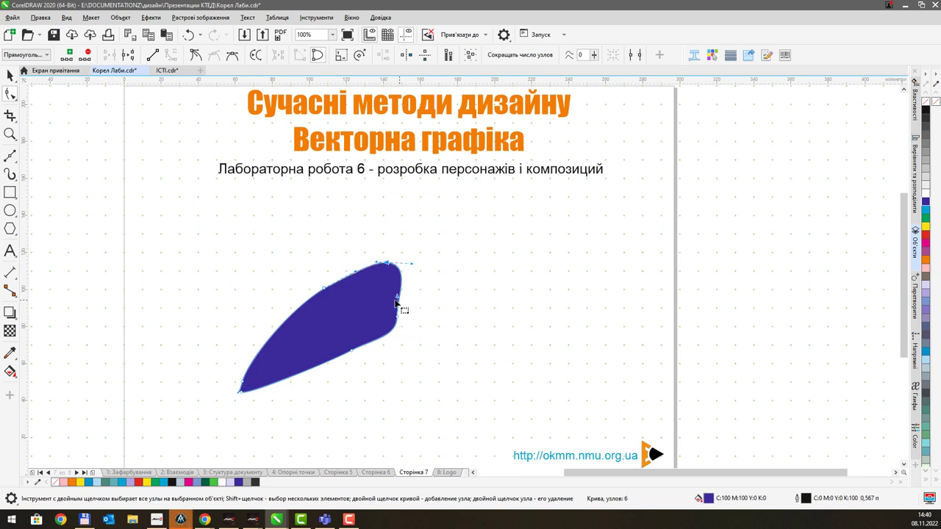
{"action": "mouse_move", "coordinate": [399, 301]}
{"action": "left_mouse_down"}
{"action": "mouse_move", "coordinate": [408, 292]}
{"action": "mouse_move", "coordinate": [412, 301]}
{"action": "left_mouse_up"}
{"action": "left_click_drag", "start_coordinate": [351, 353], "coordinate": [337, 362]}
{"action": "left_click_drag", "start_coordinate": [388, 344], "coordinate": [409, 318]}
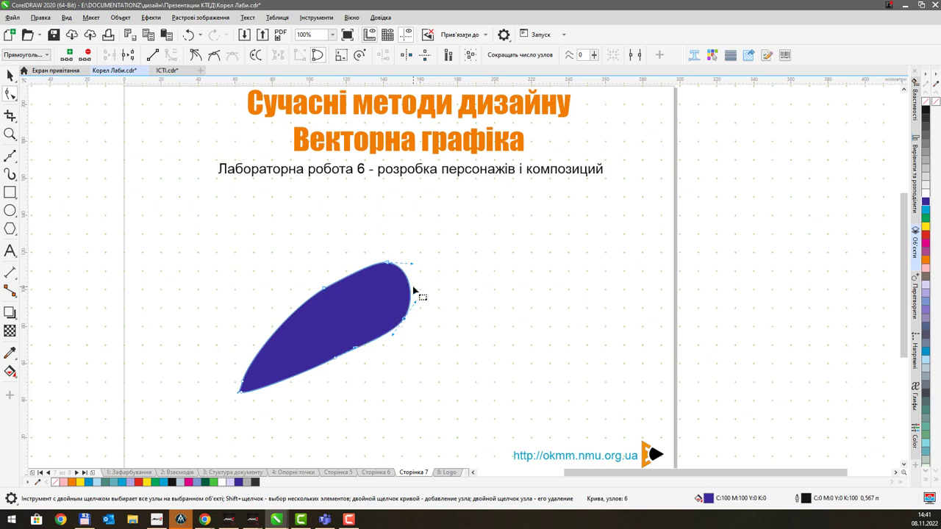
Step: Round the wing's pointed lower-left tip by moving its bottom node inward and adjusting the handles
{"action": "left_click_drag", "start_coordinate": [437, 269], "coordinate": [385, 267]}
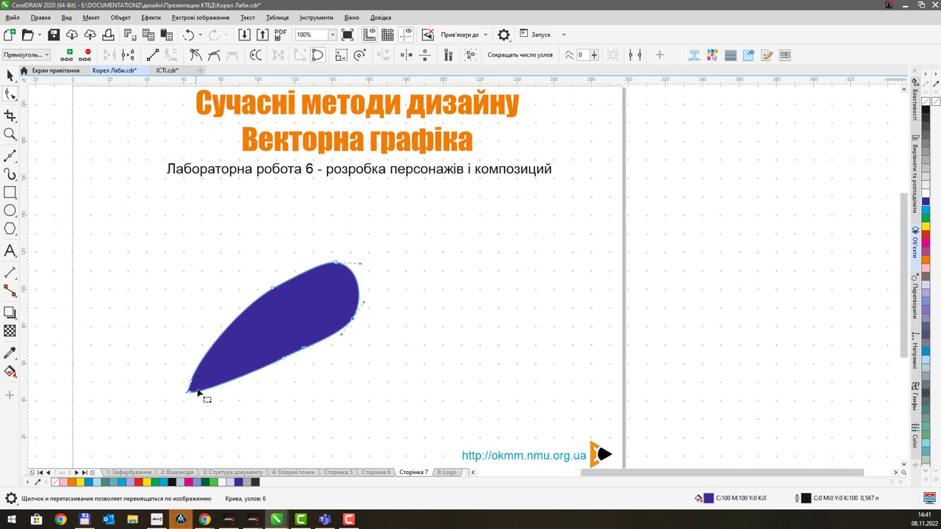
{"action": "scroll", "coordinate": [197, 393], "scroll_direction": "up", "scroll_amount": 2}
{"action": "left_click_drag", "start_coordinate": [175, 391], "coordinate": [205, 390]}
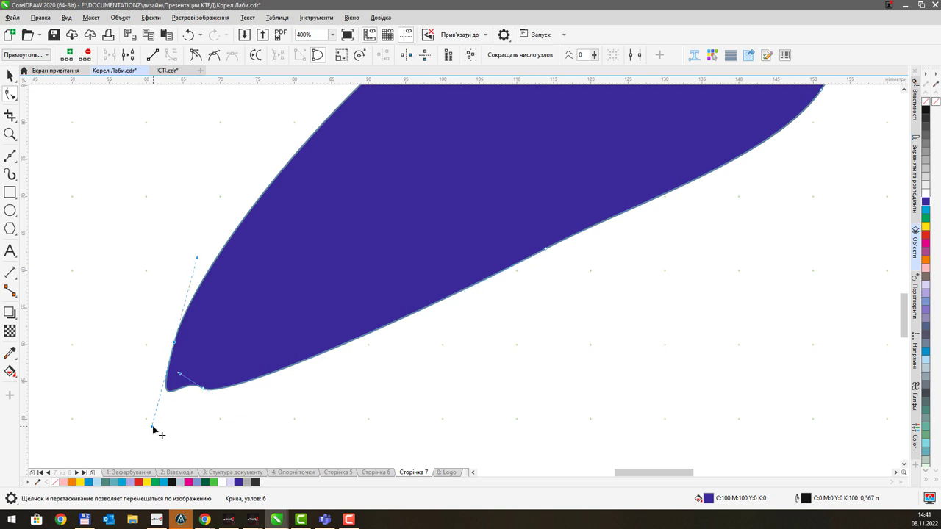
{"action": "left_click_drag", "start_coordinate": [153, 428], "coordinate": [181, 382]}
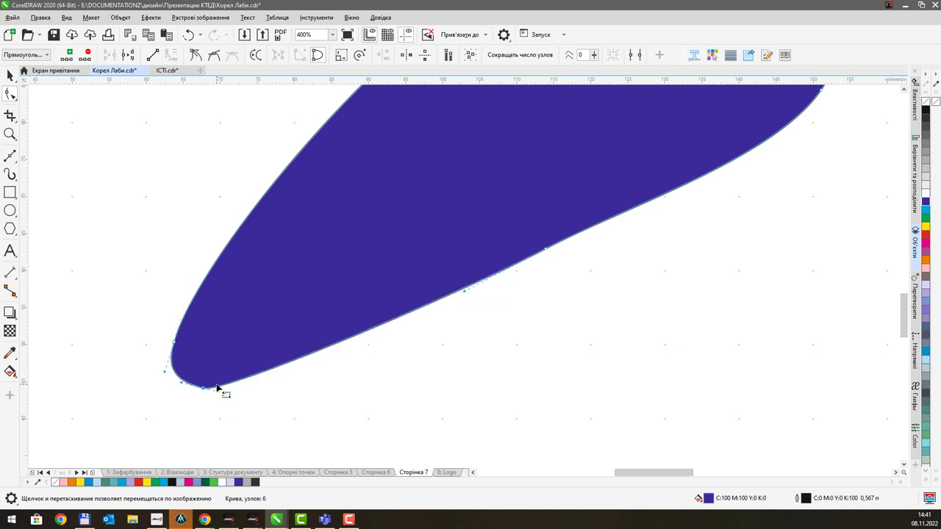
Step: Refine the curve of the wing's upper edge between the middle and top nodes by adjusting the control handles
{"action": "scroll", "coordinate": [319, 313], "scroll_direction": "down", "scroll_amount": 2}
{"action": "left_click_drag", "start_coordinate": [356, 273], "coordinate": [271, 353]}
{"action": "left_click", "coordinate": [413, 256]}
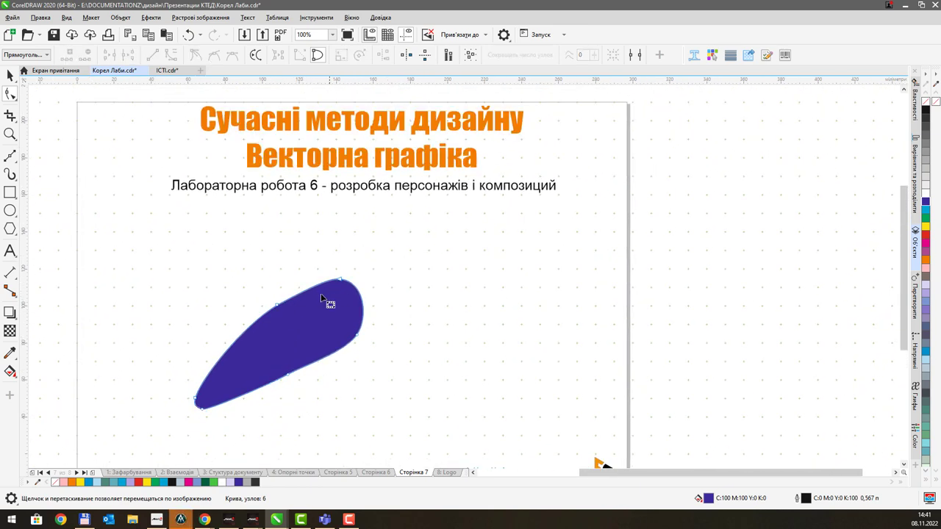
{"action": "left_click", "coordinate": [278, 307]}
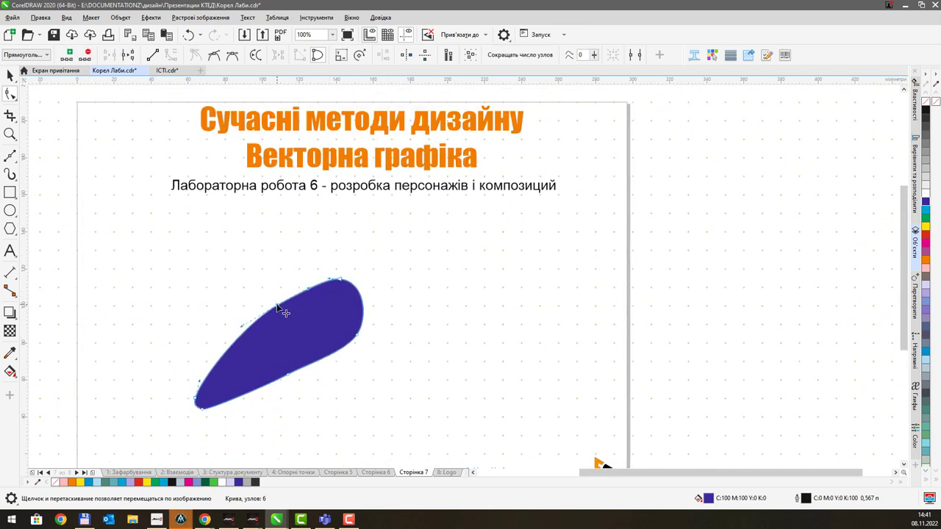
{"action": "left_click", "coordinate": [343, 280]}
{"action": "scroll", "coordinate": [345, 280], "scroll_direction": "up", "scroll_amount": 4}
{"action": "scroll", "coordinate": [309, 273], "scroll_direction": "down", "scroll_amount": 4}
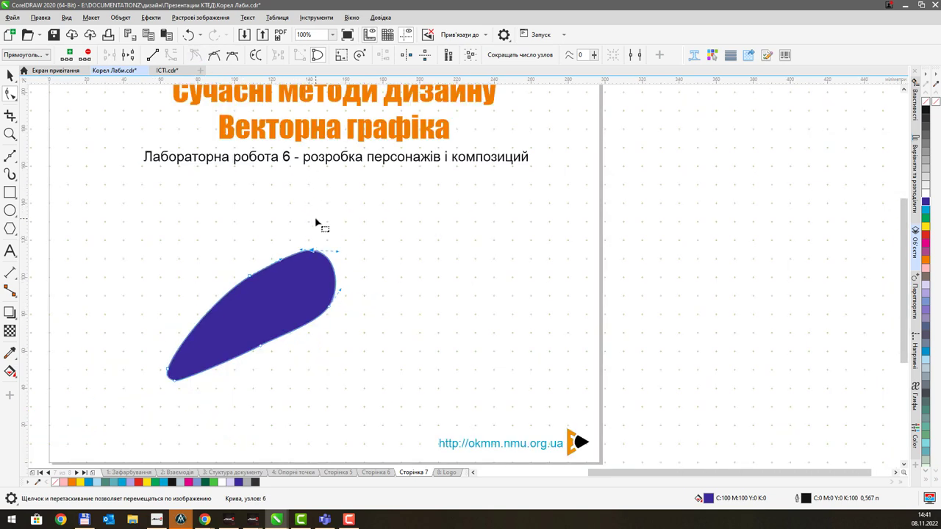
{"action": "scroll", "coordinate": [318, 221], "scroll_direction": "up", "scroll_amount": 4}
{"action": "left_click_drag", "start_coordinate": [255, 343], "coordinate": [193, 355]}
{"action": "scroll", "coordinate": [328, 221], "scroll_direction": "down", "scroll_amount": 3}
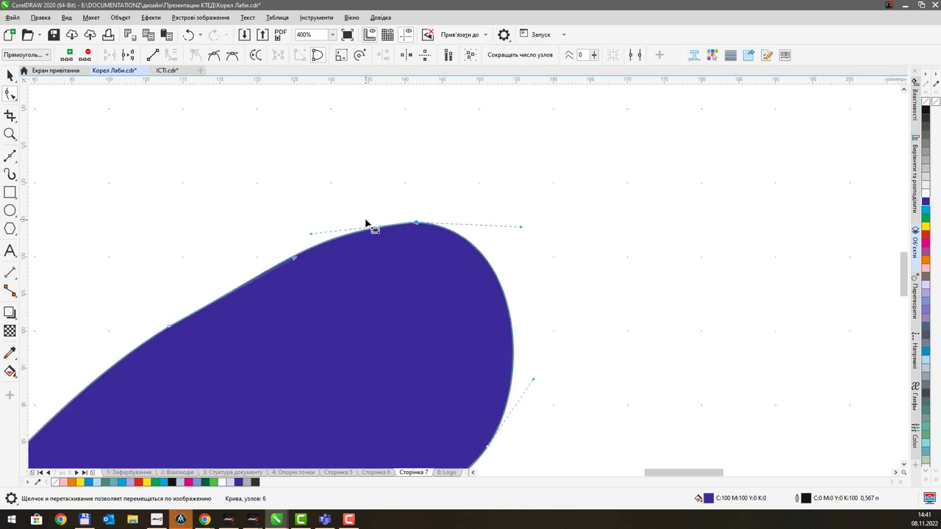
{"action": "mouse_move", "coordinate": [339, 227]}
{"action": "left_mouse_down"}
{"action": "mouse_move", "coordinate": [334, 216]}
{"action": "mouse_move", "coordinate": [330, 231]}
{"action": "left_mouse_up"}
{"action": "left_click", "coordinate": [343, 264]}
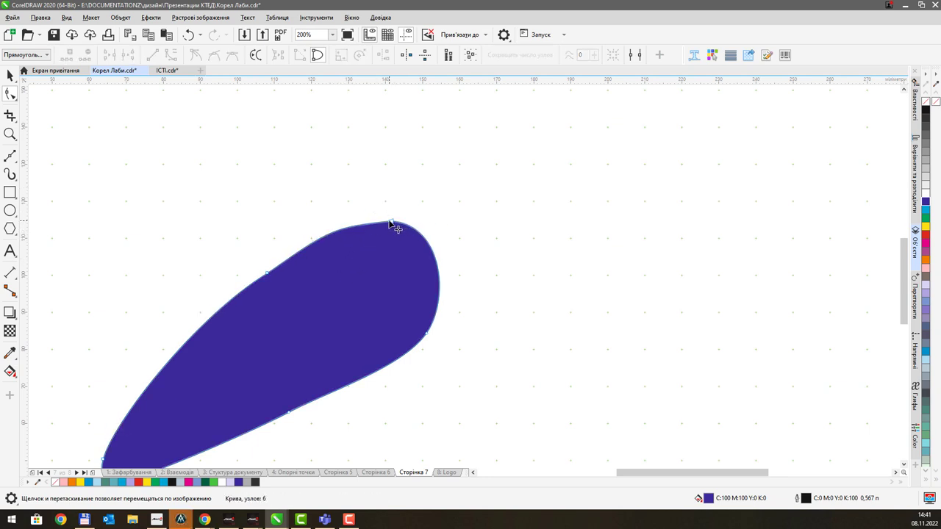
Step: Fine-tune the wing's top node so that the upper edge flows smoothly into the wide end
{"action": "left_click", "coordinate": [390, 221]}
{"action": "left_click", "coordinate": [352, 233]}
{"action": "left_click_drag", "start_coordinate": [392, 225], "coordinate": [407, 231]}
{"action": "left_click", "coordinate": [346, 267]}
{"action": "scroll", "coordinate": [346, 267], "scroll_direction": "down", "scroll_amount": 4}
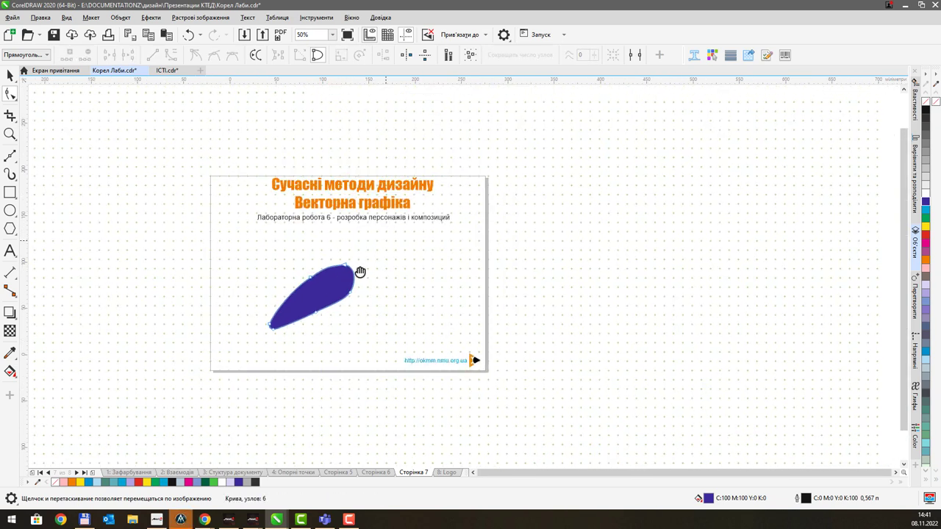
{"action": "left_click_drag", "start_coordinate": [360, 272], "coordinate": [367, 282]}
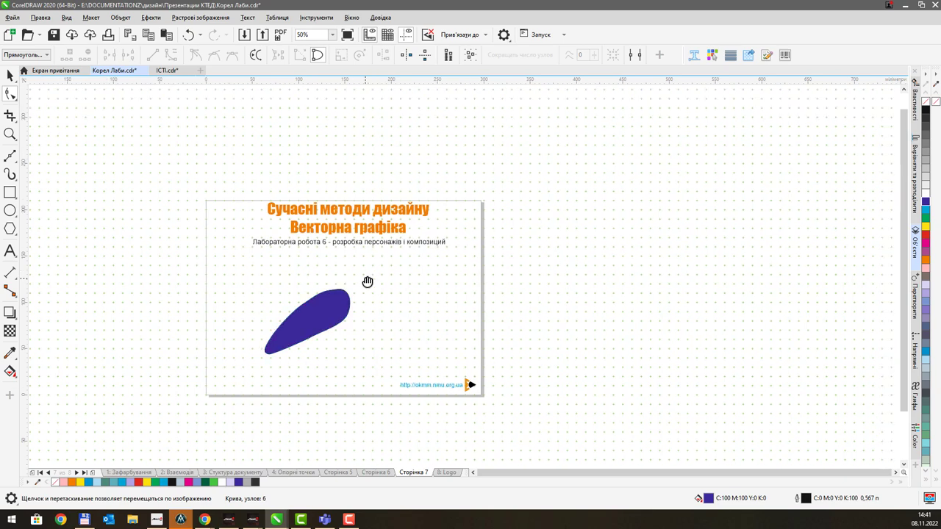
Step: Draw straight Bezier segments for the toucan's back and tail, from the neck above the wing down through the wing to the tail's outer corner
{"action": "left_click", "coordinate": [10, 156]}
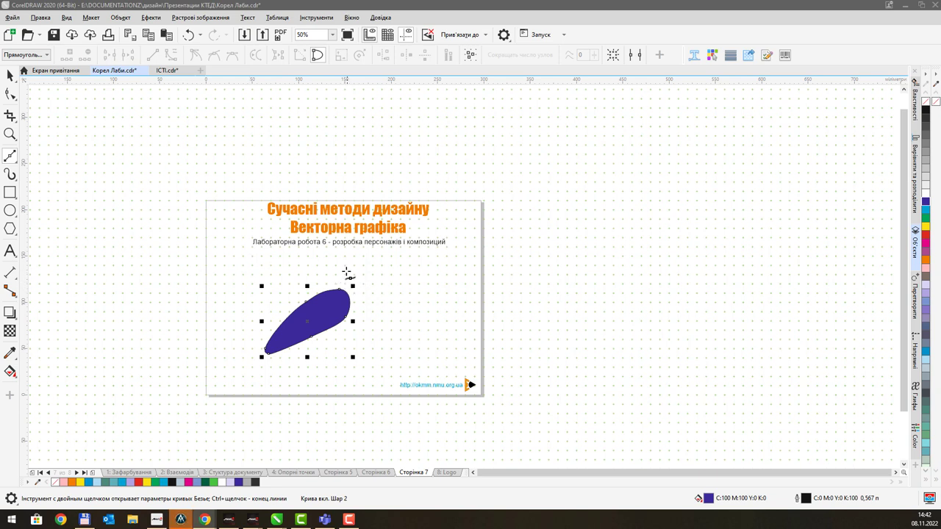
{"action": "scroll", "coordinate": [338, 284], "scroll_direction": "up", "scroll_amount": 1}
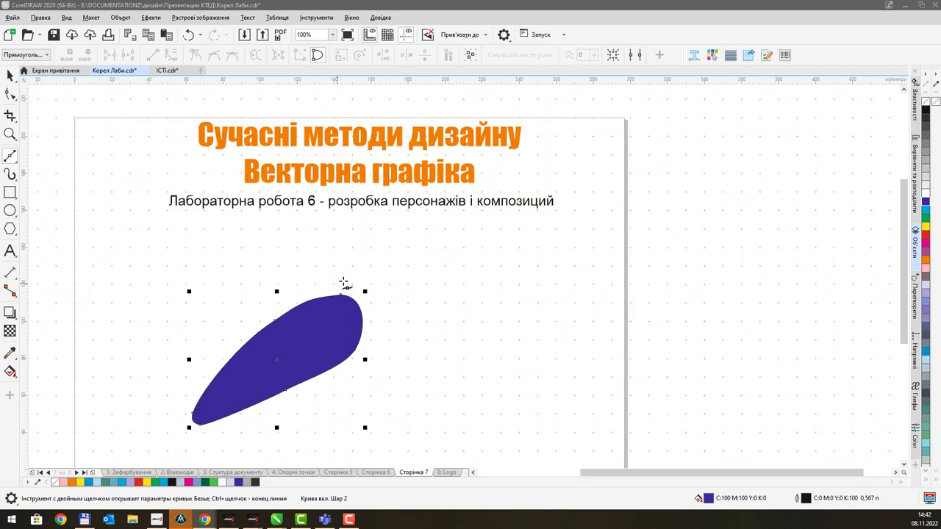
{"action": "left_click_drag", "start_coordinate": [350, 283], "coordinate": [353, 256]}
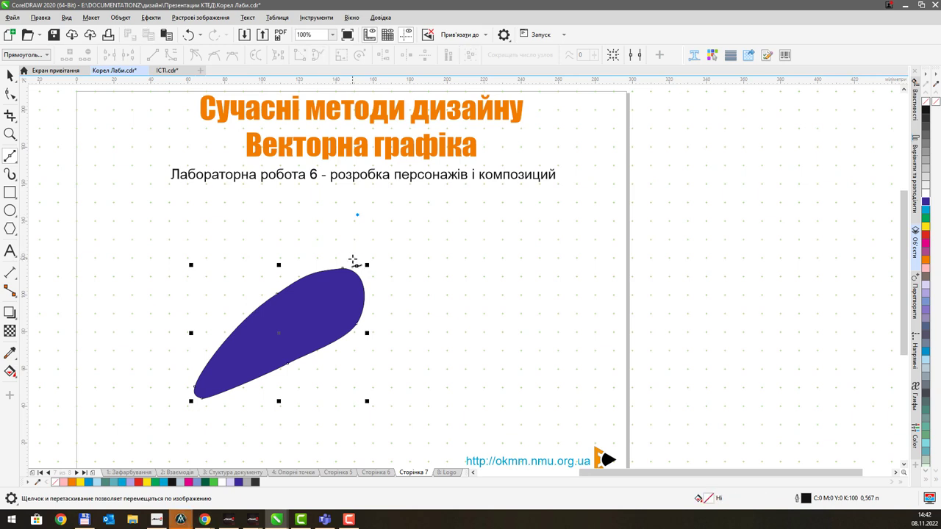
{"action": "left_click", "coordinate": [354, 261]}
{"action": "left_click", "coordinate": [355, 212]}
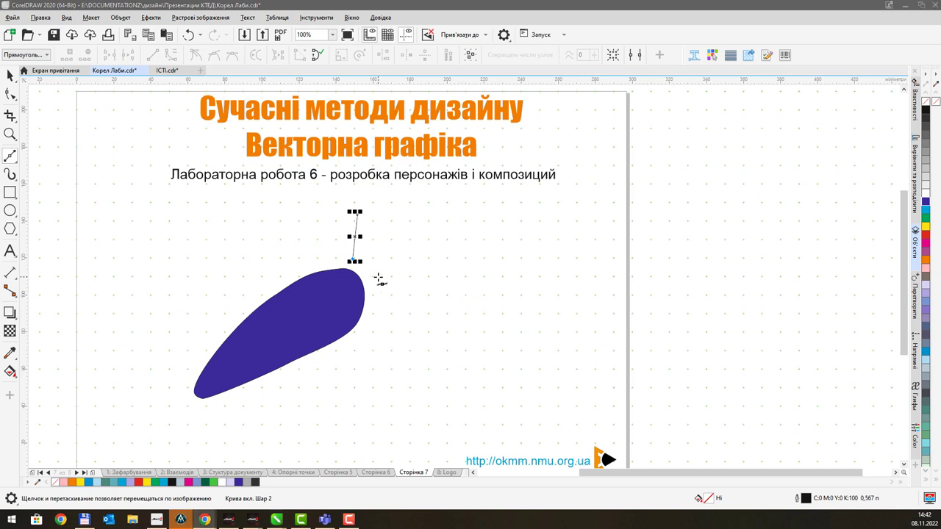
{"action": "left_click", "coordinate": [220, 361]}
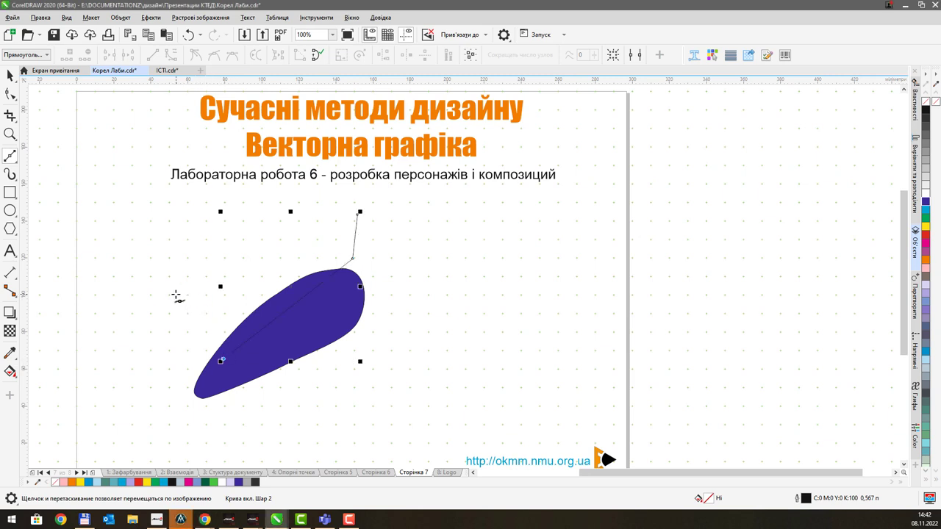
{"action": "left_click", "coordinate": [177, 296]}
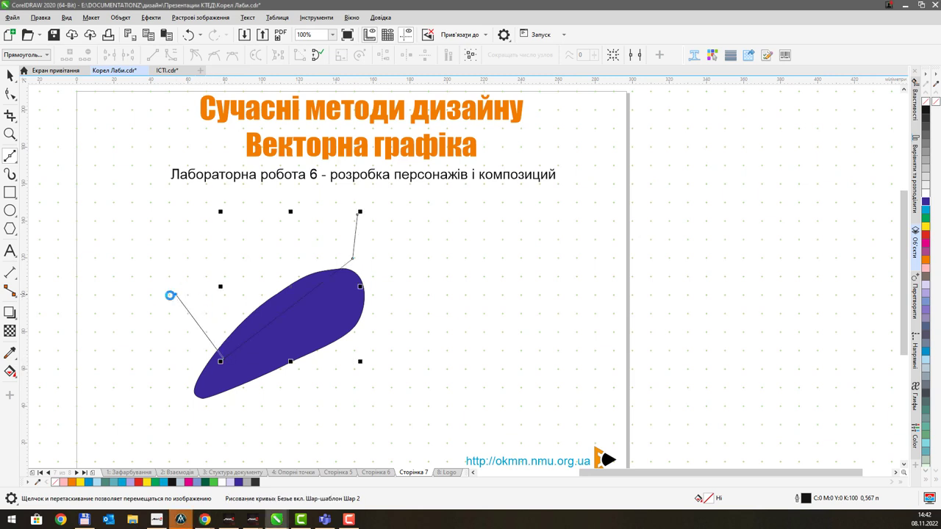
{"action": "left_click", "coordinate": [130, 346]}
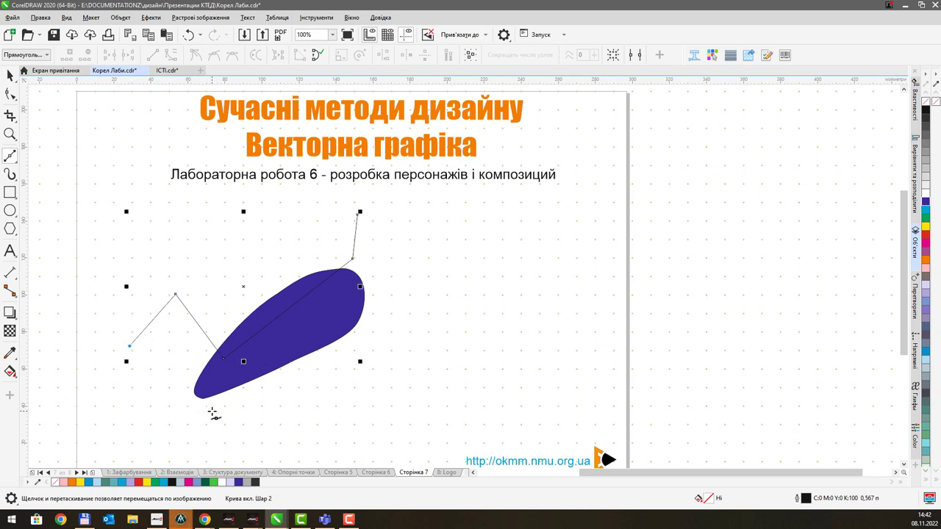
Step: Continue the body outline with curved segments around the belly and chest, close it at the neck, and fill it with violet C100 M100 Y0 K0
{"action": "left_click_drag", "start_coordinate": [206, 414], "coordinate": [214, 413]}
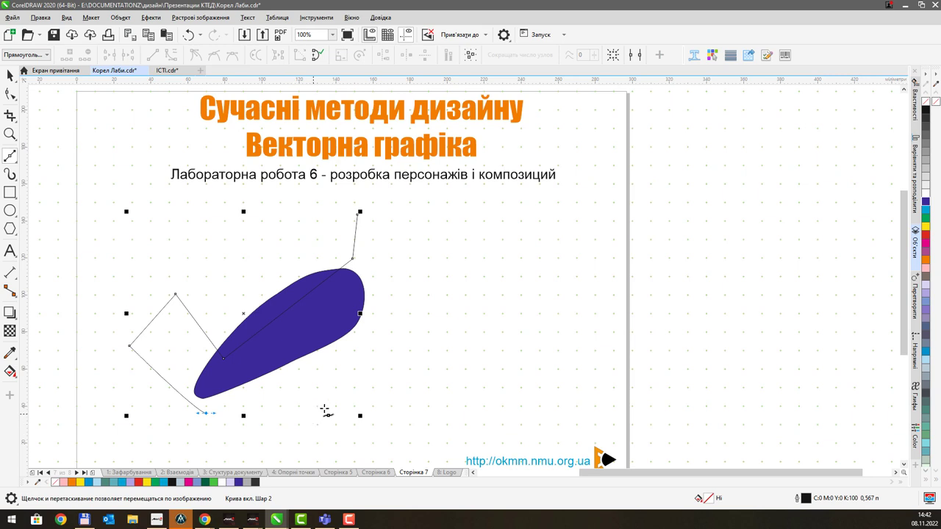
{"action": "left_click_drag", "start_coordinate": [313, 415], "coordinate": [342, 403]}
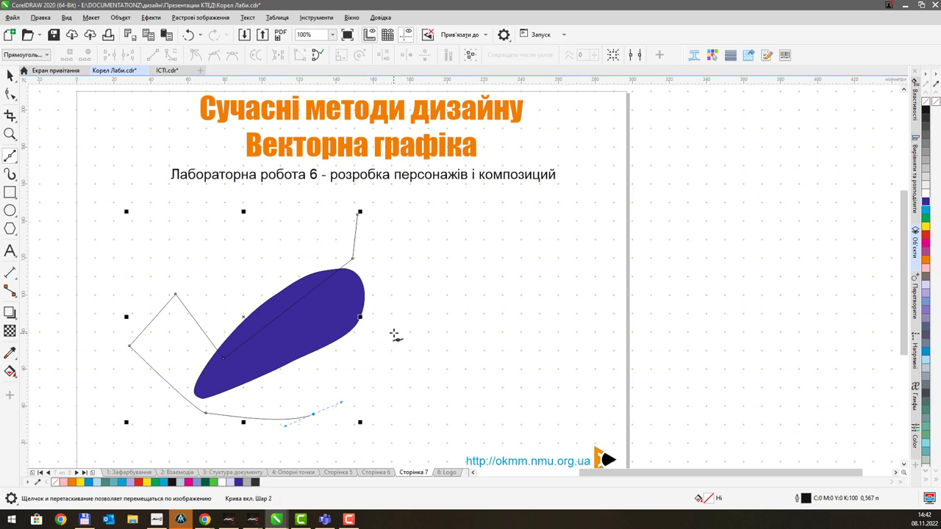
{"action": "left_click_drag", "start_coordinate": [394, 332], "coordinate": [400, 306]}
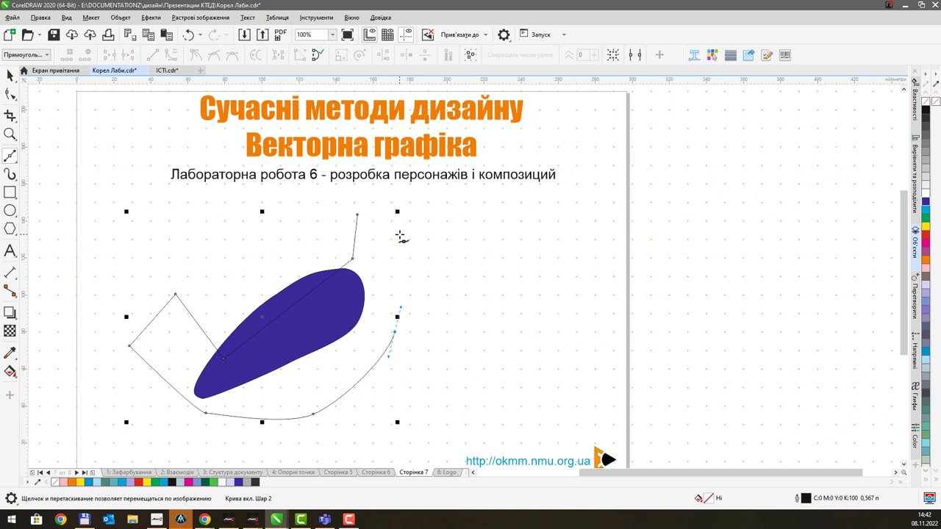
{"action": "left_click", "coordinate": [399, 234]}
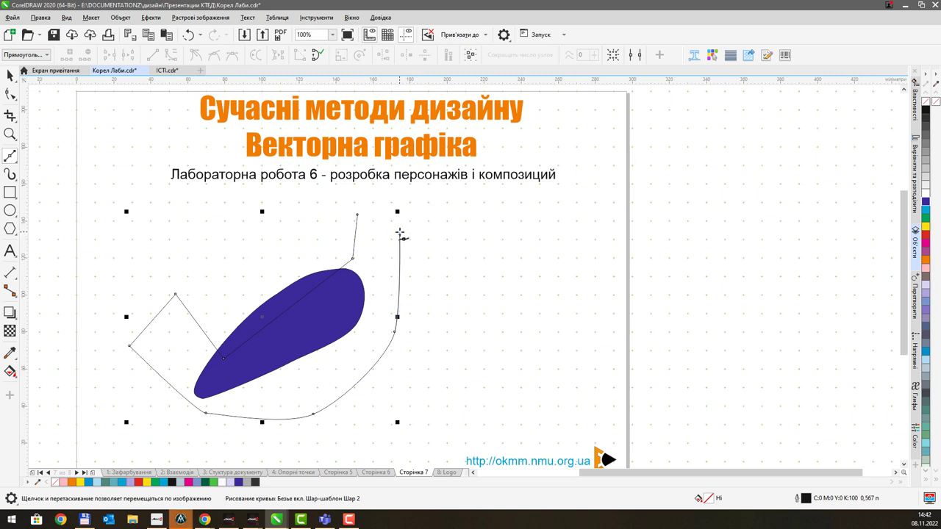
{"action": "left_click_drag", "start_coordinate": [400, 232], "coordinate": [395, 227]}
{"action": "left_click", "coordinate": [357, 216]}
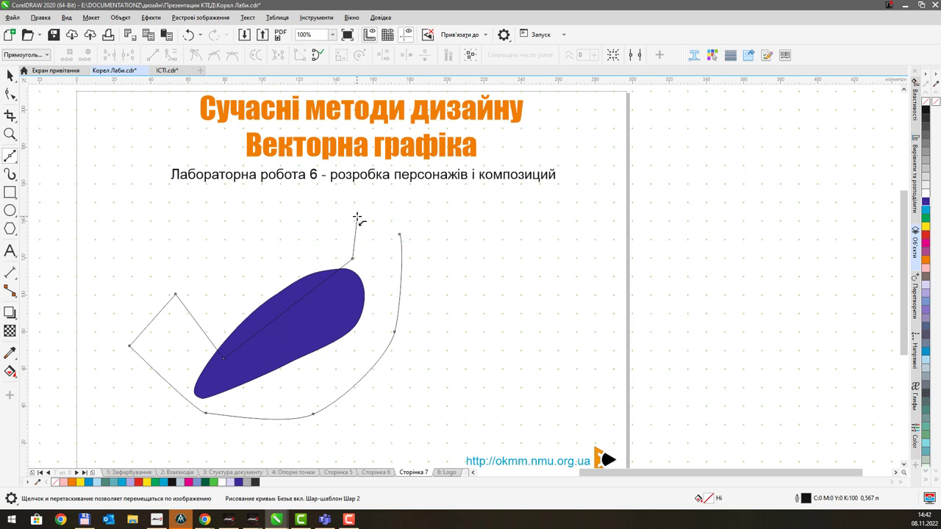
{"action": "left_click", "coordinate": [357, 216]}
{"action": "left_click", "coordinate": [924, 201]}
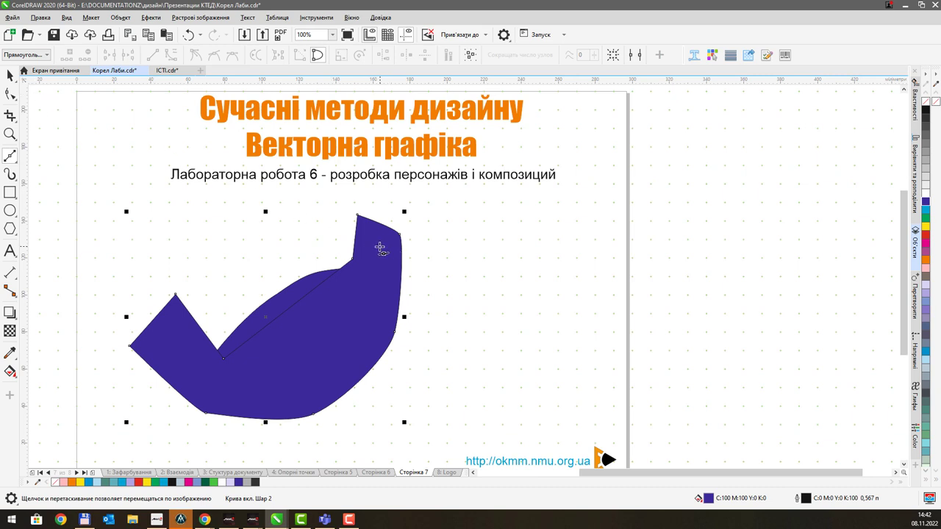
Step: Round the bottom of the body's belly by lengthening and angling the control handles of its two lowest nodes
{"action": "left_click", "coordinate": [10, 94]}
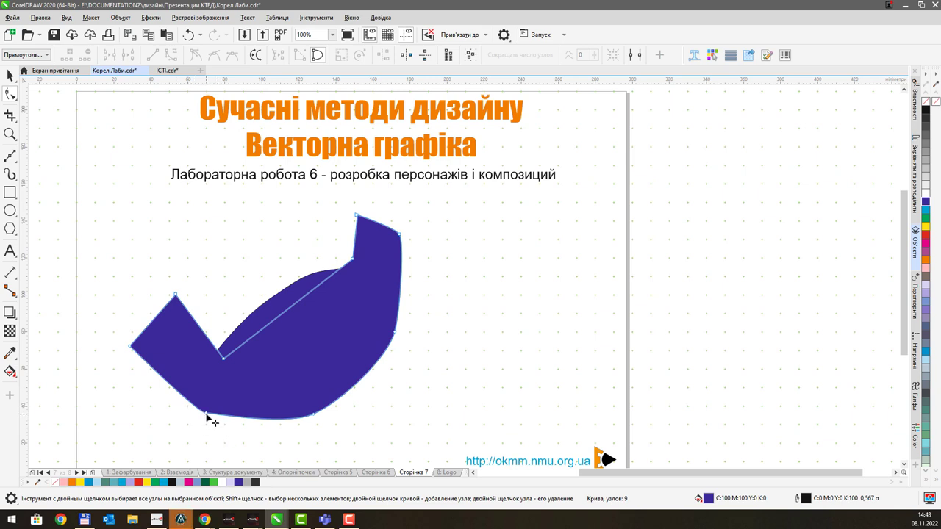
{"action": "left_click", "coordinate": [315, 418]}
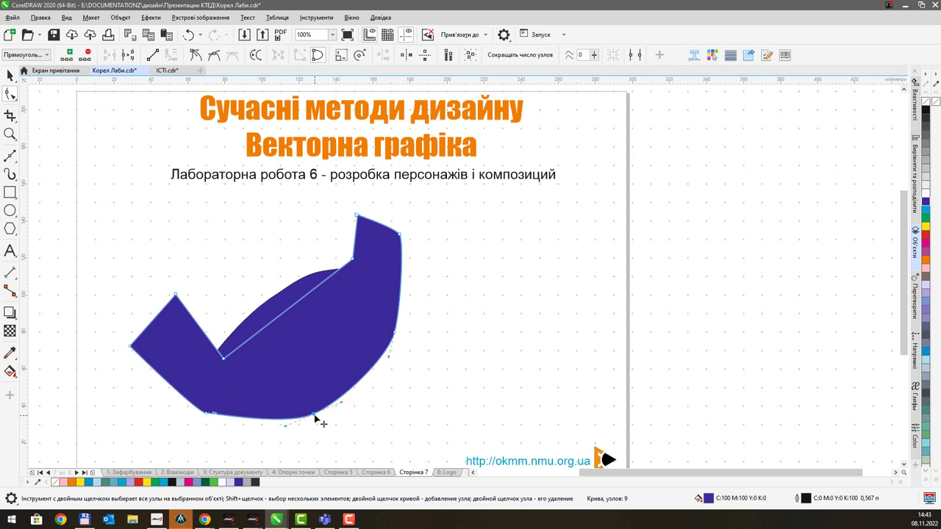
{"action": "left_click_drag", "start_coordinate": [286, 426], "coordinate": [271, 434]}
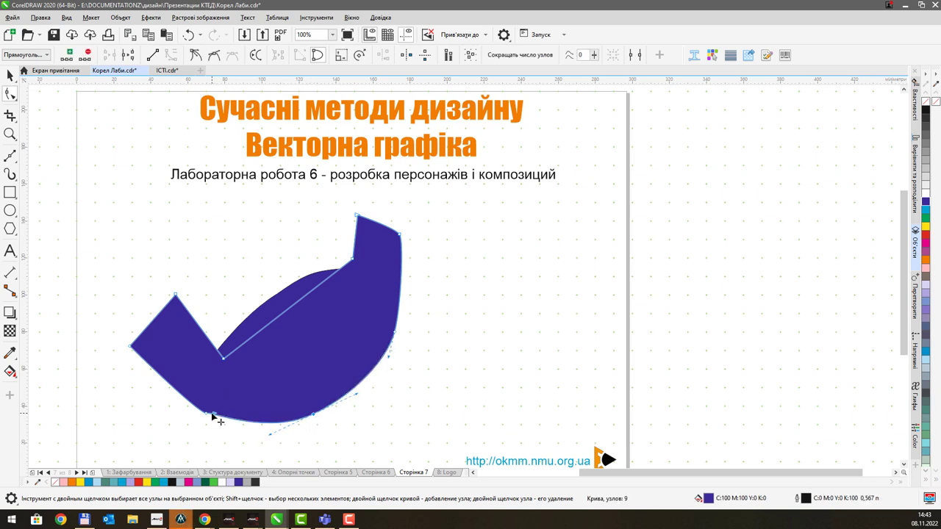
{"action": "mouse_move", "coordinate": [216, 413]}
{"action": "left_mouse_down"}
{"action": "mouse_move", "coordinate": [234, 417]}
{"action": "mouse_move", "coordinate": [227, 421]}
{"action": "left_mouse_up"}
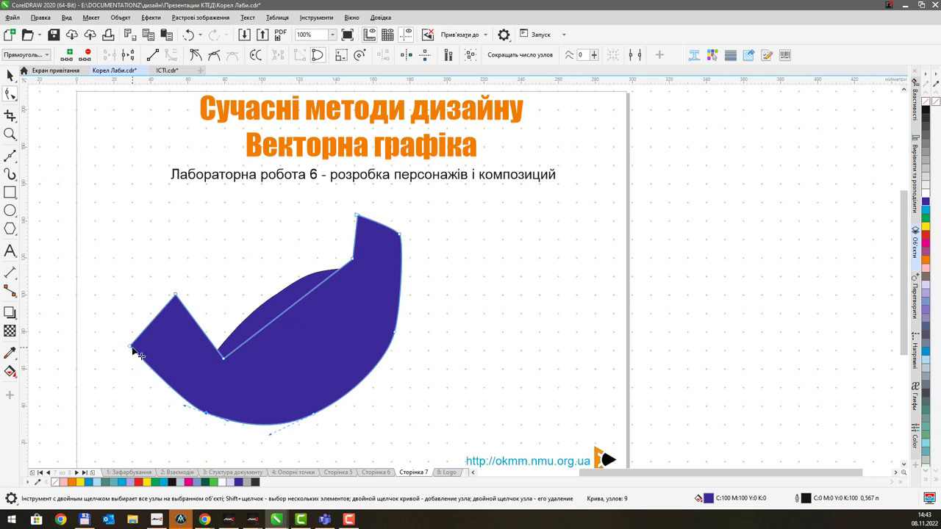
Step: Reshape the tail by raising its outer corner, shifting the lower belly node inward, and moving the inner tail-base node down toward the belly
{"action": "left_click_drag", "start_coordinate": [132, 348], "coordinate": [131, 330]}
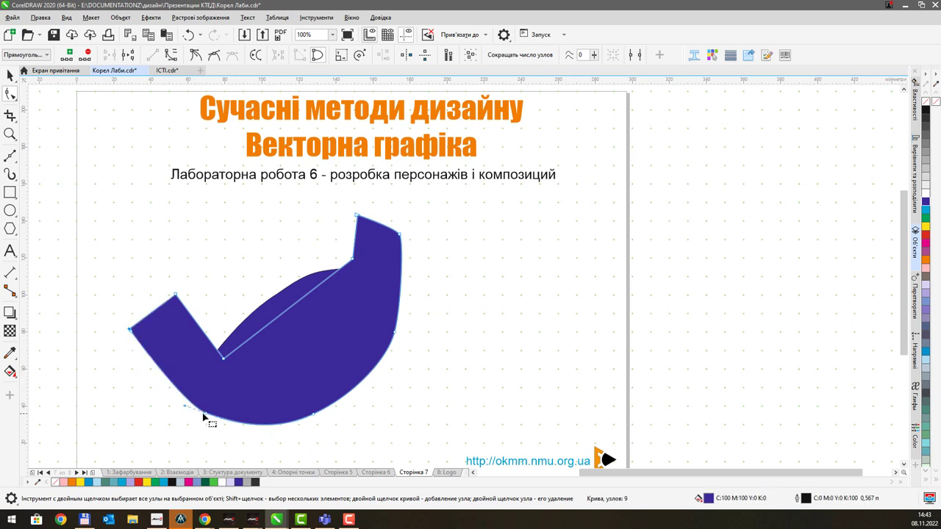
{"action": "left_click_drag", "start_coordinate": [205, 416], "coordinate": [201, 409]}
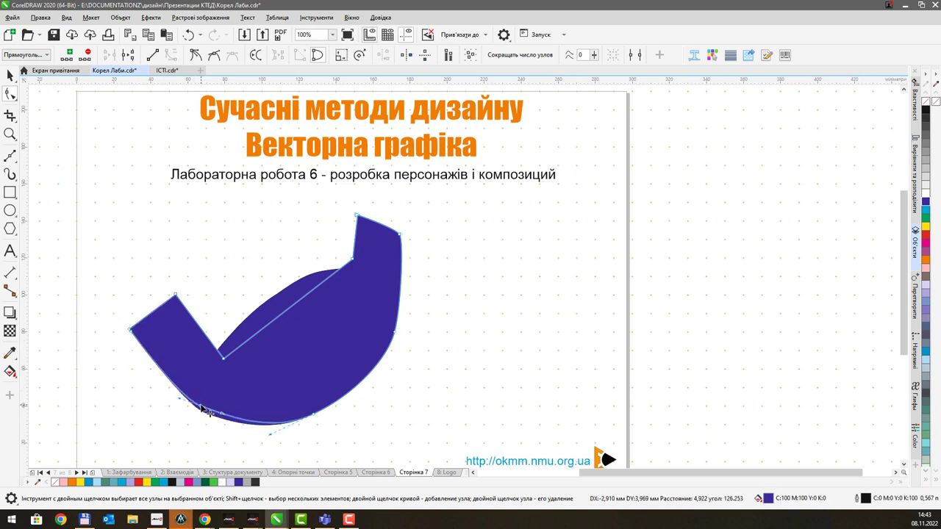
{"action": "left_click_drag", "start_coordinate": [223, 358], "coordinate": [209, 371]}
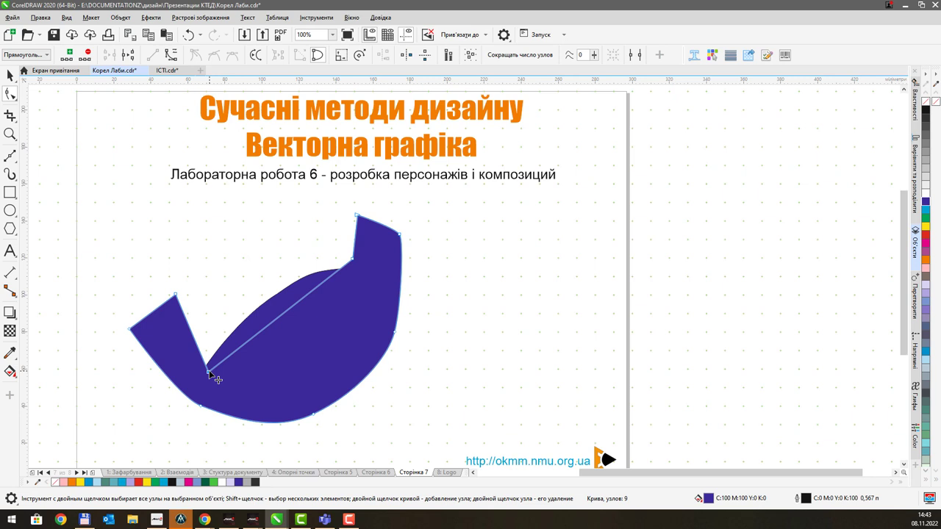
Step: Recolour the wing with a lighter blue shade from the cyan swatch, C96 M60 Y2 K6
{"action": "left_click", "coordinate": [10, 75]}
{"action": "left_click", "coordinate": [290, 300]}
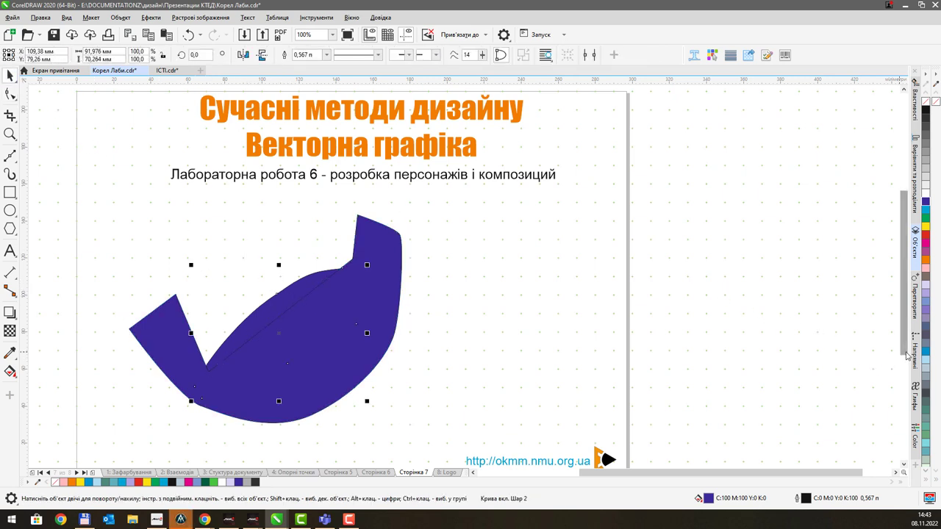
{"action": "left_click", "coordinate": [928, 211]}
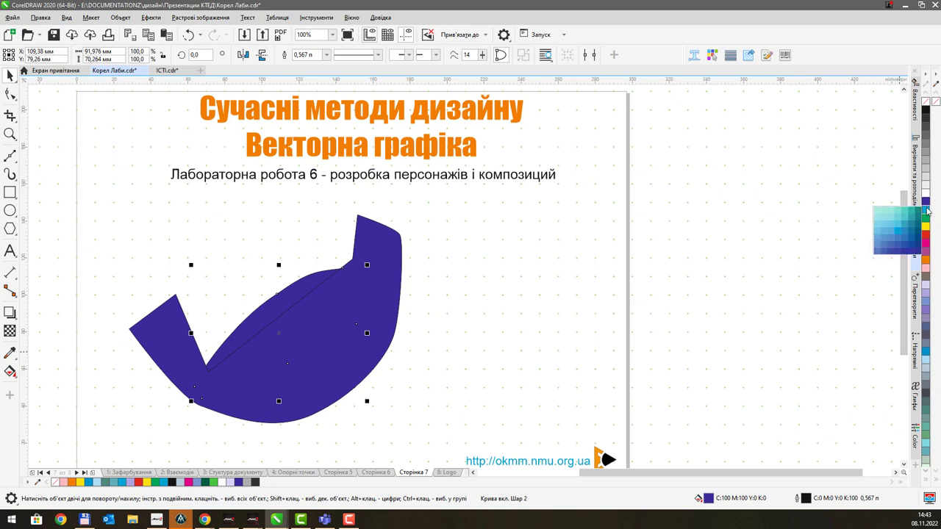
{"action": "left_click", "coordinate": [916, 249]}
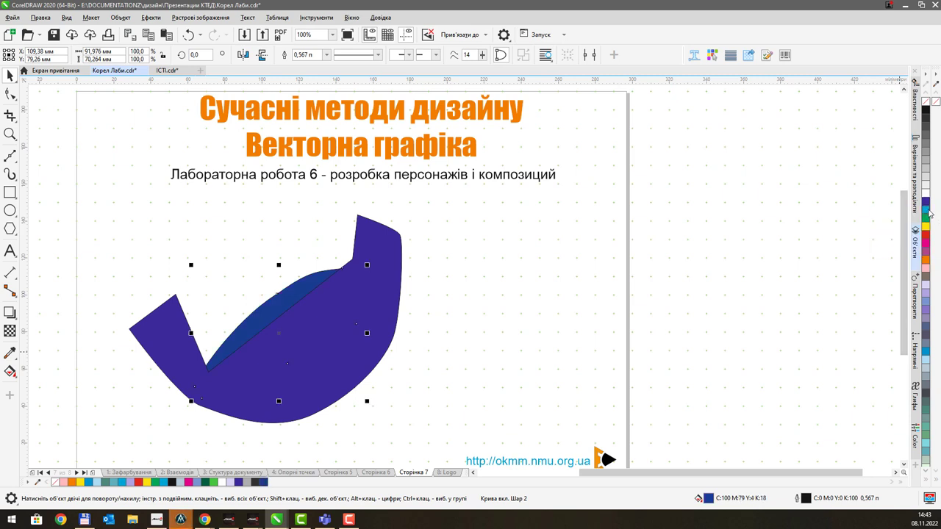
{"action": "left_click", "coordinate": [929, 212]}
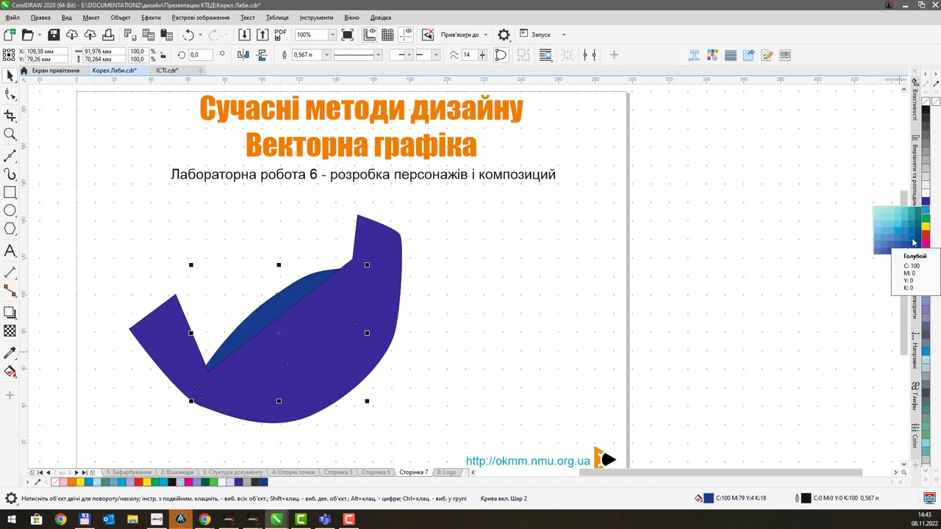
{"action": "left_click", "coordinate": [912, 238]}
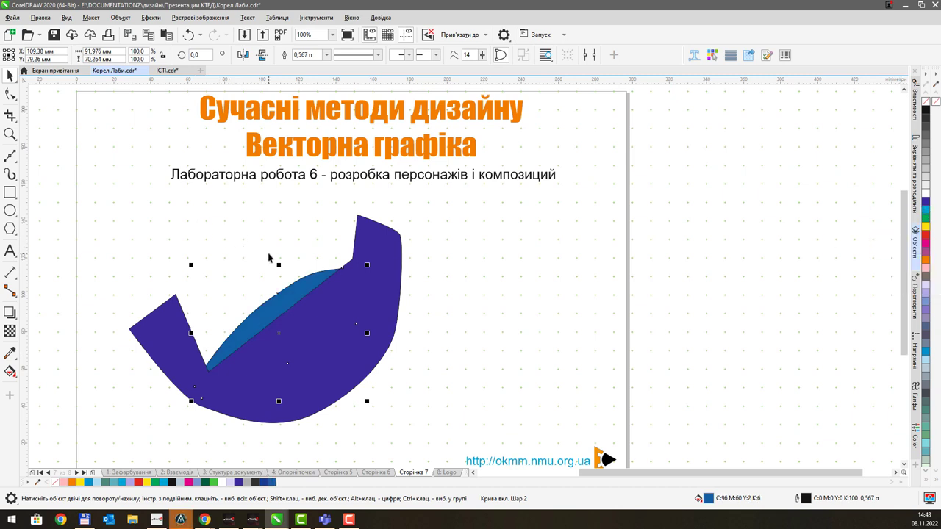
Step: Bring the wing in front of the body and move it slightly down and toward the tail
{"action": "key", "text": "shift+Page_Up"}
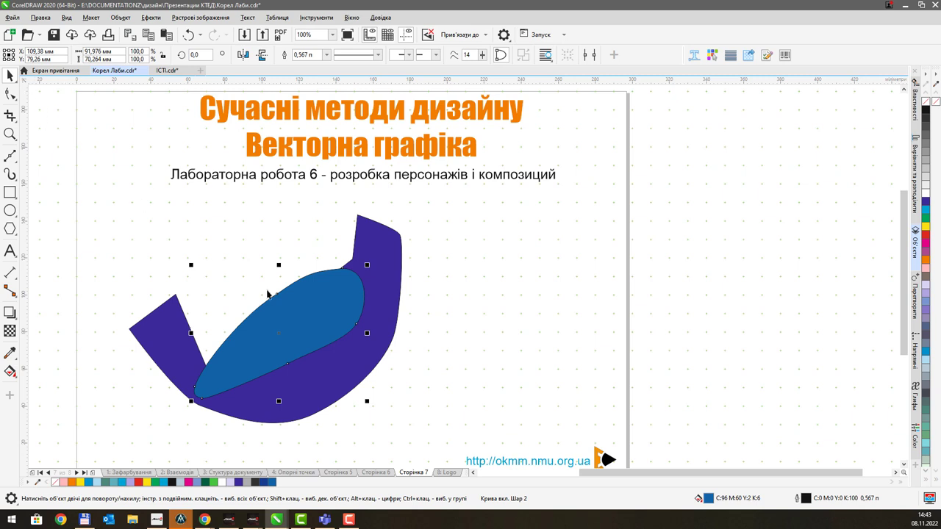
{"action": "left_click_drag", "start_coordinate": [268, 293], "coordinate": [277, 323]}
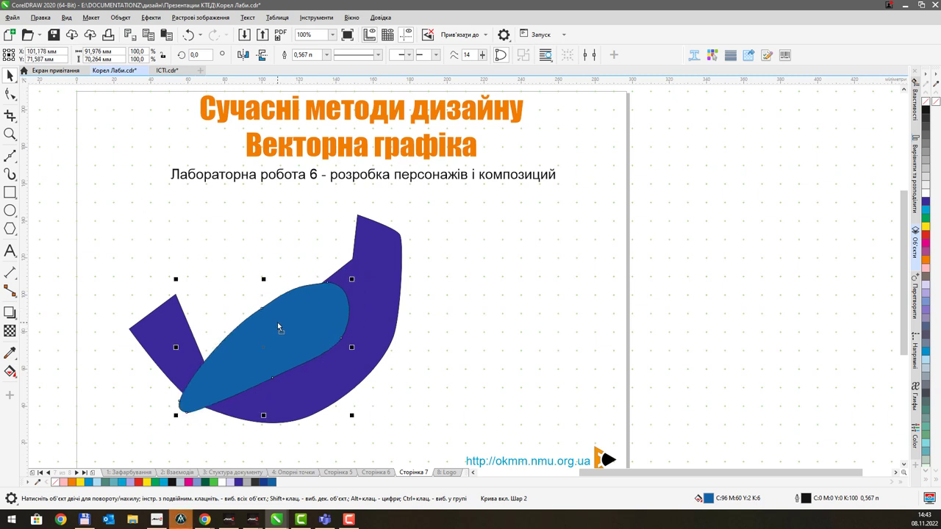
{"action": "left_click_drag", "start_coordinate": [279, 327], "coordinate": [297, 321]}
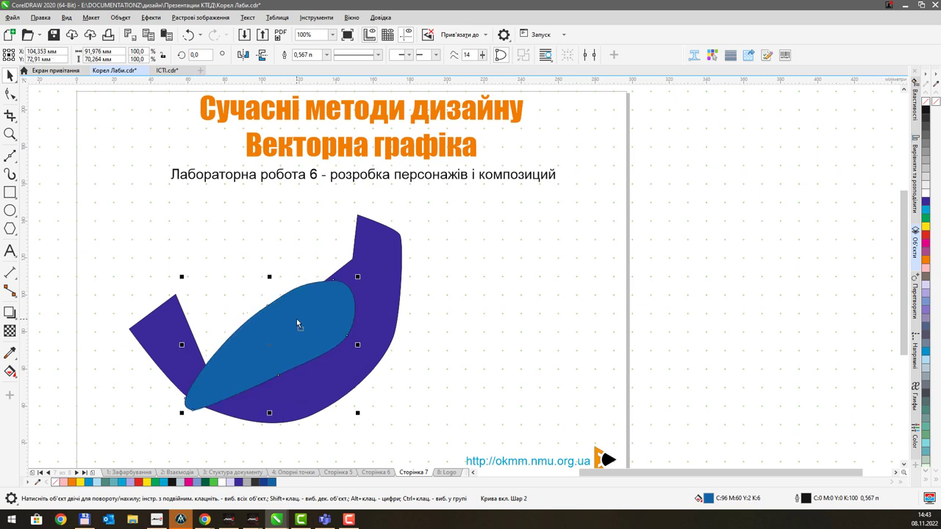
Step: Lengthen the wing by moving both nodes of its narrow tip outward together, and pull the lower edge's middle node outward to round the underside
{"action": "left_click", "coordinate": [10, 93]}
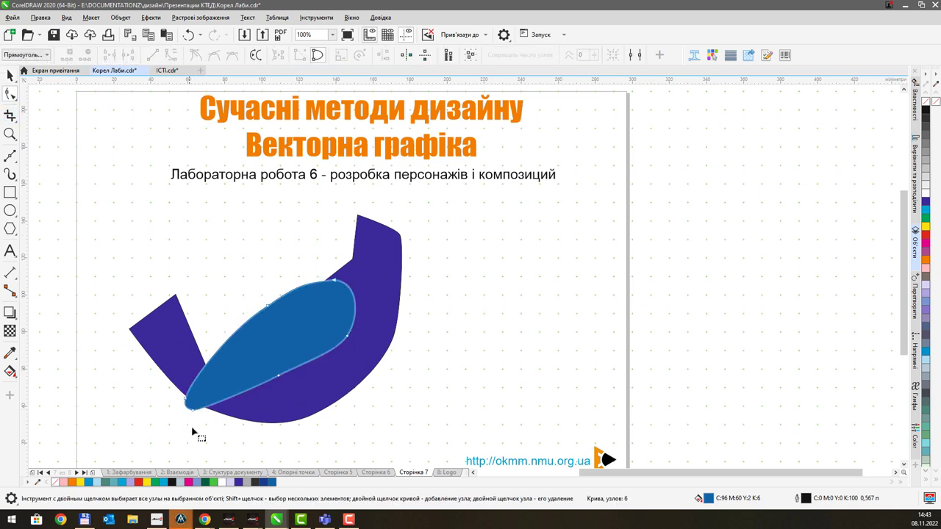
{"action": "left_click_drag", "start_coordinate": [155, 377], "coordinate": [156, 379]}
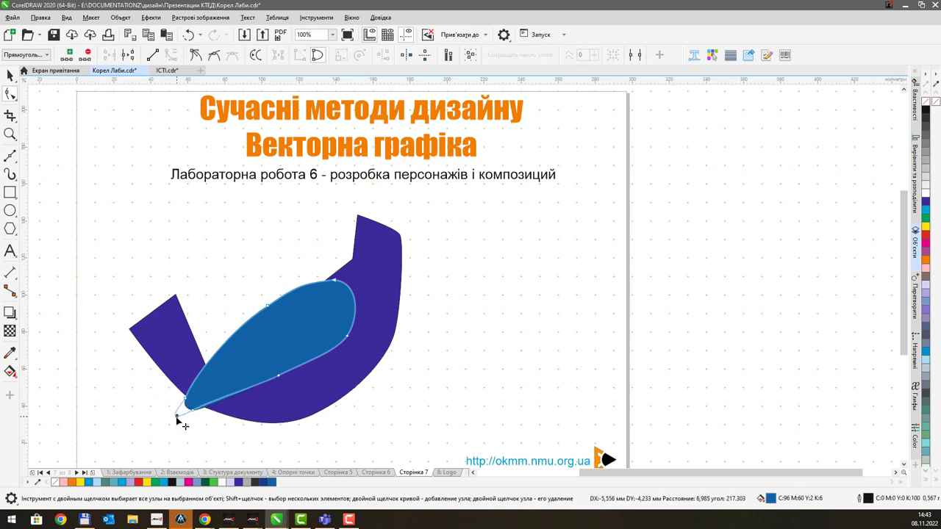
{"action": "left_click_drag", "start_coordinate": [203, 424], "coordinate": [169, 382]}
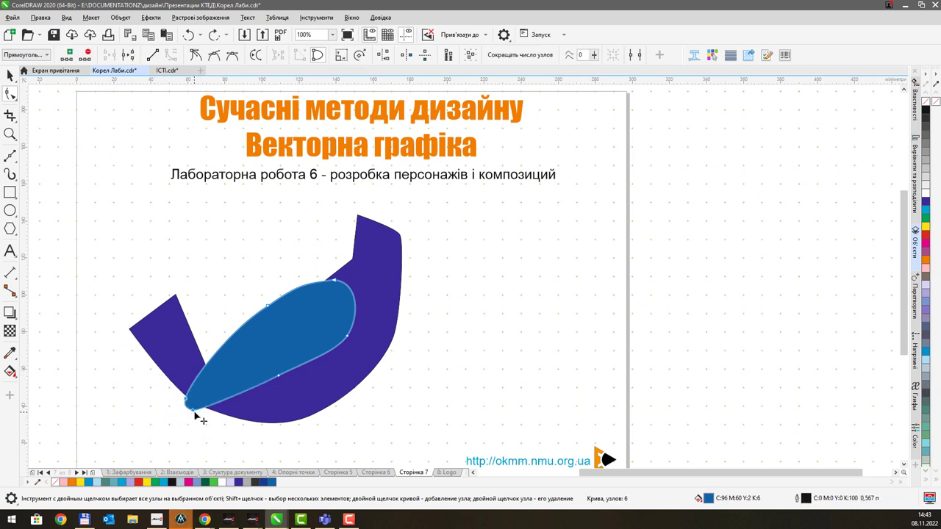
{"action": "left_click_drag", "start_coordinate": [193, 412], "coordinate": [182, 426]}
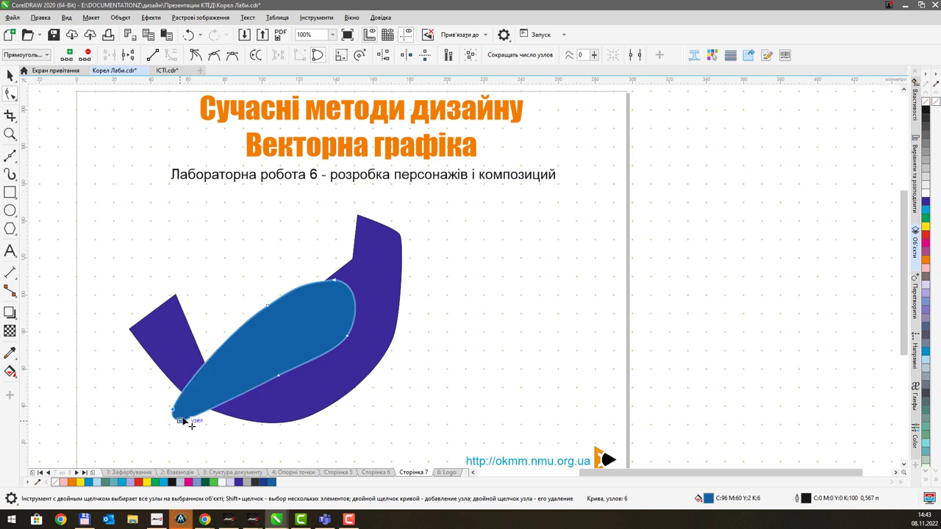
{"action": "left_click", "coordinate": [187, 430]}
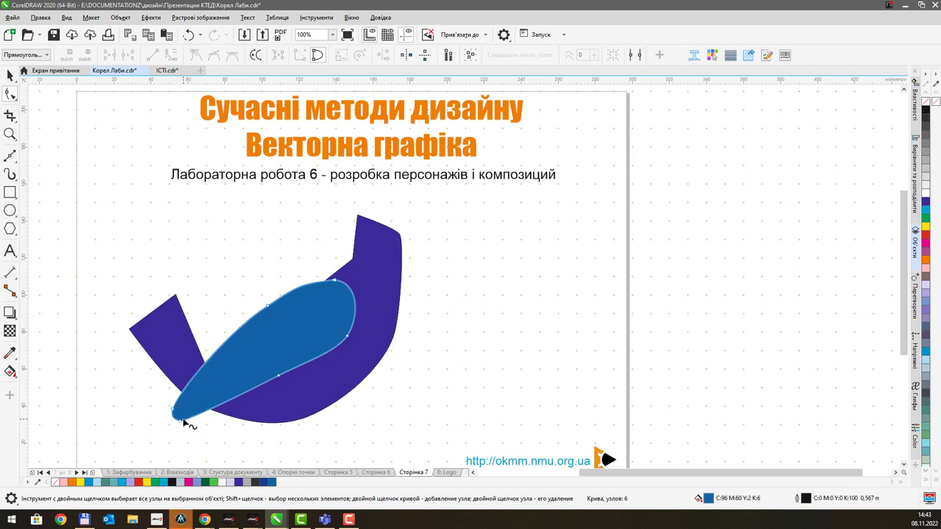
{"action": "left_click", "coordinate": [284, 379]}
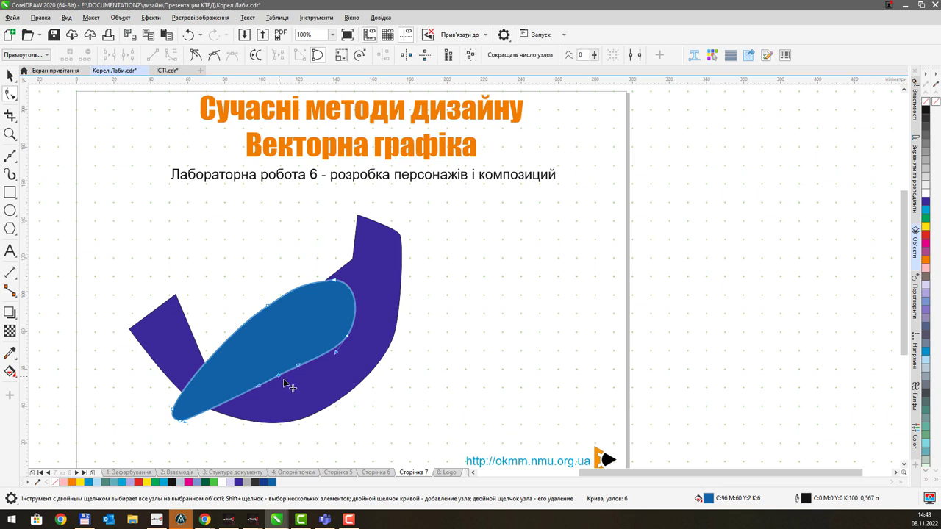
{"action": "left_click_drag", "start_coordinate": [283, 379], "coordinate": [295, 382]}
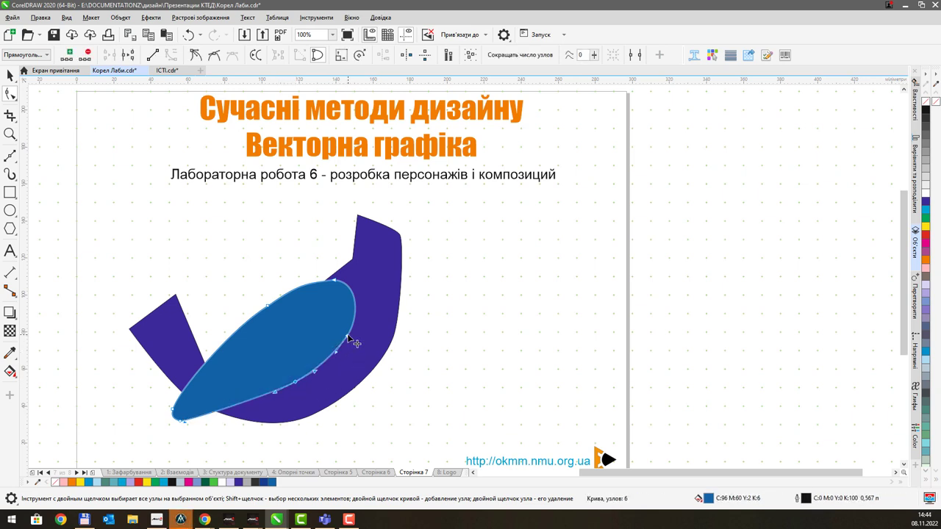
Step: Reshape the wing by moving its upper-edge node toward the head, smoothing the top curve, and pulling the lower-edge node inward
{"action": "left_click_drag", "start_coordinate": [268, 307], "coordinate": [286, 298]}
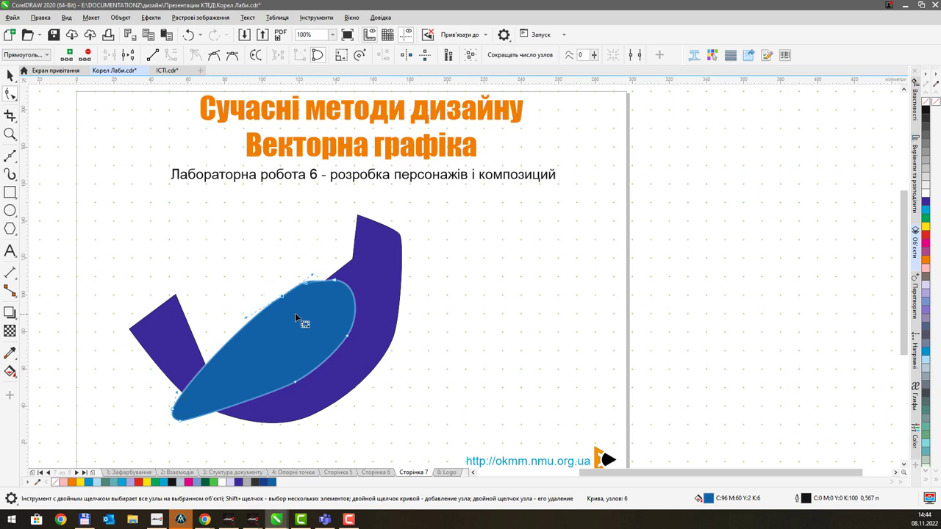
{"action": "left_click_drag", "start_coordinate": [320, 281], "coordinate": [328, 266]}
{"action": "left_click", "coordinate": [347, 336]}
{"action": "left_click_drag", "start_coordinate": [296, 381], "coordinate": [302, 363]}
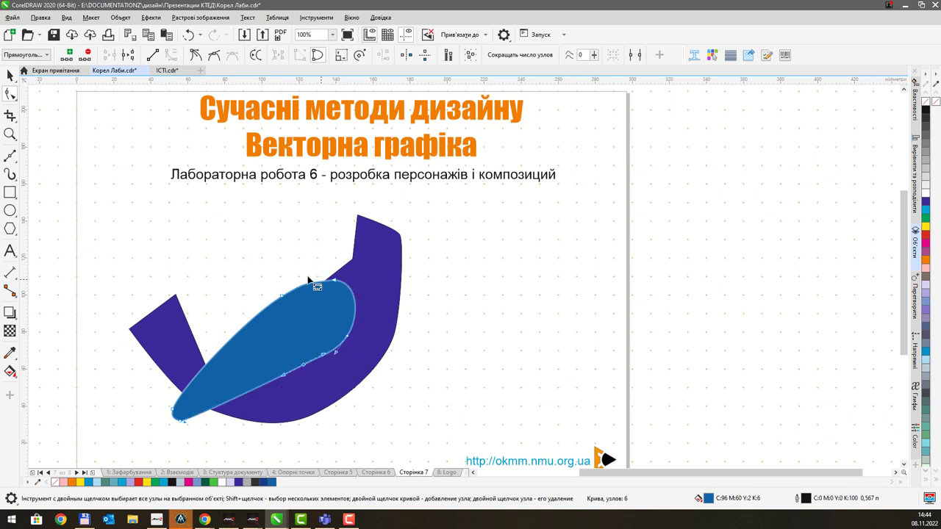
Step: Narrow the wing's tail-end tip by moving its lowest node up and inward
{"action": "left_click", "coordinate": [183, 424]}
{"action": "scroll", "coordinate": [183, 423], "scroll_direction": "up", "scroll_amount": 1}
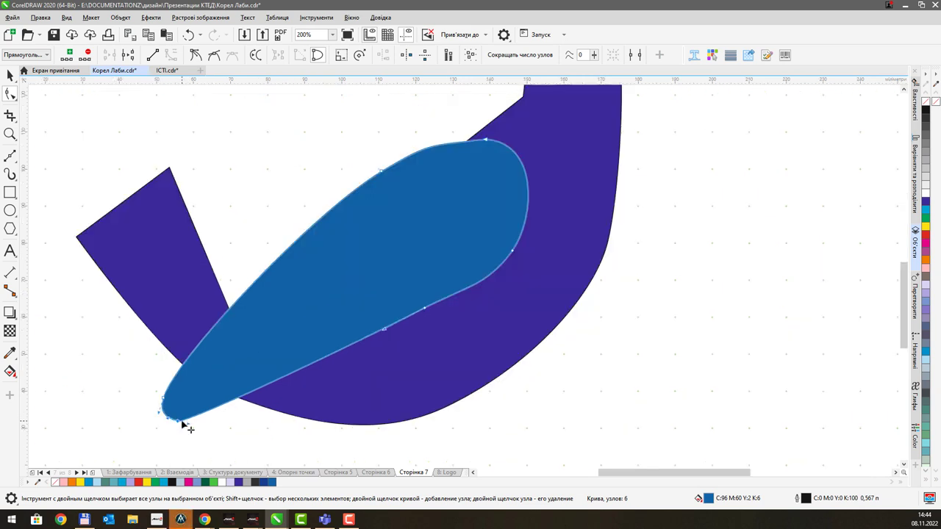
{"action": "mouse_move", "coordinate": [183, 424]}
{"action": "left_mouse_down"}
{"action": "mouse_move", "coordinate": [188, 416]}
{"action": "mouse_move", "coordinate": [164, 404]}
{"action": "mouse_move", "coordinate": [171, 411]}
{"action": "left_mouse_up"}
{"action": "left_click", "coordinate": [176, 413]}
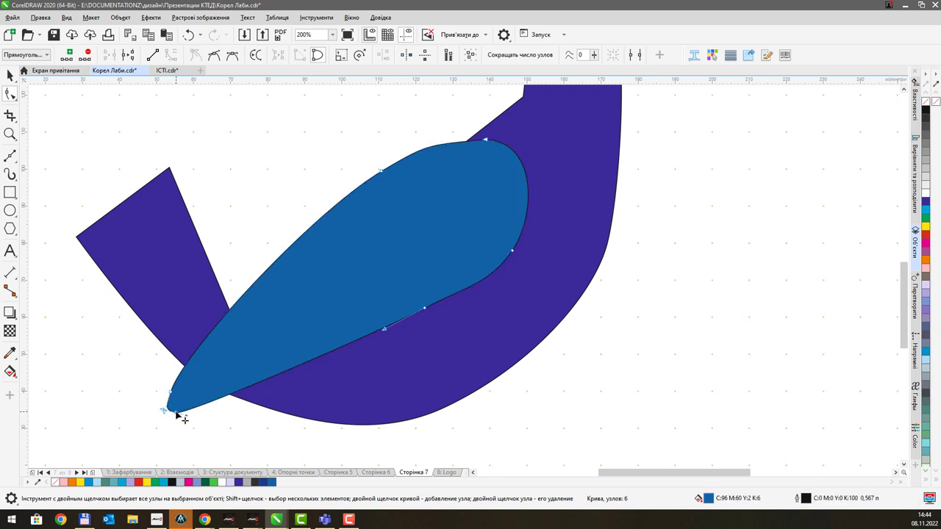
Step: Draw a closed Bezier triangle about 17 by 14 mm across the belly's lower edge as a leg, and fill it violet, C100 M100 Y0 K0
{"action": "scroll", "coordinate": [227, 371], "scroll_direction": "down", "scroll_amount": 1}
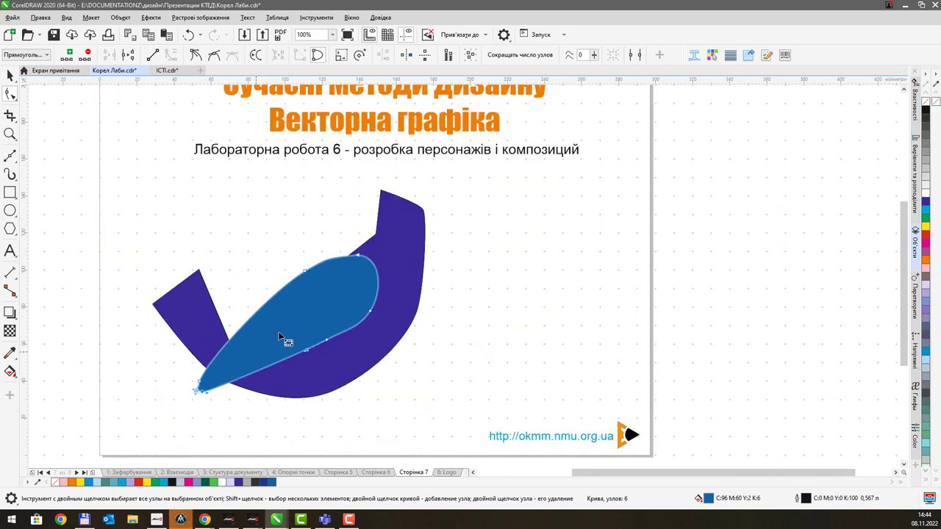
{"action": "left_click_drag", "start_coordinate": [317, 298], "coordinate": [287, 348]}
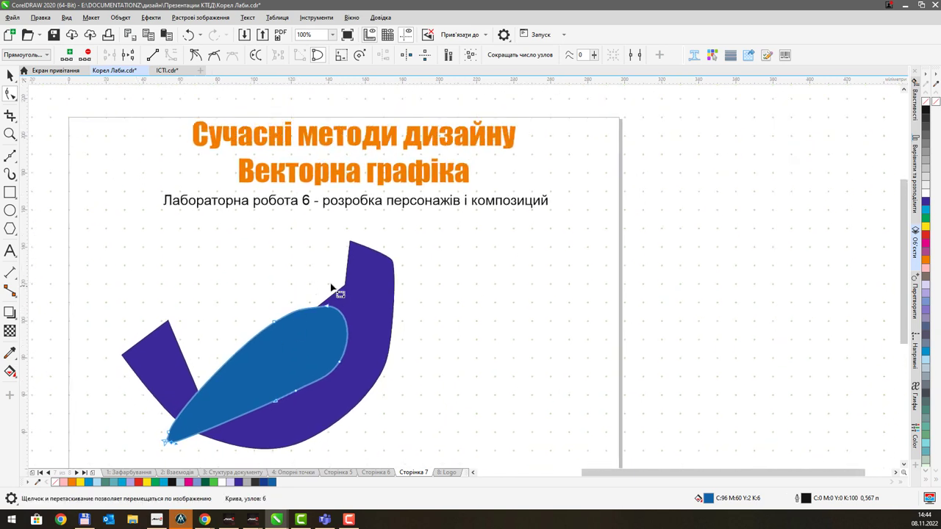
{"action": "left_click_drag", "start_coordinate": [336, 287], "coordinate": [319, 281]}
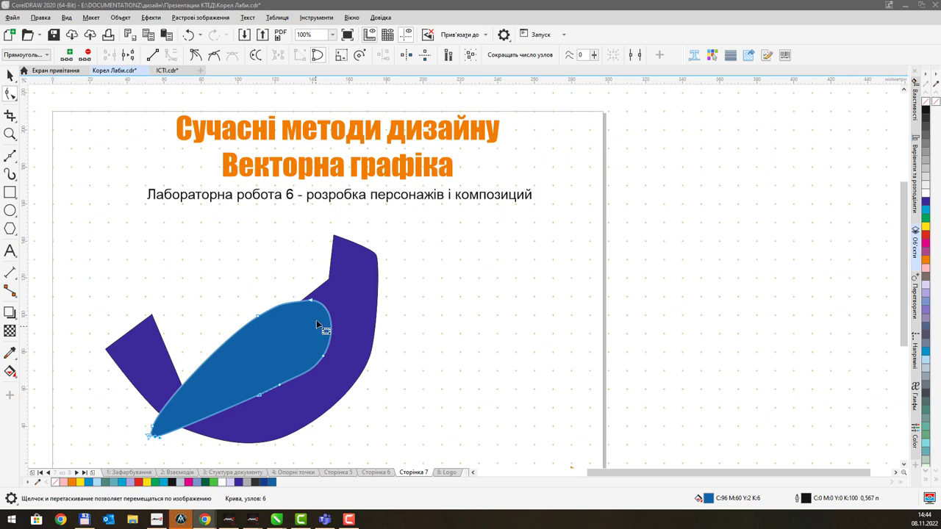
{"action": "scroll", "coordinate": [367, 329], "scroll_direction": "down", "scroll_amount": 2}
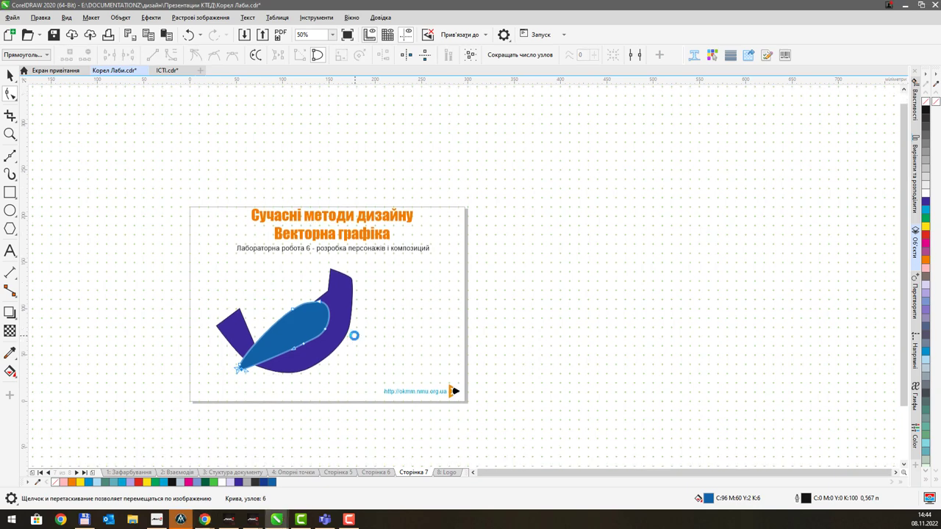
{"action": "scroll", "coordinate": [321, 363], "scroll_direction": "up", "scroll_amount": 2}
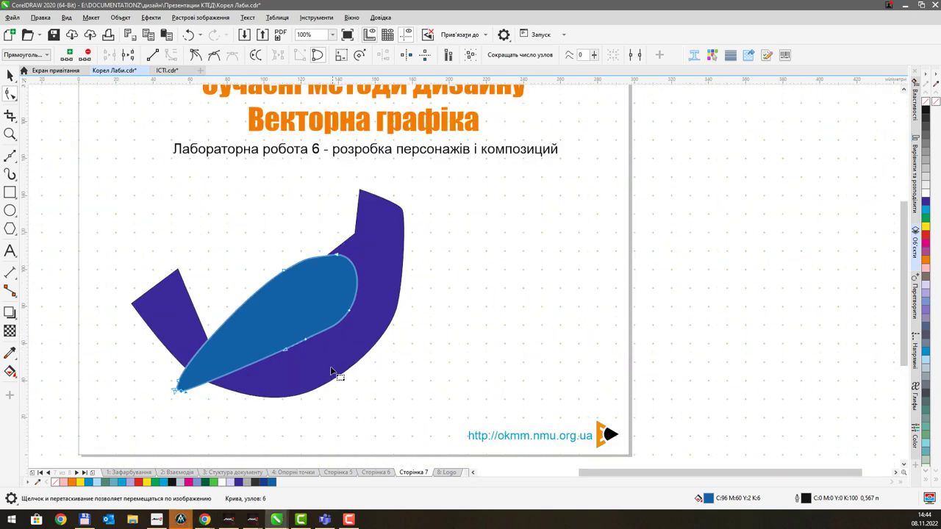
{"action": "left_click", "coordinate": [9, 156]}
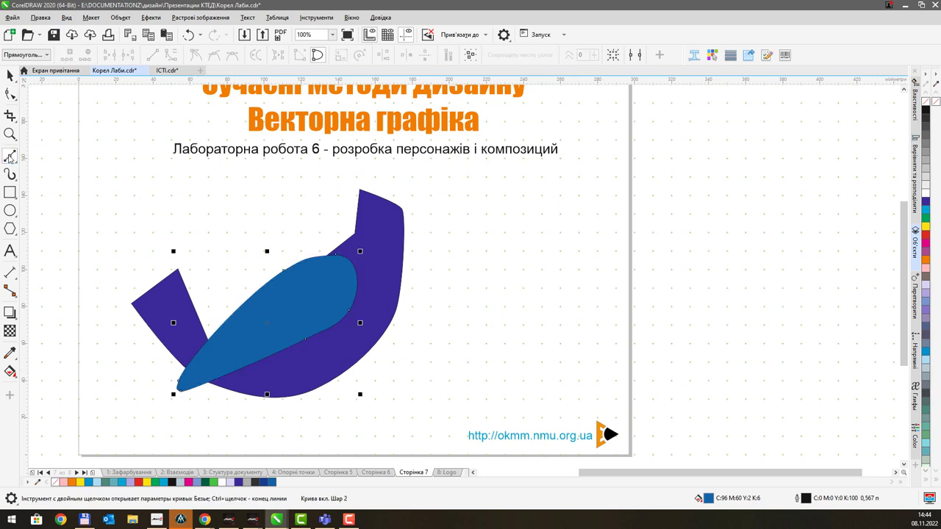
{"action": "left_click", "coordinate": [311, 380]}
{"action": "left_click", "coordinate": [329, 370]}
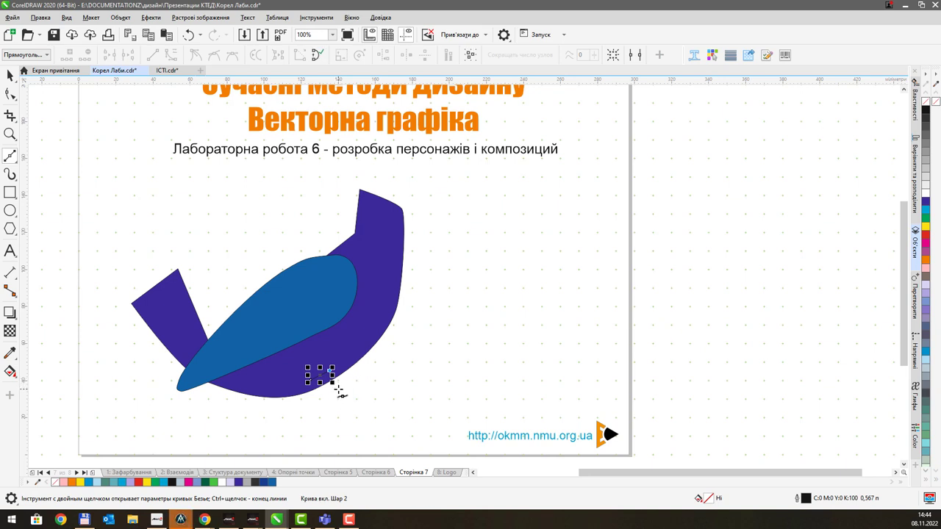
{"action": "left_click", "coordinate": [341, 395]}
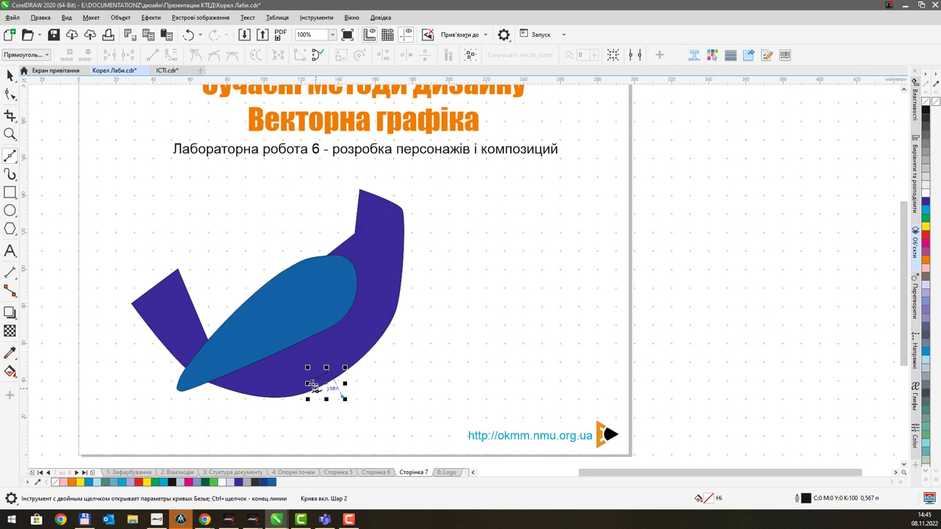
{"action": "left_click", "coordinate": [310, 384]}
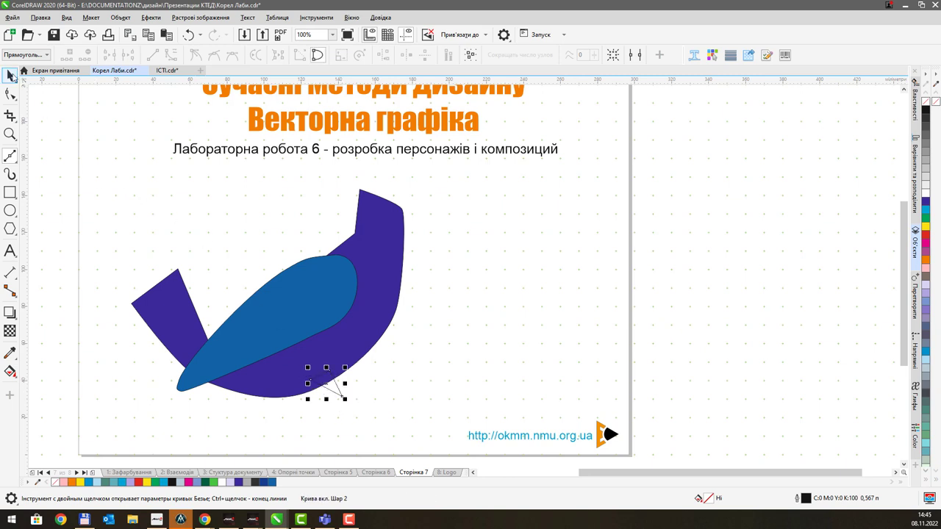
{"action": "left_click", "coordinate": [10, 76]}
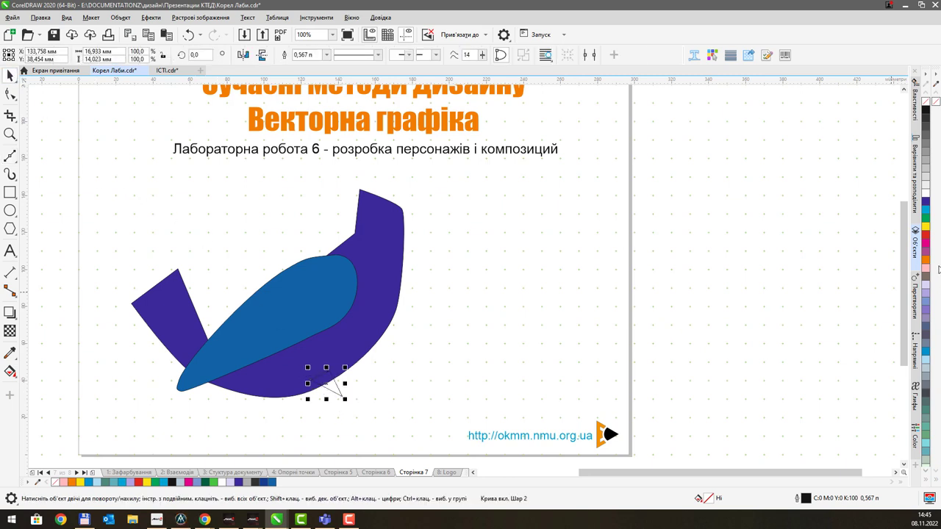
{"action": "left_click", "coordinate": [928, 202]}
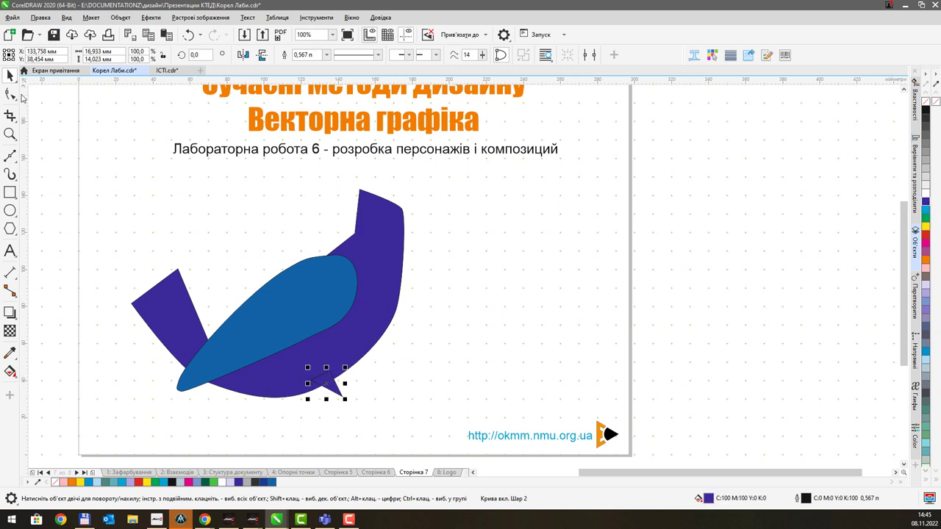
Step: Convert the leg's sides to curves, extend its tip downward, and bend both sides outward into a rounded, pointed shape
{"action": "left_click", "coordinate": [10, 93]}
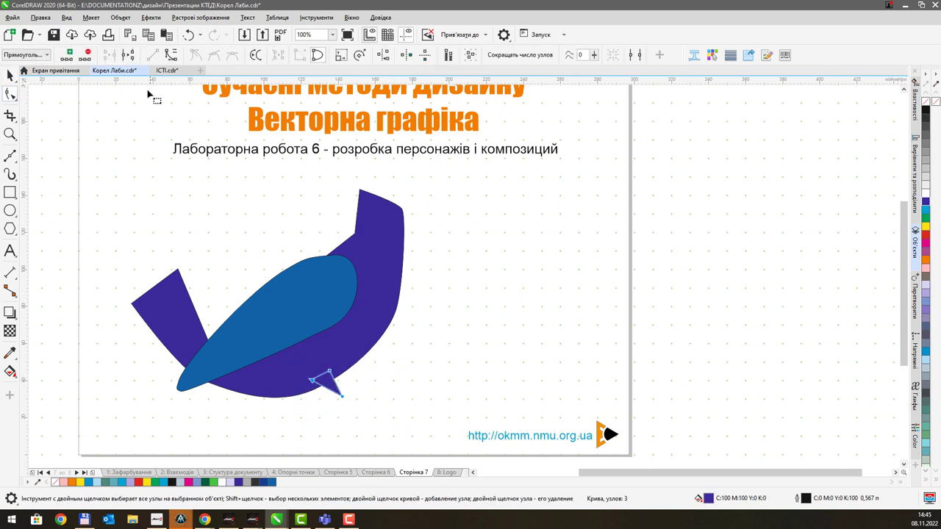
{"action": "left_click", "coordinate": [170, 55]}
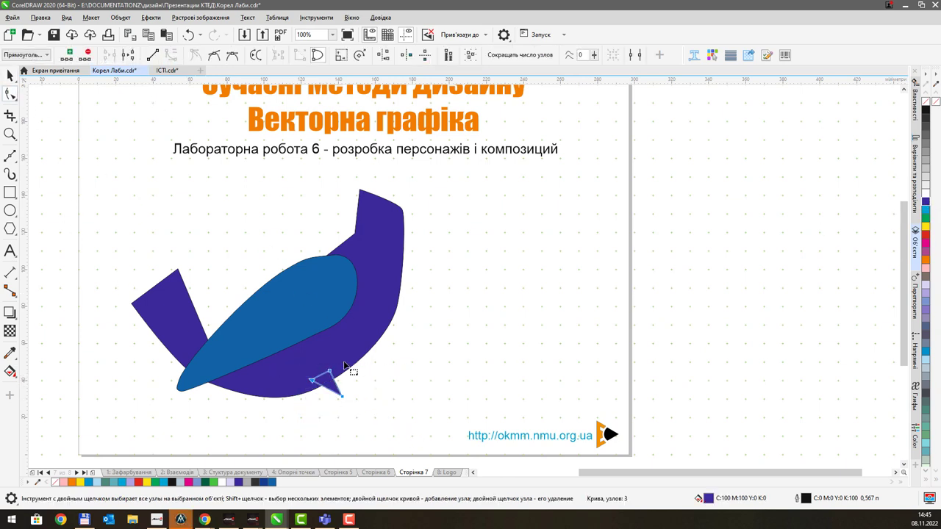
{"action": "left_click_drag", "start_coordinate": [343, 397], "coordinate": [349, 415]}
{"action": "left_click", "coordinate": [352, 404]}
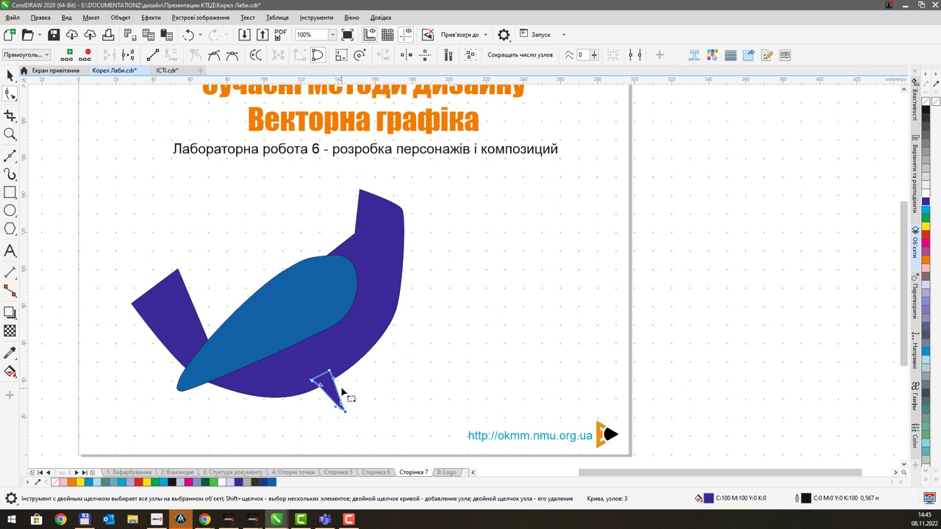
{"action": "scroll", "coordinate": [343, 404], "scroll_direction": "up", "scroll_amount": 1}
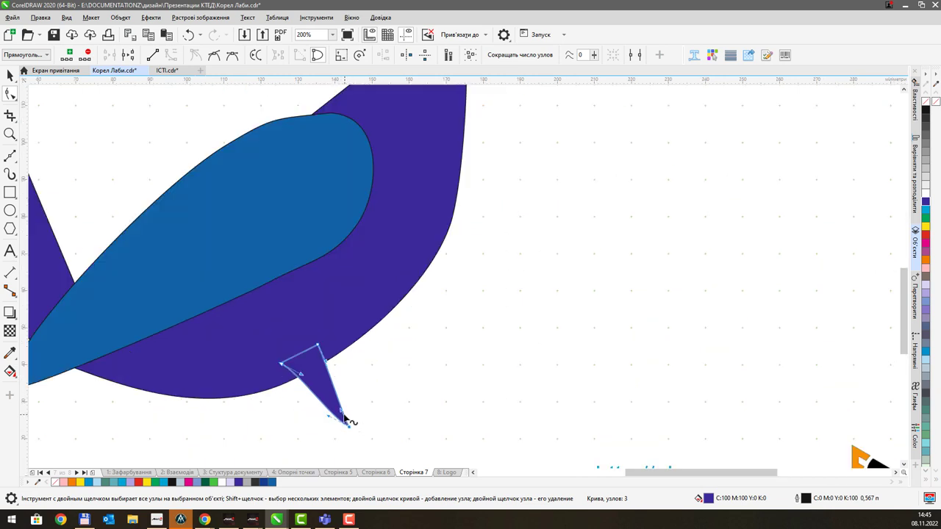
{"action": "left_click_drag", "start_coordinate": [346, 418], "coordinate": [347, 379]}
{"action": "left_click_drag", "start_coordinate": [325, 416], "coordinate": [294, 401]}
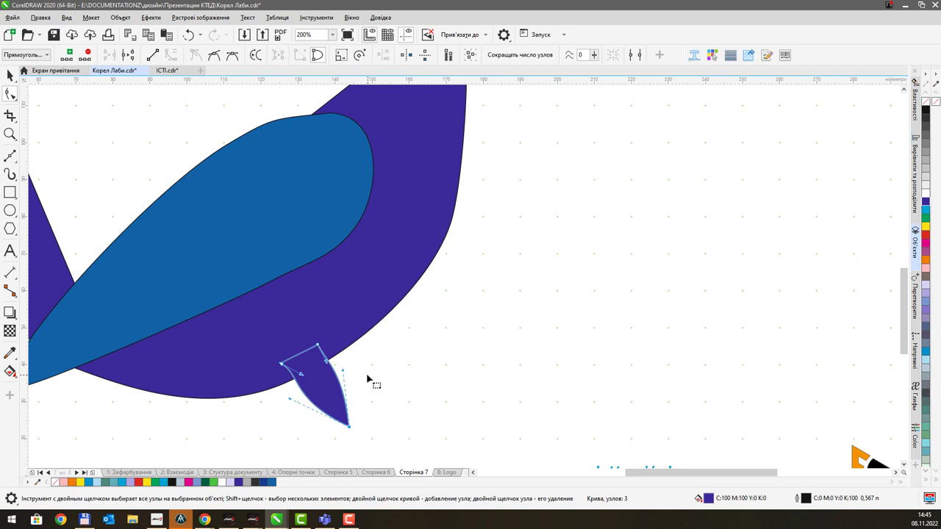
Step: Duplicate the leg, place the copy on the belly nearer the tail, and rotate it to about 348.6° so it points more steeply down
{"action": "left_click_drag", "start_coordinate": [397, 400], "coordinate": [414, 393]}
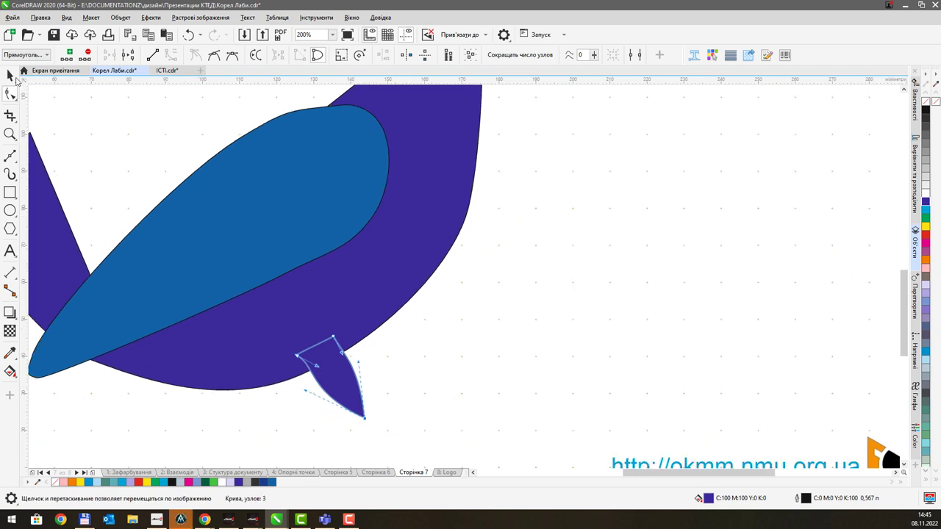
{"action": "left_click", "coordinate": [11, 76]}
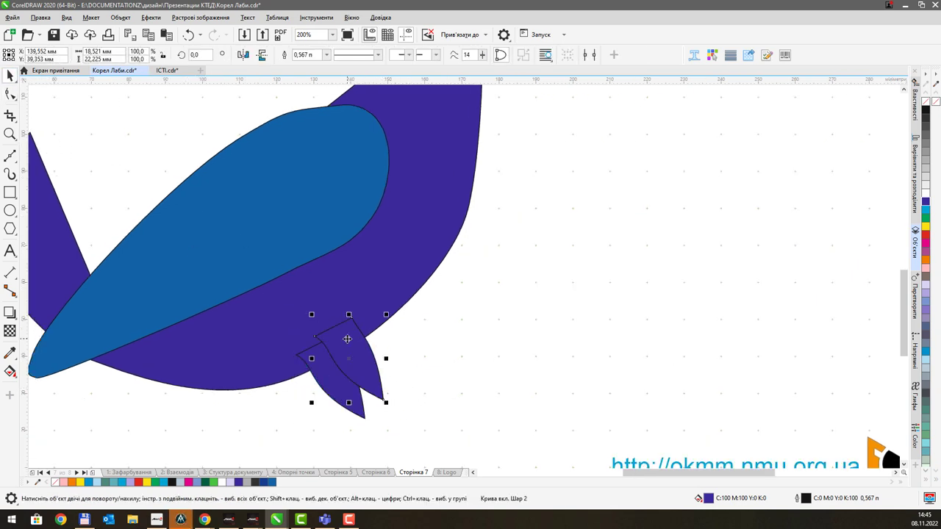
{"action": "left_click_drag", "start_coordinate": [347, 339], "coordinate": [239, 391]}
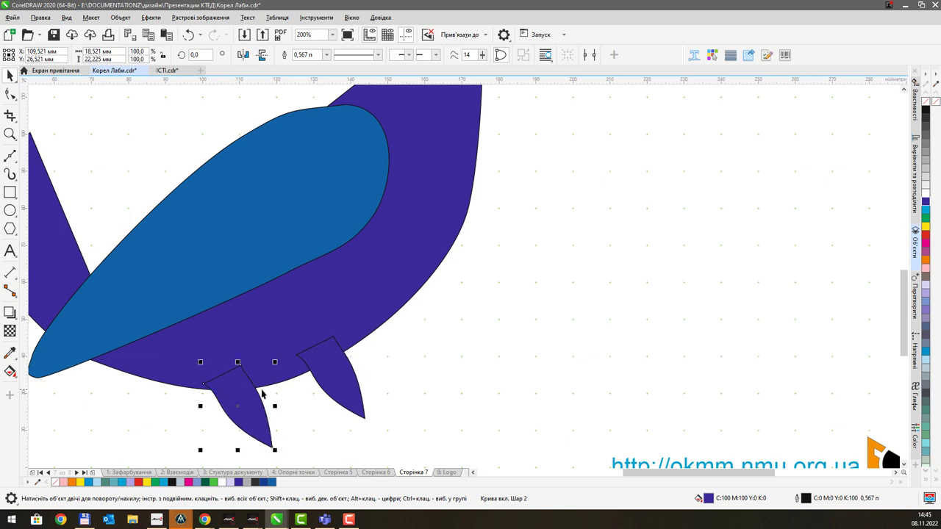
{"action": "left_click", "coordinate": [248, 387]}
{"action": "left_click_drag", "start_coordinate": [273, 361], "coordinate": [283, 368]}
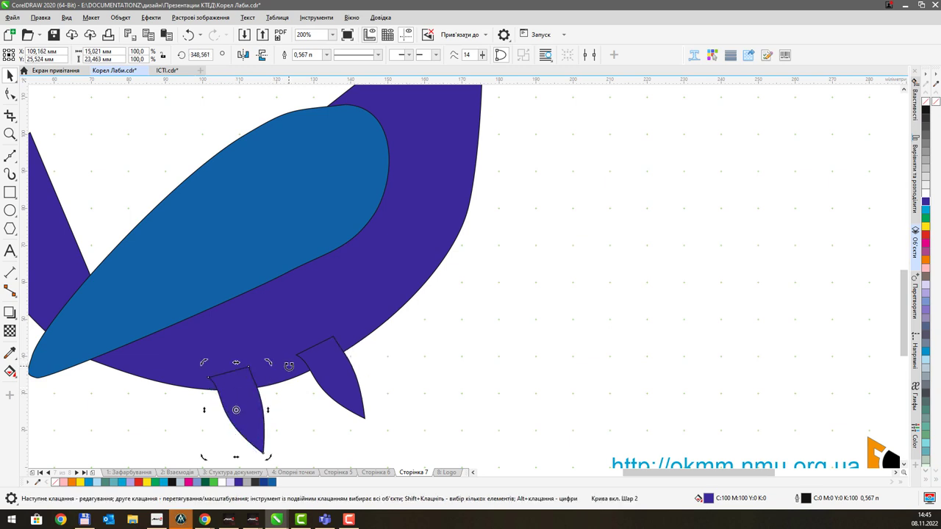
Step: Send both legs behind the body and clear the selection
{"action": "left_click", "coordinate": [353, 399]}
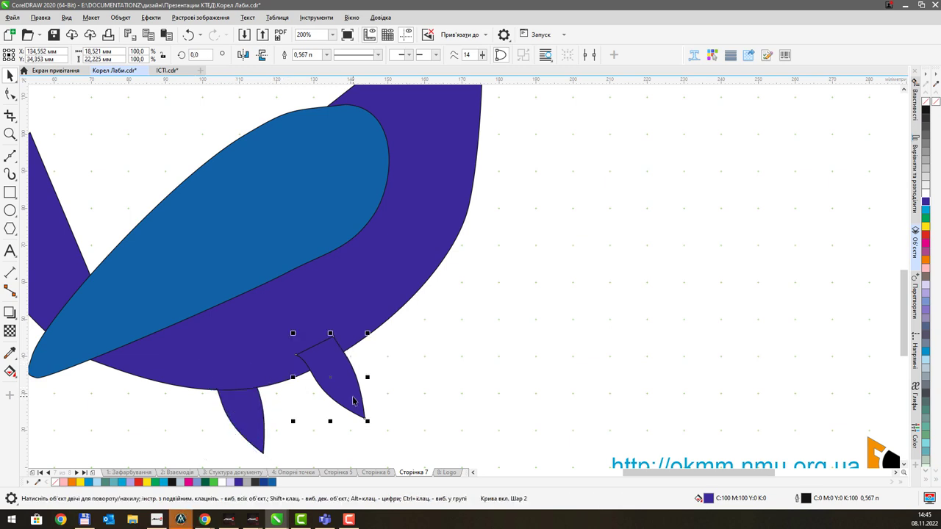
{"action": "key", "text": "shift+Page_Down"}
{"action": "scroll", "coordinate": [354, 396], "scroll_direction": "down", "scroll_amount": 4}
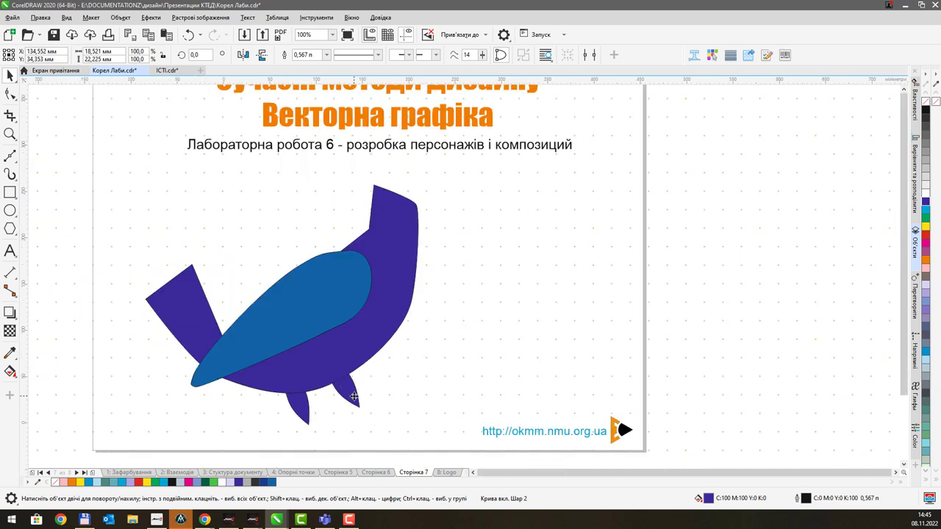
{"action": "left_click", "coordinate": [395, 375]}
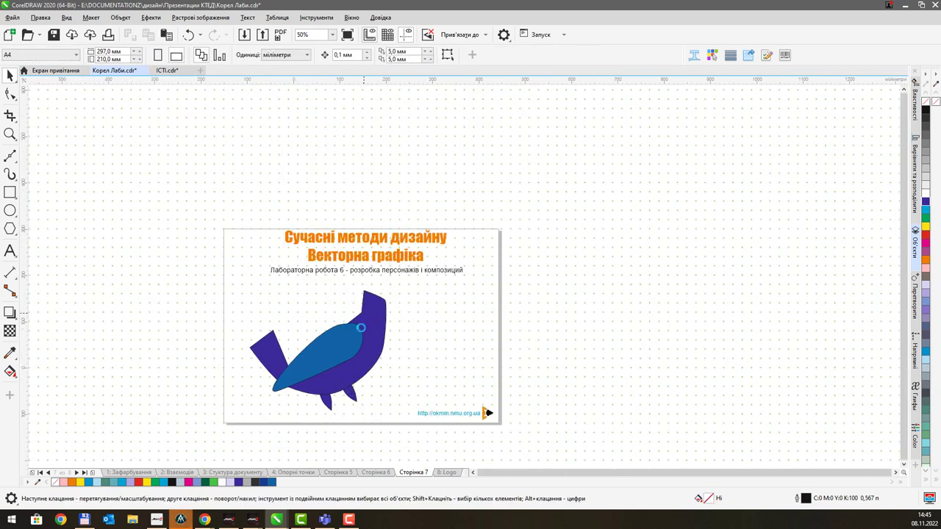
Step: Draw a closed Bezier throat patch about 26 by 52 mm over the bird's head and upper breast, and fill it grey-beige, C0 M0 Y20 K40
{"action": "scroll", "coordinate": [360, 340], "scroll_direction": "down", "scroll_amount": 2}
{"action": "scroll", "coordinate": [365, 344], "scroll_direction": "up", "scroll_amount": 4}
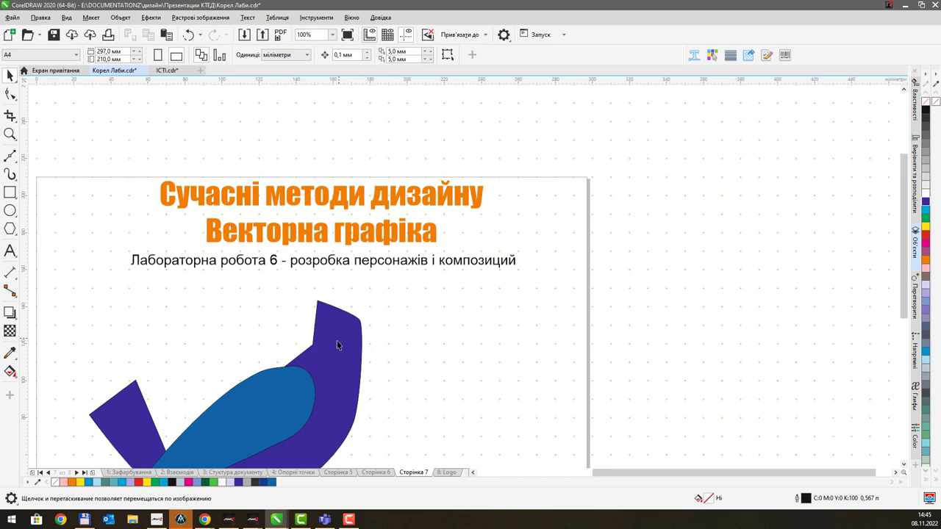
{"action": "left_click_drag", "start_coordinate": [348, 334], "coordinate": [384, 262]}
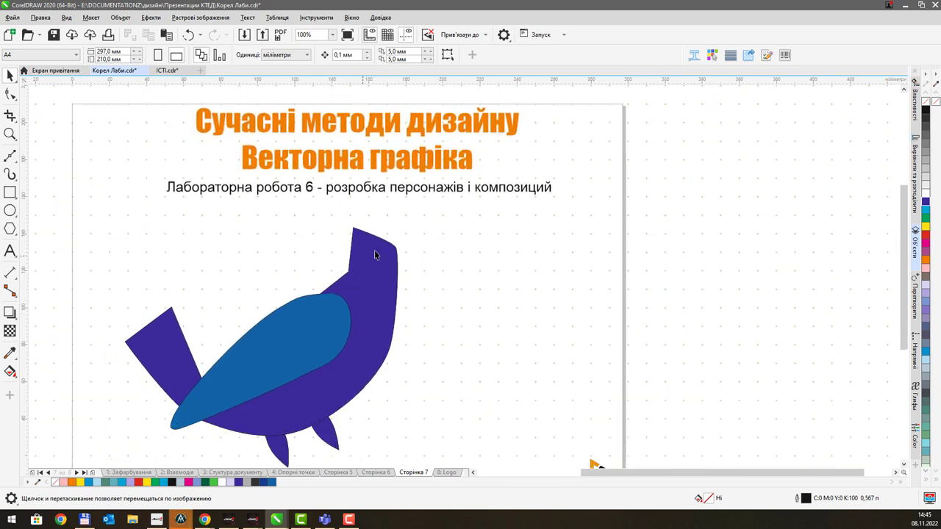
{"action": "scroll", "coordinate": [374, 258], "scroll_direction": "up", "scroll_amount": 2}
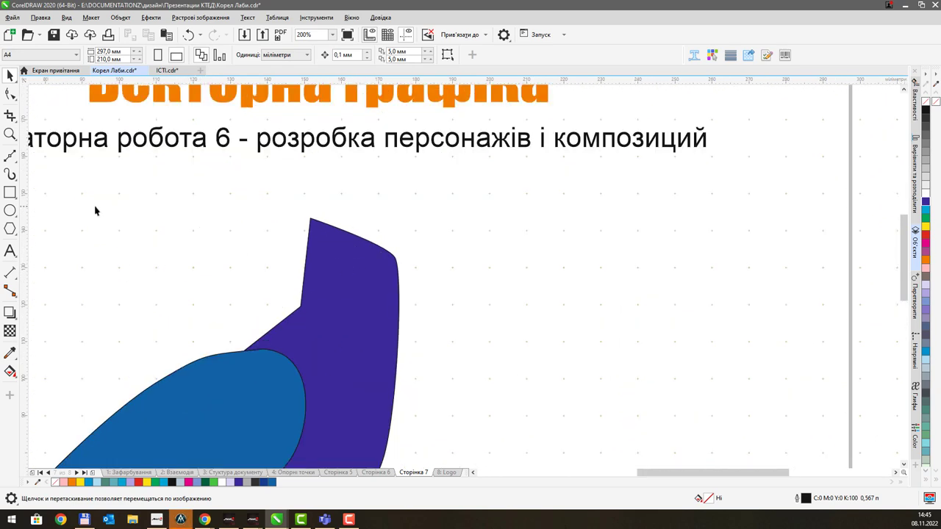
{"action": "left_click", "coordinate": [10, 158]}
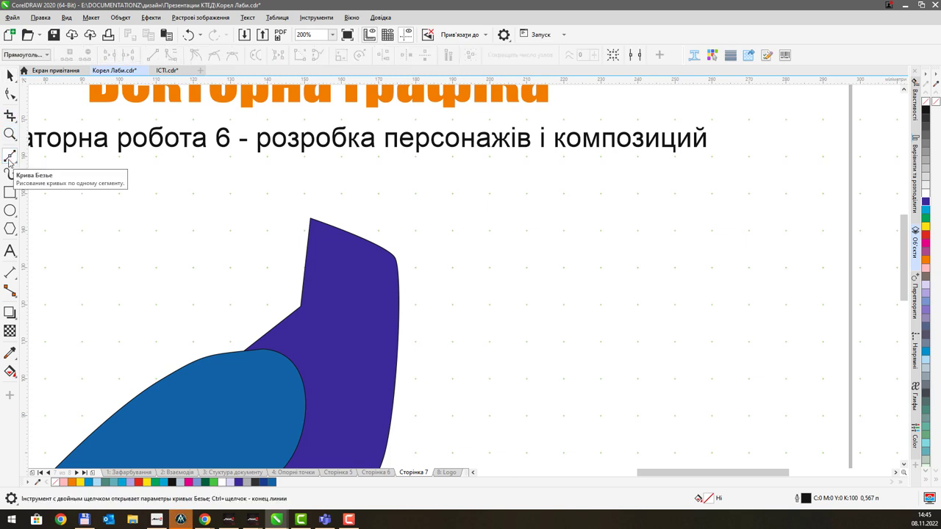
{"action": "left_click", "coordinate": [310, 219]}
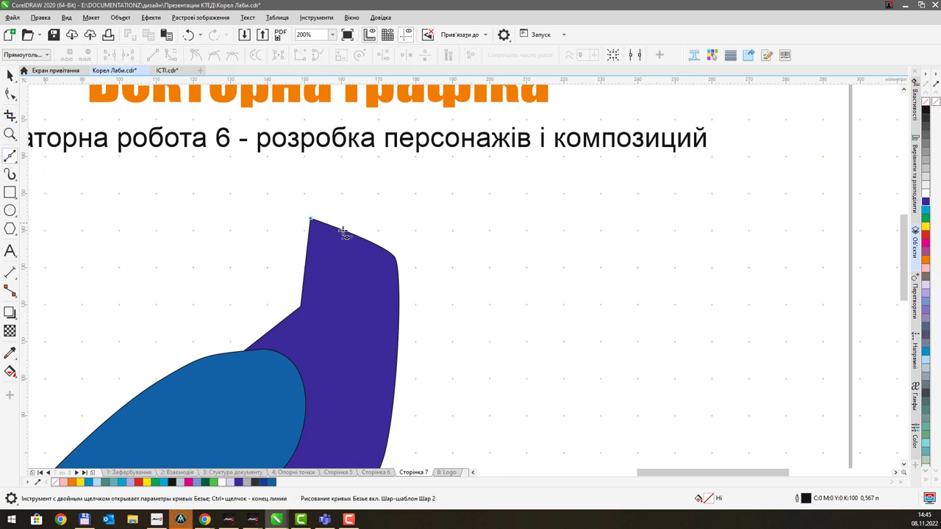
{"action": "left_click", "coordinate": [380, 248]}
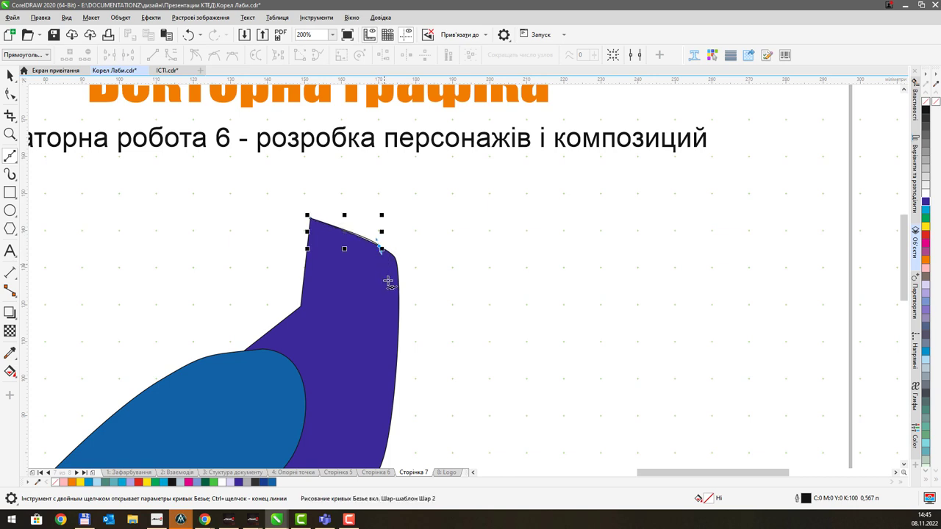
{"action": "left_click_drag", "start_coordinate": [385, 318], "coordinate": [379, 332]}
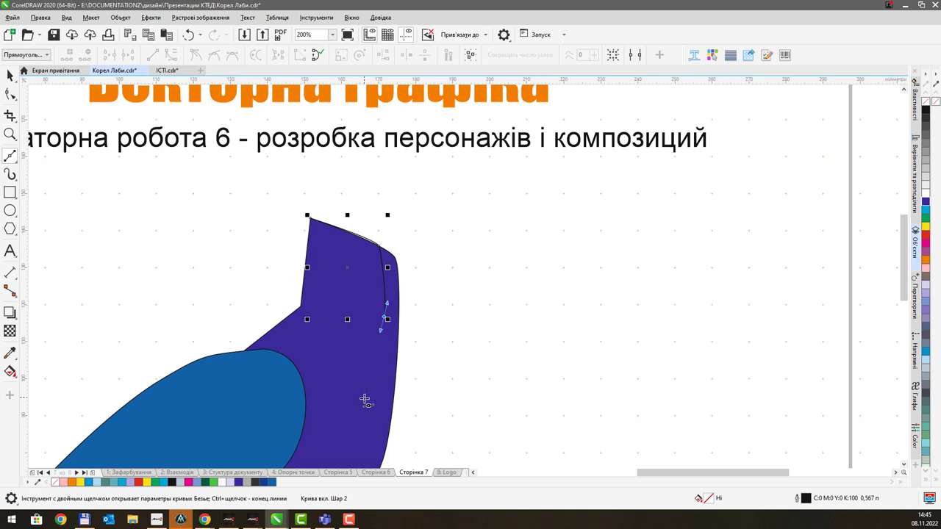
{"action": "left_click_drag", "start_coordinate": [364, 399], "coordinate": [316, 407]}
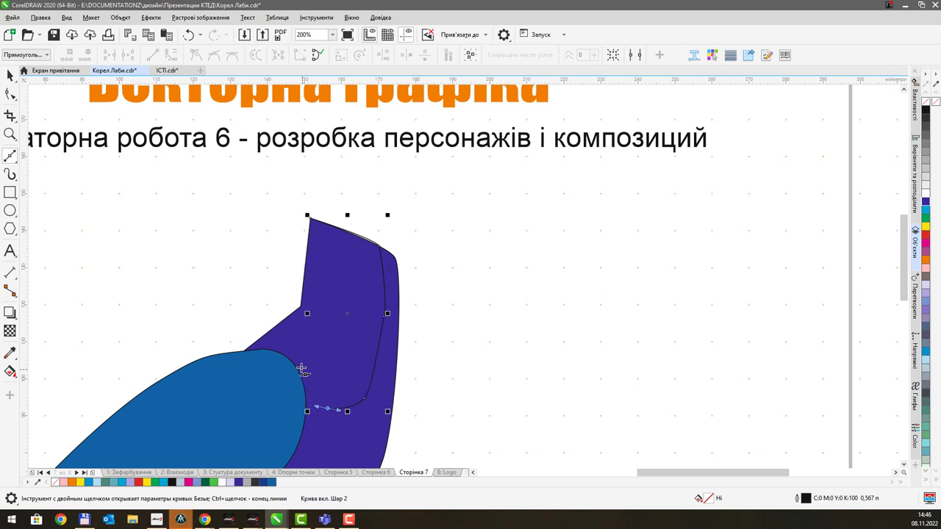
{"action": "left_click", "coordinate": [301, 369]}
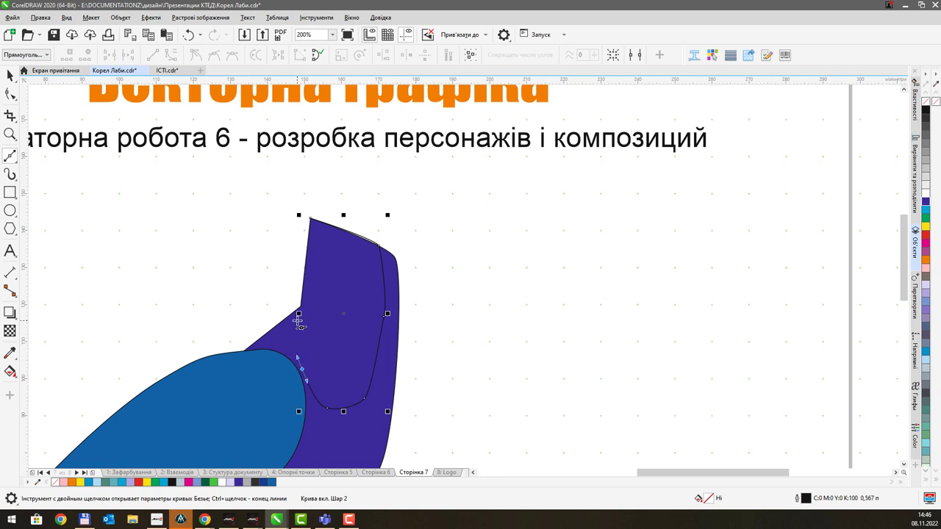
{"action": "left_click_drag", "start_coordinate": [296, 320], "coordinate": [288, 297]}
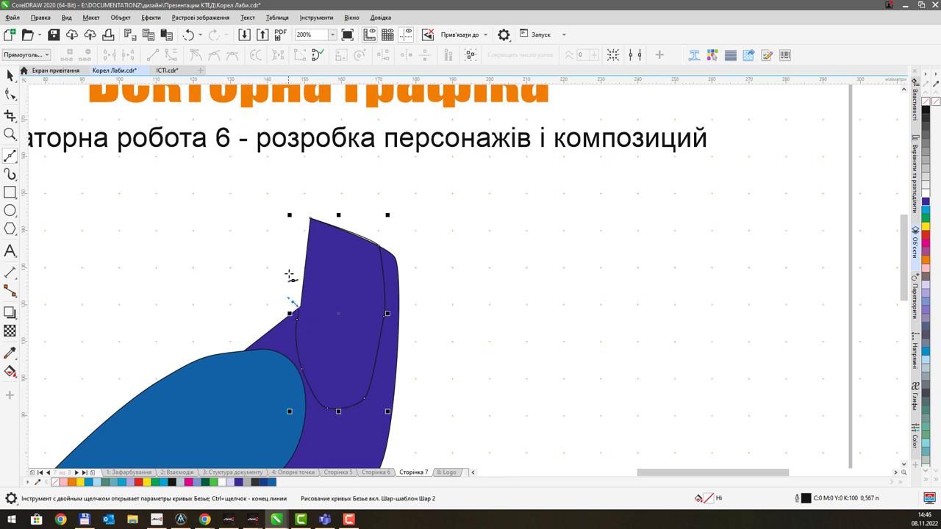
{"action": "left_click", "coordinate": [297, 217]}
{"action": "left_click", "coordinate": [311, 218]}
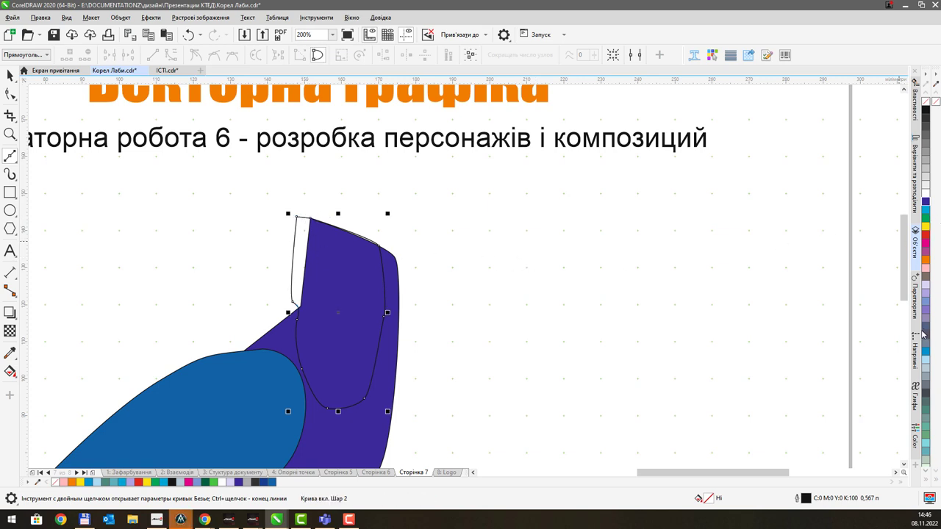
{"action": "scroll", "coordinate": [929, 319], "scroll_direction": "down", "scroll_amount": 3}
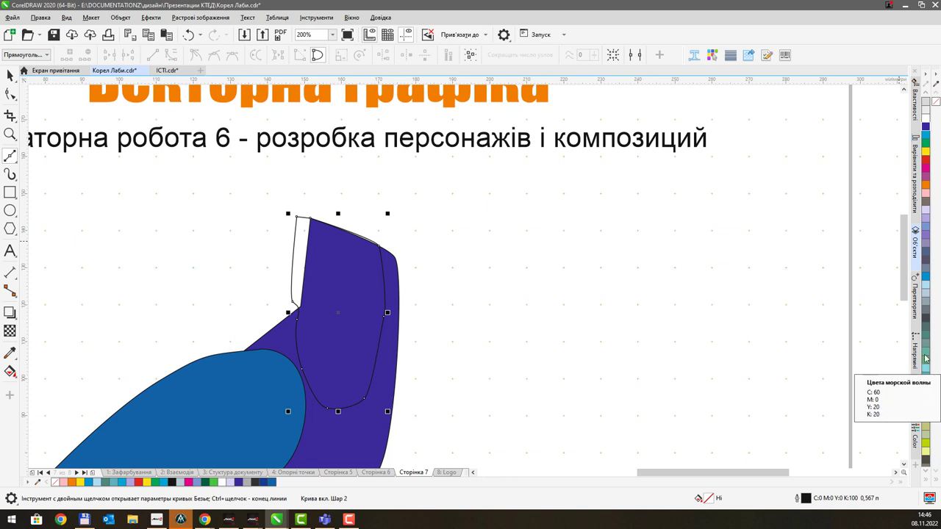
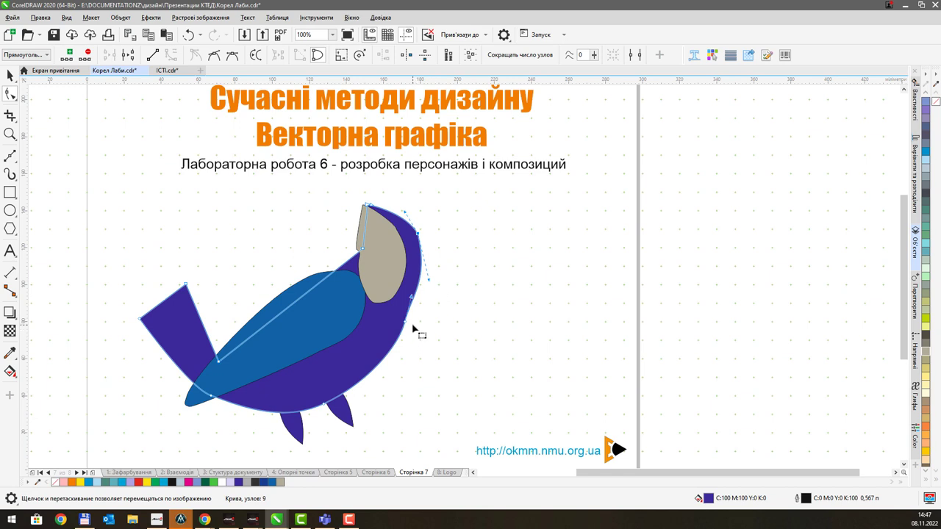
Step: Adjust the node and curve handles on the body's breast edge so the breast bulges outward in a smooth arc
{"action": "left_click_drag", "start_coordinate": [398, 313], "coordinate": [421, 334]}
{"action": "left_click_drag", "start_coordinate": [413, 298], "coordinate": [416, 297]}
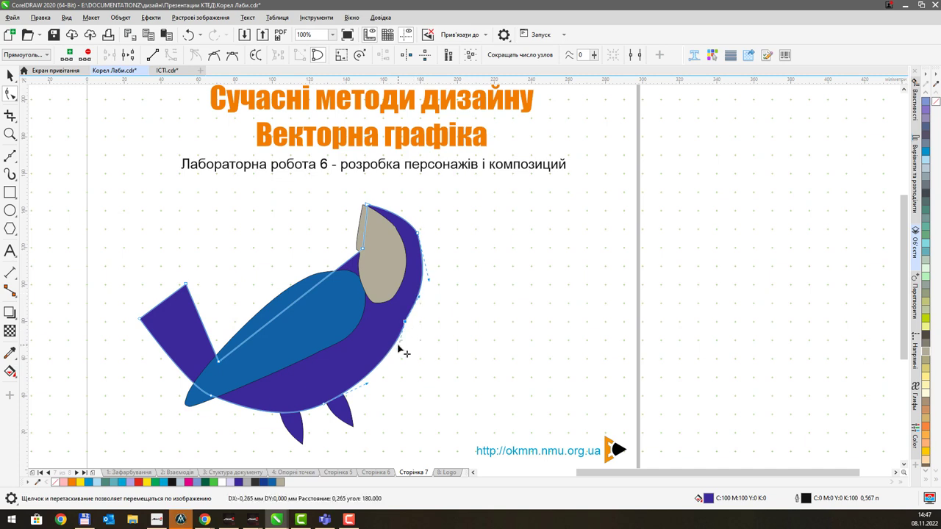
{"action": "left_click_drag", "start_coordinate": [397, 347], "coordinate": [415, 324]}
{"action": "mouse_move", "coordinate": [449, 234]}
{"action": "left_mouse_down"}
{"action": "mouse_move", "coordinate": [453, 262]}
{"action": "mouse_move", "coordinate": [456, 247]}
{"action": "left_mouse_up"}
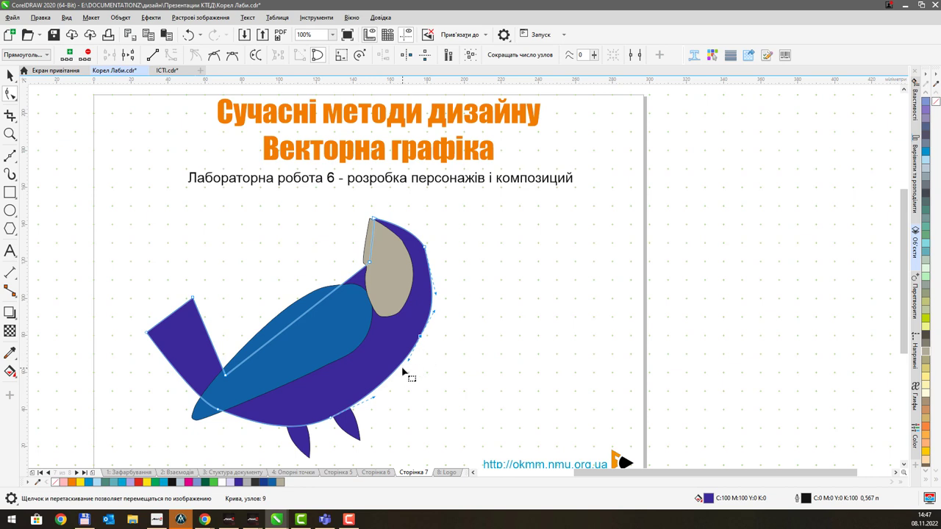
{"action": "left_click_drag", "start_coordinate": [430, 274], "coordinate": [414, 315]}
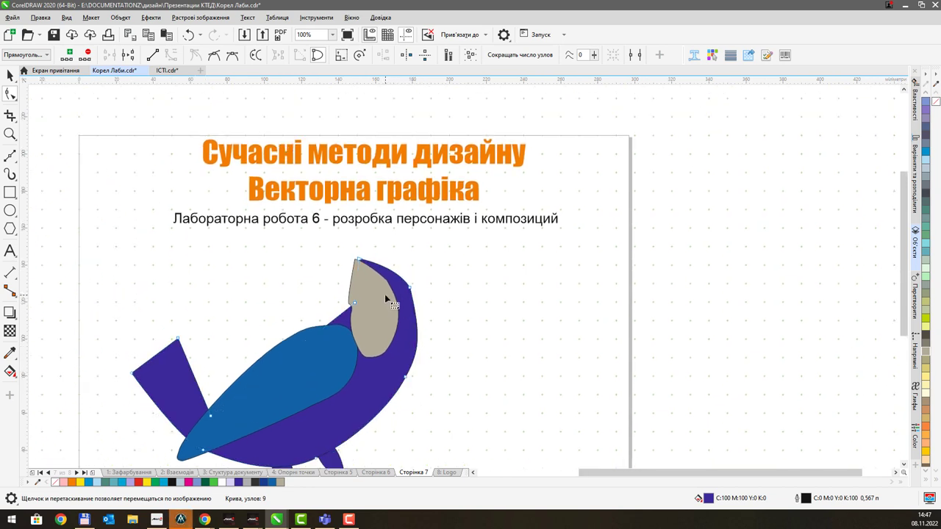
Step: Widen the throat patch by moving its upper, middle and lower front nodes outward toward the body's outer edge
{"action": "left_click", "coordinate": [385, 296]}
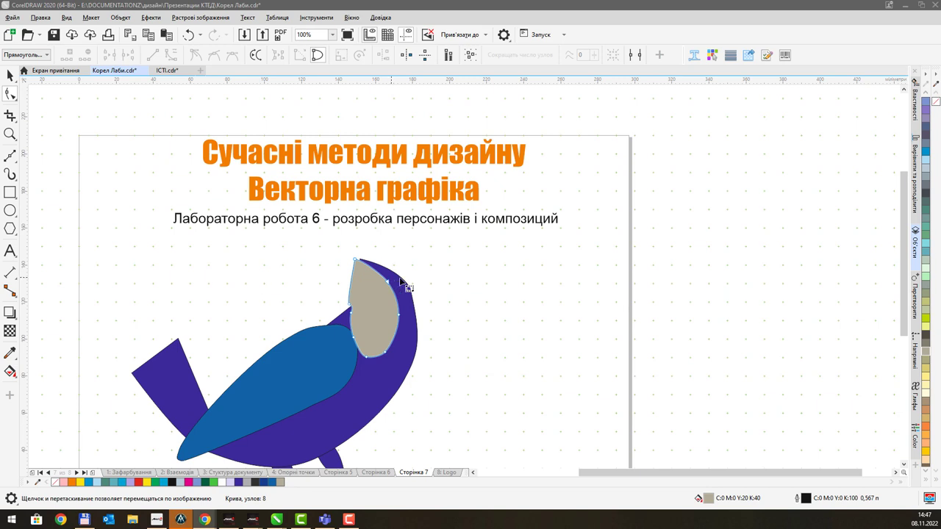
{"action": "scroll", "coordinate": [449, 287], "scroll_direction": "up", "scroll_amount": 2}
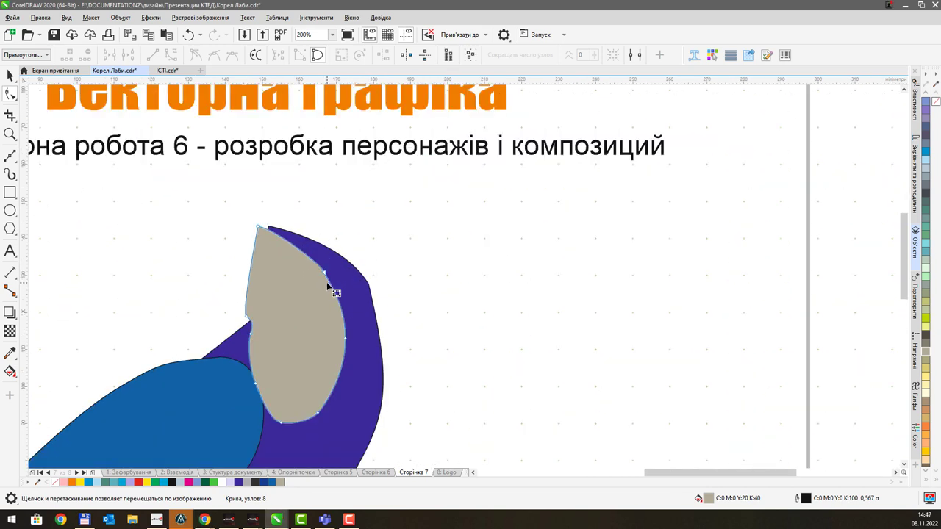
{"action": "left_click", "coordinate": [325, 273]}
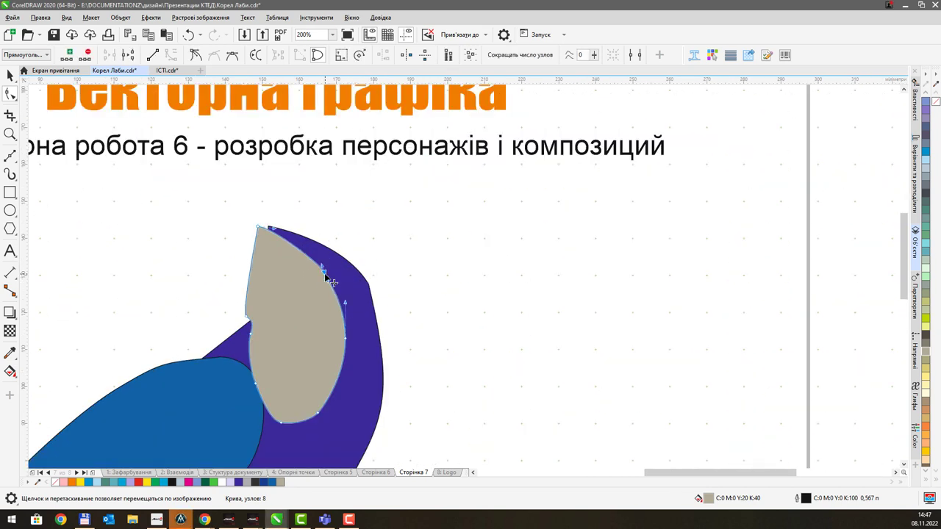
{"action": "left_click_drag", "start_coordinate": [326, 275], "coordinate": [323, 242]}
{"action": "left_click_drag", "start_coordinate": [345, 338], "coordinate": [400, 322]}
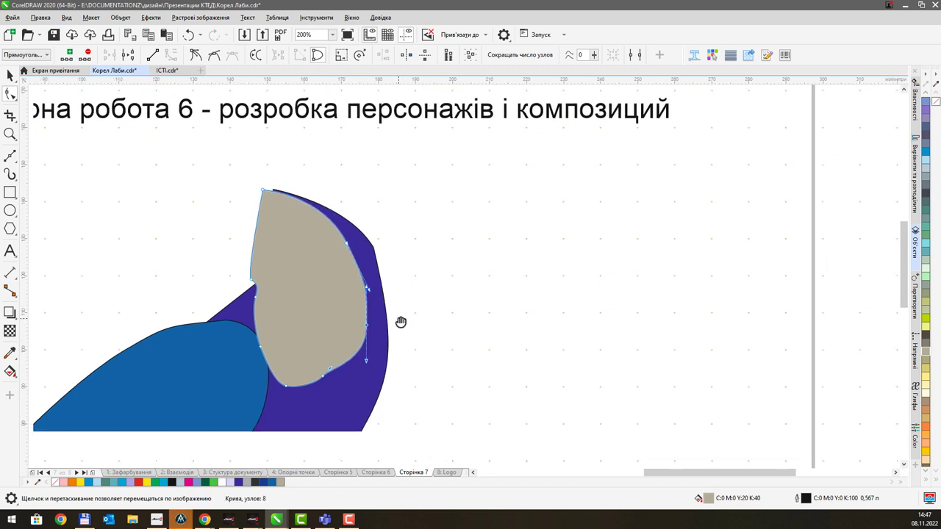
{"action": "left_click_drag", "start_coordinate": [325, 377], "coordinate": [353, 390]}
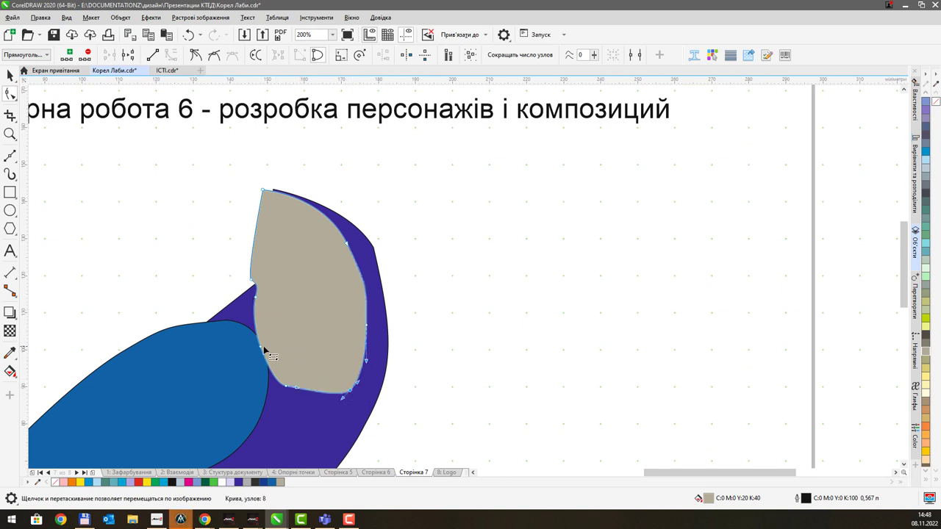
Step: Reshape the throat patch's wing-side edge into a smooth inward curve clear of the wing, and pull its bottom corner slightly down
{"action": "left_click_drag", "start_coordinate": [260, 346], "coordinate": [251, 314]}
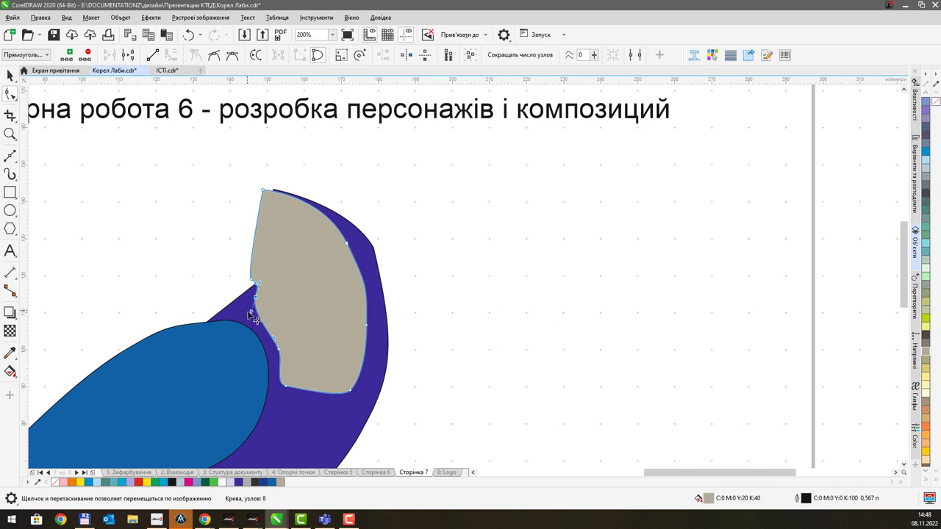
{"action": "left_click_drag", "start_coordinate": [256, 317], "coordinate": [288, 350]}
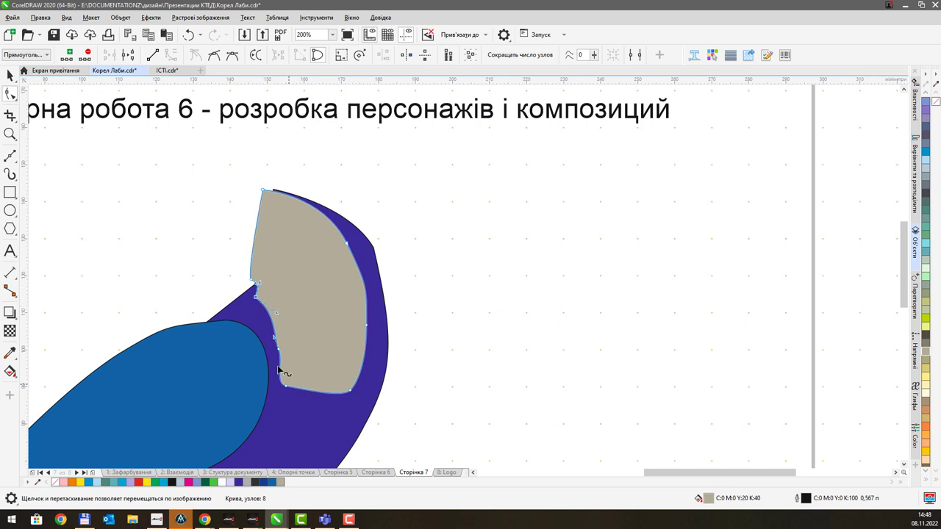
{"action": "left_click_drag", "start_coordinate": [279, 342], "coordinate": [279, 332]}
{"action": "left_click_drag", "start_coordinate": [286, 386], "coordinate": [295, 397]}
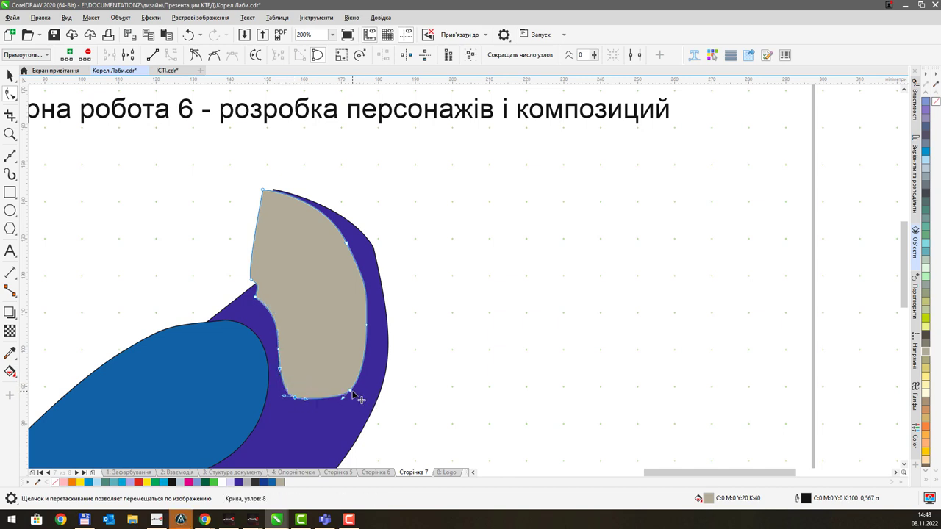
Step: Refine the throat patch's front edge by moving its lower corner outward and its middle node slightly up
{"action": "left_click_drag", "start_coordinate": [352, 390], "coordinate": [359, 388]}
{"action": "left_click", "coordinate": [366, 324]}
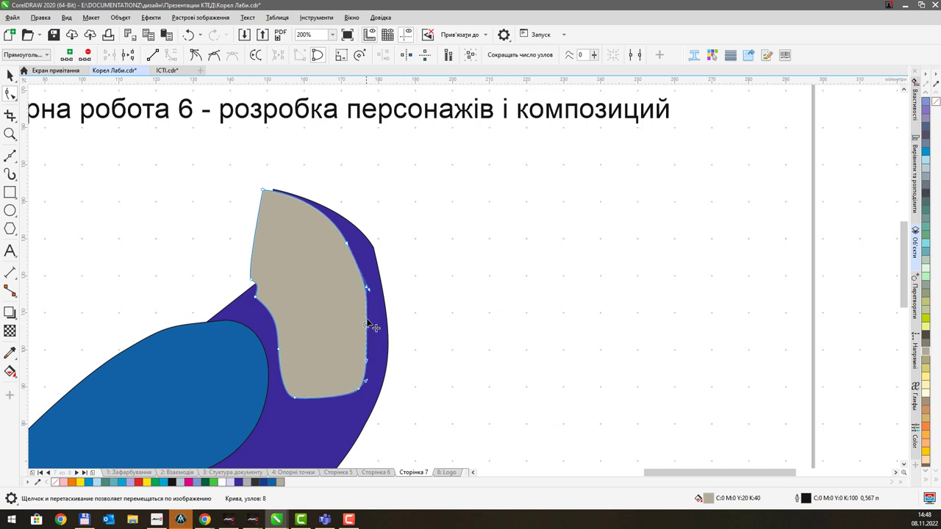
{"action": "left_click_drag", "start_coordinate": [367, 323], "coordinate": [367, 314]}
{"action": "left_click", "coordinate": [347, 244]}
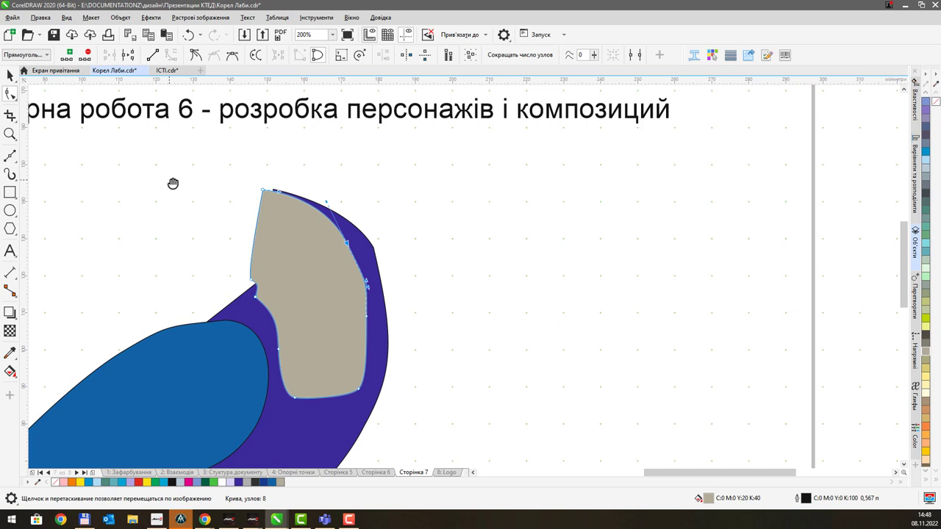
Step: Recolour the throat patch dull yellow, C0 M0 Y60 K20
{"action": "left_click_drag", "start_coordinate": [175, 183], "coordinate": [212, 187]}
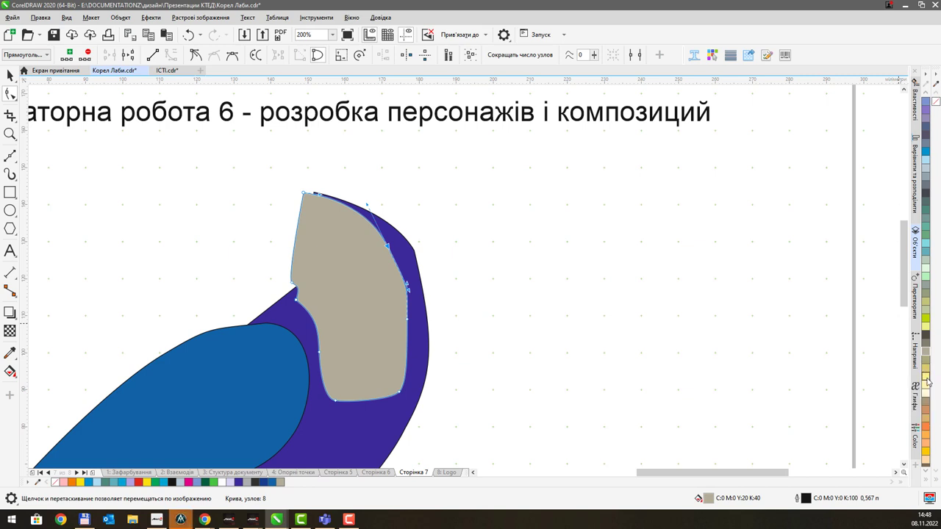
{"action": "left_click", "coordinate": [927, 380]}
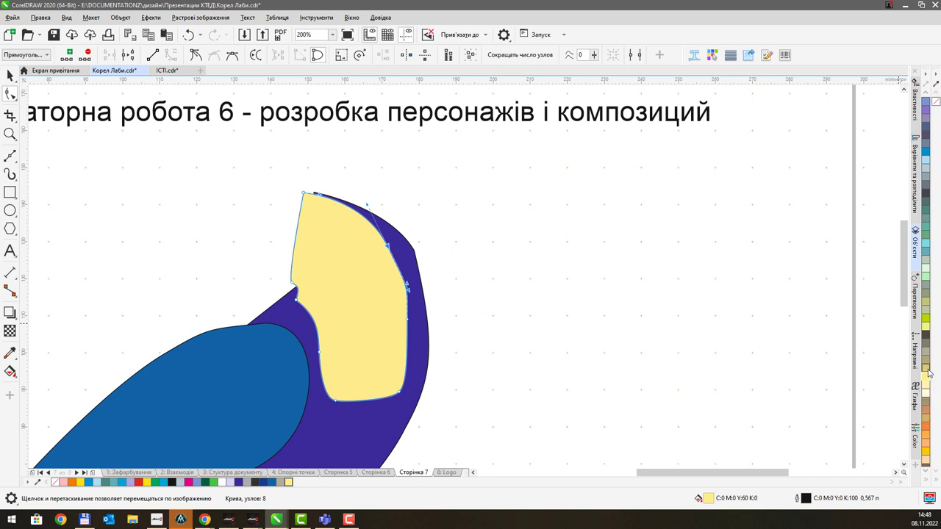
{"action": "left_click", "coordinate": [926, 367]}
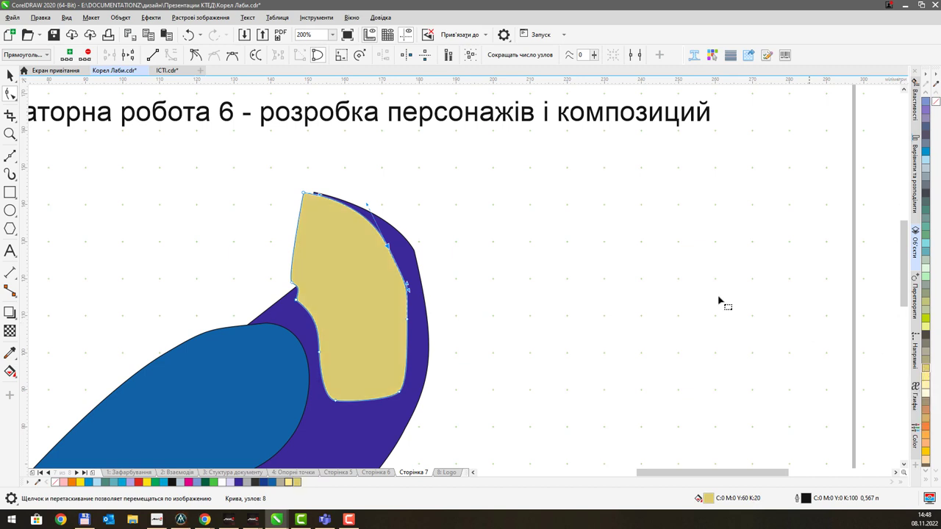
Step: Draw the beak's upper edge with the Bezier tool from the throat patch's top, curving outward and ending at a lower pointed tip
{"action": "left_click", "coordinate": [10, 156]}
{"action": "mouse_move", "coordinate": [208, 183]}
{"action": "left_mouse_down"}
{"action": "mouse_move", "coordinate": [236, 179]}
{"action": "mouse_move", "coordinate": [290, 205]}
{"action": "left_mouse_up"}
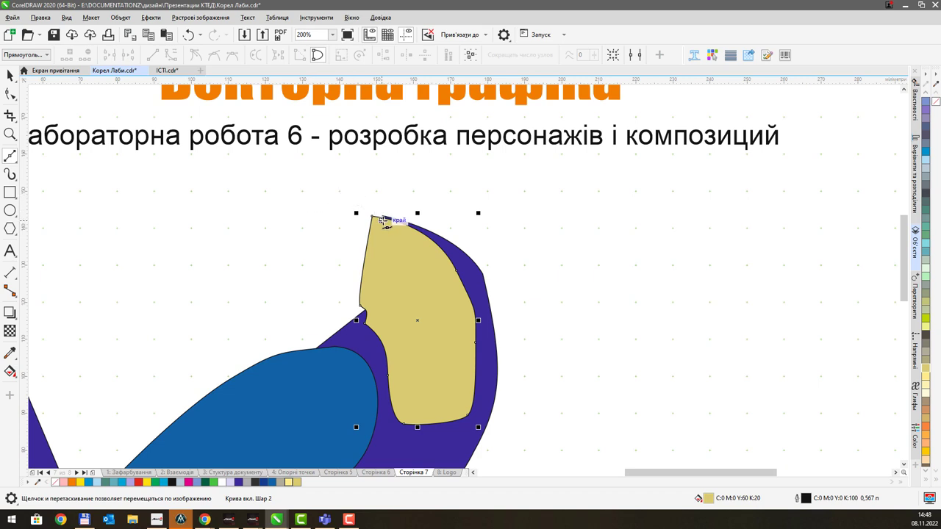
{"action": "left_click", "coordinate": [383, 221]}
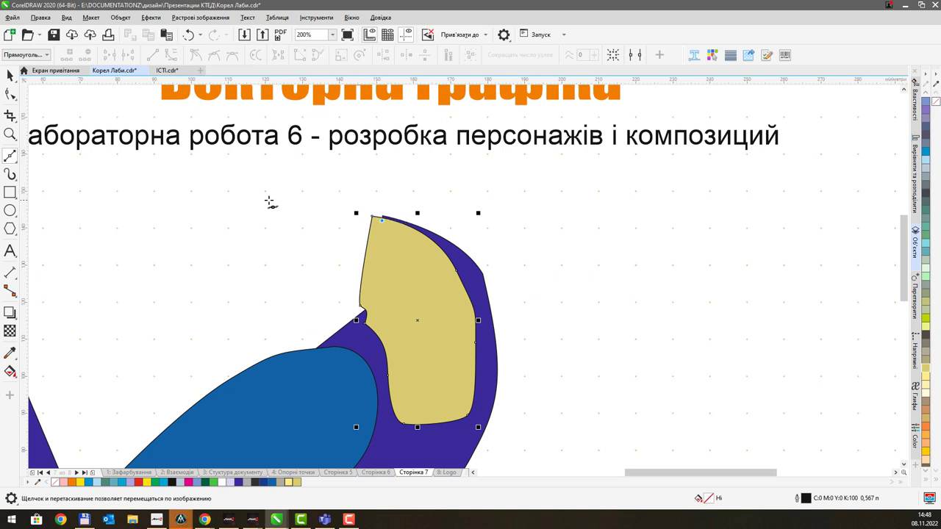
{"action": "left_click_drag", "start_coordinate": [248, 196], "coordinate": [216, 183]}
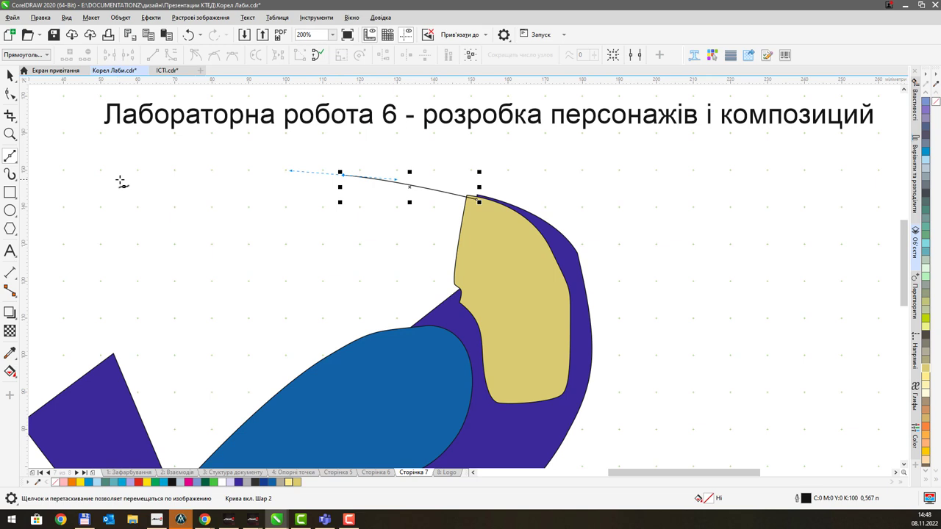
{"action": "mouse_move", "coordinate": [120, 181]}
{"action": "left_mouse_down"}
{"action": "mouse_move", "coordinate": [96, 194]}
{"action": "mouse_move", "coordinate": [108, 194]}
{"action": "left_mouse_up"}
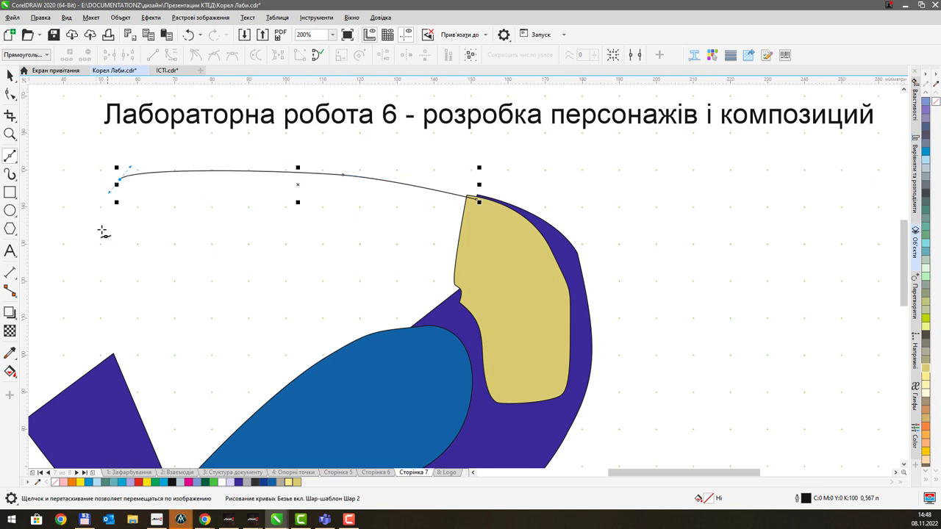
{"action": "left_click", "coordinate": [86, 264]}
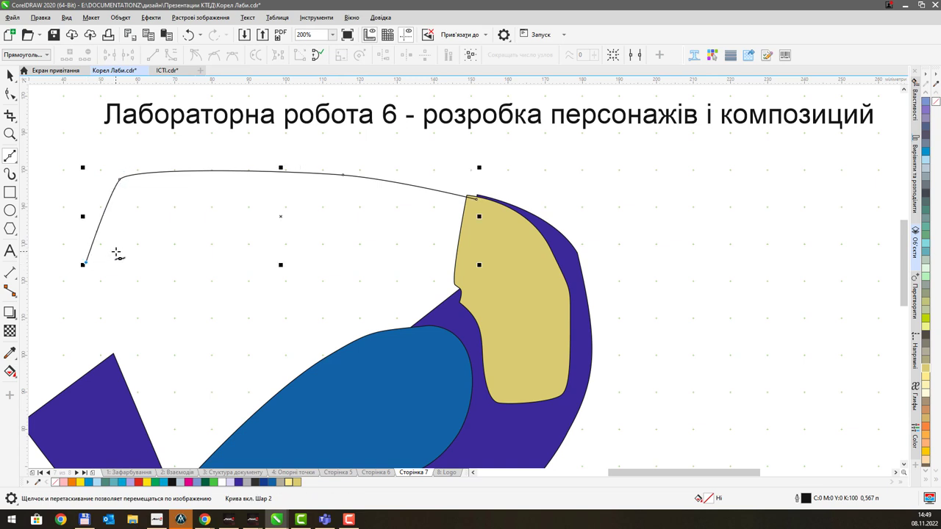
Step: Close the beak outline with a lower edge running back to the throat patch, and fill it orange, C0 M60 Y80 K0
{"action": "left_click_drag", "start_coordinate": [116, 251], "coordinate": [163, 249]}
{"action": "left_click_drag", "start_coordinate": [308, 246], "coordinate": [325, 252]}
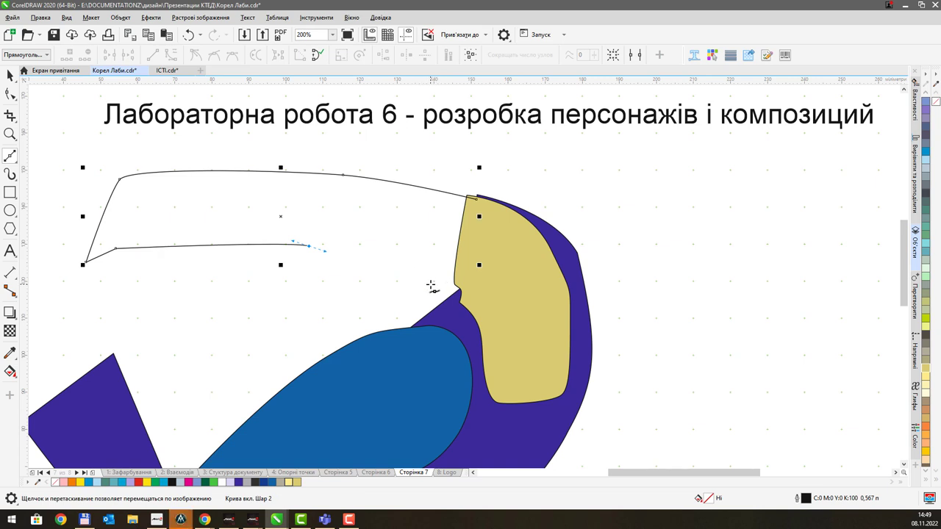
{"action": "left_click_drag", "start_coordinate": [430, 286], "coordinate": [463, 271]}
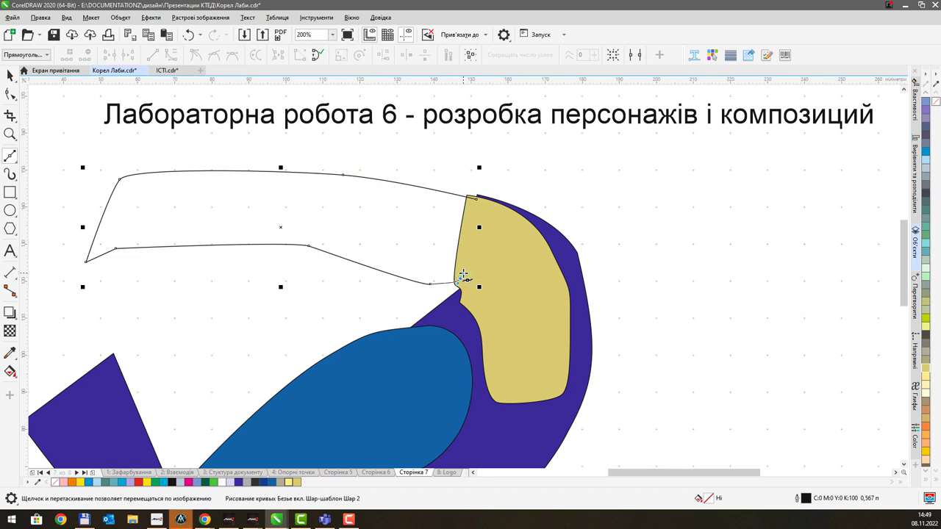
{"action": "left_click", "coordinate": [475, 199]}
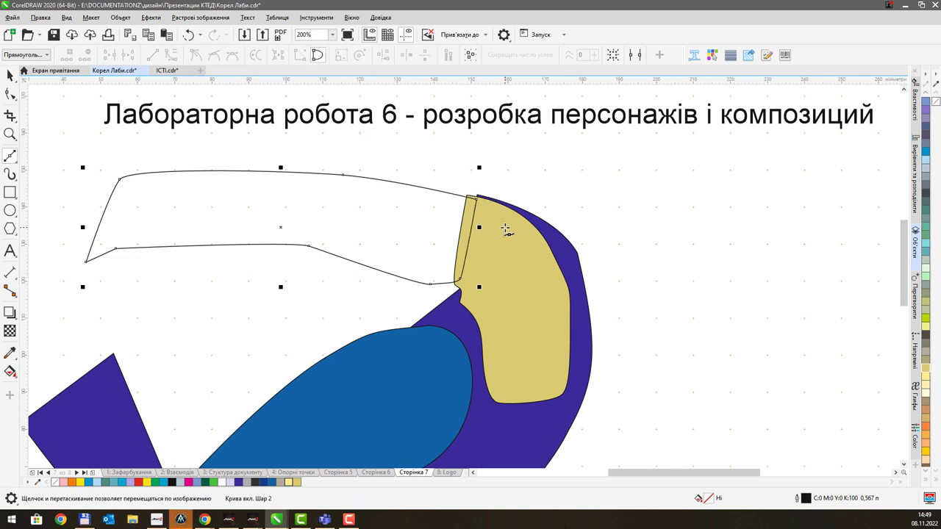
{"action": "left_click", "coordinate": [927, 431]}
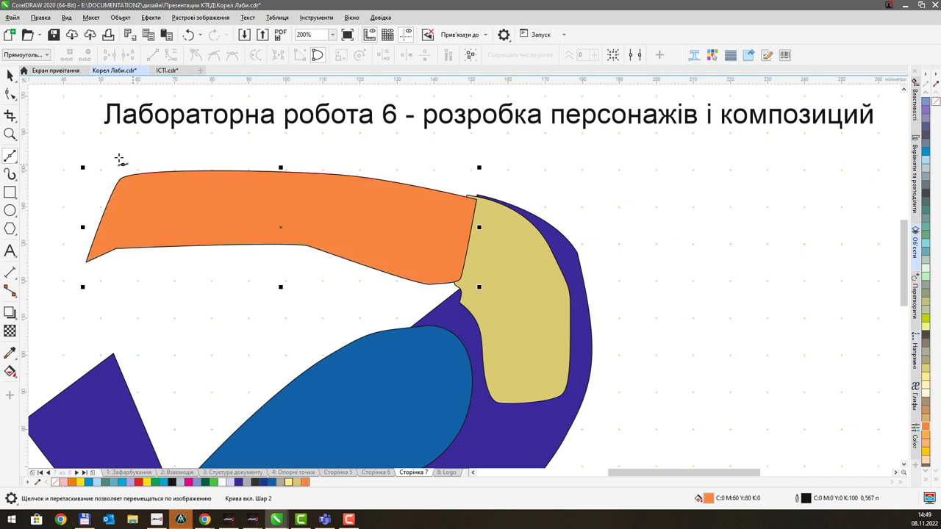
Step: Arch the beak's upper edge by smoothing and raising its upper tip corner and middle node, and tuck the tip's lower nodes inward and up
{"action": "left_click", "coordinate": [9, 94]}
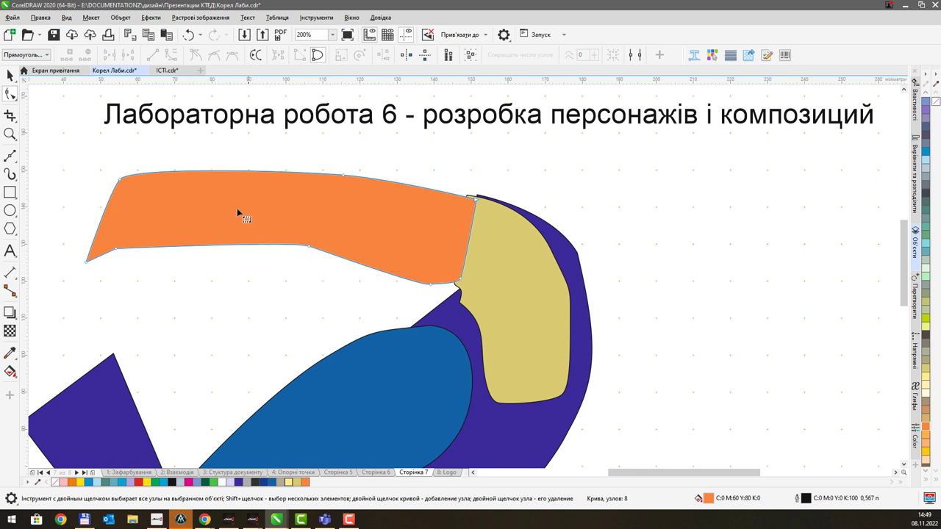
{"action": "left_click", "coordinate": [122, 180]}
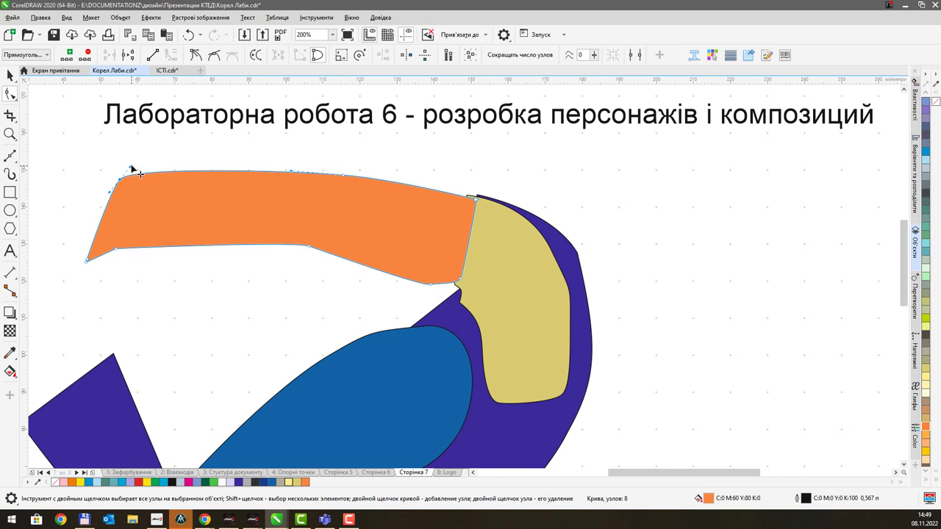
{"action": "left_click", "coordinate": [214, 55]}
{"action": "left_click_drag", "start_coordinate": [131, 169], "coordinate": [185, 154]}
{"action": "left_click_drag", "start_coordinate": [120, 181], "coordinate": [130, 200]}
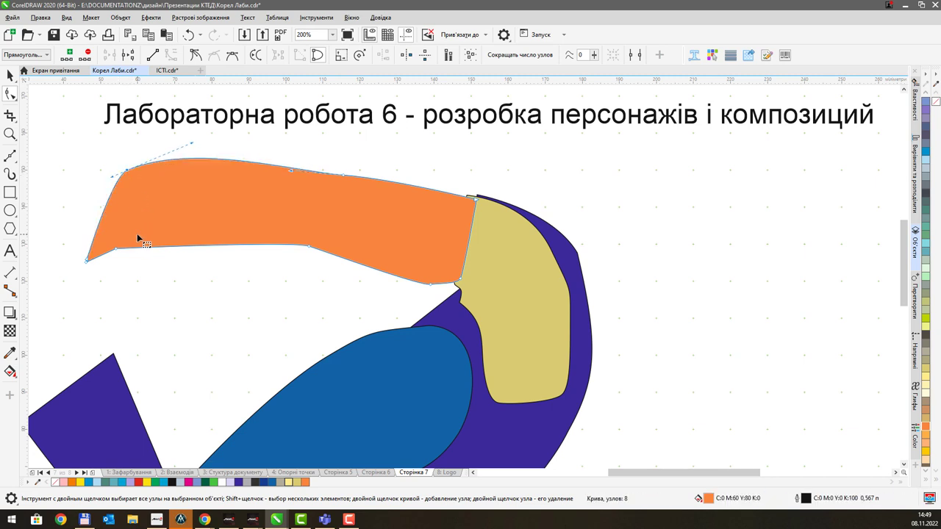
{"action": "left_click_drag", "start_coordinate": [116, 253], "coordinate": [94, 257]}
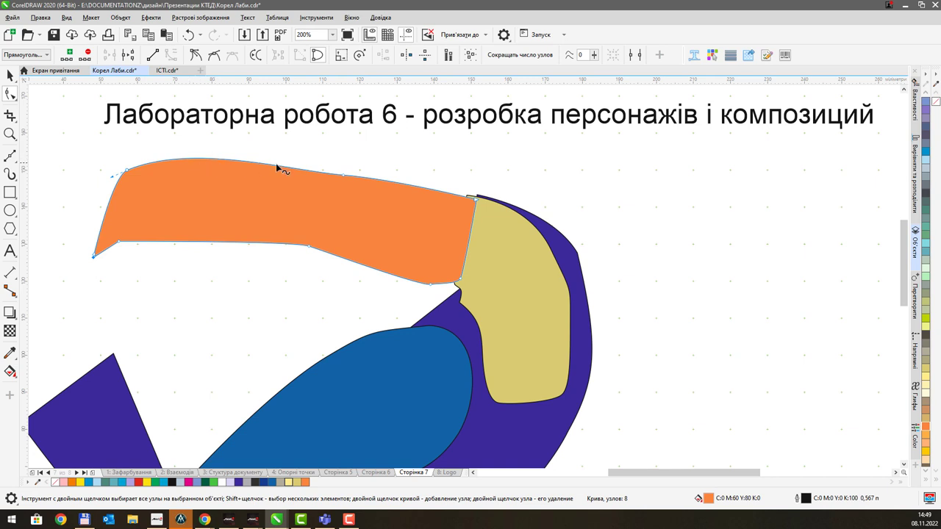
{"action": "left_click_drag", "start_coordinate": [344, 175], "coordinate": [298, 156]}
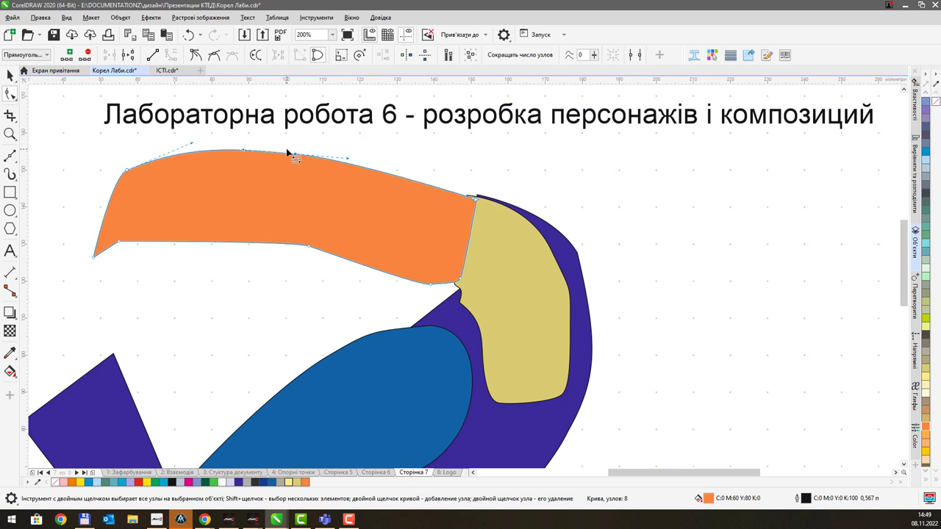
Step: Bend the beak's lower edge into a smooth arch and straighten its rear end toward the throat patch
{"action": "left_click", "coordinate": [309, 246]}
{"action": "left_click_drag", "start_coordinate": [290, 242], "coordinate": [242, 230]}
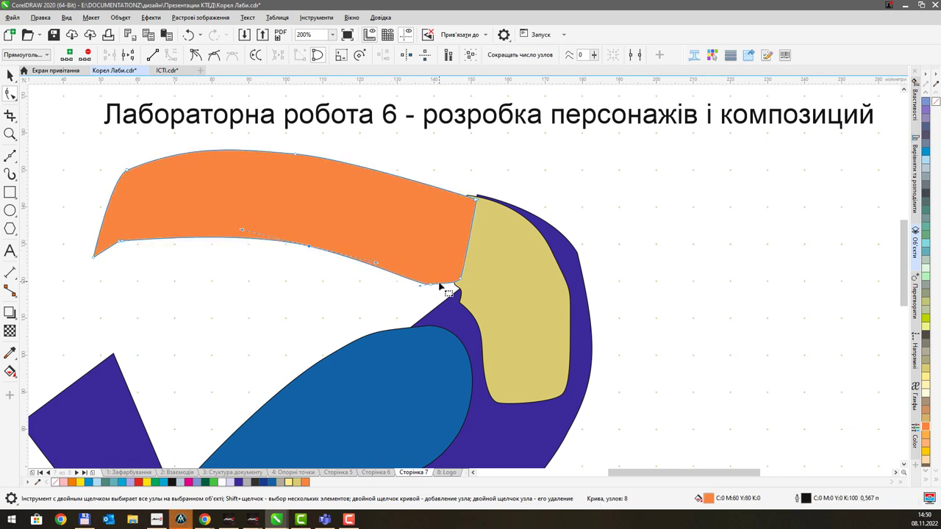
{"action": "left_click_drag", "start_coordinate": [421, 286], "coordinate": [408, 274]}
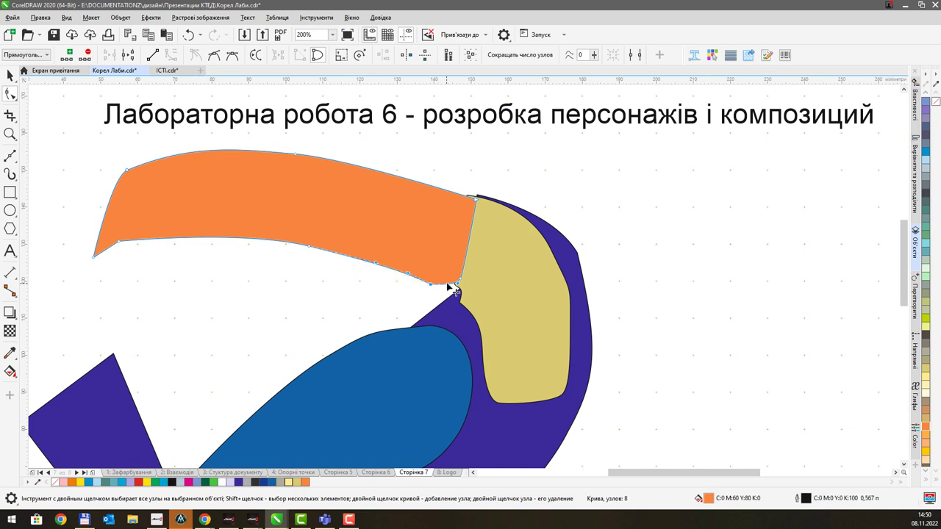
{"action": "left_click_drag", "start_coordinate": [429, 284], "coordinate": [412, 273]}
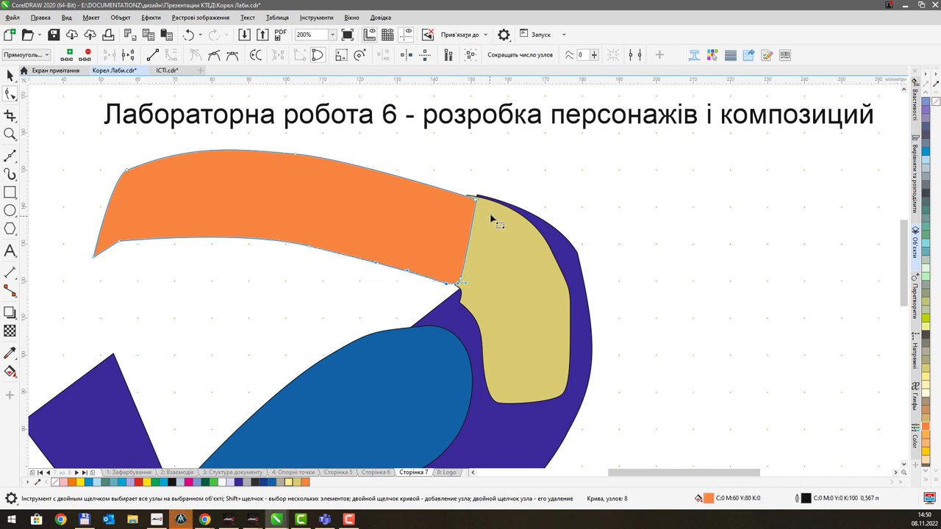
Step: Move the beak's upper rear corner onto the body's top edge so it covers the pointed ends of the throat patch and head
{"action": "scroll", "coordinate": [487, 209], "scroll_direction": "up", "scroll_amount": 2}
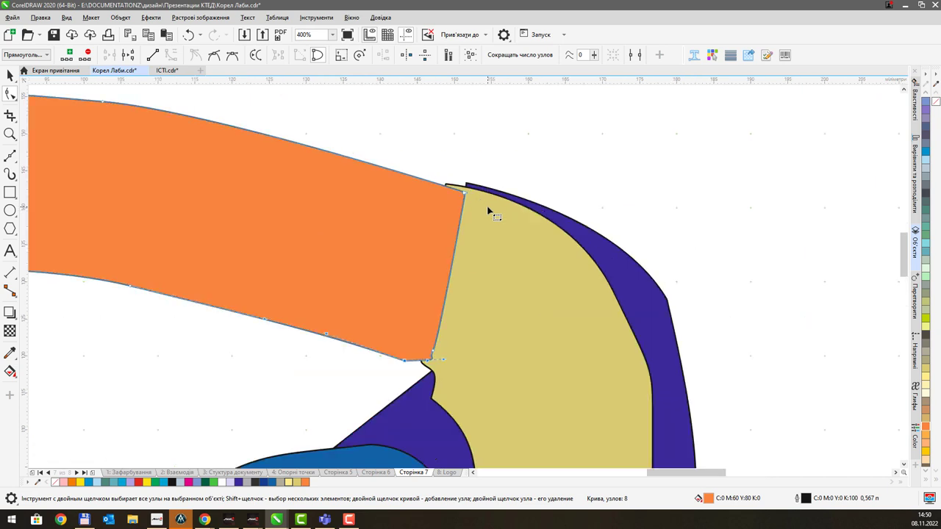
{"action": "left_click_drag", "start_coordinate": [465, 195], "coordinate": [474, 188]}
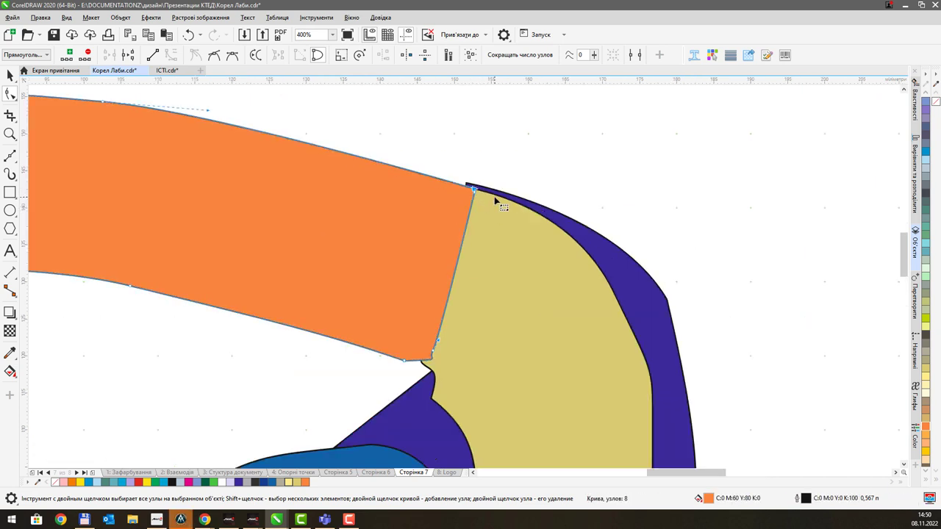
{"action": "scroll", "coordinate": [486, 196], "scroll_direction": "up", "scroll_amount": 2}
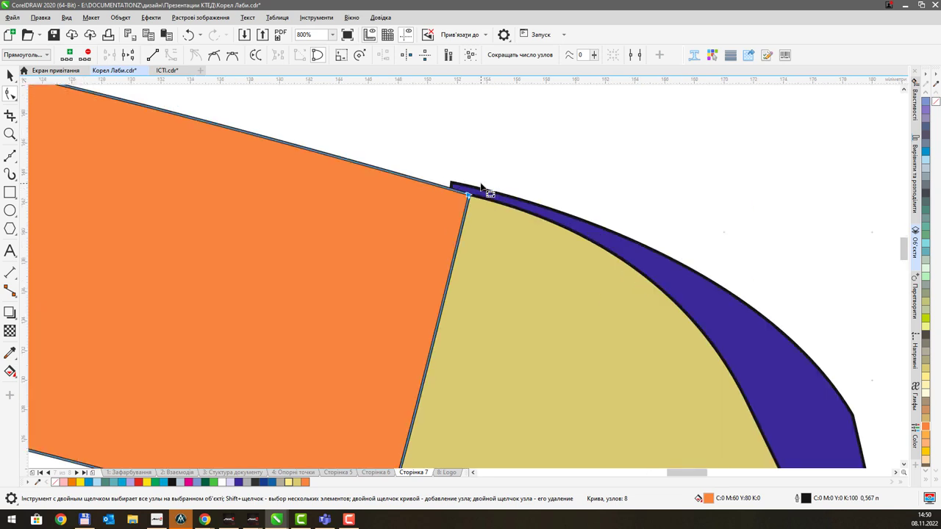
{"action": "scroll", "coordinate": [473, 197], "scroll_direction": "down", "scroll_amount": 2}
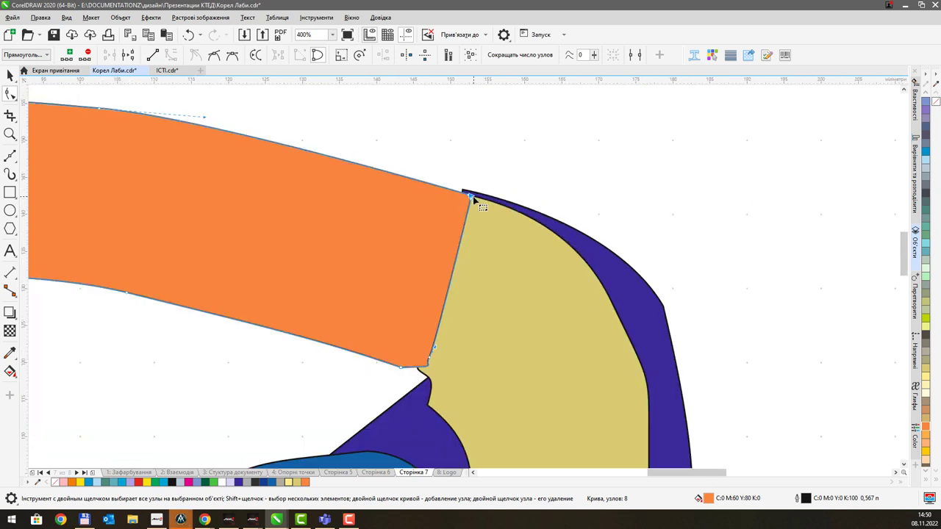
{"action": "left_click_drag", "start_coordinate": [468, 195], "coordinate": [475, 195]}
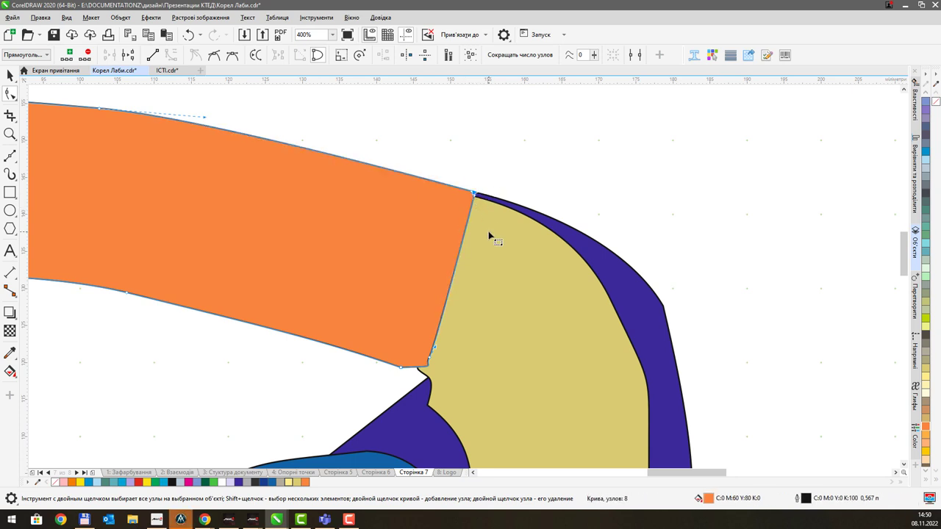
Step: Lengthen the beak by moving its tip nodes outward, and pull the two lower tip nodes down to deepen it
{"action": "scroll", "coordinate": [489, 234], "scroll_direction": "down", "scroll_amount": 2}
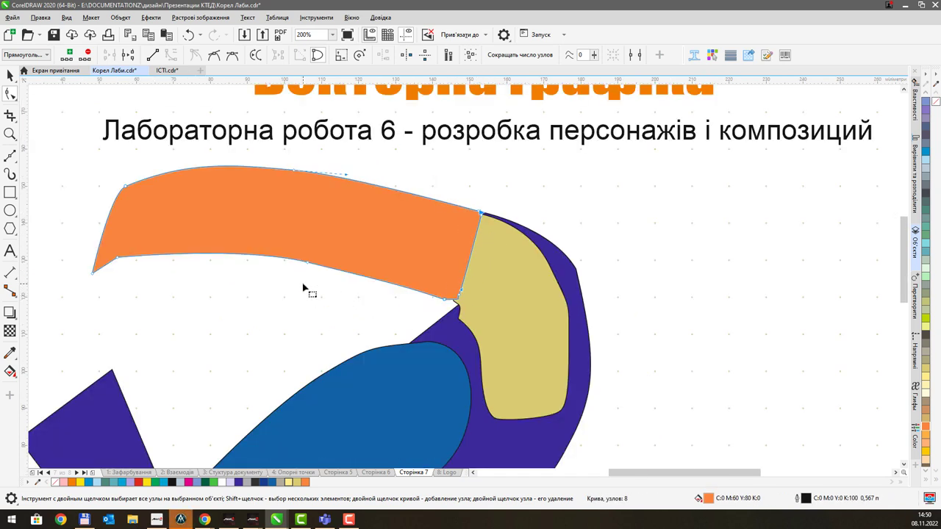
{"action": "scroll", "coordinate": [307, 287], "scroll_direction": "down", "scroll_amount": 2}
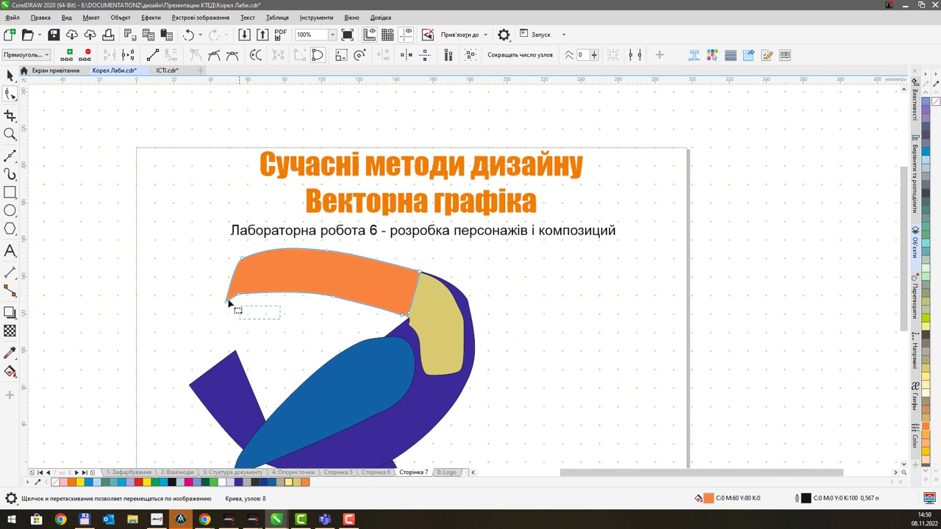
{"action": "left_click", "coordinate": [227, 303]}
{"action": "left_click_drag", "start_coordinate": [241, 259], "coordinate": [220, 259]}
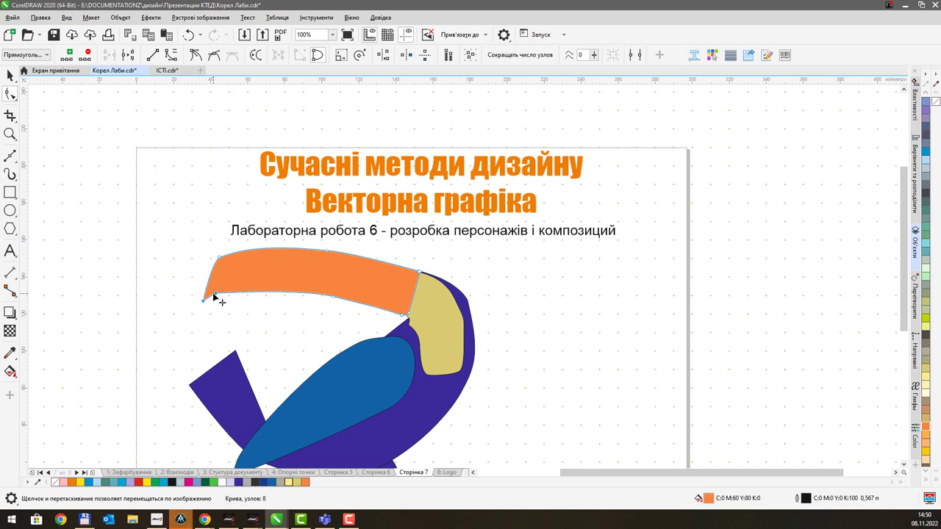
{"action": "left_click_drag", "start_coordinate": [218, 296], "coordinate": [214, 316]}
Step: Lower the middle and rear nodes of the beak's underside and adjust the middle handle for a smooth lower curve
{"action": "left_click_drag", "start_coordinate": [334, 299], "coordinate": [321, 311]}
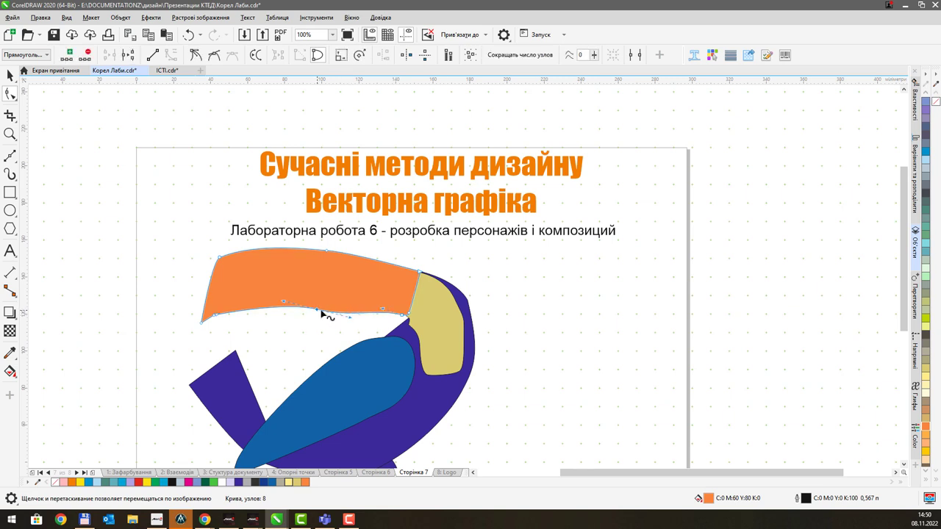
{"action": "left_click_drag", "start_coordinate": [351, 317], "coordinate": [316, 308]}
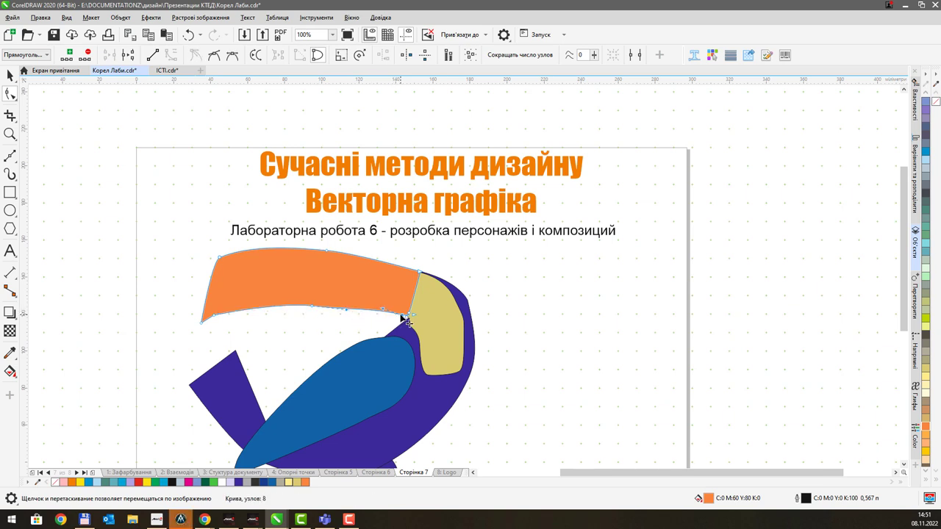
{"action": "left_click_drag", "start_coordinate": [406, 321], "coordinate": [403, 327]}
{"action": "left_click", "coordinate": [371, 322]}
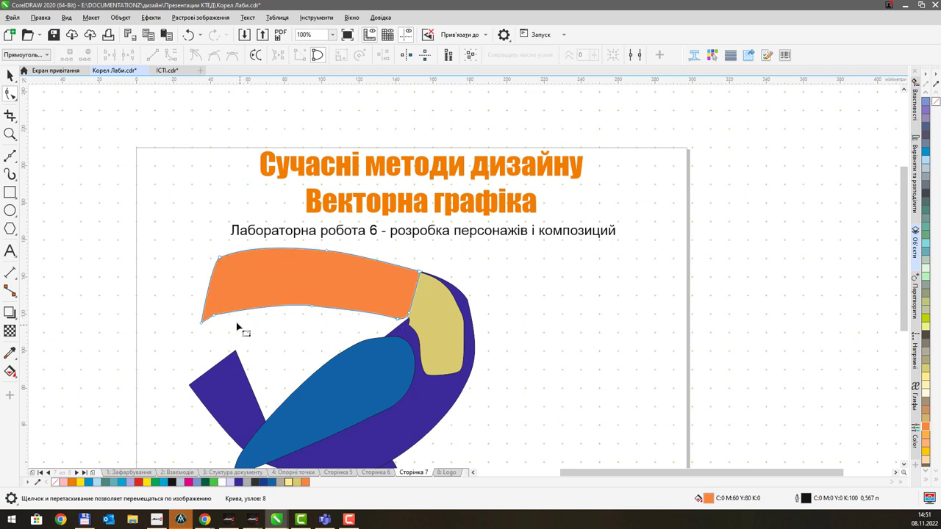
Step: Raise the beak's lower tip corner for a sharper point, and lift the upper edge's middle node slightly for a higher arch
{"action": "left_click_drag", "start_coordinate": [215, 317], "coordinate": [219, 306]}
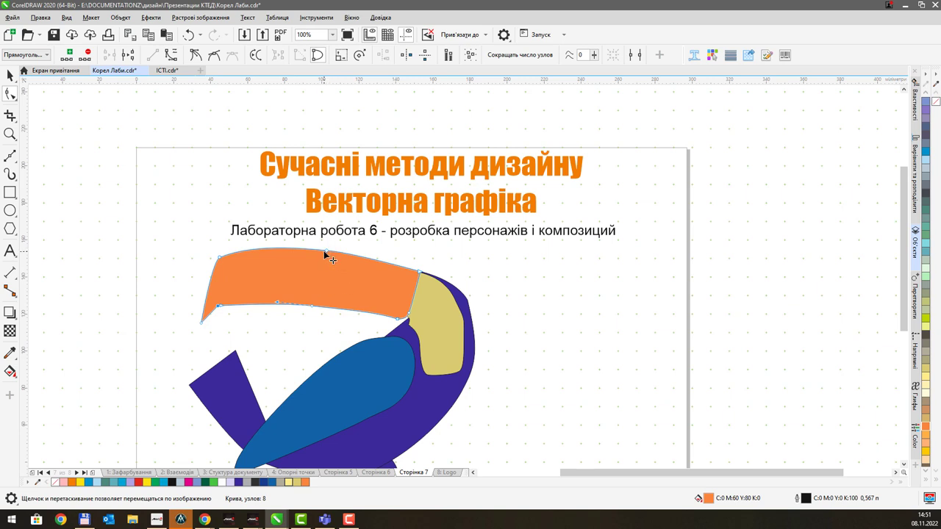
{"action": "mouse_move", "coordinate": [323, 251]}
{"action": "left_mouse_down"}
{"action": "mouse_move", "coordinate": [323, 237]}
{"action": "mouse_move", "coordinate": [313, 240]}
{"action": "left_mouse_up"}
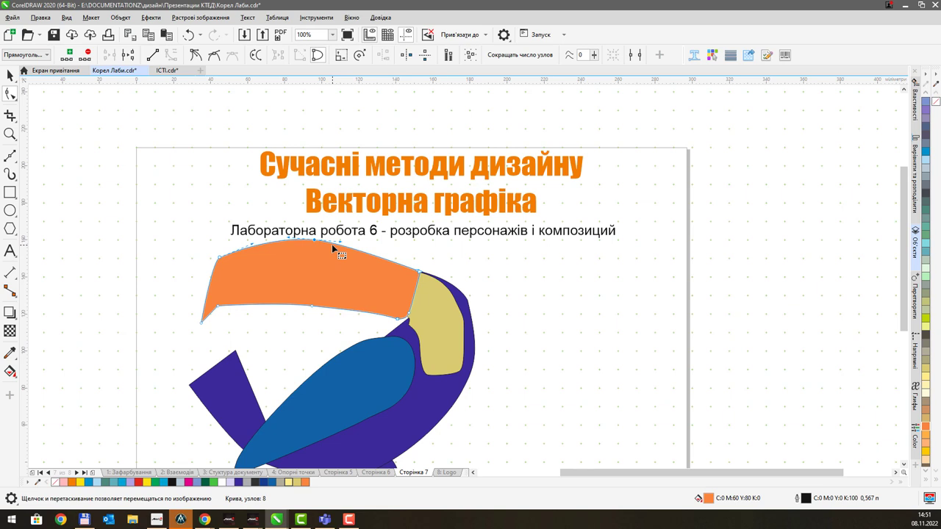
{"action": "left_click_drag", "start_coordinate": [313, 239], "coordinate": [316, 246]}
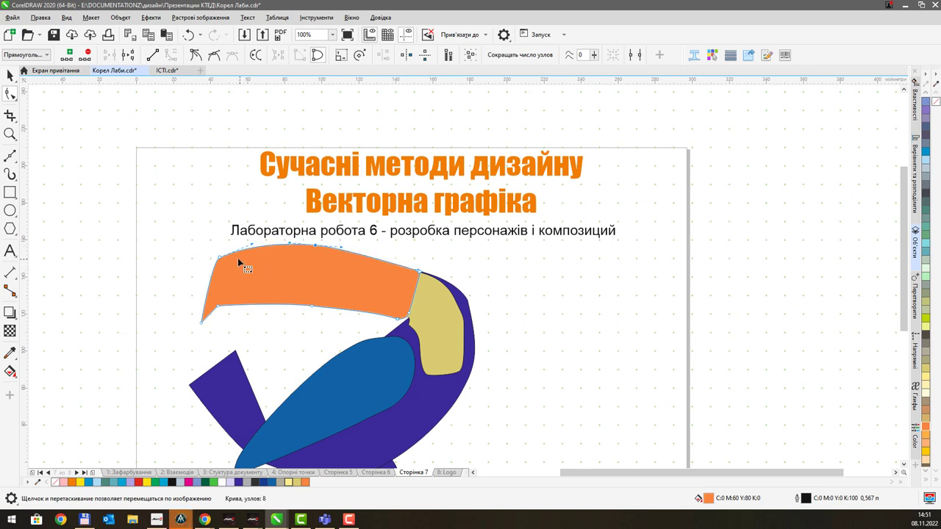
Step: Round the beak's front into a hooked tip by moving its tip corners inward, and bow the rear underside slightly downward
{"action": "mouse_move", "coordinate": [219, 257]}
{"action": "left_mouse_down"}
{"action": "mouse_move", "coordinate": [246, 260]}
{"action": "mouse_move", "coordinate": [200, 281]}
{"action": "mouse_move", "coordinate": [236, 261]}
{"action": "left_mouse_up"}
{"action": "left_click_drag", "start_coordinate": [218, 309], "coordinate": [226, 304]}
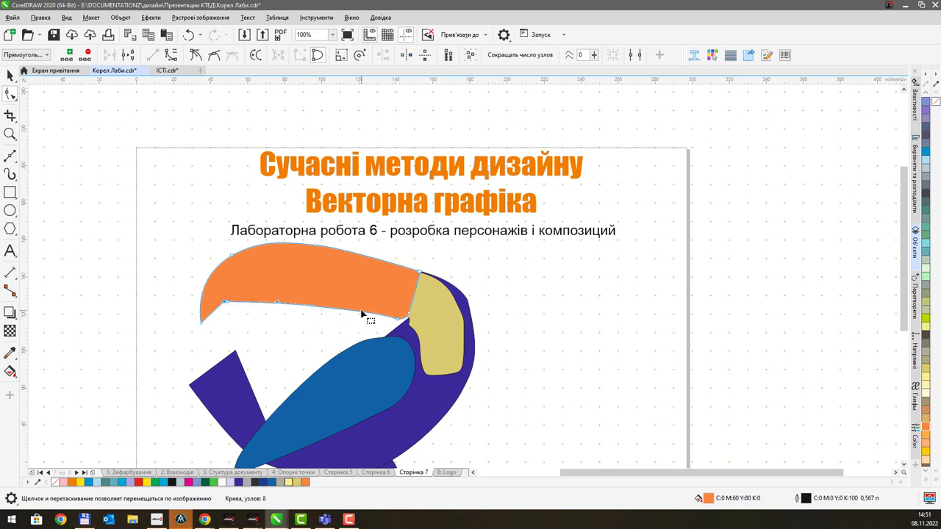
{"action": "left_click_drag", "start_coordinate": [361, 313], "coordinate": [359, 317]}
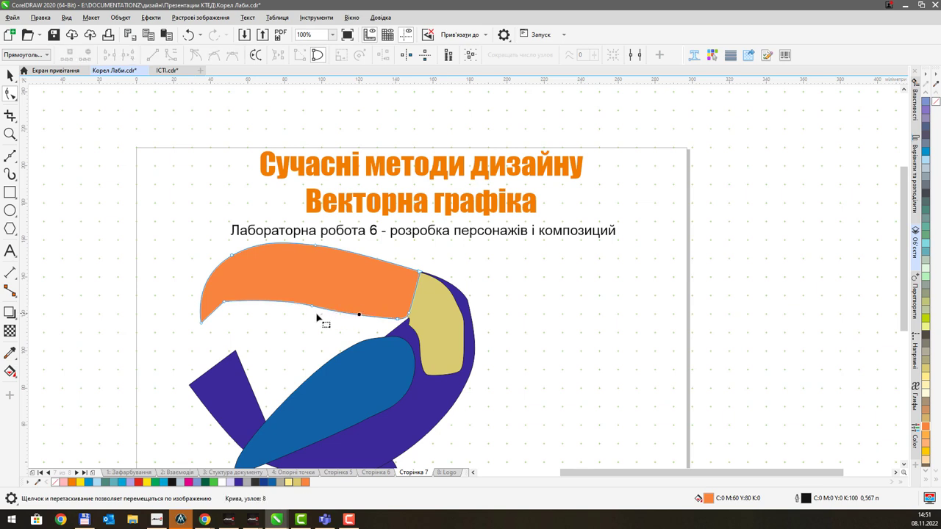
{"action": "left_click", "coordinate": [319, 330]}
Step: Stretch the whole beak vertically, both downward and upward, to a height of about 51.5 mm
{"action": "left_click", "coordinate": [9, 76]}
{"action": "left_click_drag", "start_coordinate": [310, 327], "coordinate": [310, 334]}
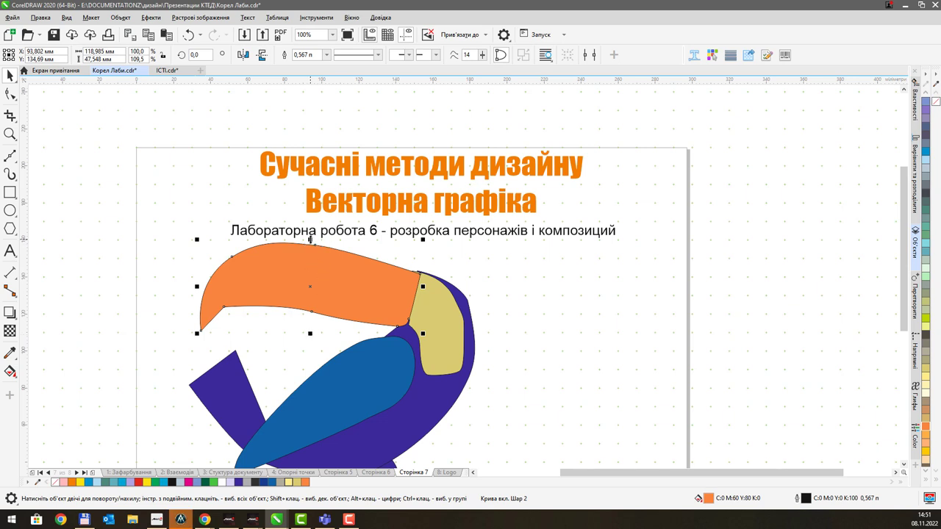
{"action": "left_click_drag", "start_coordinate": [310, 239], "coordinate": [311, 232]}
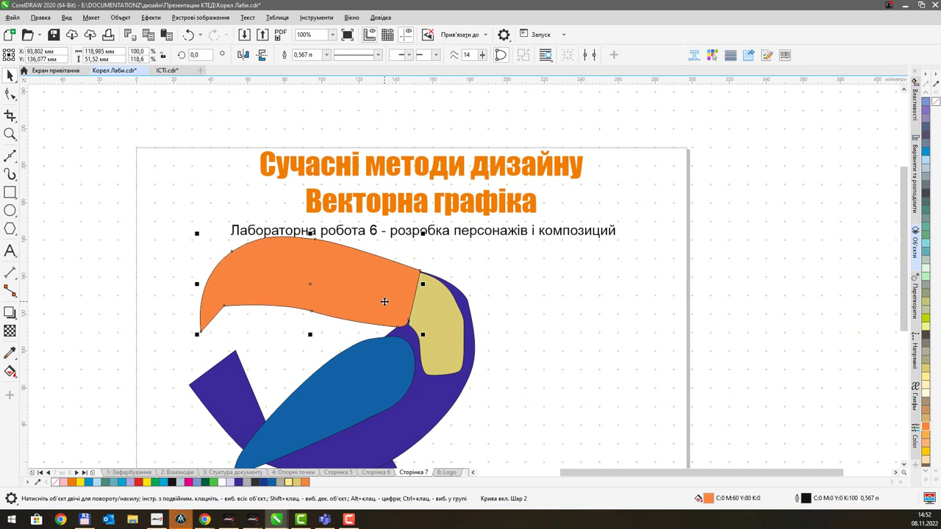
Step: Smooth the rear edge of the yellow cheek patch by adjusting its curve handles and moving the rear node slightly outward
{"action": "left_click", "coordinate": [316, 352]}
{"action": "left_click_drag", "start_coordinate": [330, 322], "coordinate": [337, 309]}
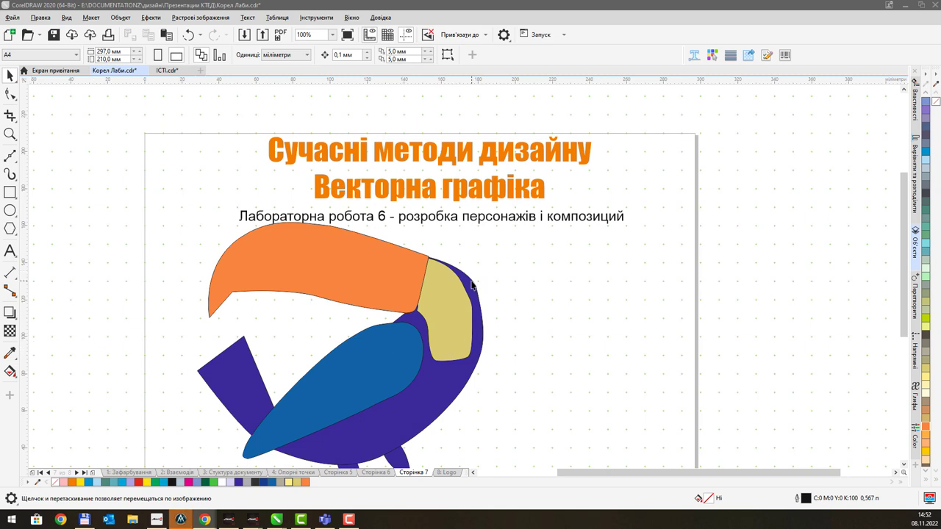
{"action": "scroll", "coordinate": [473, 285], "scroll_direction": "up", "scroll_amount": 2}
{"action": "left_click", "coordinate": [451, 306]}
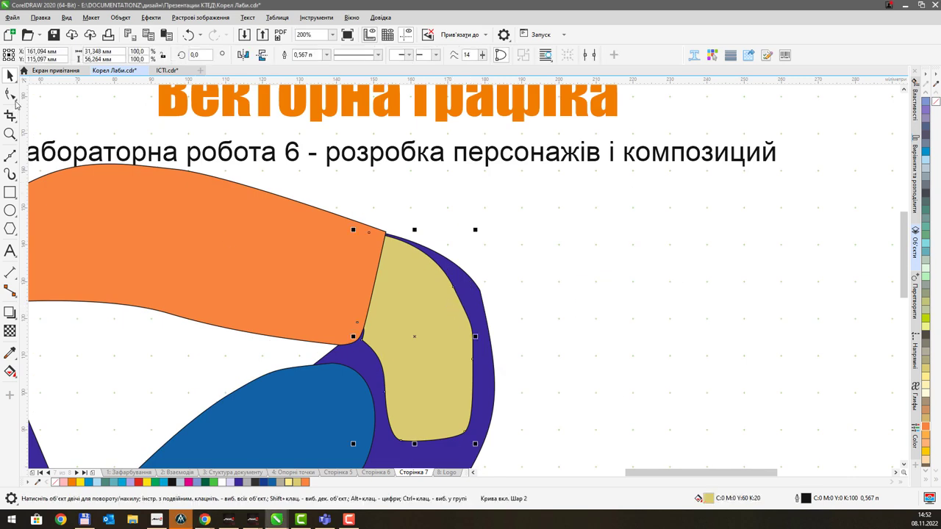
{"action": "left_click", "coordinate": [15, 101]}
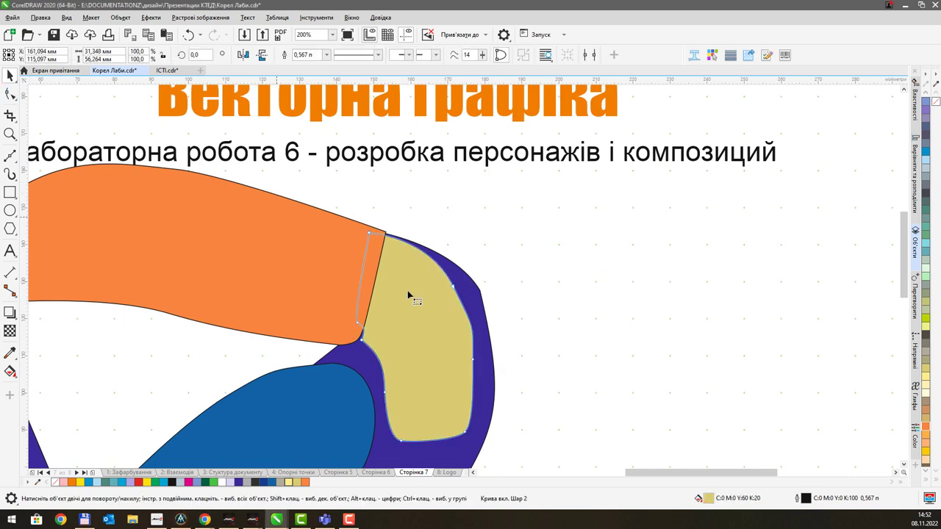
{"action": "left_click", "coordinate": [475, 328]}
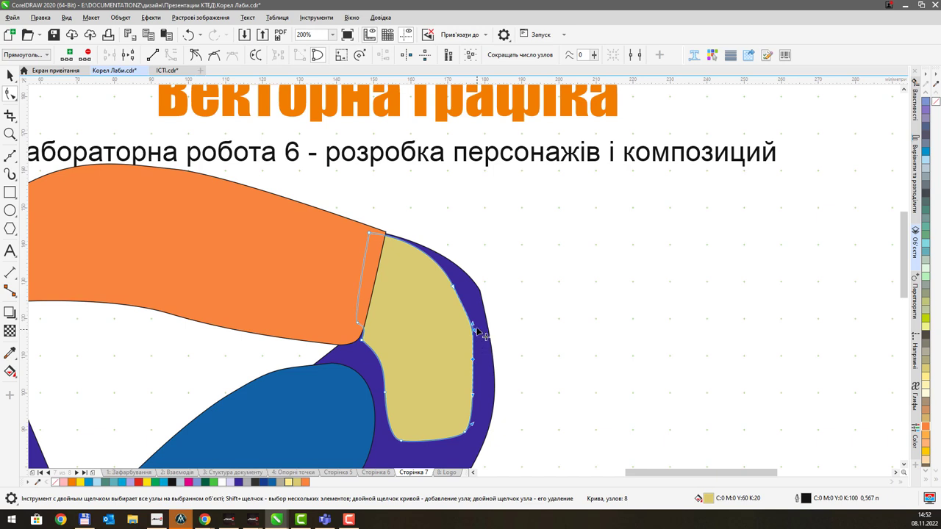
{"action": "left_click_drag", "start_coordinate": [475, 338], "coordinate": [472, 330]}
{"action": "left_click", "coordinate": [506, 311]}
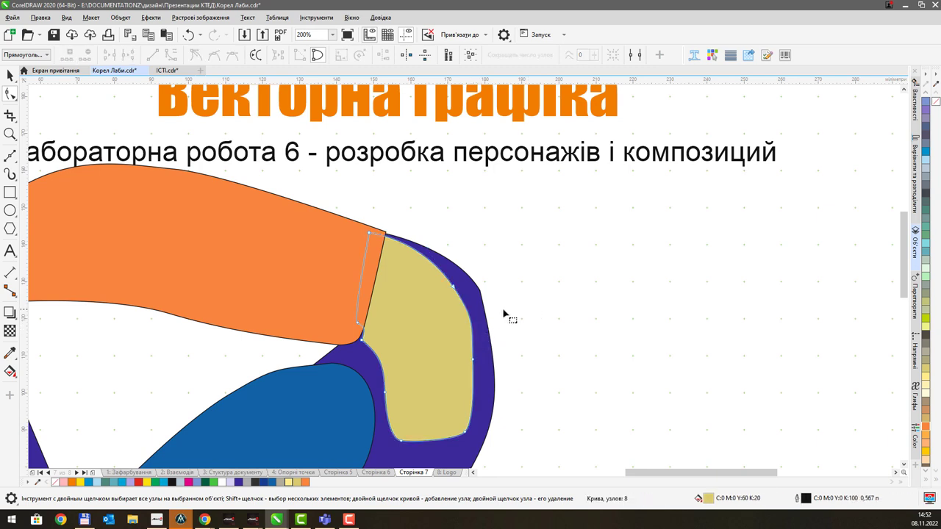
{"action": "left_click_drag", "start_coordinate": [480, 367], "coordinate": [477, 359]}
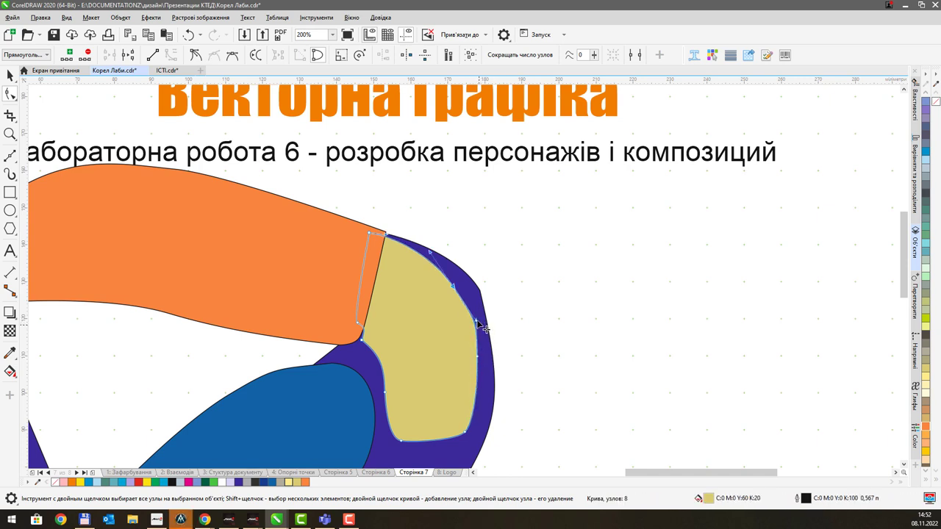
{"action": "left_click_drag", "start_coordinate": [478, 326], "coordinate": [468, 311]}
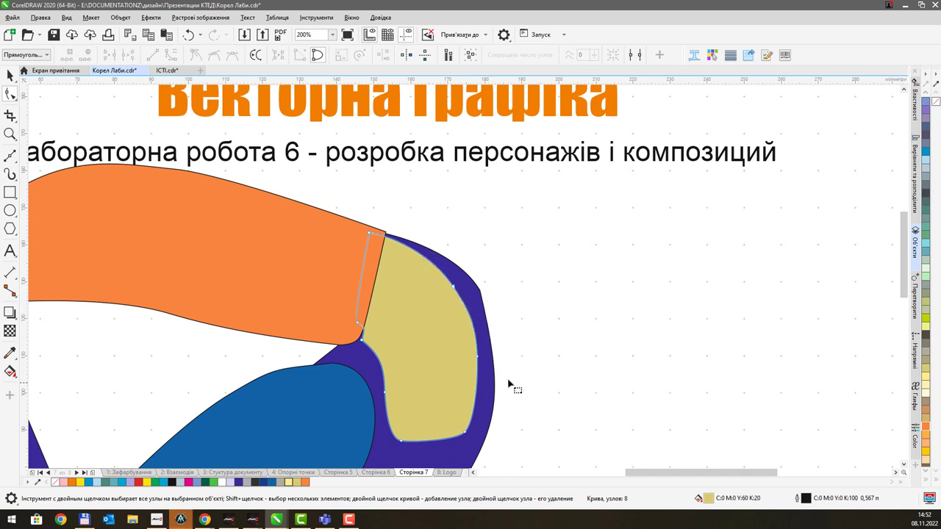
Step: Bow the bottom edge of the cheek patch about 3 mm downward into a rounded curve
{"action": "left_click_drag", "start_coordinate": [524, 355], "coordinate": [525, 330]}
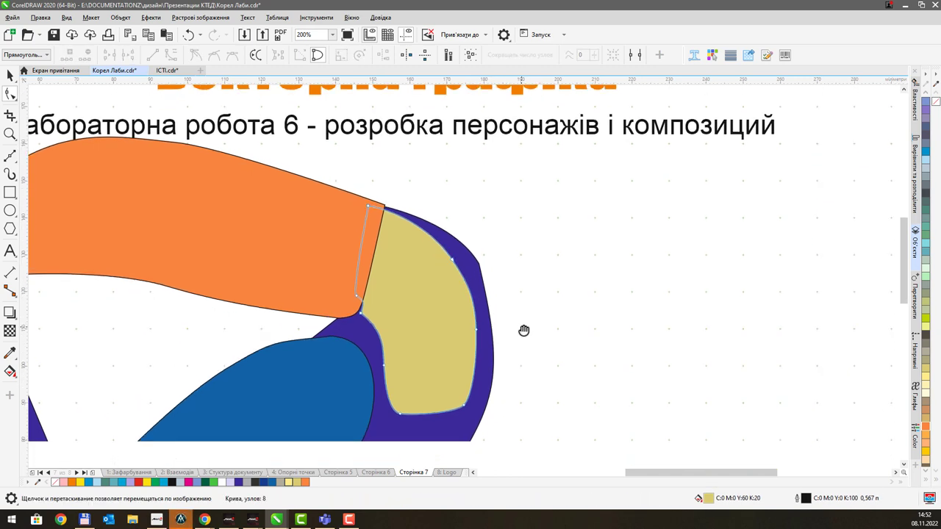
{"action": "left_click", "coordinate": [464, 407]}
{"action": "left_click_drag", "start_coordinate": [431, 415], "coordinate": [431, 423]}
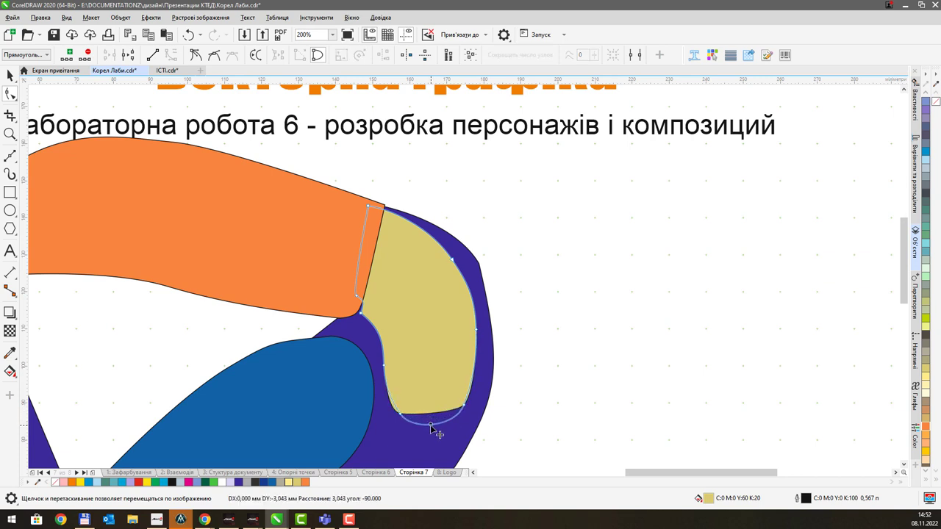
Step: Draw a circle about 8.6 mm in diameter on the upper part of the cheek patch as the eye
{"action": "left_click_drag", "start_coordinate": [550, 383], "coordinate": [557, 334]}
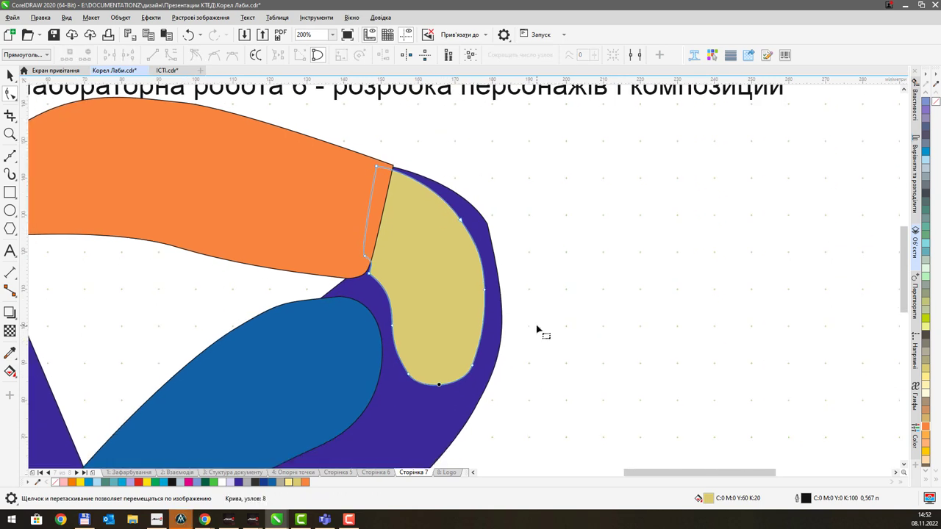
{"action": "left_click", "coordinate": [10, 211]}
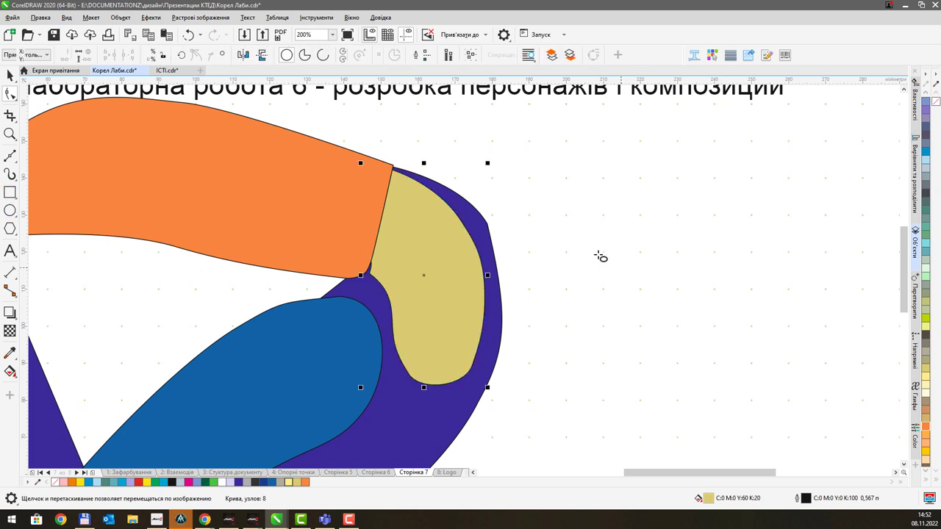
{"action": "left_click_drag", "start_coordinate": [524, 236], "coordinate": [432, 234]}
{"action": "key", "text": "space"}
Step: Round the back of the purple head by moving its corner node slightly inward and shortening both of the node's curve handles
{"action": "left_click", "coordinate": [488, 224]}
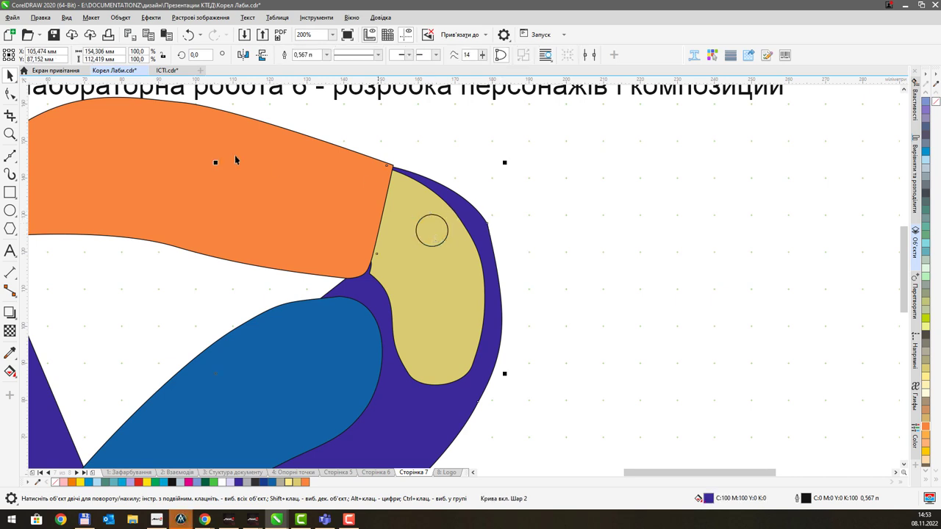
{"action": "left_click", "coordinate": [11, 94]}
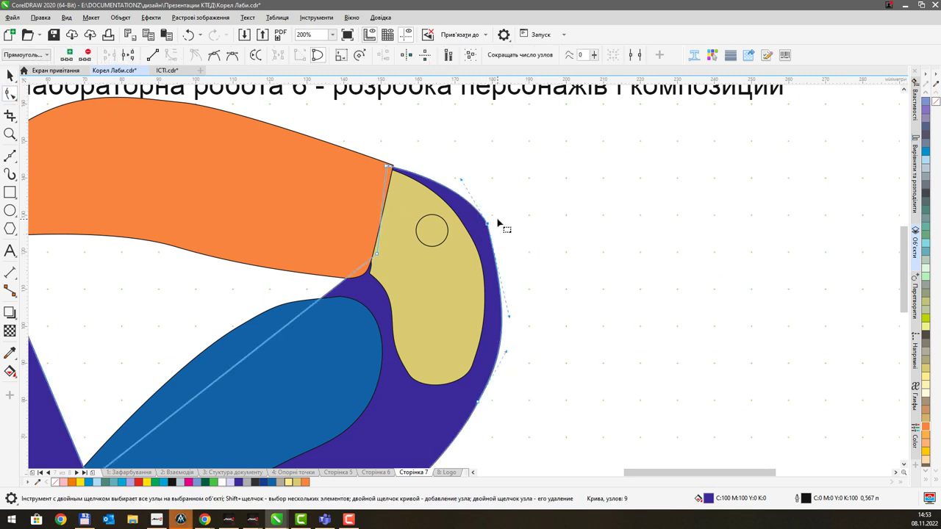
{"action": "left_click_drag", "start_coordinate": [485, 225], "coordinate": [483, 230]}
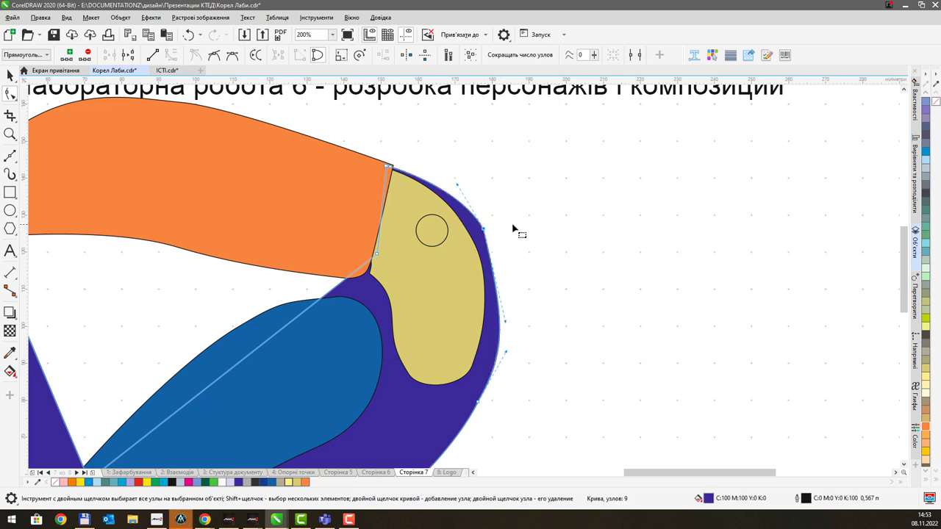
{"action": "left_click_drag", "start_coordinate": [458, 185], "coordinate": [472, 192]}
{"action": "left_click_drag", "start_coordinate": [506, 322], "coordinate": [504, 267]}
{"action": "left_click", "coordinate": [541, 238]}
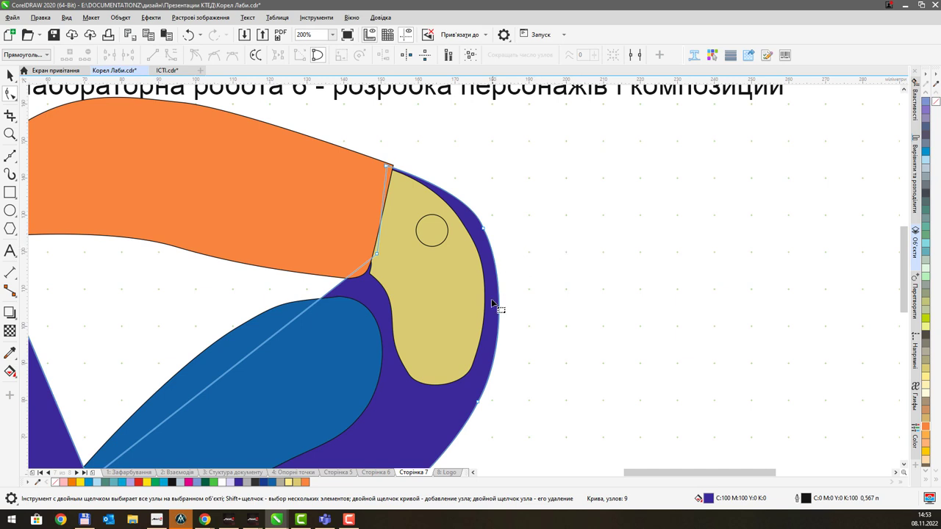
Step: Thicken the eye circle's outline, trying 8 pt and settling on 4 pt
{"action": "left_click", "coordinate": [11, 76]}
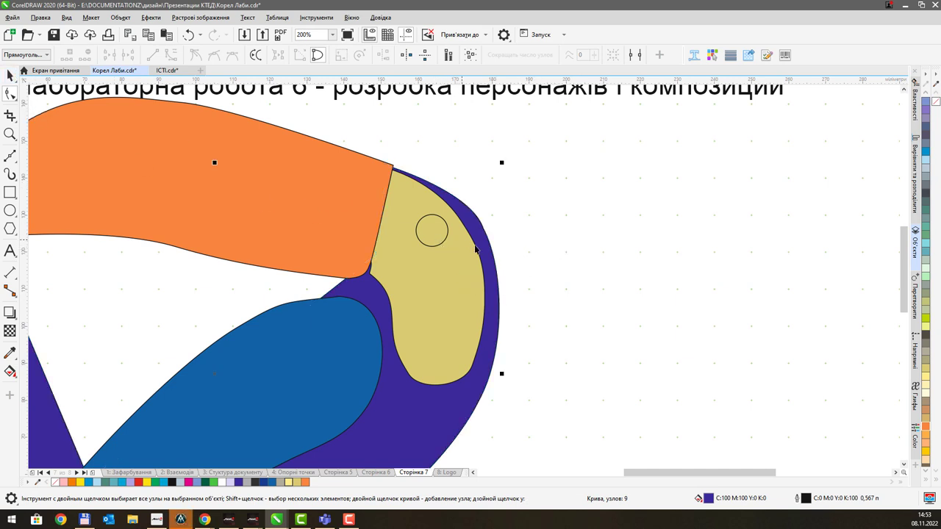
{"action": "left_click", "coordinate": [442, 244]}
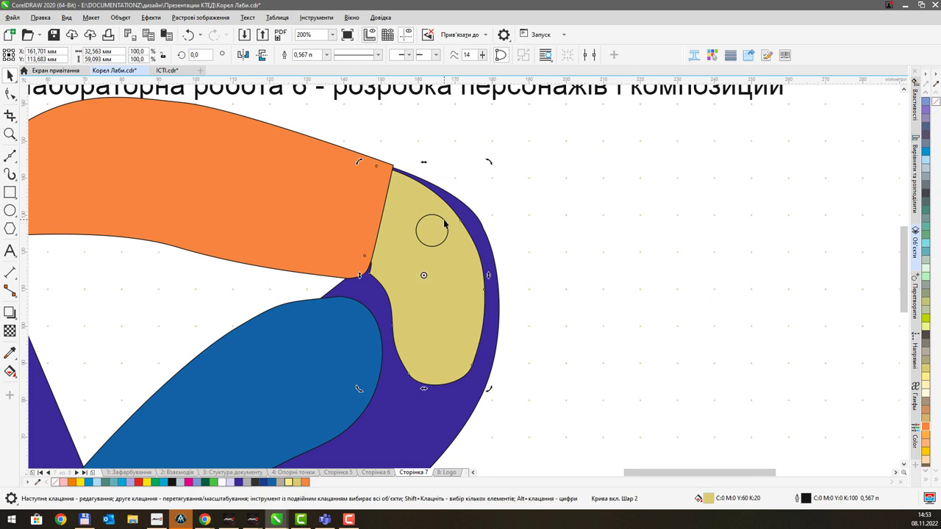
{"action": "left_click", "coordinate": [444, 223]}
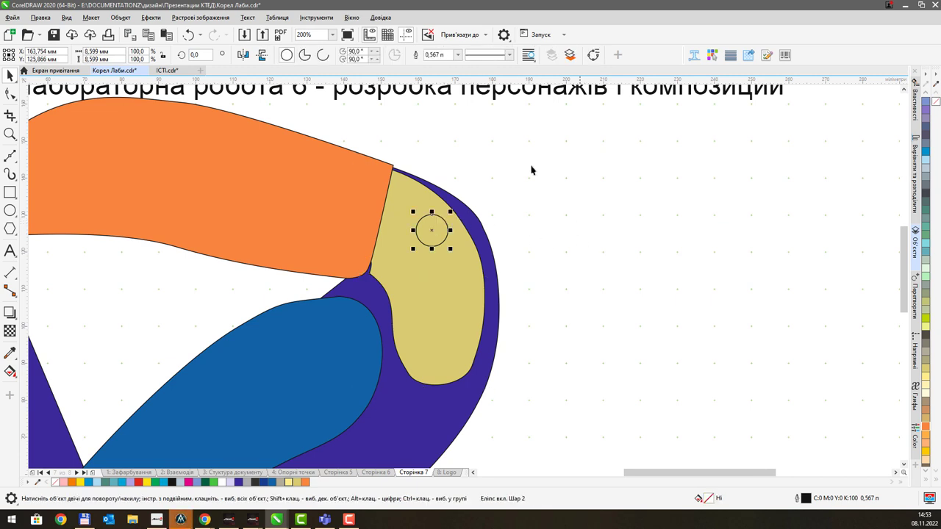
{"action": "left_click", "coordinate": [456, 55]}
{"action": "left_click", "coordinate": [447, 136]}
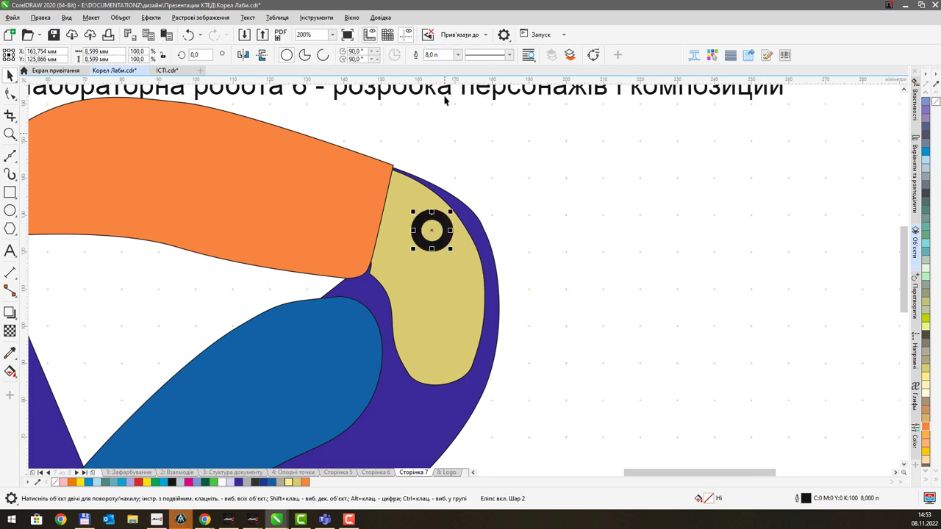
{"action": "left_click", "coordinate": [457, 55]}
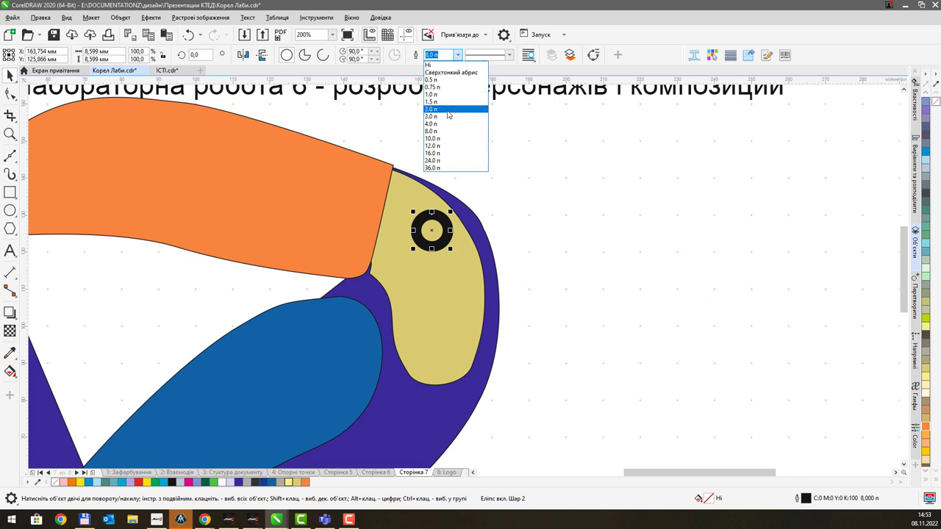
{"action": "left_click", "coordinate": [448, 123]}
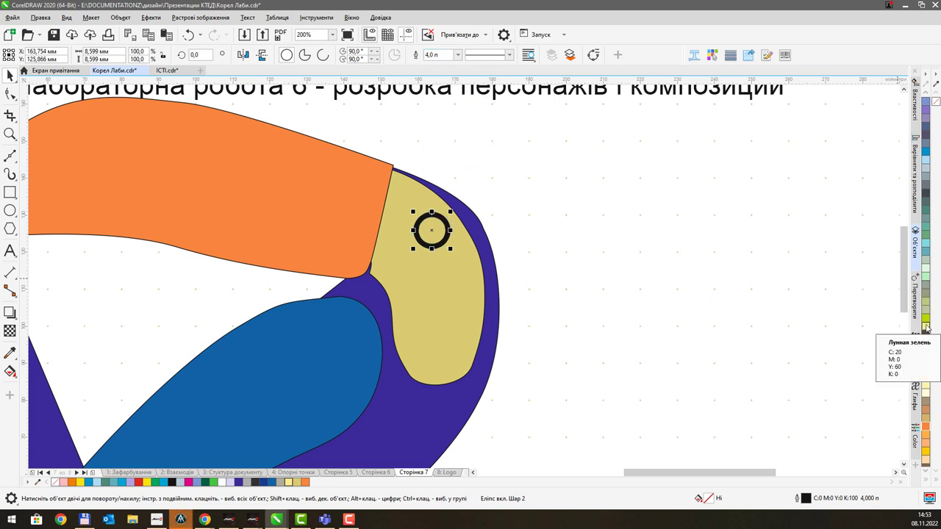
Step: Colour the eye circle's outline azure (C100 M20), leaving the circle without a fill
{"action": "scroll", "coordinate": [927, 328], "scroll_direction": "down", "scroll_amount": 5}
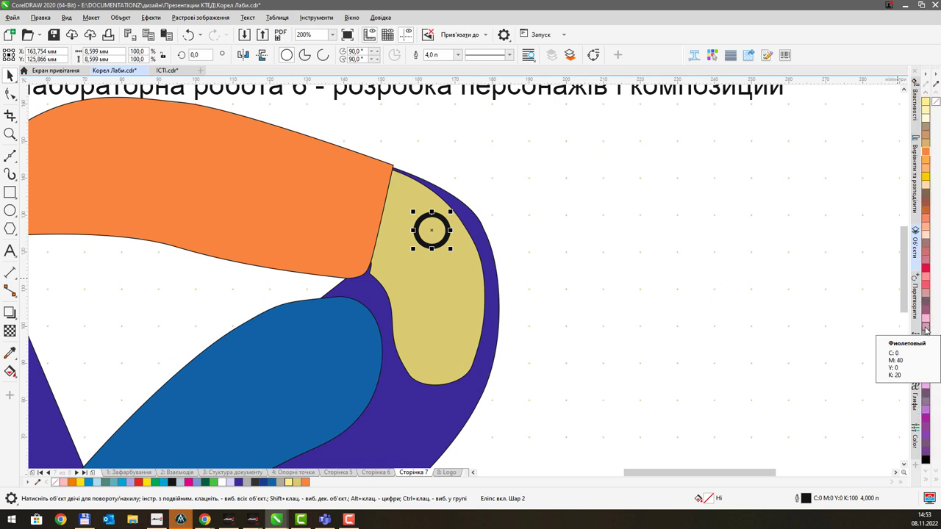
{"action": "scroll", "coordinate": [924, 349], "scroll_direction": "down", "scroll_amount": 5}
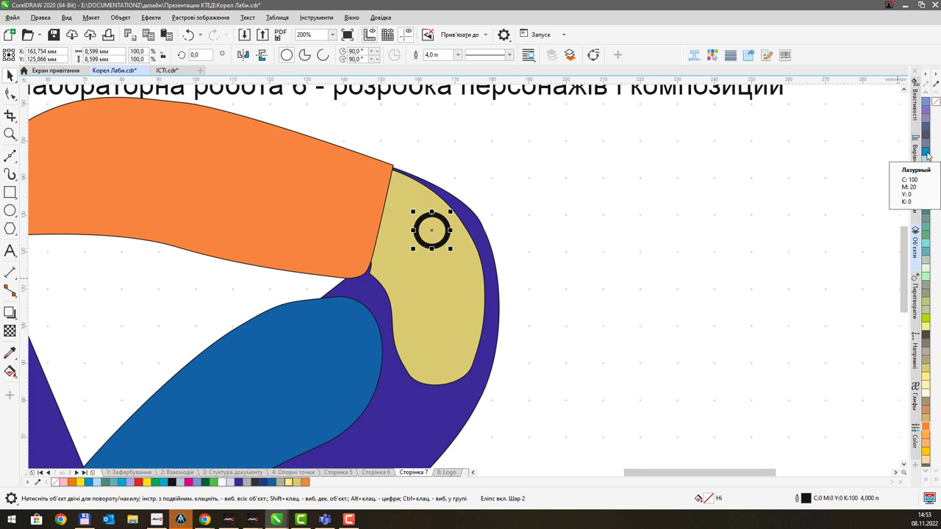
{"action": "left_click", "coordinate": [927, 152]}
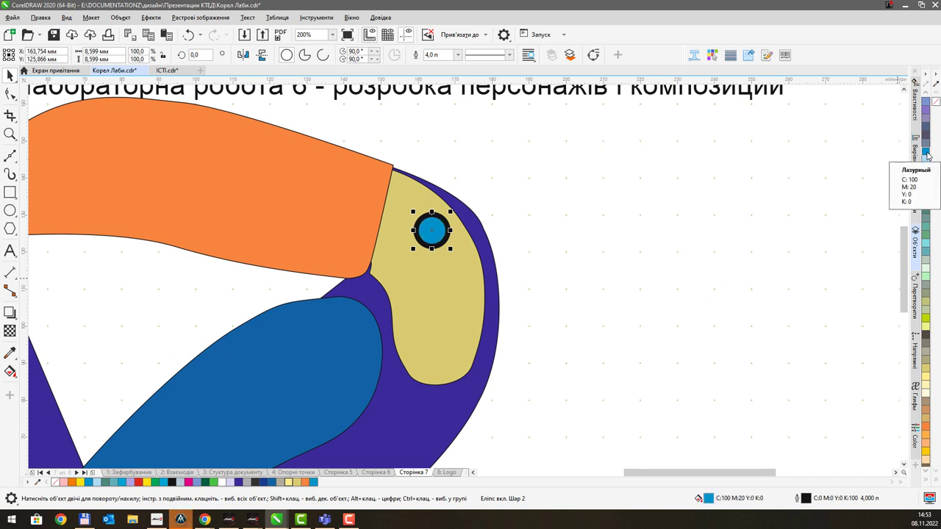
{"action": "key", "text": "ctrl+z"}
{"action": "right_click", "coordinate": [927, 152]}
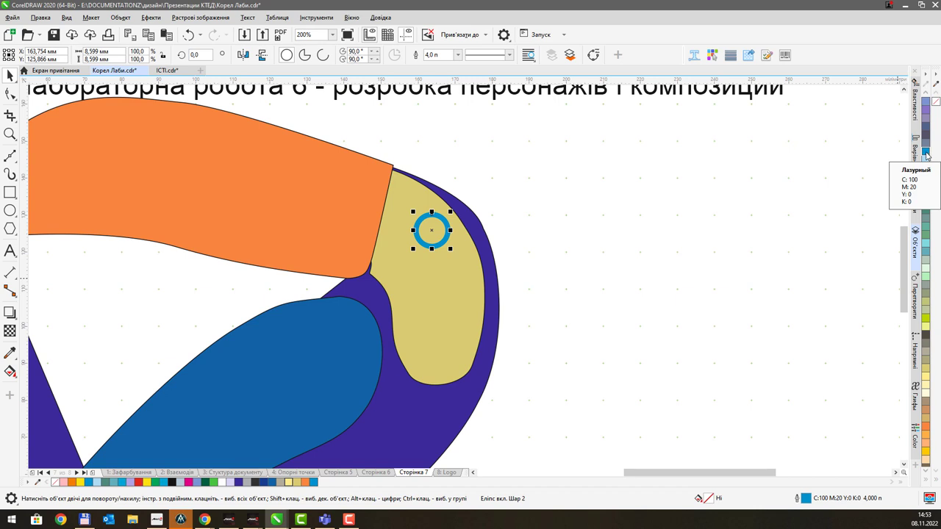
Step: Fill the eye circle with blue (C100 M100) and set its outline width to 3 pt
{"action": "scroll", "coordinate": [927, 155], "scroll_direction": "up", "scroll_amount": 4}
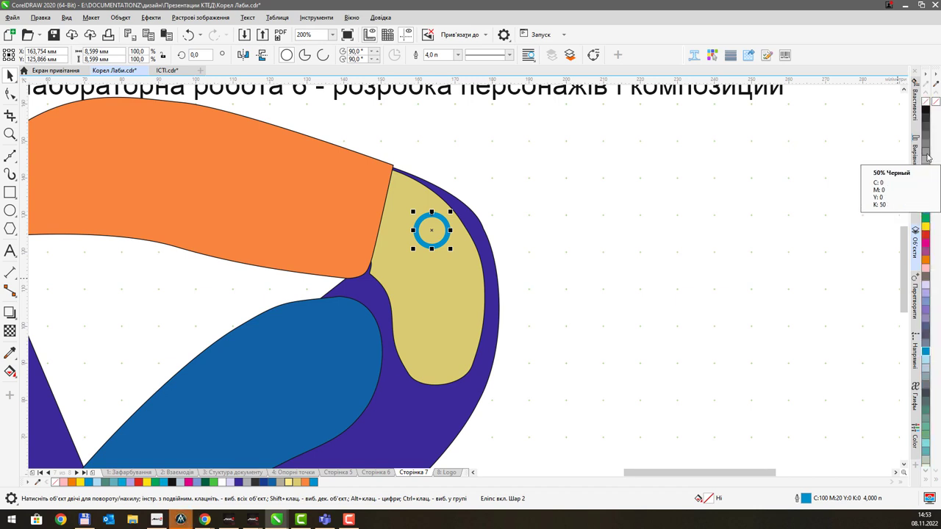
{"action": "left_click", "coordinate": [928, 201]}
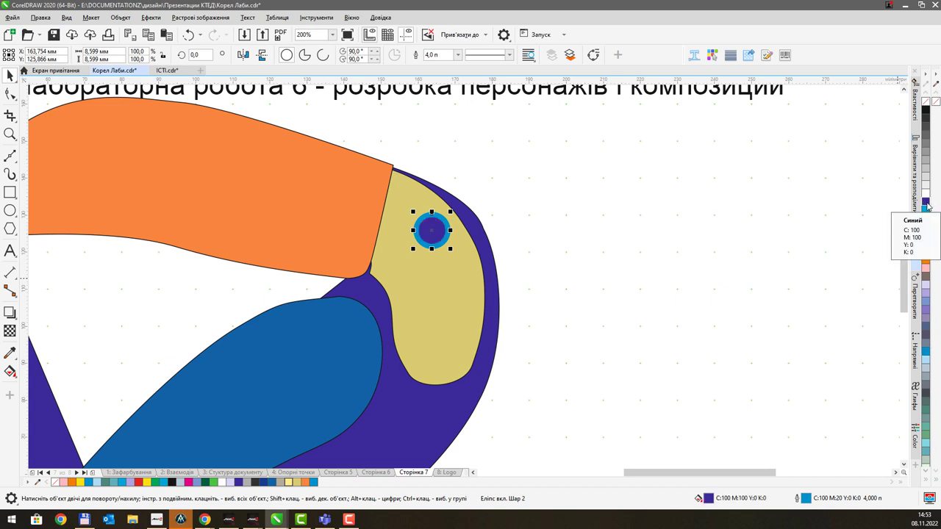
{"action": "left_click", "coordinate": [458, 54]}
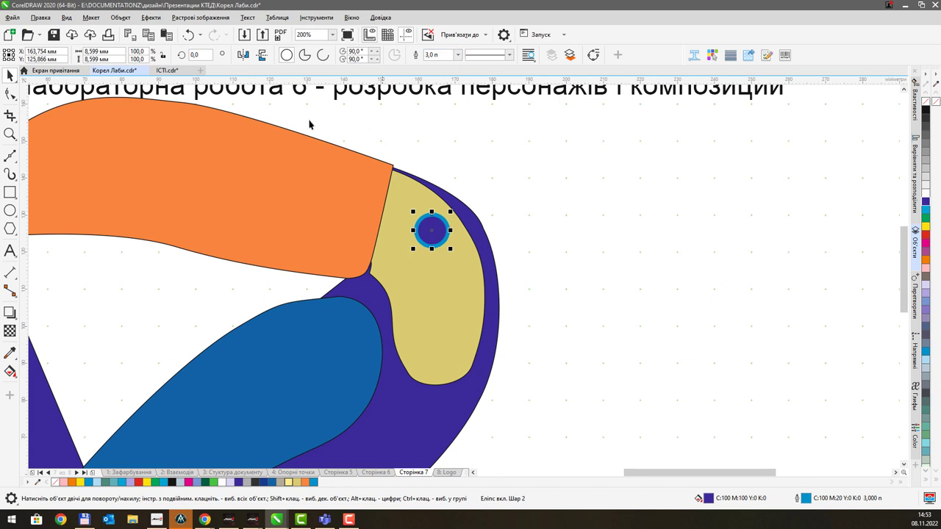
{"action": "key", "text": "Escape"}
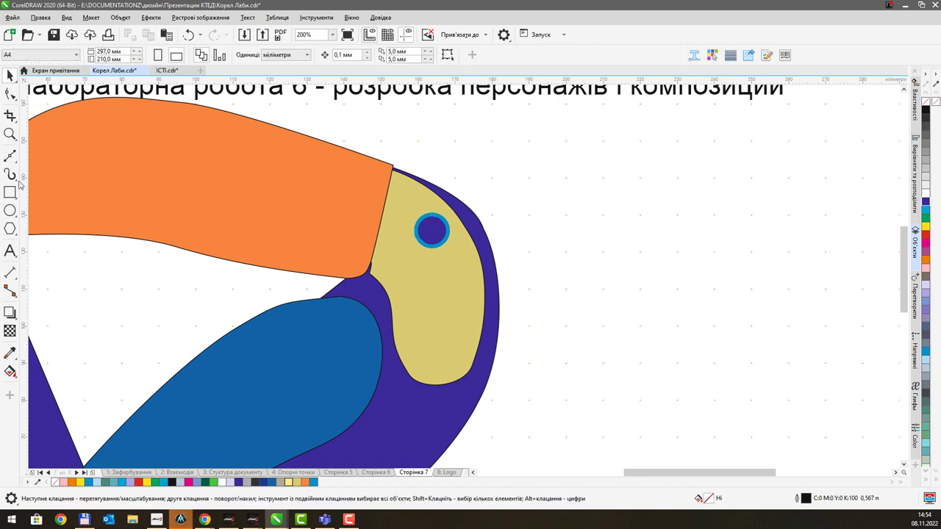
Step: Draw a small circle about 2.9 mm in diameter and place it over the upper part of the eye as a highlight
{"action": "left_click", "coordinate": [10, 211]}
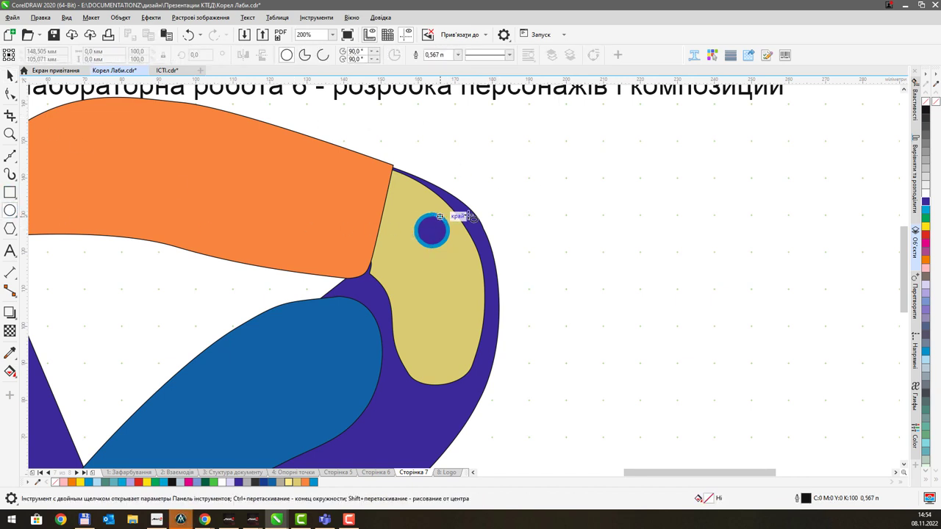
{"action": "left_click", "coordinate": [515, 224]}
{"action": "key", "text": "space"}
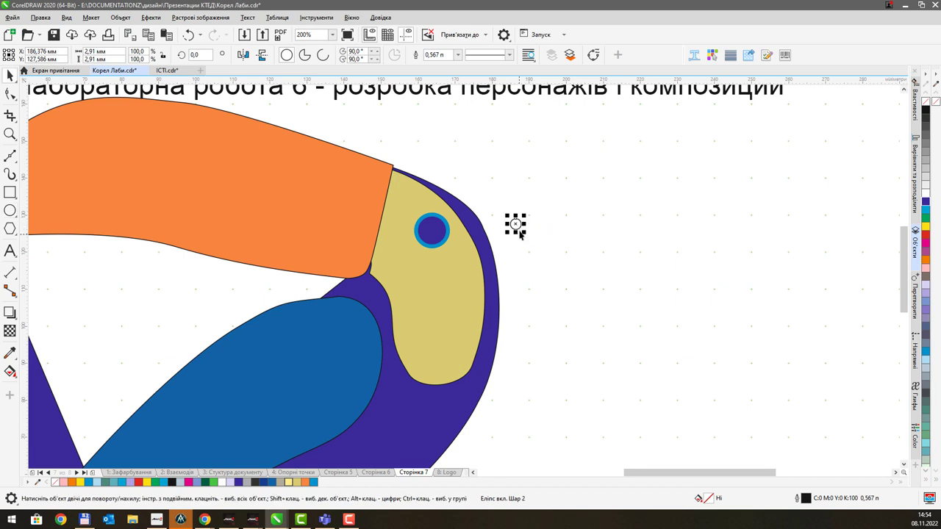
{"action": "left_click_drag", "start_coordinate": [515, 225], "coordinate": [432, 229]}
Step: Fill the small highlight circle with white and remove its outline
{"action": "left_click", "coordinate": [928, 194]}
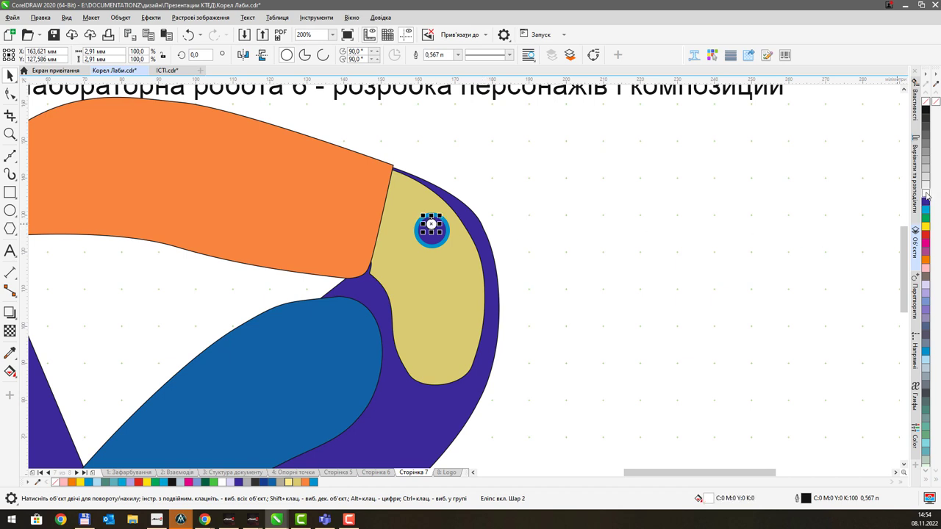
{"action": "right_click", "coordinate": [929, 106]}
{"action": "left_click", "coordinate": [665, 185]}
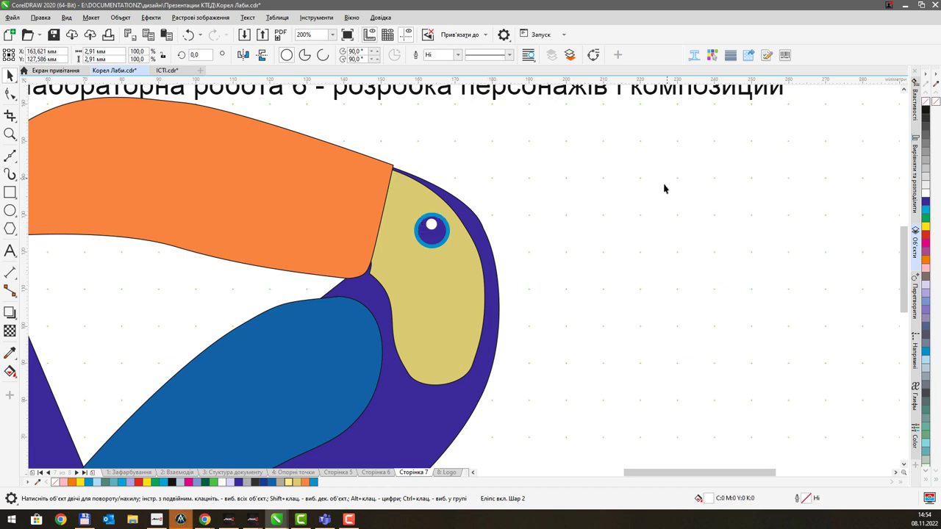
{"action": "scroll", "coordinate": [504, 231], "scroll_direction": "down", "scroll_amount": 1}
{"action": "left_click_drag", "start_coordinate": [529, 229], "coordinate": [498, 223]}
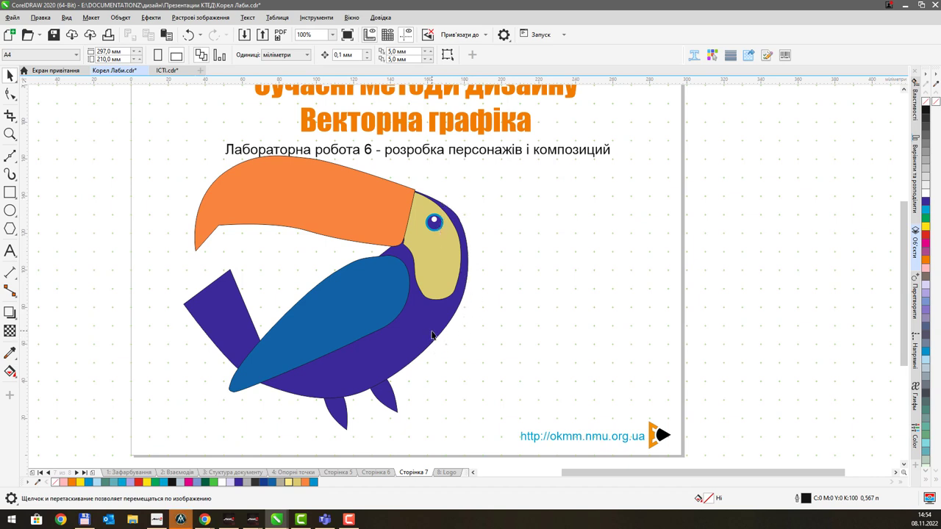
{"action": "left_click_drag", "start_coordinate": [432, 335], "coordinate": [435, 317]}
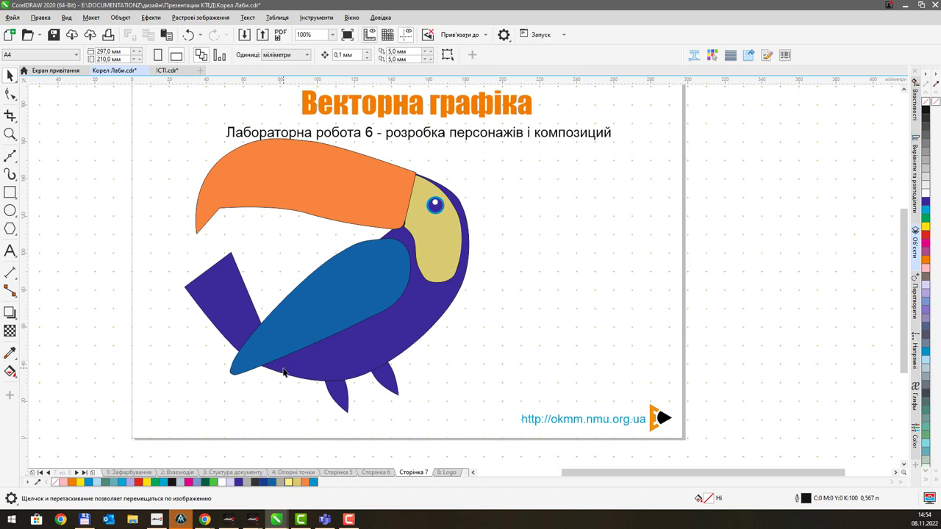
Step: Group all of the toucan's shapes, scale the group down to about 93.6% and shift it slightly left on the page
{"action": "left_click_drag", "start_coordinate": [159, 417], "coordinate": [504, 136]}
{"action": "key", "text": "ctrl+g"}
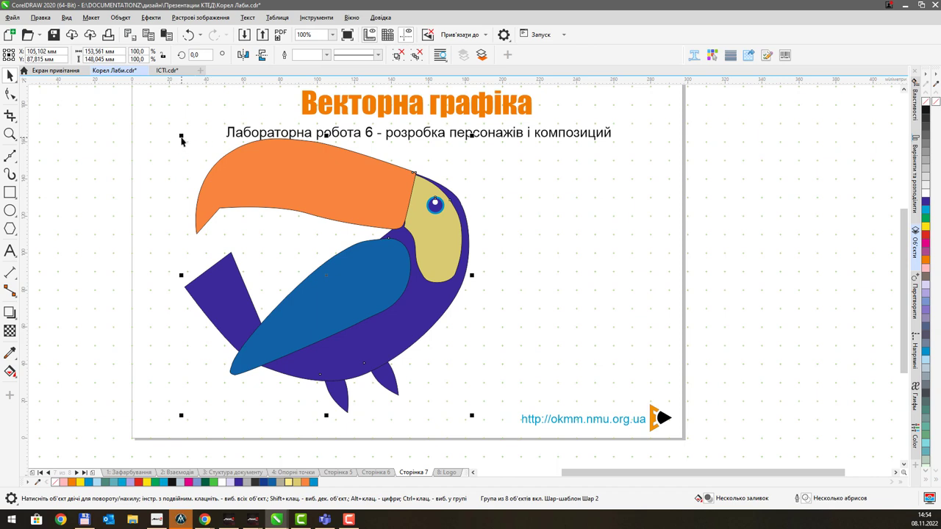
{"action": "left_click_drag", "start_coordinate": [181, 136], "coordinate": [199, 153]}
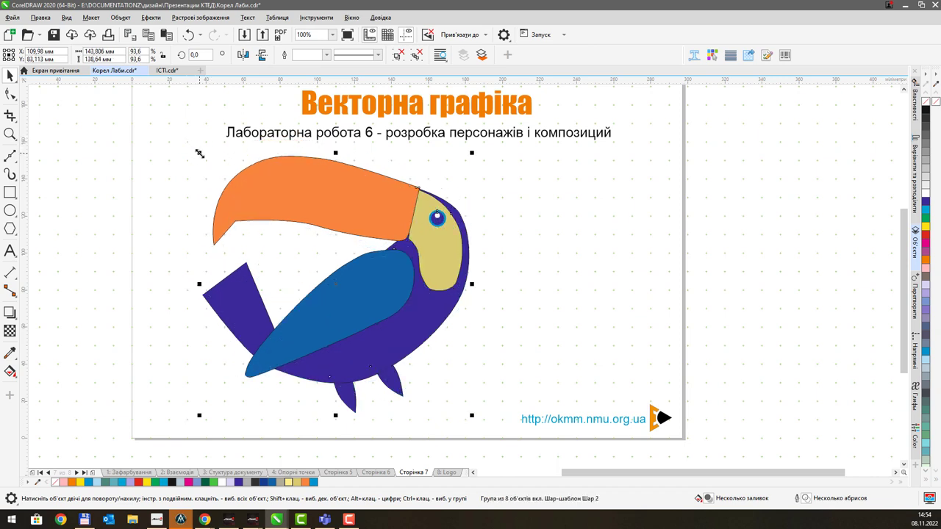
{"action": "left_click_drag", "start_coordinate": [450, 236], "coordinate": [433, 234]}
{"action": "left_click", "coordinate": [489, 225]}
{"action": "scroll", "coordinate": [390, 233], "scroll_direction": "up", "scroll_amount": 4}
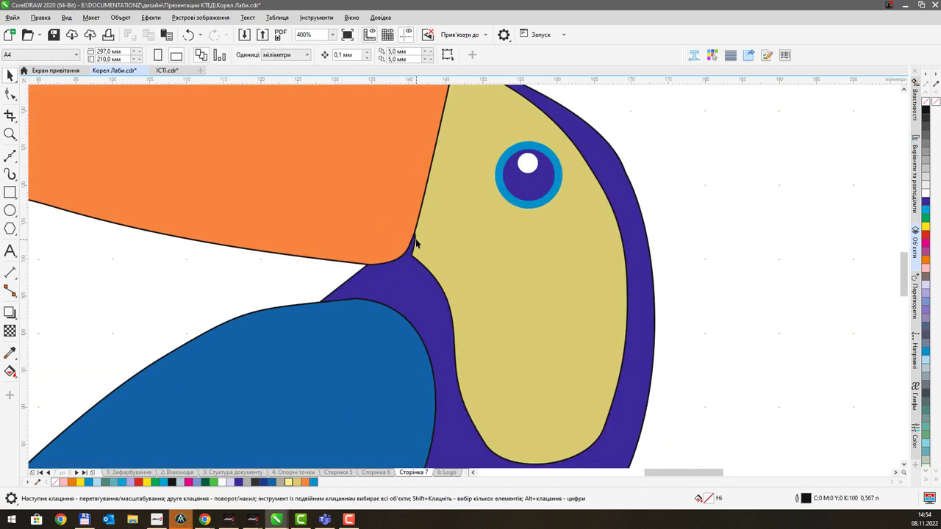
{"action": "scroll", "coordinate": [392, 254], "scroll_direction": "down", "scroll_amount": 4}
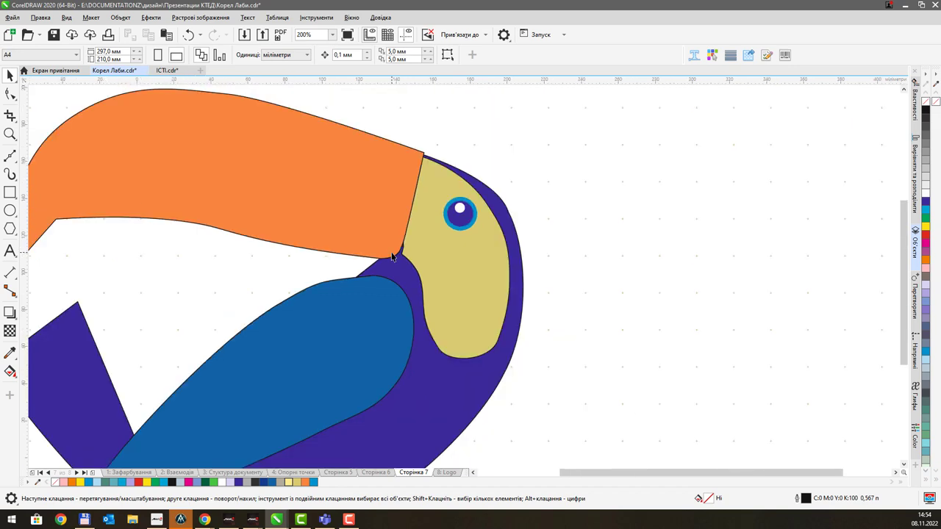
{"action": "scroll", "coordinate": [401, 253], "scroll_direction": "up", "scroll_amount": 4}
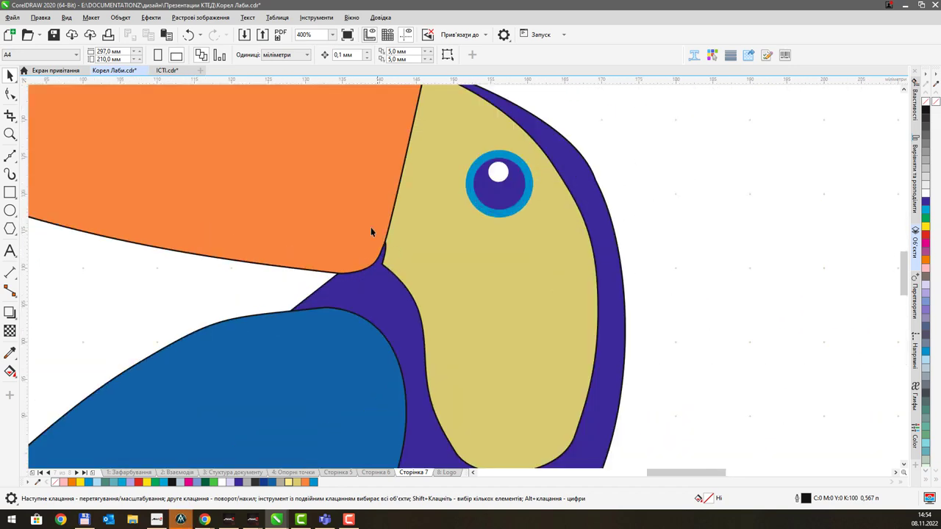
{"action": "scroll", "coordinate": [399, 244], "scroll_direction": "down", "scroll_amount": 4}
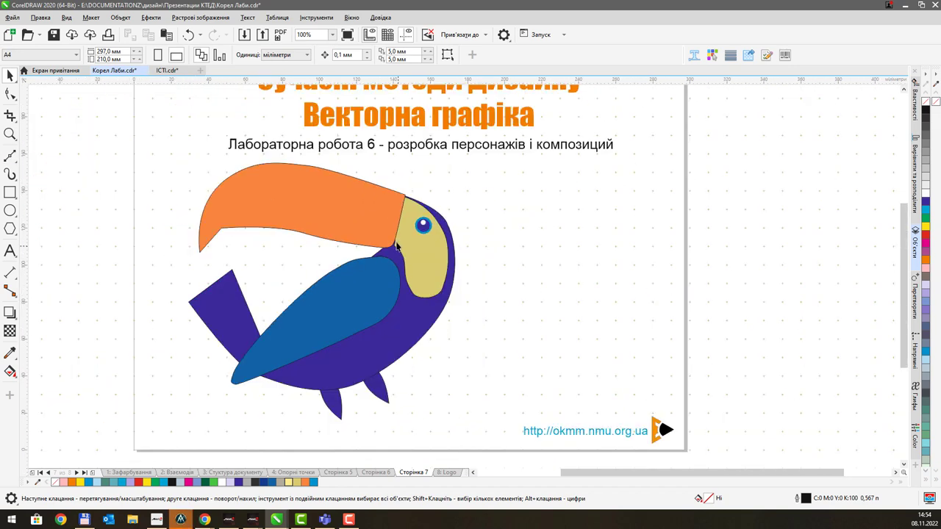
{"action": "left_click_drag", "start_coordinate": [402, 280], "coordinate": [401, 264]}
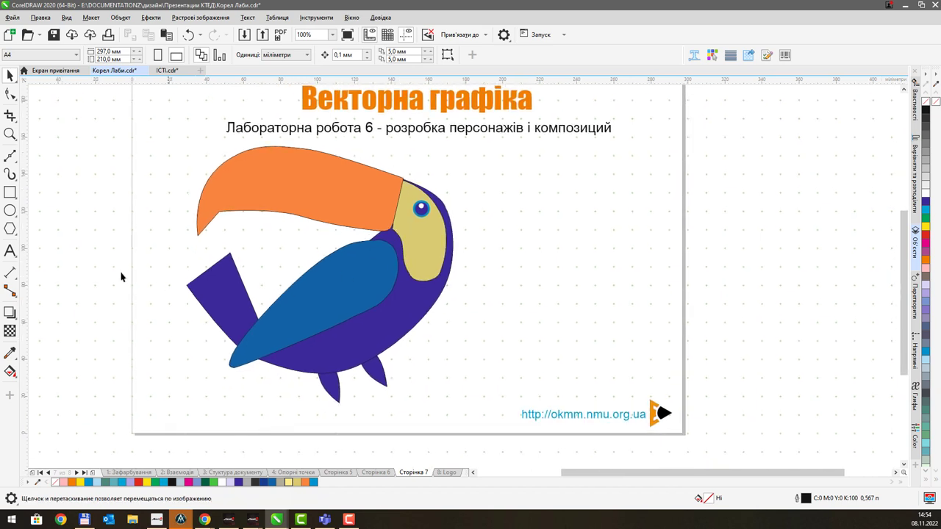
Step: Draw the upper edge of a branch as a Bezier curve from the left page edge beneath the feet, rising to the upper right page edge
{"action": "left_click", "coordinate": [10, 156]}
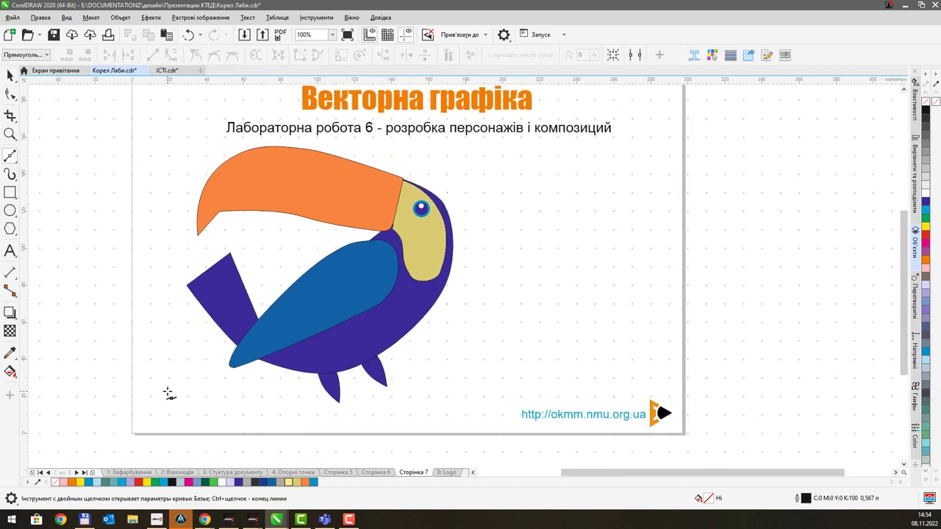
{"action": "left_click", "coordinate": [133, 413]}
{"action": "left_click_drag", "start_coordinate": [438, 410], "coordinate": [461, 405]}
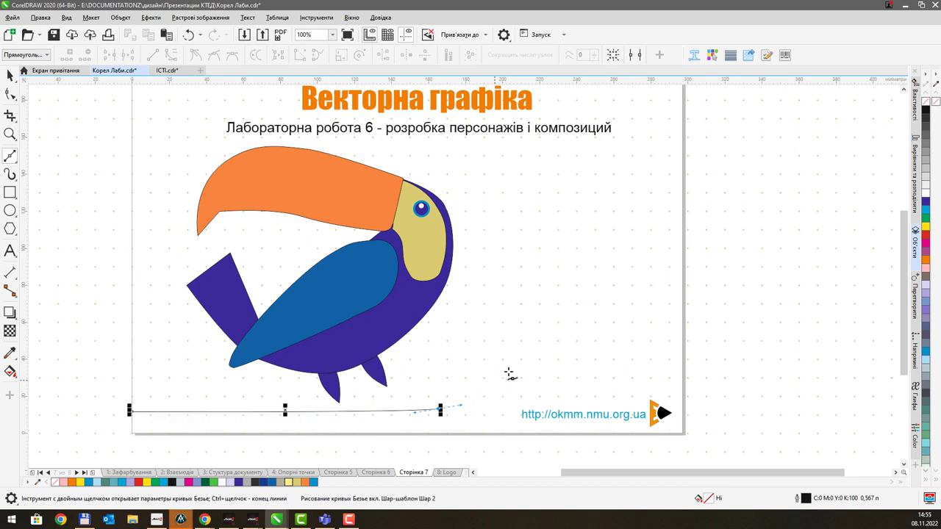
{"action": "left_click_drag", "start_coordinate": [532, 359], "coordinate": [546, 342]}
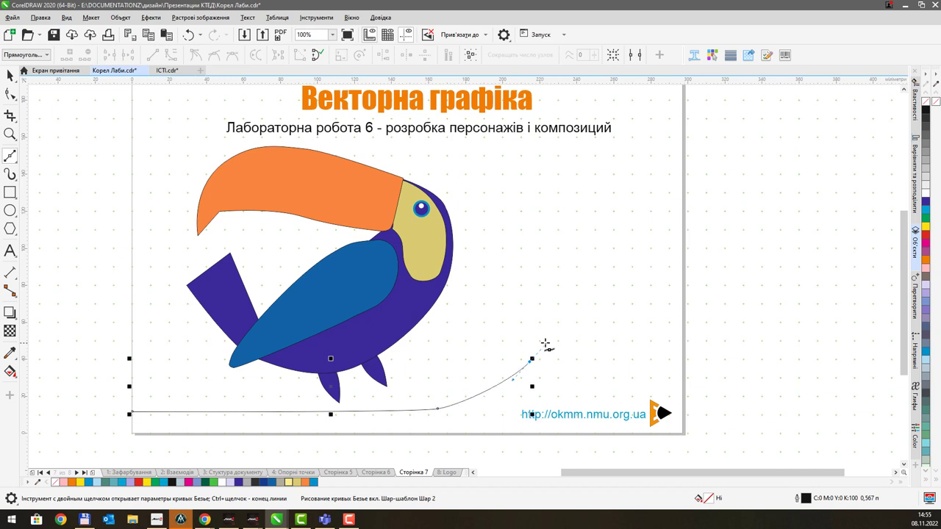
{"action": "left_click_drag", "start_coordinate": [665, 179], "coordinate": [675, 150]}
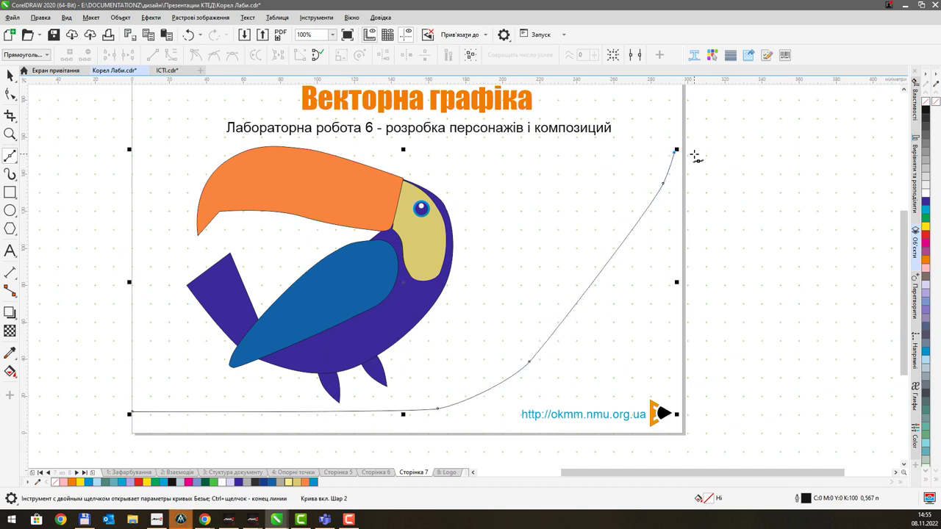
Step: Continue the branch curve across its upper tip and back along a lower edge, closing it at the starting point on the left page edge
{"action": "left_click", "coordinate": [695, 153]}
{"action": "left_click_drag", "start_coordinate": [690, 185], "coordinate": [686, 197]}
{"action": "left_click_drag", "start_coordinate": [654, 279], "coordinate": [649, 284]}
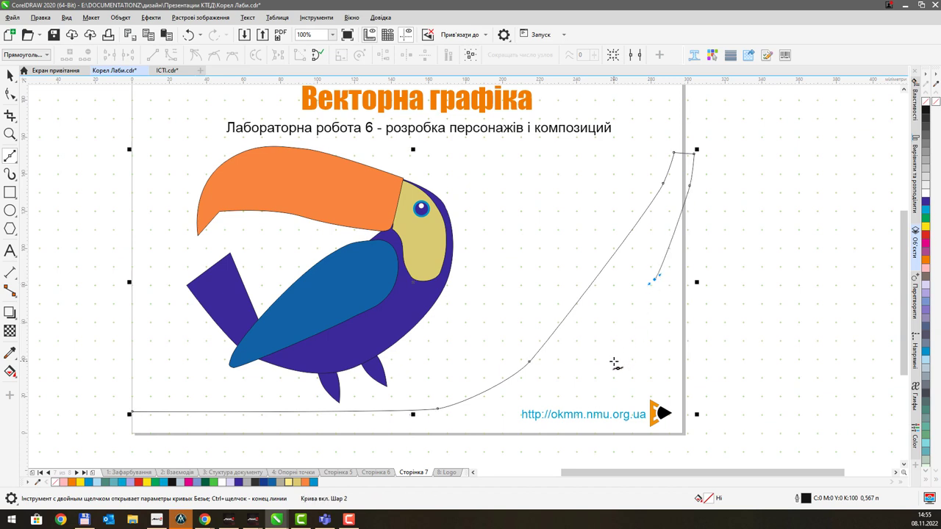
{"action": "left_click_drag", "start_coordinate": [614, 364], "coordinate": [605, 372]}
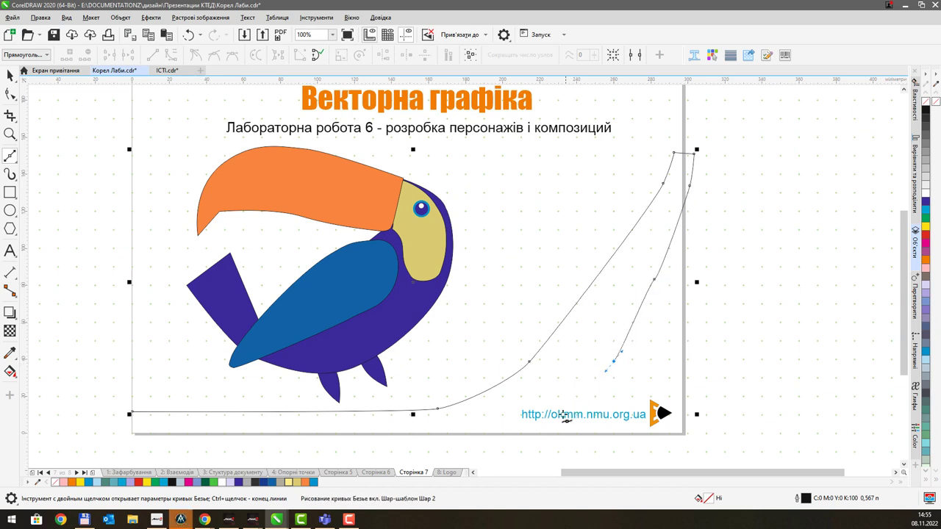
{"action": "left_click_drag", "start_coordinate": [543, 424], "coordinate": [530, 431]}
{"action": "left_click_drag", "start_coordinate": [394, 452], "coordinate": [318, 451]}
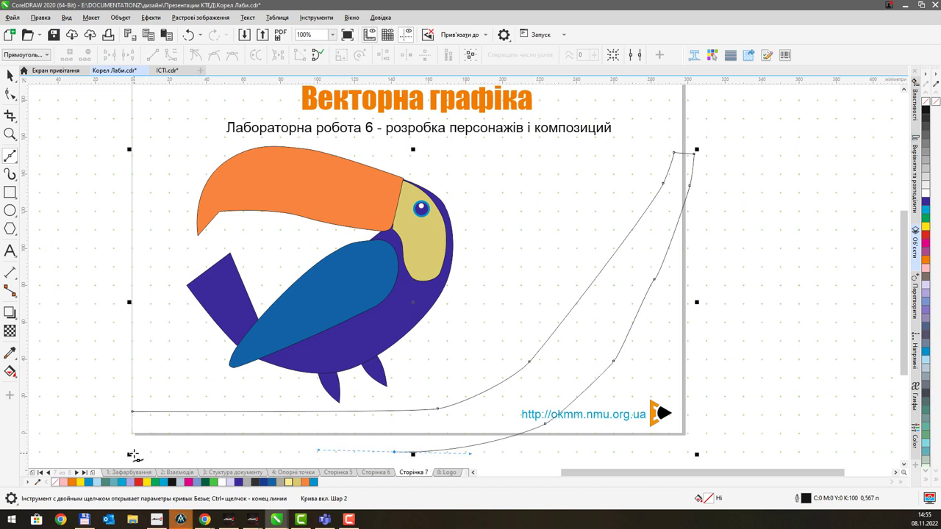
{"action": "left_click", "coordinate": [133, 454]}
{"action": "left_click", "coordinate": [133, 412]}
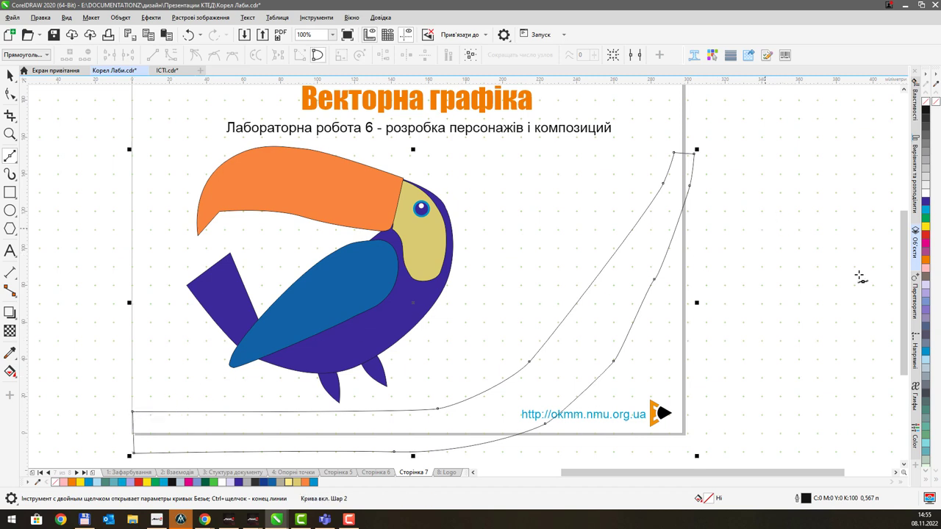
Step: Fill the branch with brown (C0 M60 Y60 K40) and remove its outline
{"action": "scroll", "coordinate": [927, 290], "scroll_direction": "down", "scroll_amount": 3}
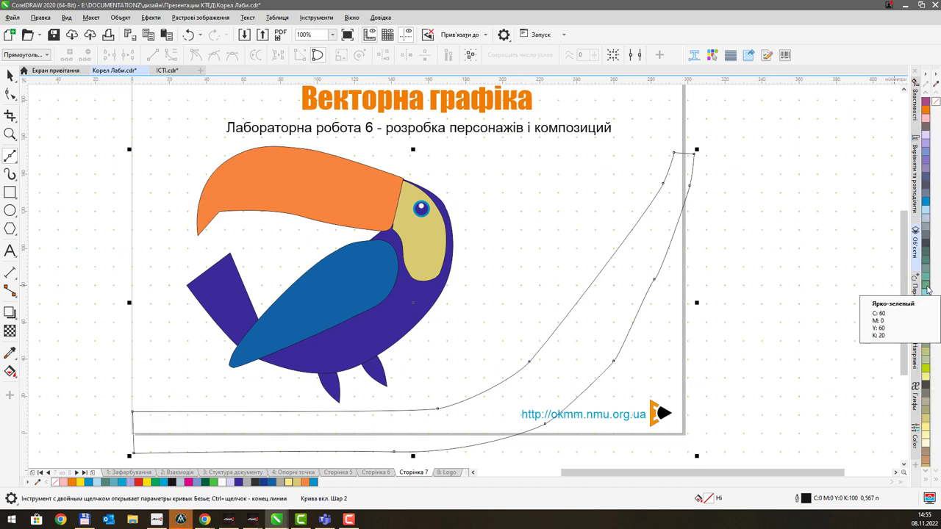
{"action": "scroll", "coordinate": [927, 289], "scroll_direction": "down", "scroll_amount": 3}
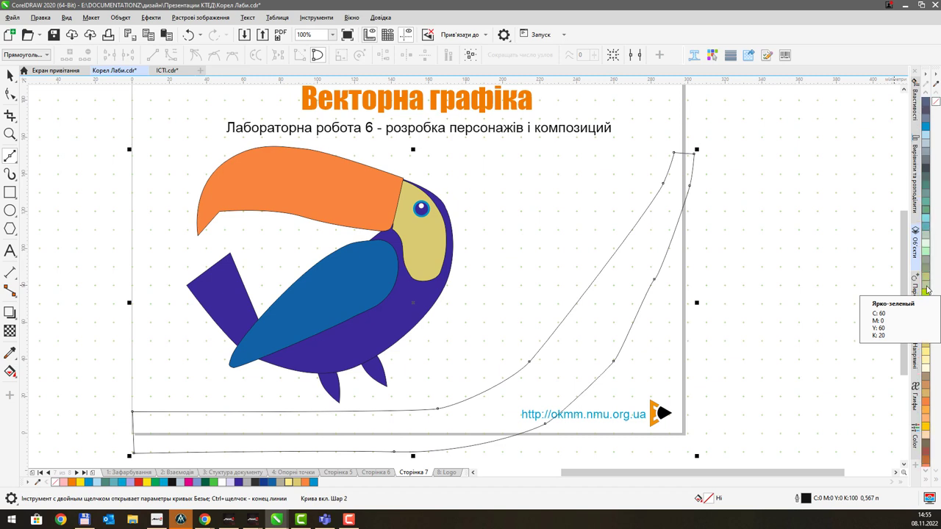
{"action": "left_click", "coordinate": [927, 424]}
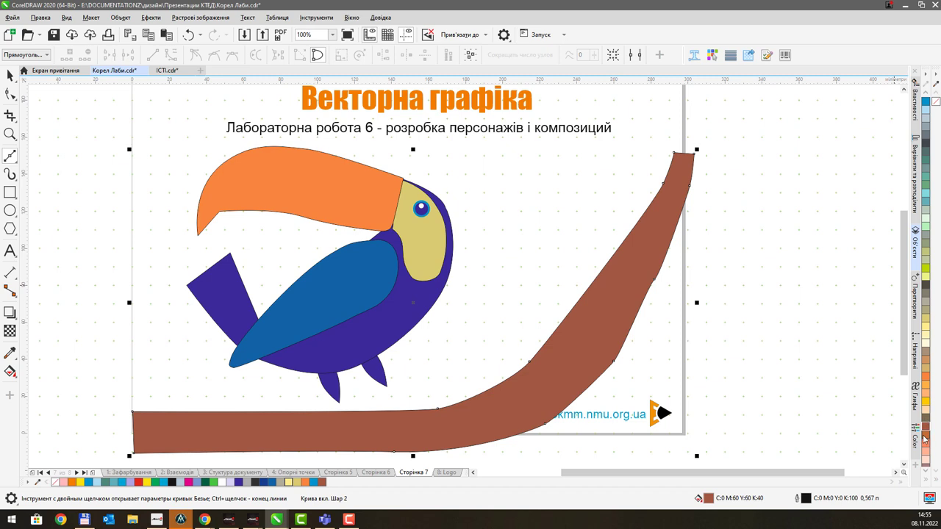
{"action": "left_click", "coordinate": [924, 439]}
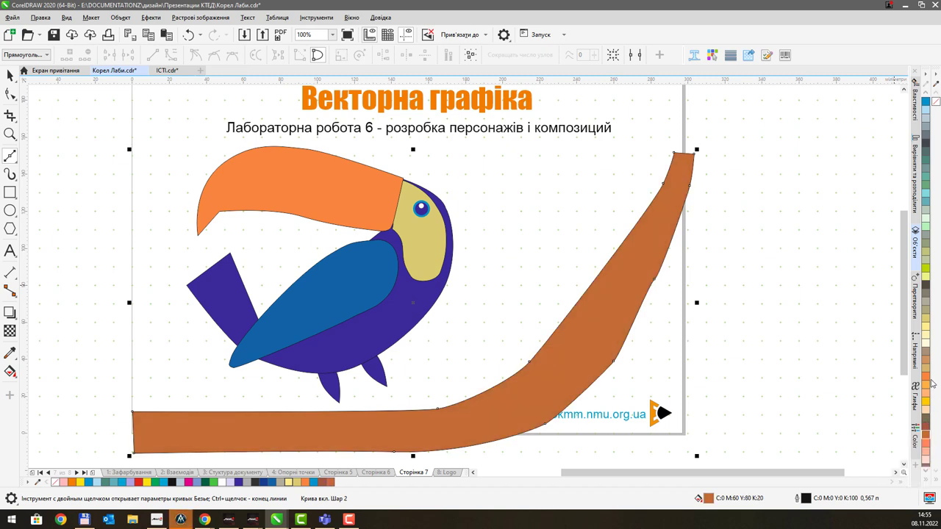
{"action": "left_click", "coordinate": [926, 424]}
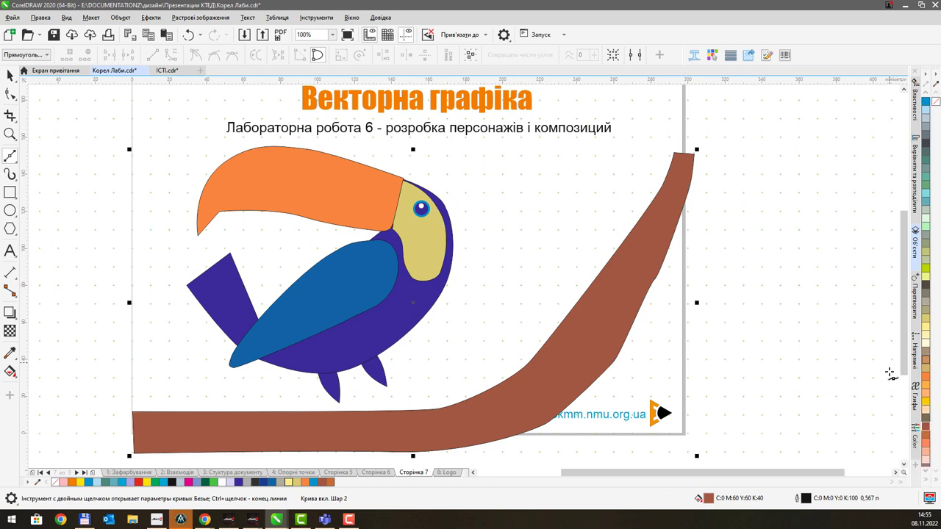
{"action": "scroll", "coordinate": [925, 397], "scroll_direction": "down", "scroll_amount": 5}
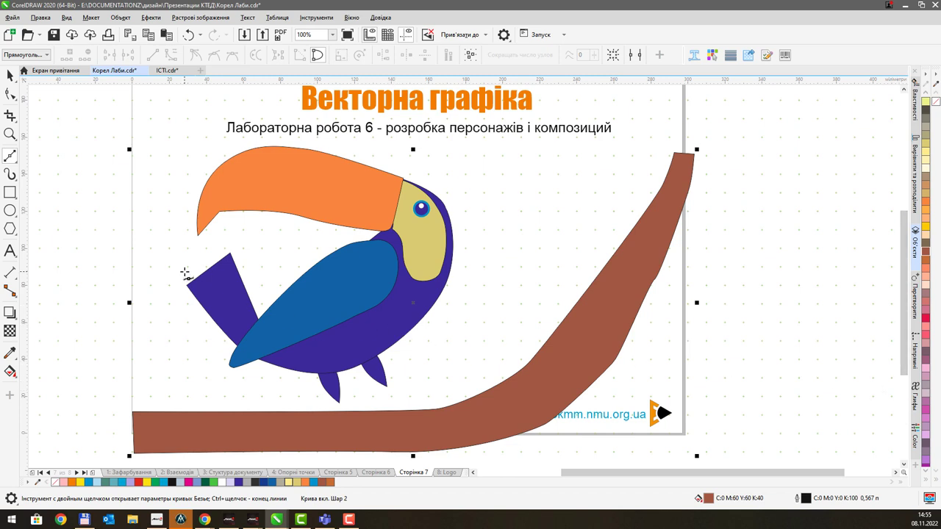
{"action": "right_click", "coordinate": [937, 107]}
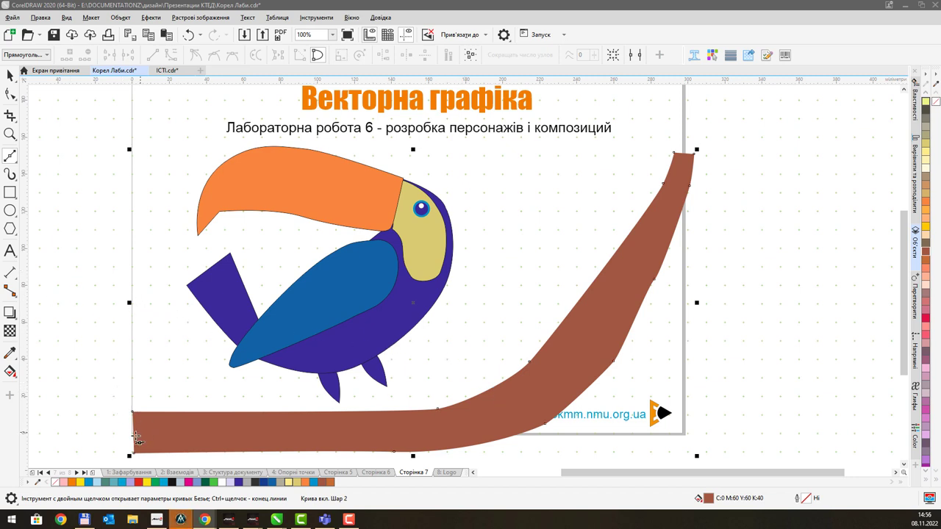
Step: Draw a closed Bezier outline of a forked twig growing up from the left end of the branch, beside the toucan's tail
{"action": "left_click", "coordinate": [180, 428]}
{"action": "left_click_drag", "start_coordinate": [179, 407], "coordinate": [184, 396]}
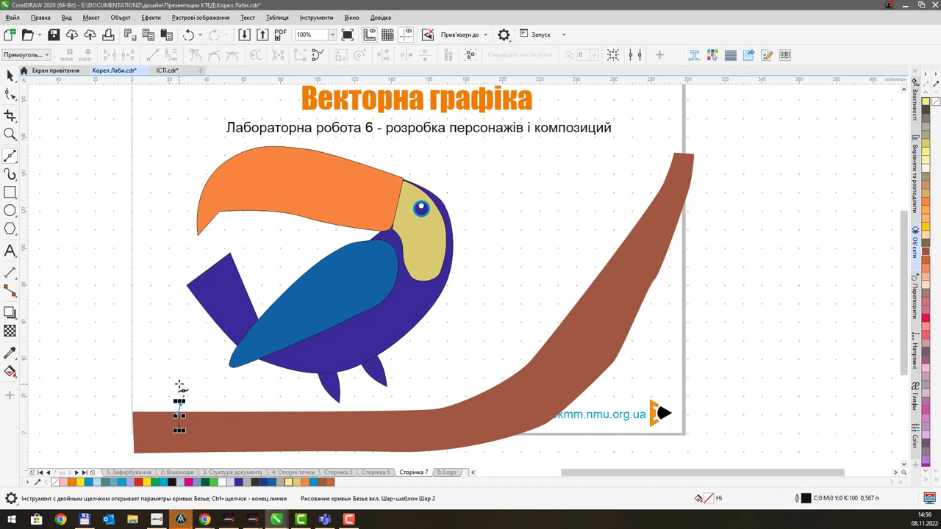
{"action": "left_click", "coordinate": [136, 378]}
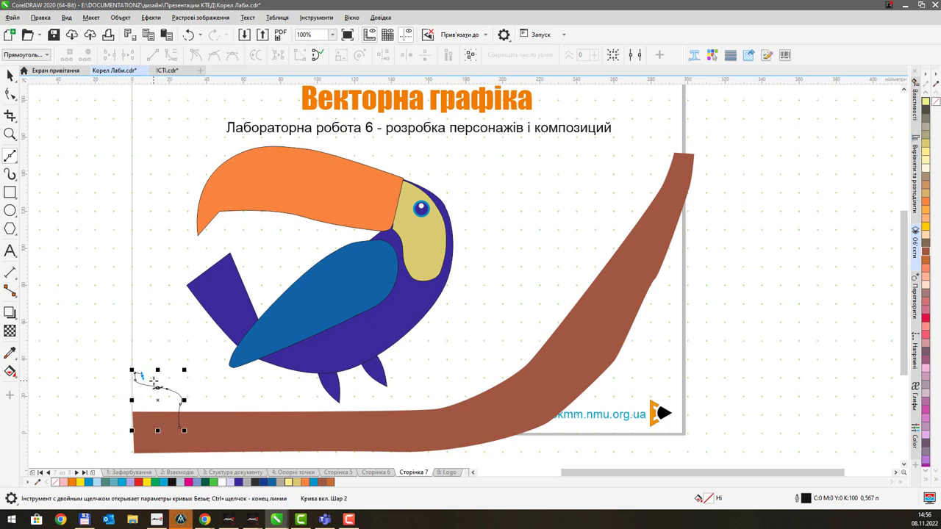
{"action": "left_click_drag", "start_coordinate": [154, 380], "coordinate": [166, 381]}
{"action": "left_click_drag", "start_coordinate": [175, 383], "coordinate": [177, 334]}
{"action": "left_click_drag", "start_coordinate": [171, 313], "coordinate": [145, 272]}
{"action": "left_click", "coordinate": [145, 259]}
{"action": "left_click", "coordinate": [150, 258]}
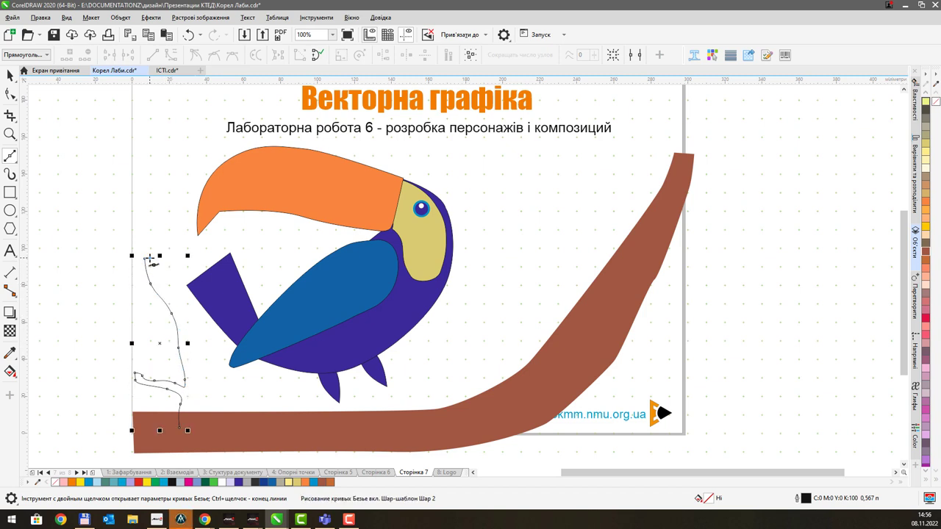
{"action": "left_click_drag", "start_coordinate": [155, 266], "coordinate": [193, 363]}
{"action": "left_click_drag", "start_coordinate": [195, 376], "coordinate": [234, 428]}
{"action": "left_click", "coordinate": [182, 428]}
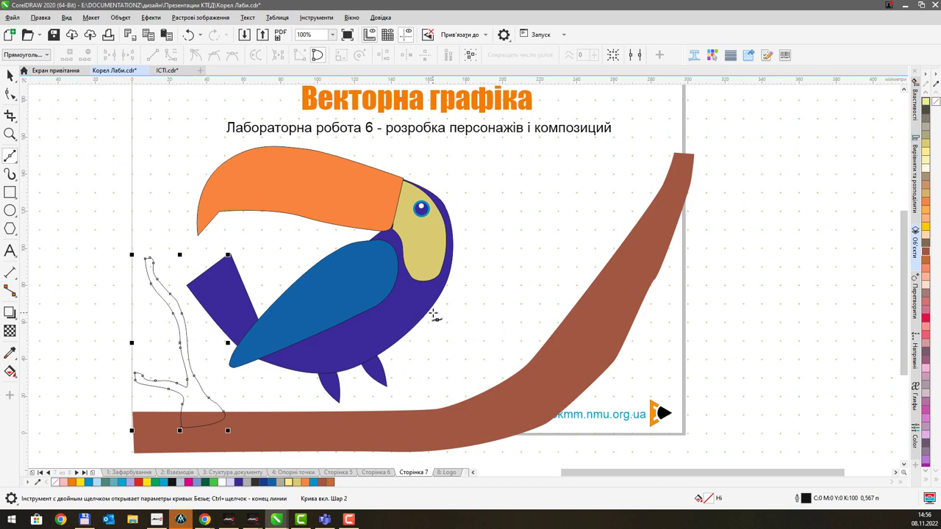
Step: Draw a small pointed offshoot as a closed curve on the right side of the forked twig's base
{"action": "left_click_drag", "start_coordinate": [199, 388], "coordinate": [211, 373]}
{"action": "left_click", "coordinate": [211, 365]}
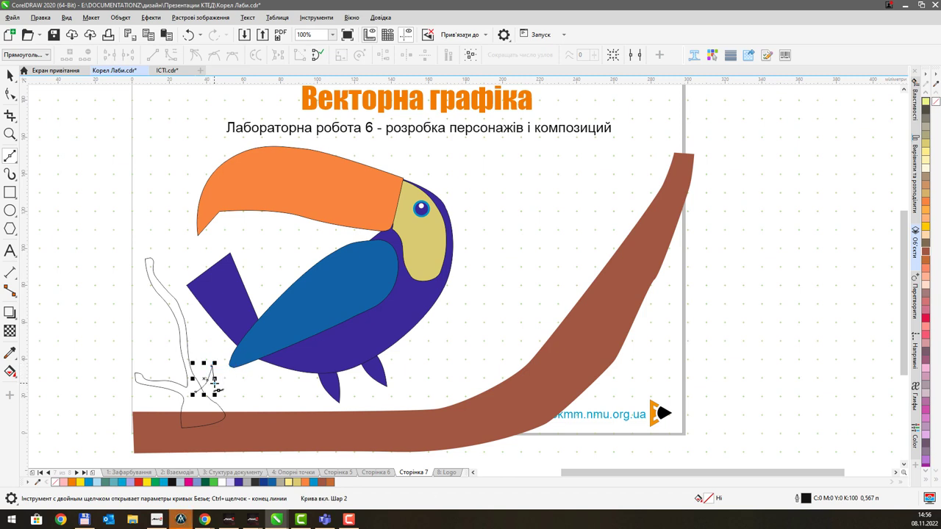
{"action": "left_click", "coordinate": [214, 383]}
{"action": "left_click_drag", "start_coordinate": [214, 389], "coordinate": [206, 401]}
{"action": "left_click", "coordinate": [210, 414]}
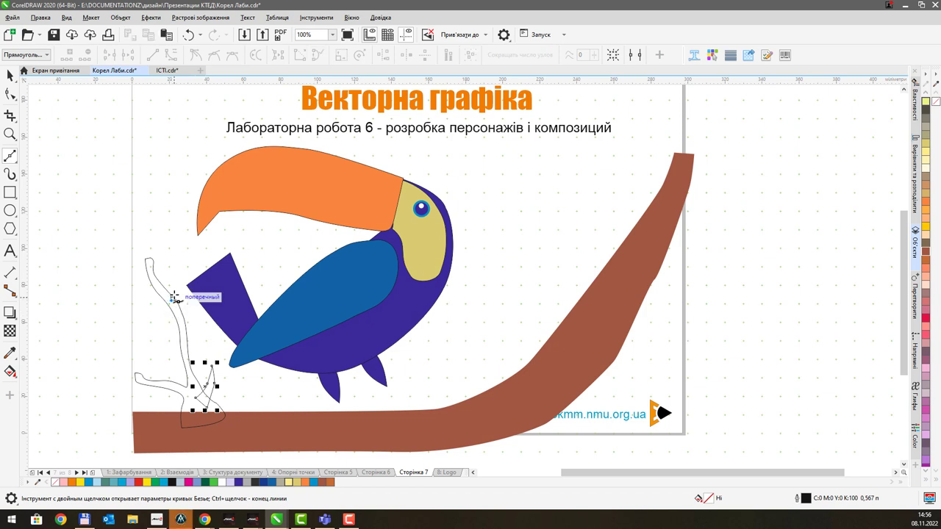
Step: Draw another small pointed offshoot as a closed curve on the right side of the twig's upper part
{"action": "left_click", "coordinate": [169, 294]}
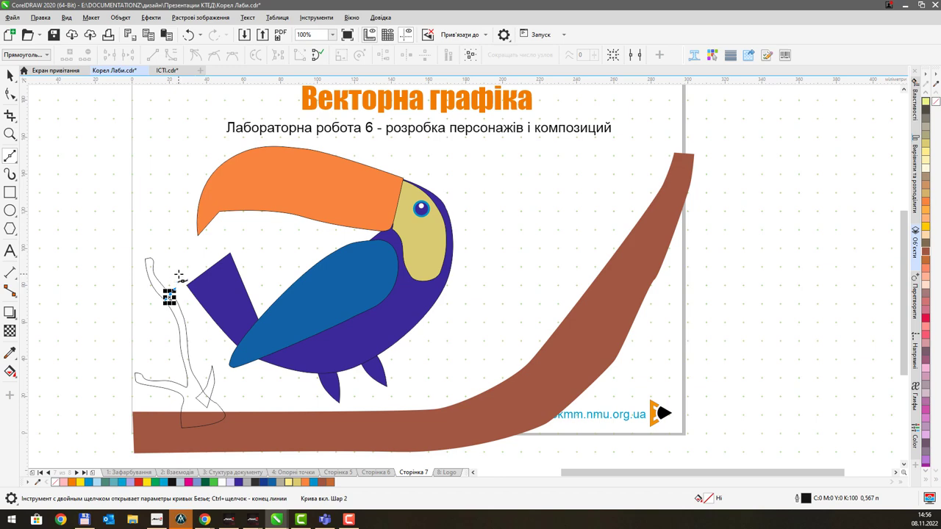
{"action": "scroll", "coordinate": [179, 275], "scroll_direction": "up", "scroll_amount": 2}
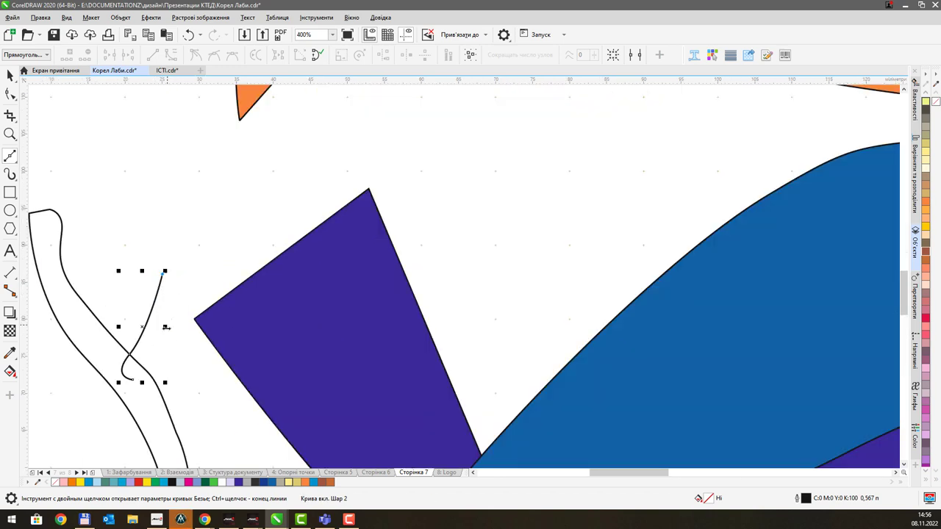
{"action": "left_click_drag", "start_coordinate": [167, 340], "coordinate": [152, 361]}
{"action": "left_click_drag", "start_coordinate": [147, 397], "coordinate": [149, 409]}
{"action": "left_click", "coordinate": [133, 378]}
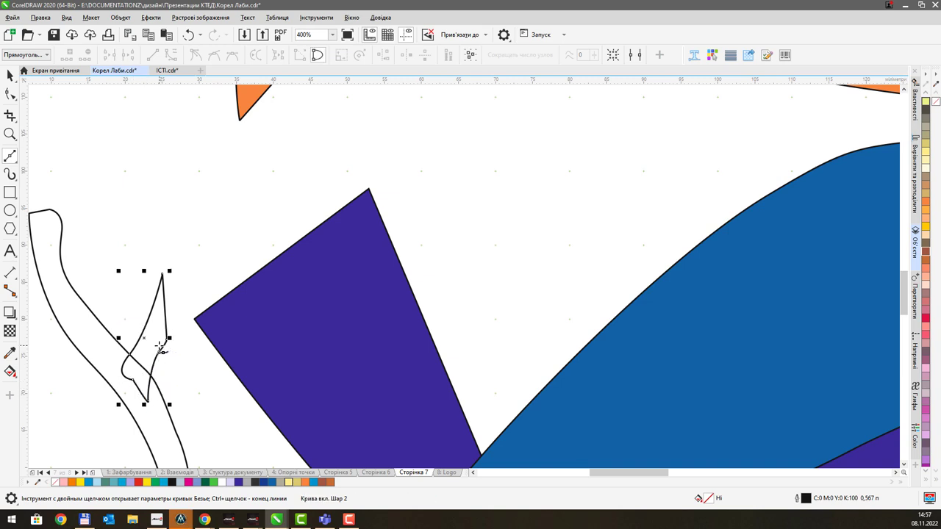
Step: Draw a closed pointed offshoot on the left side of the twig's middle part and move a node near its tip inward to slim it
{"action": "scroll", "coordinate": [158, 346], "scroll_direction": "down", "scroll_amount": 1}
{"action": "left_click_drag", "start_coordinate": [187, 376], "coordinate": [221, 325]}
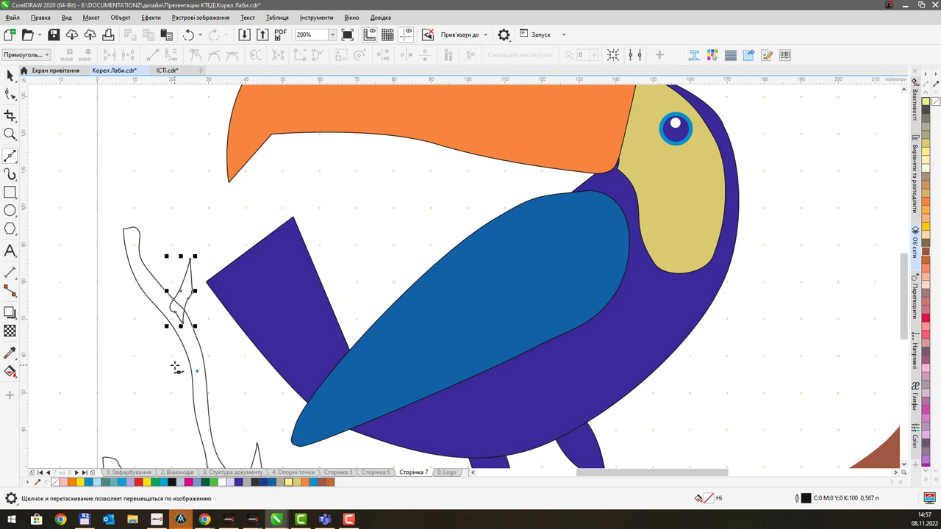
{"action": "mouse_move", "coordinate": [175, 365]}
{"action": "left_mouse_down"}
{"action": "mouse_move", "coordinate": [139, 335]}
{"action": "mouse_move", "coordinate": [146, 358]}
{"action": "mouse_move", "coordinate": [201, 400]}
{"action": "left_mouse_up"}
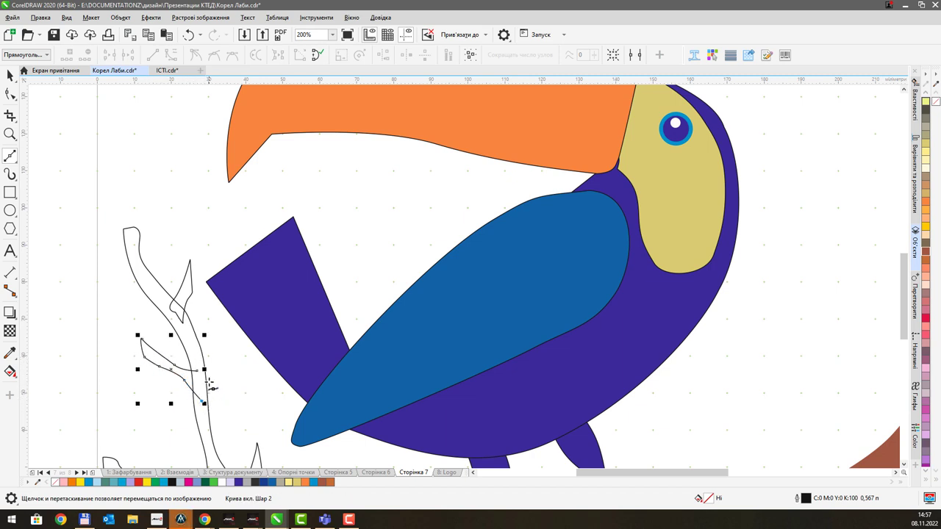
{"action": "left_click", "coordinate": [203, 371]}
{"action": "left_click", "coordinate": [9, 95]}
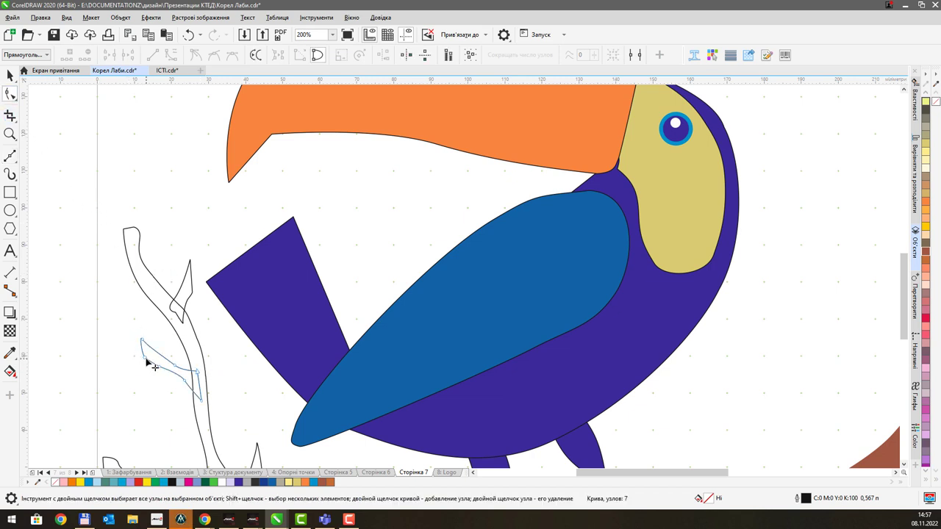
{"action": "left_click_drag", "start_coordinate": [145, 358], "coordinate": [152, 356]}
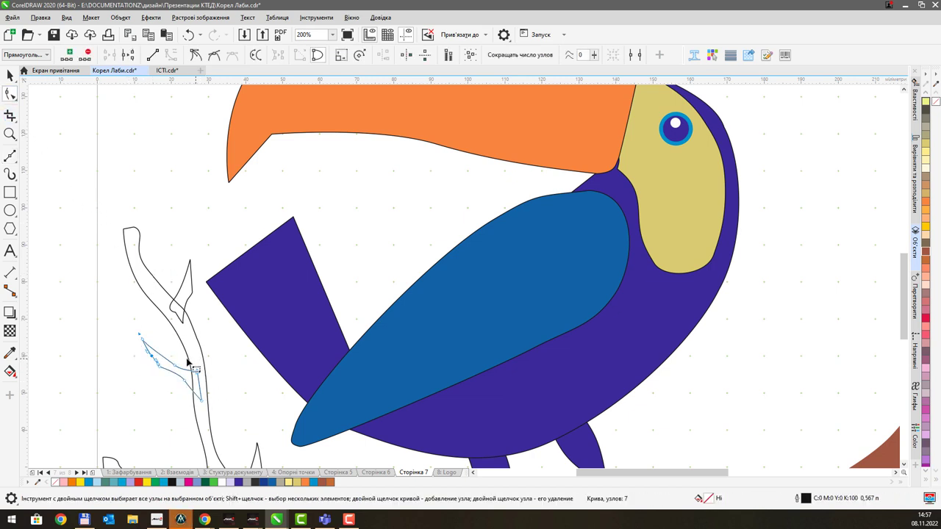
Step: Slim the pointed offshoot on the upper part of the forked twig by pulling its right-hand node inward
{"action": "left_click", "coordinate": [193, 293]}
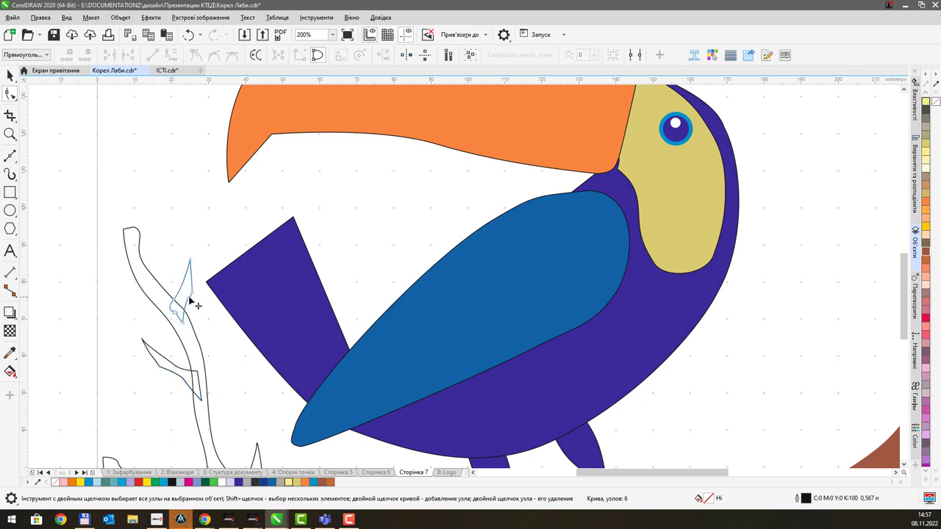
{"action": "left_click", "coordinate": [191, 296]}
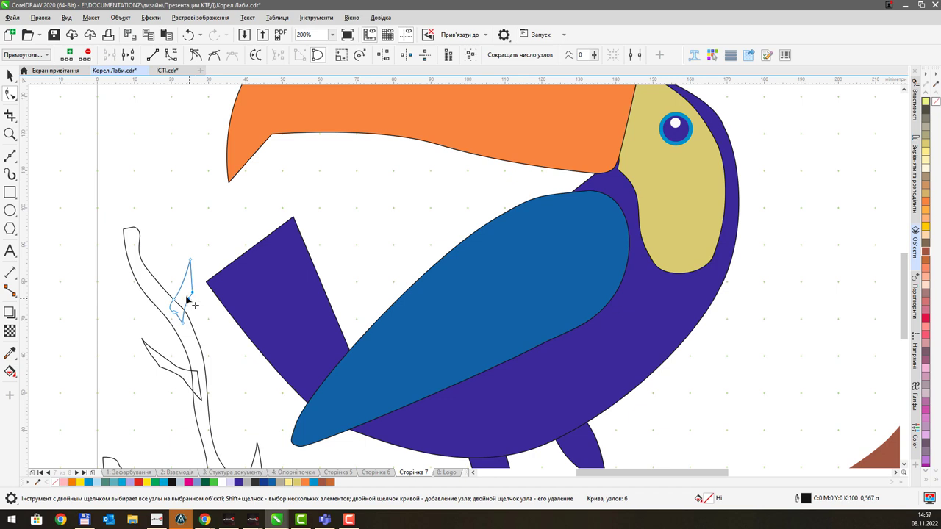
{"action": "left_click_drag", "start_coordinate": [188, 298], "coordinate": [181, 297]}
Step: Move the end nodes of the forked twig's main stem and left shoot to sharpen both tips
{"action": "left_click", "coordinate": [129, 231]}
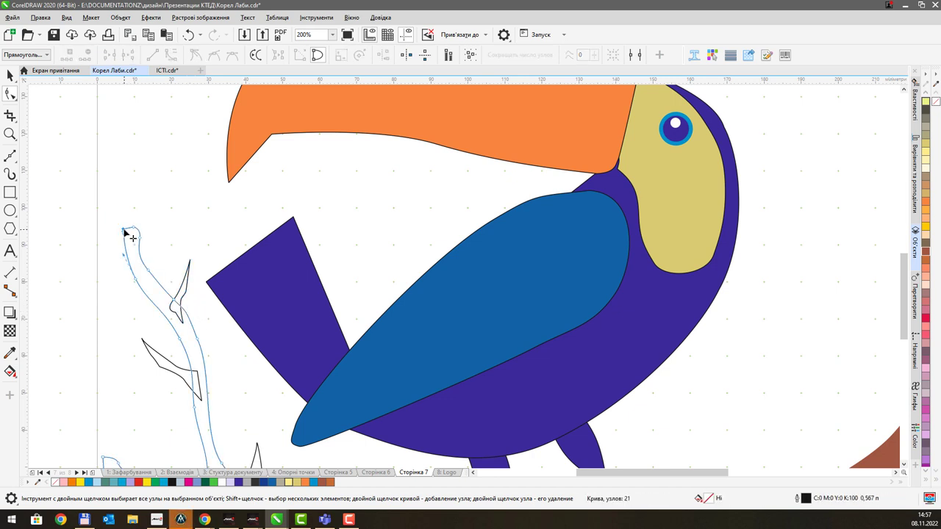
{"action": "mouse_move", "coordinate": [125, 231]}
{"action": "left_mouse_down"}
{"action": "mouse_move", "coordinate": [102, 202]}
{"action": "mouse_move", "coordinate": [137, 244]}
{"action": "left_mouse_up"}
{"action": "left_click_drag", "start_coordinate": [215, 320], "coordinate": [203, 264]}
{"action": "left_click_drag", "start_coordinate": [79, 336], "coordinate": [75, 288]}
{"action": "left_click_drag", "start_coordinate": [89, 339], "coordinate": [90, 339]}
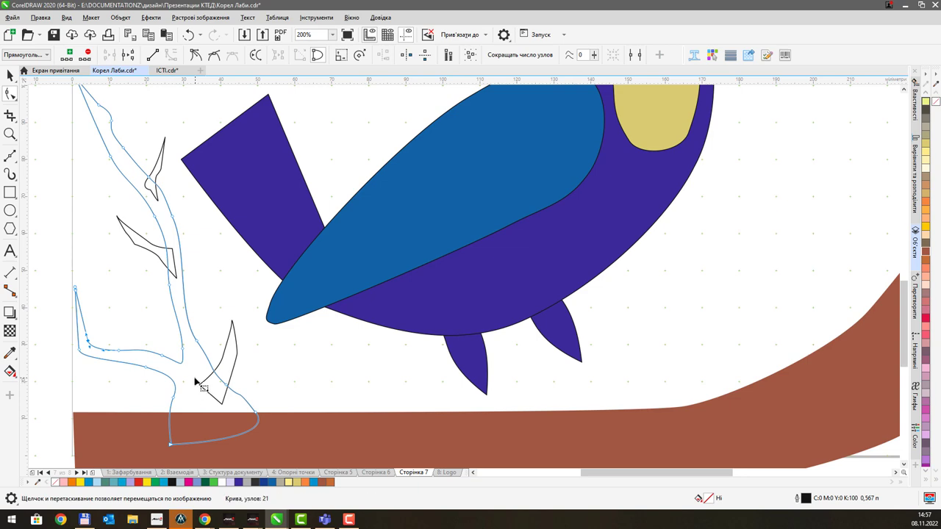
{"action": "left_click_drag", "start_coordinate": [209, 378], "coordinate": [210, 353]}
{"action": "scroll", "coordinate": [210, 353], "scroll_direction": "down", "scroll_amount": 1}
{"action": "left_click_drag", "start_coordinate": [404, 317], "coordinate": [339, 367]}
{"action": "left_click_drag", "start_coordinate": [359, 320], "coordinate": [327, 337]}
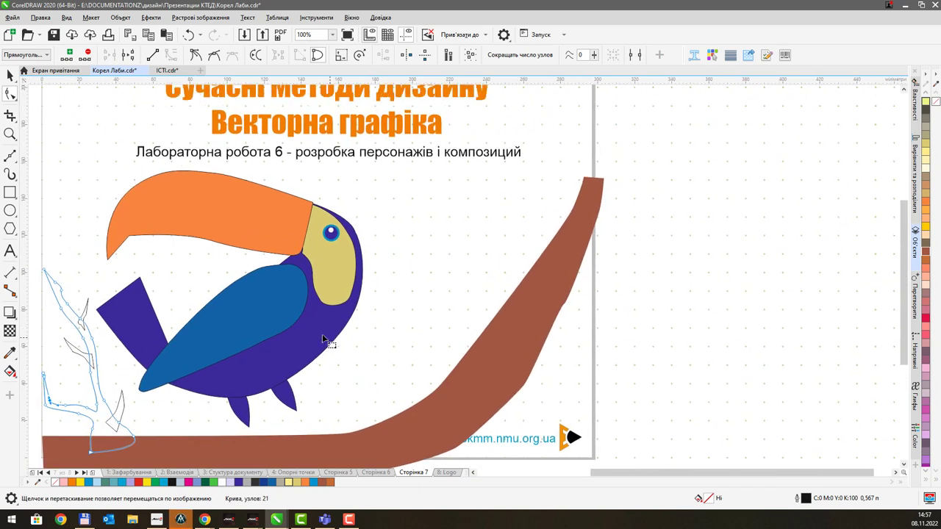
Step: Draw a closed Bezier outline of a tall tapering twig rising from the branch's bend to beside the toucan's head
{"action": "left_click", "coordinate": [10, 155]}
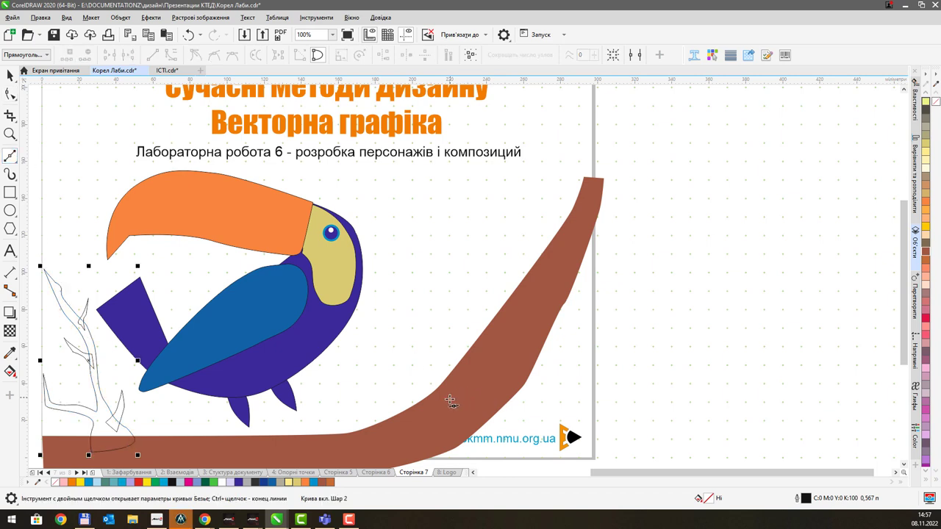
{"action": "left_click_drag", "start_coordinate": [441, 407], "coordinate": [445, 396]}
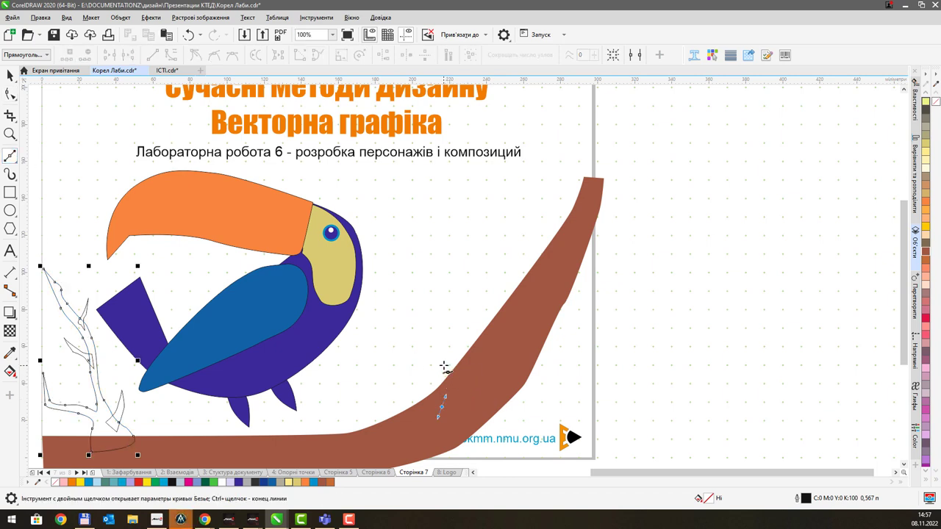
{"action": "left_click_drag", "start_coordinate": [444, 363], "coordinate": [443, 352]}
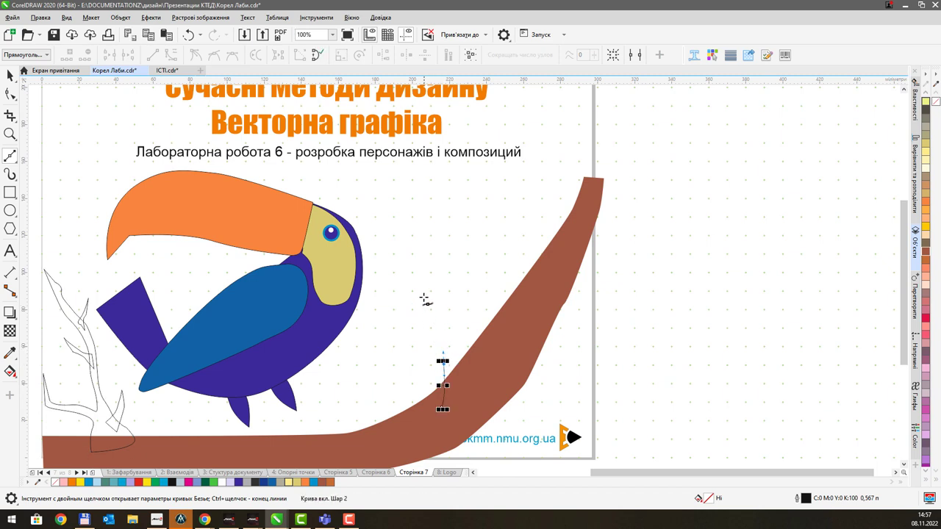
{"action": "left_click_drag", "start_coordinate": [422, 293], "coordinate": [415, 279]}
{"action": "left_click_drag", "start_coordinate": [378, 205], "coordinate": [362, 170]}
{"action": "left_click", "coordinate": [355, 168]}
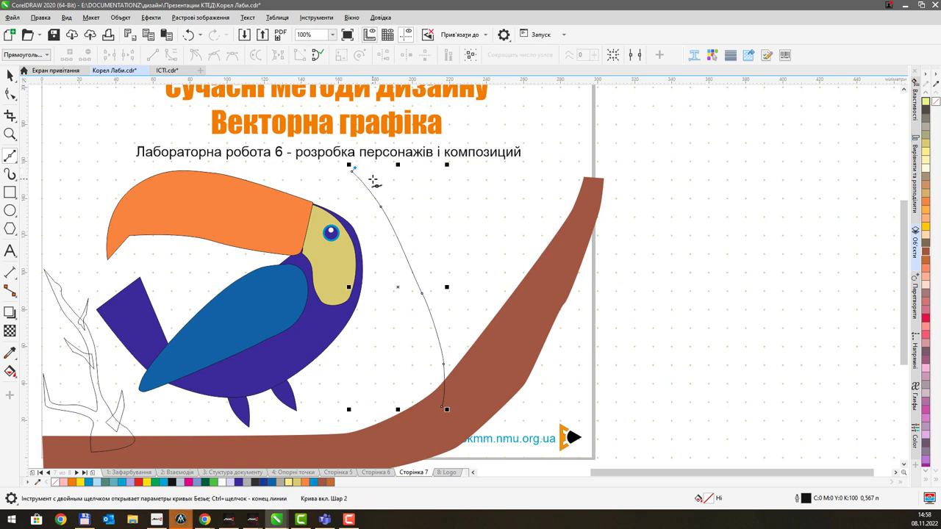
{"action": "left_click_drag", "start_coordinate": [373, 181], "coordinate": [410, 230]}
{"action": "left_click_drag", "start_coordinate": [436, 280], "coordinate": [499, 346]}
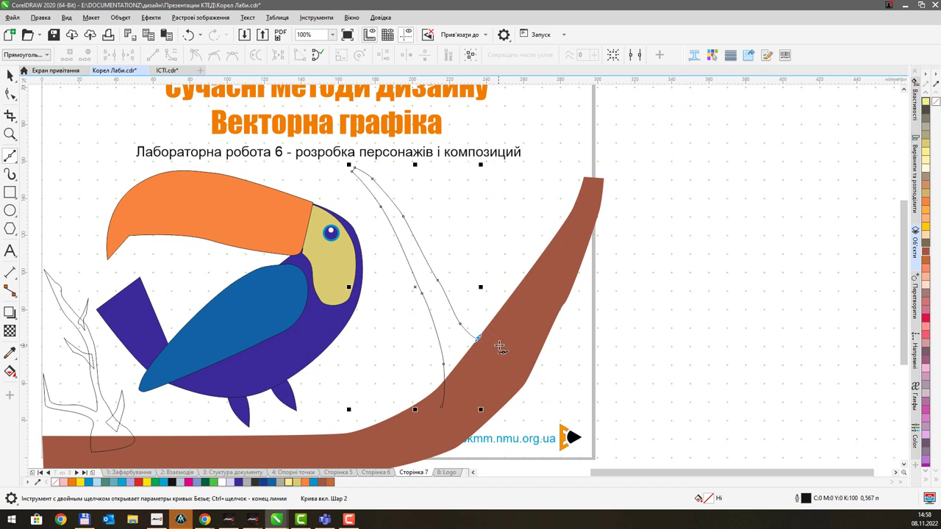
{"action": "left_click", "coordinate": [443, 408]}
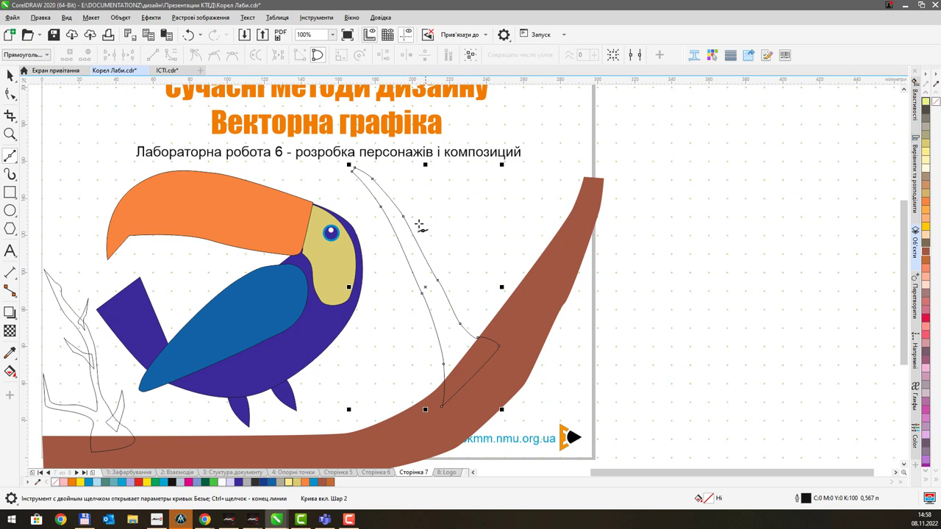
Step: Draw a closed Bezier side shoot curving up and right from the upper part of the tall twig
{"action": "left_click", "coordinate": [408, 247]}
{"action": "left_click_drag", "start_coordinate": [423, 211], "coordinate": [424, 205]}
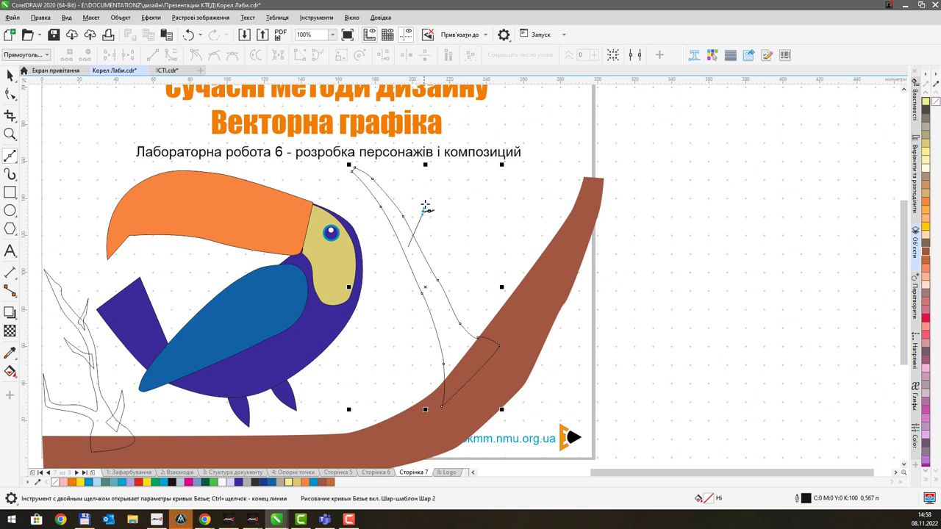
{"action": "left_click", "coordinate": [426, 208]}
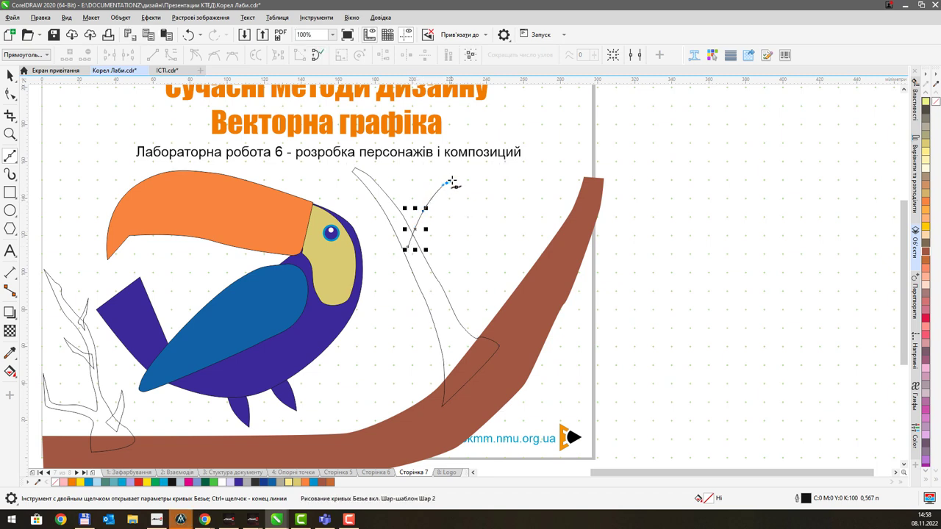
{"action": "left_click", "coordinate": [468, 169]}
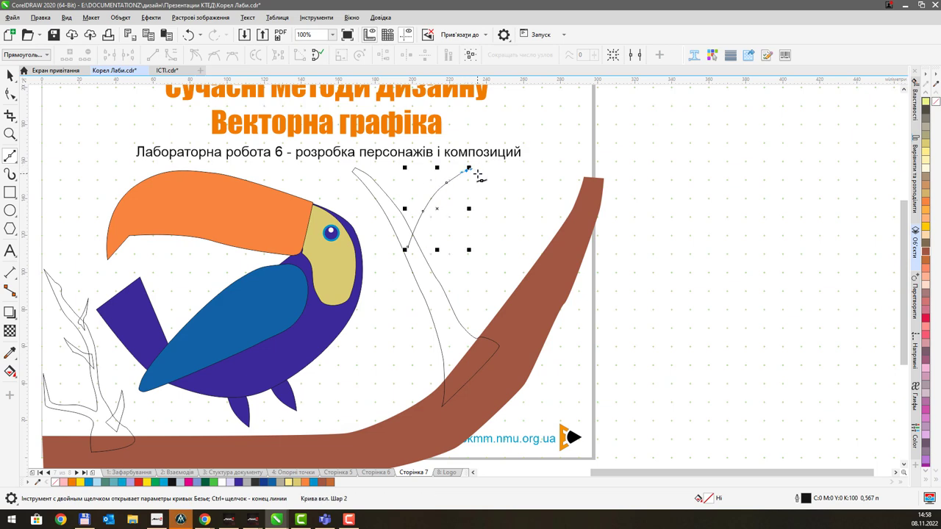
{"action": "scroll", "coordinate": [476, 174], "scroll_direction": "up", "scroll_amount": 2}
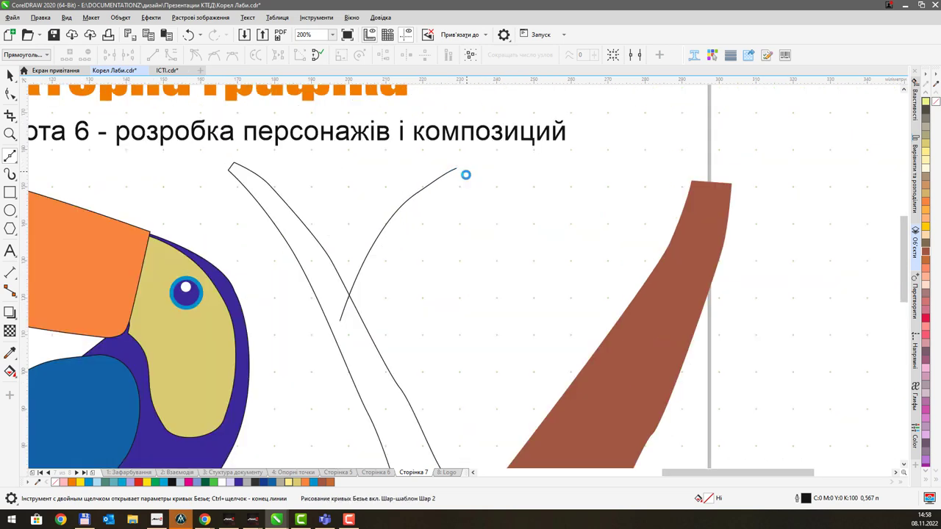
{"action": "left_click_drag", "start_coordinate": [458, 180], "coordinate": [425, 201]}
{"action": "left_click_drag", "start_coordinate": [393, 240], "coordinate": [388, 257]}
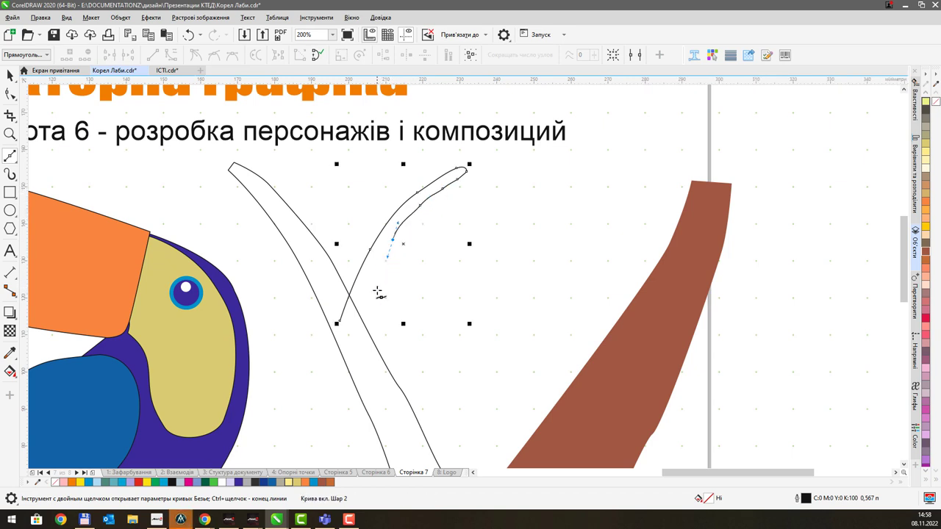
{"action": "left_click_drag", "start_coordinate": [377, 289], "coordinate": [373, 355]}
{"action": "left_click_drag", "start_coordinate": [372, 364], "coordinate": [372, 365]}
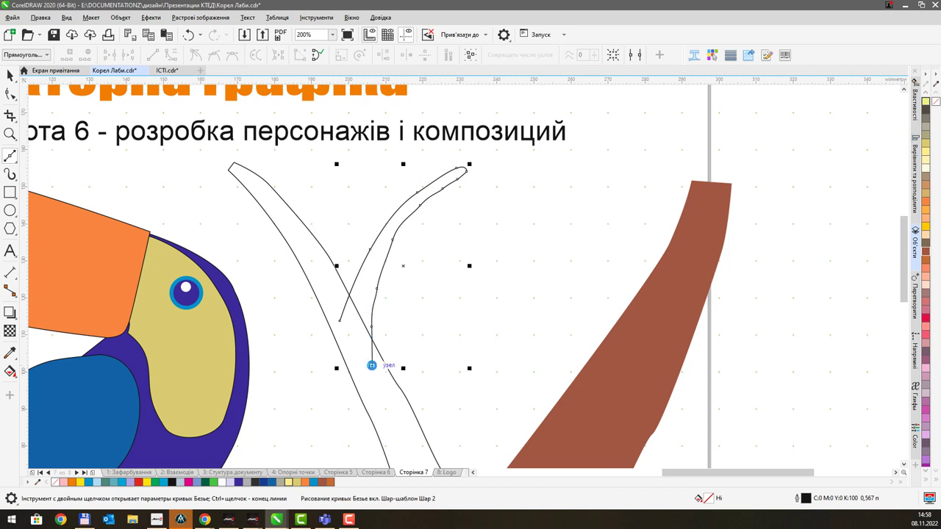
{"action": "left_click", "coordinate": [340, 320]}
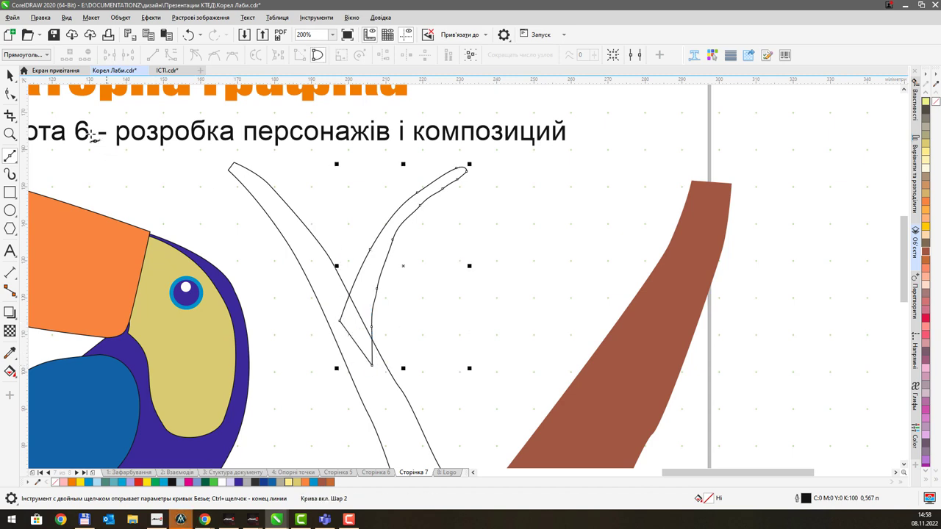
Step: Adjust the nodes along the side shoot's lower edge and pull its end node outward to form a slim, pointed tip
{"action": "left_click", "coordinate": [10, 94]}
{"action": "left_click", "coordinate": [393, 243]}
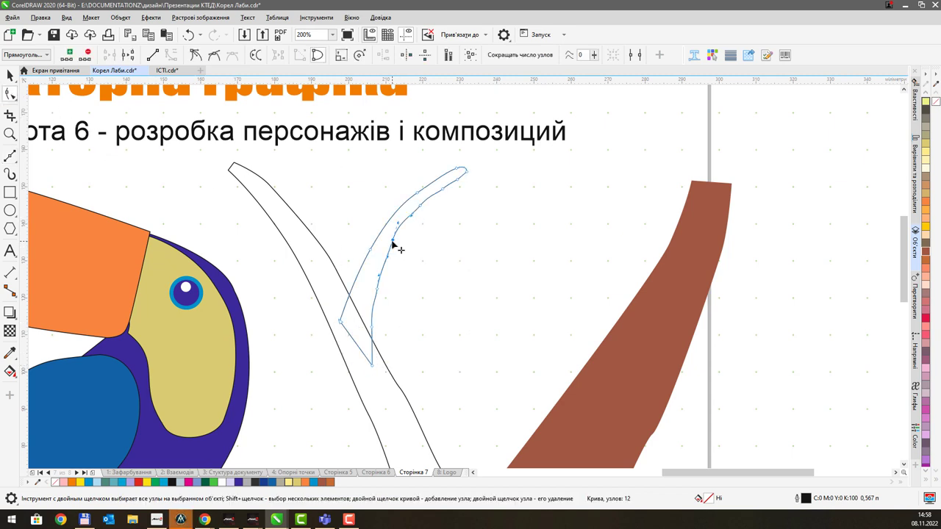
{"action": "left_click_drag", "start_coordinate": [393, 244], "coordinate": [442, 189]}
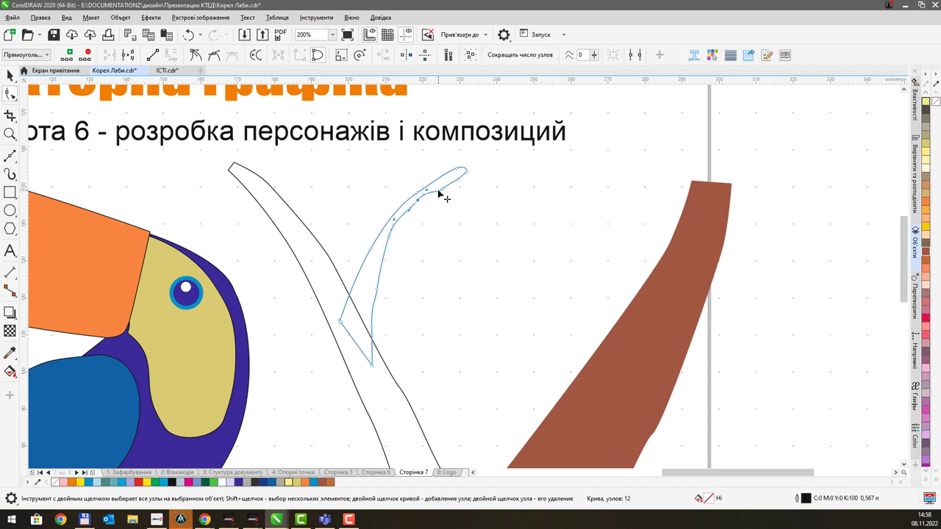
{"action": "scroll", "coordinate": [441, 193], "scroll_direction": "up", "scroll_amount": 3}
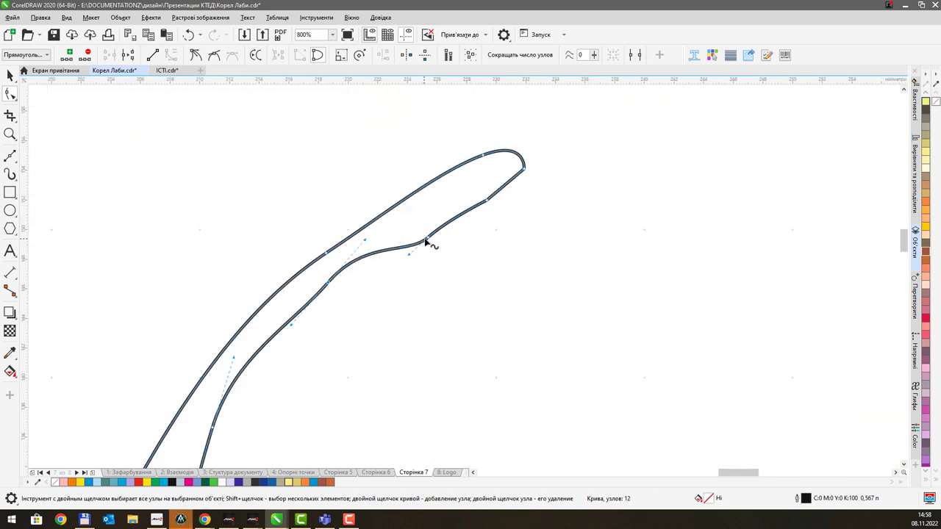
{"action": "left_click_drag", "start_coordinate": [422, 229], "coordinate": [462, 179]}
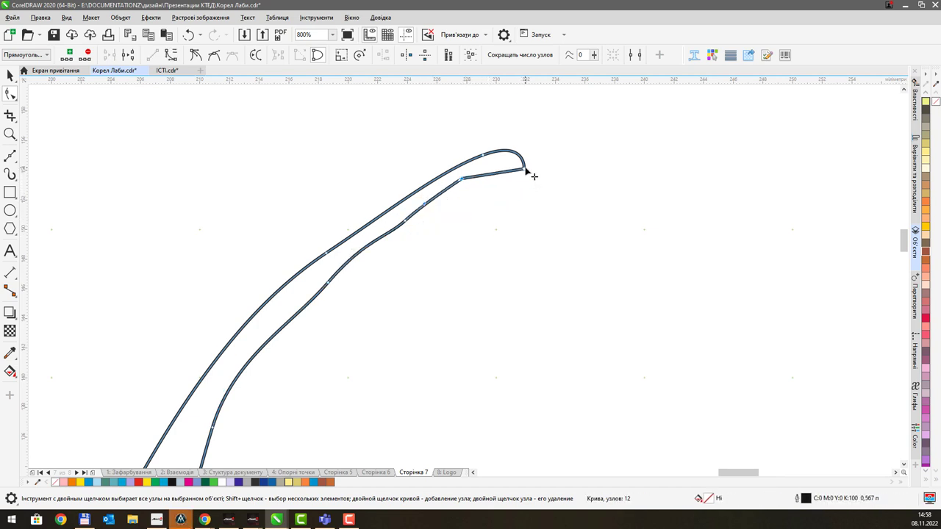
{"action": "left_click_drag", "start_coordinate": [525, 170], "coordinate": [559, 135]}
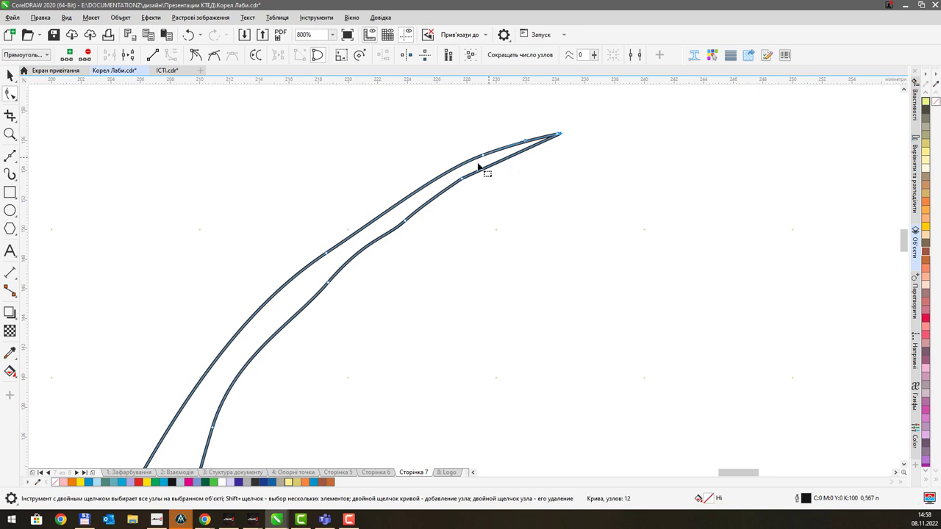
Step: Weld the branch with all the twig and offshoot outlines, and fill the merged shape with brown C0 M60 Y60 K40
{"action": "scroll", "coordinate": [478, 167], "scroll_direction": "down", "scroll_amount": 4}
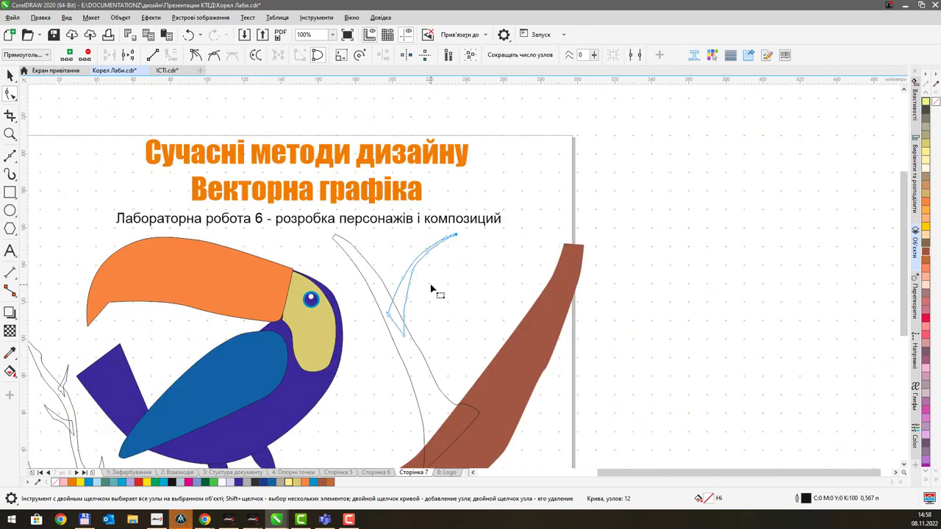
{"action": "scroll", "coordinate": [432, 289], "scroll_direction": "down", "scroll_amount": 1}
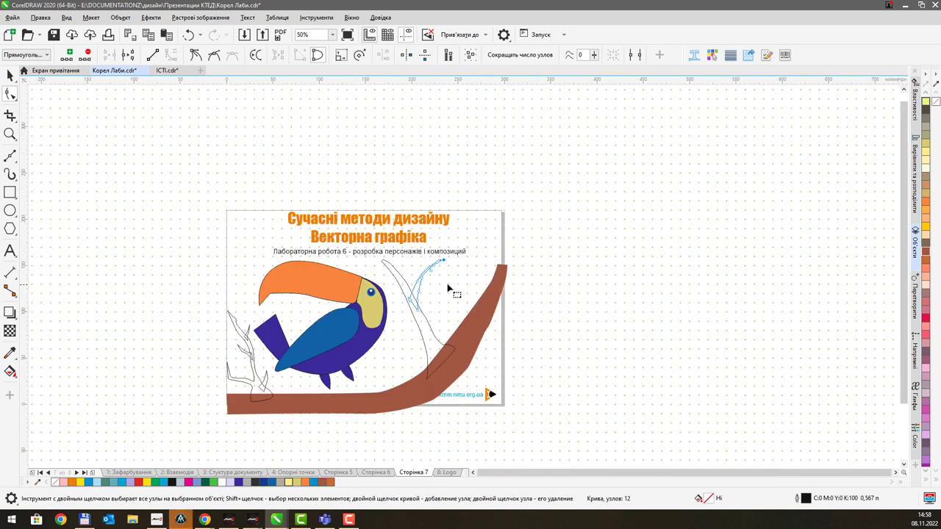
{"action": "left_click", "coordinate": [9, 76]}
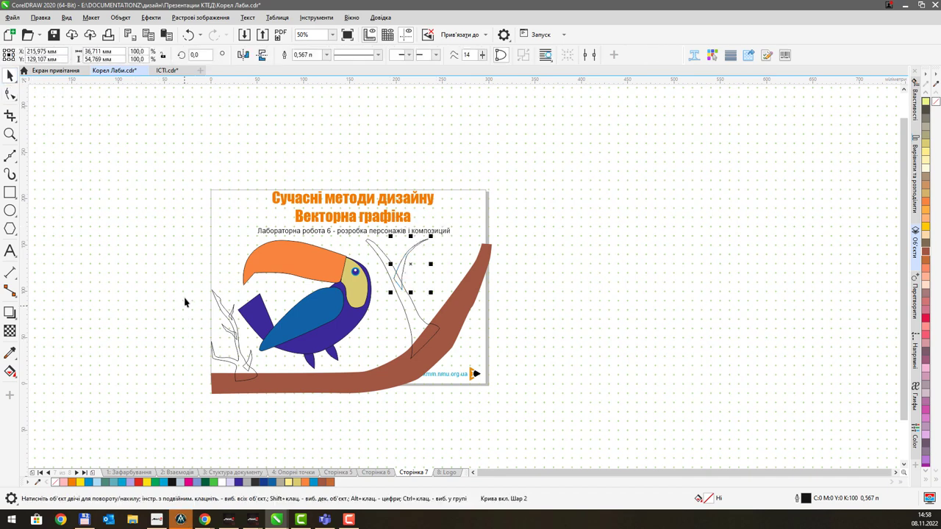
{"action": "mouse_move", "coordinate": [170, 283]}
{"action": "left_mouse_down"}
{"action": "mouse_move", "coordinate": [215, 373]}
{"action": "mouse_move", "coordinate": [262, 438]}
{"action": "left_mouse_up"}
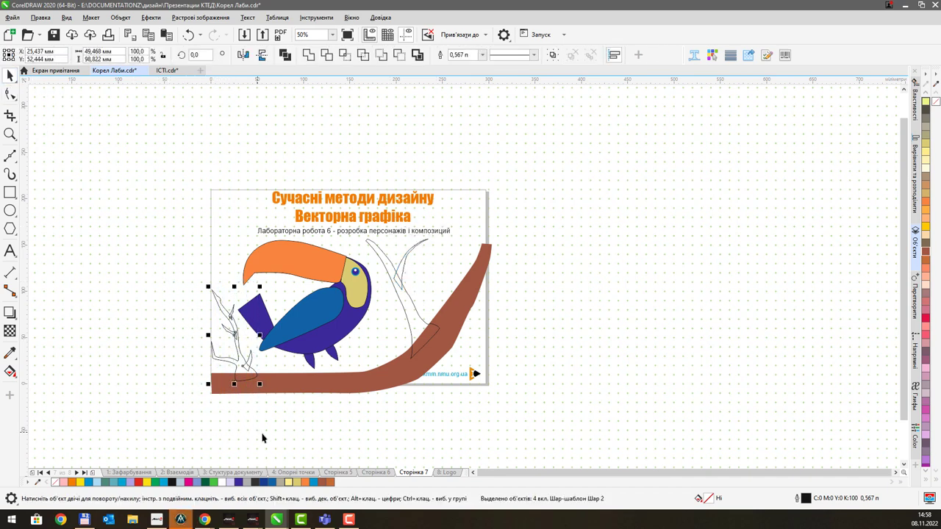
{"action": "left_click", "coordinate": [364, 384], "text": "shift"}
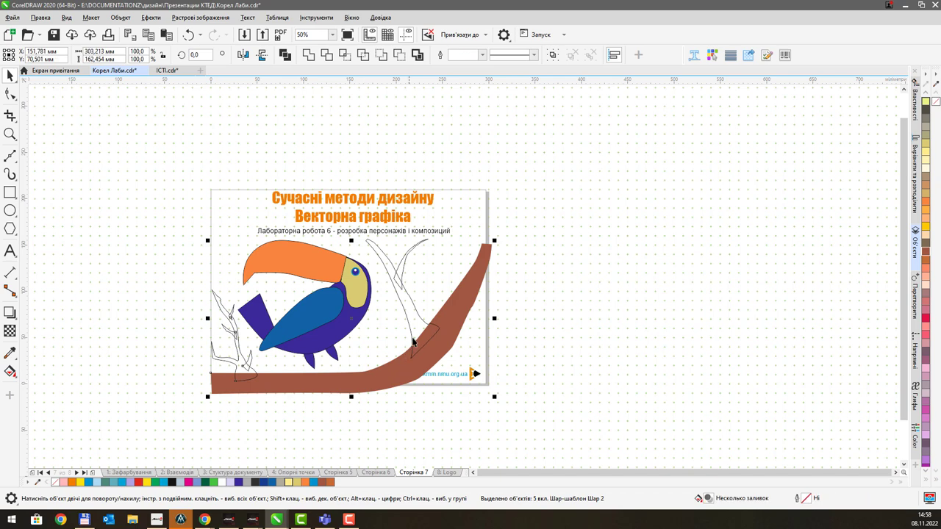
{"action": "left_click", "coordinate": [406, 257], "text": "shift"}
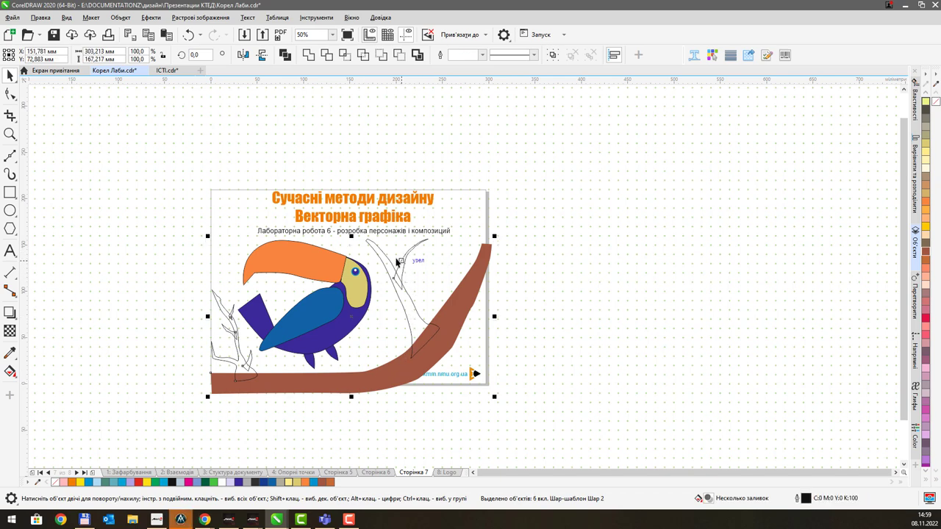
{"action": "left_click", "coordinate": [387, 257], "text": "shift"}
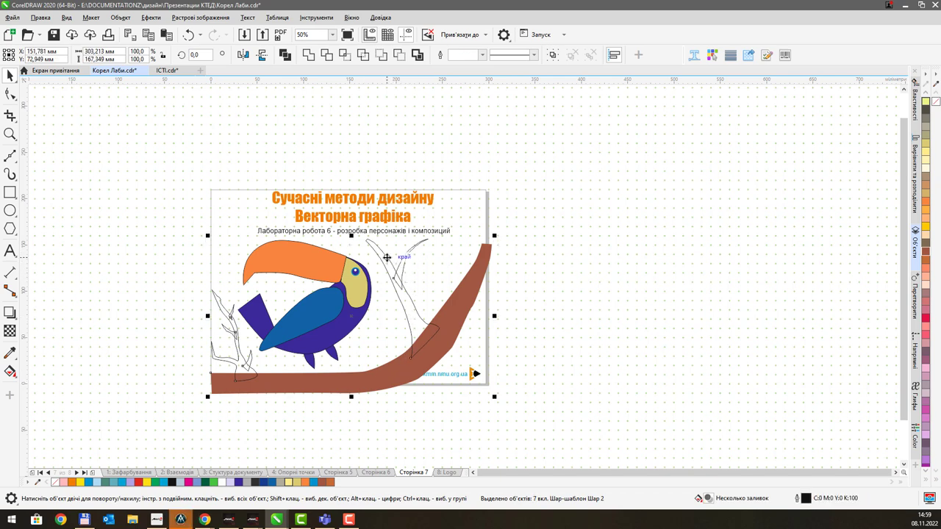
{"action": "left_click", "coordinate": [308, 55]}
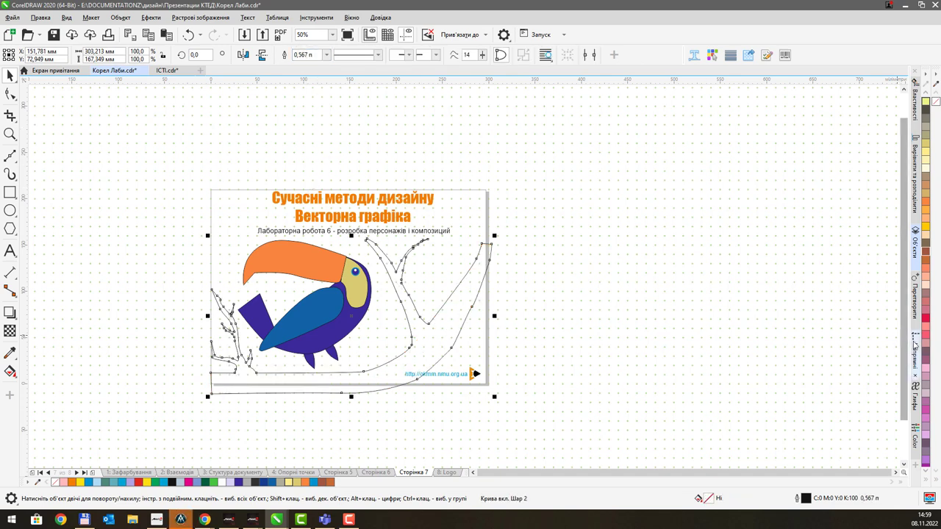
{"action": "left_click", "coordinate": [928, 250]}
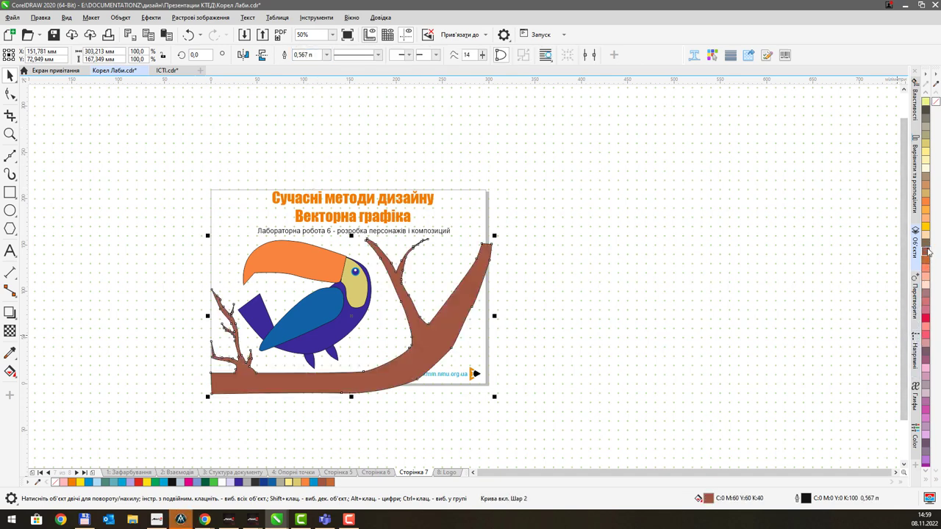
{"action": "left_click", "coordinate": [542, 285]}
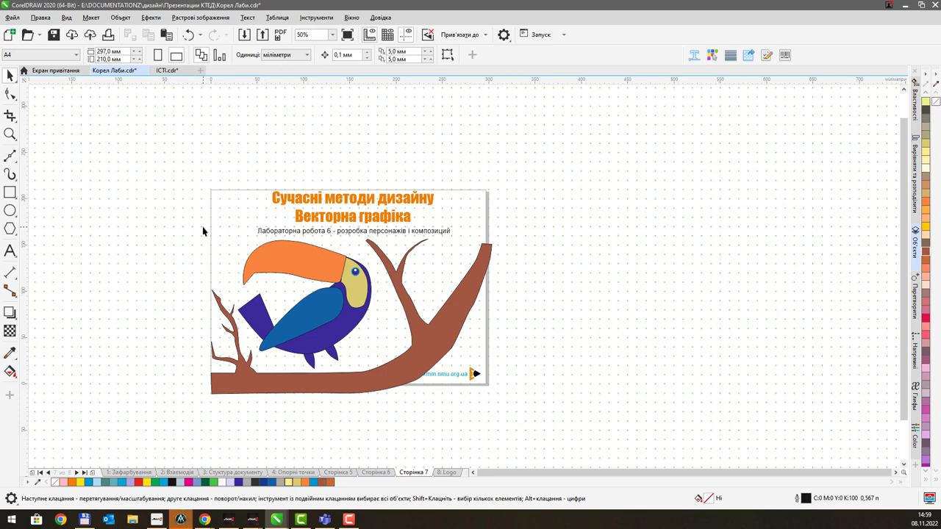
Step: Adjust the merged branch's nodes at the fork and at the inner corner where the tall twig meets the main limb
{"action": "left_click", "coordinate": [10, 95]}
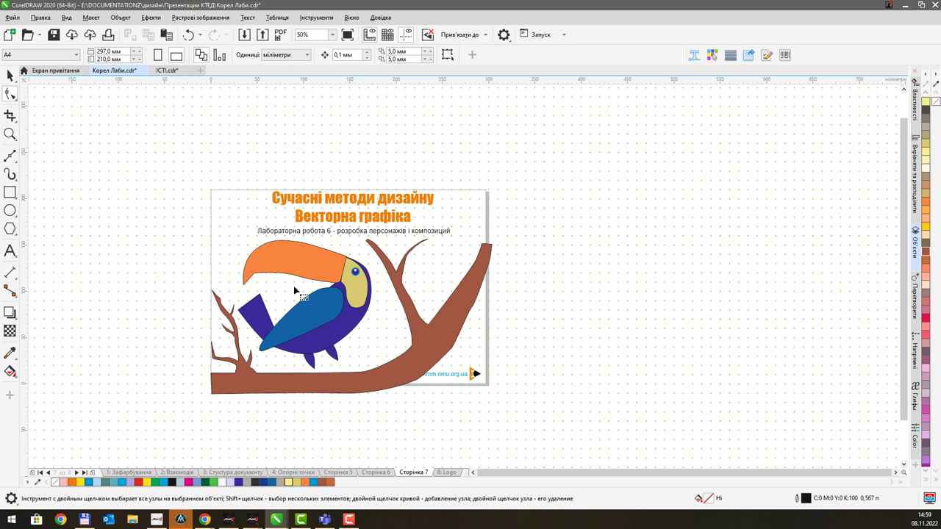
{"action": "left_click", "coordinate": [441, 316]}
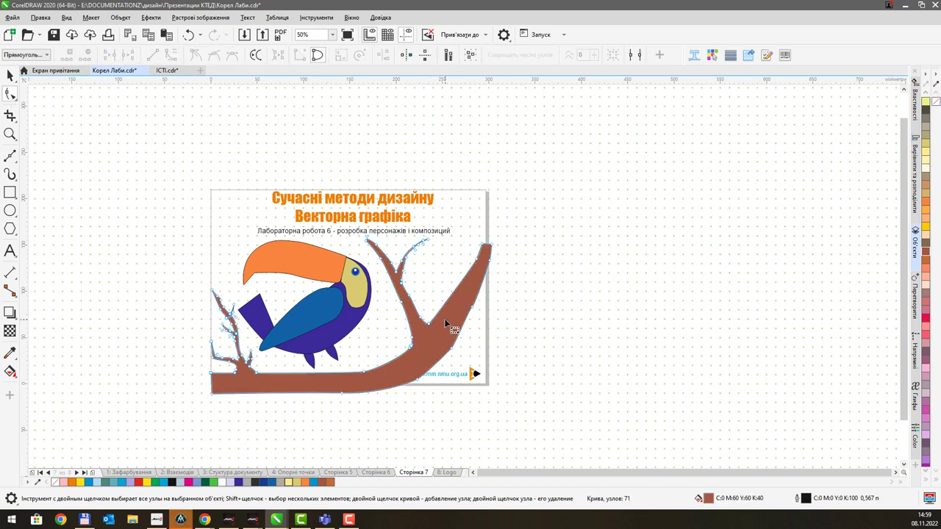
{"action": "scroll", "coordinate": [444, 318], "scroll_direction": "up", "scroll_amount": 2}
{"action": "left_click_drag", "start_coordinate": [412, 331], "coordinate": [420, 338]}
{"action": "left_click_drag", "start_coordinate": [379, 372], "coordinate": [382, 385]}
{"action": "left_click_drag", "start_coordinate": [354, 357], "coordinate": [382, 386]}
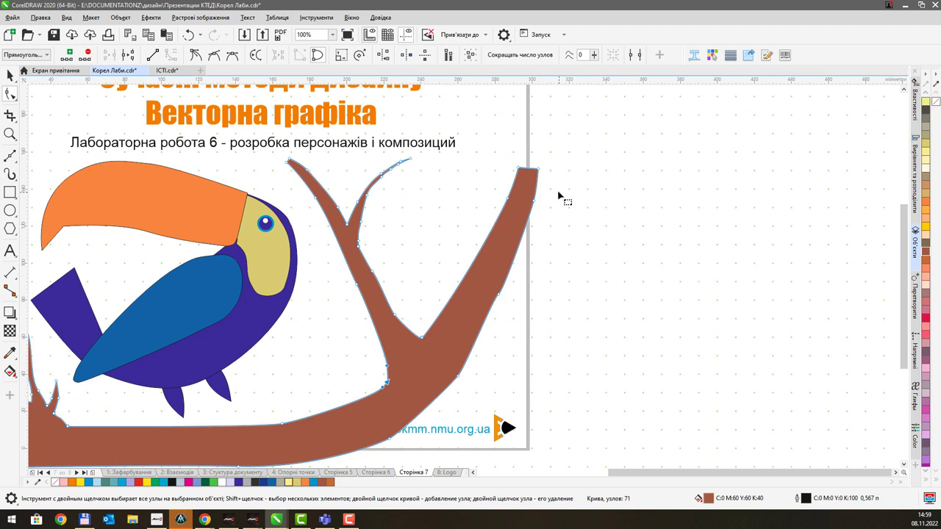
Step: Pull the branch's upper tip in to the page edge and reshape the nodes along its outer edge down to the bend
{"action": "left_click_drag", "start_coordinate": [556, 168], "coordinate": [529, 206]}
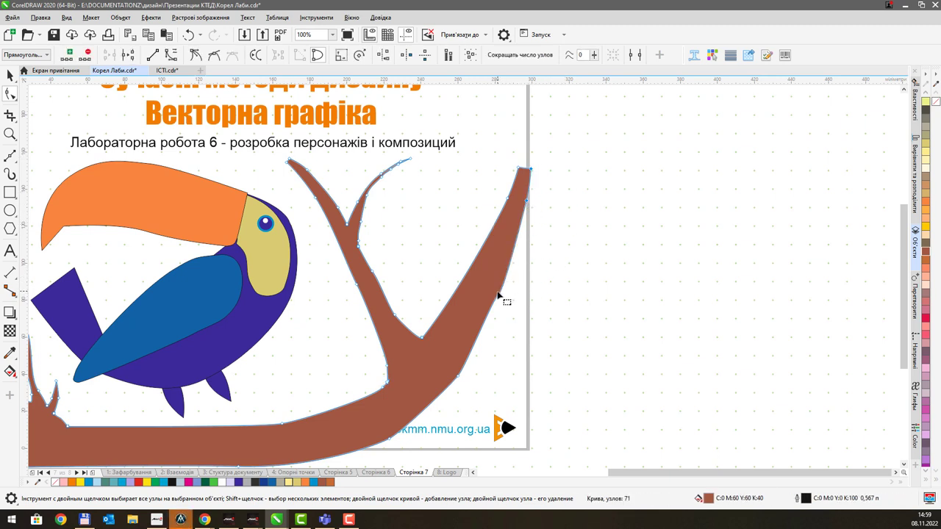
{"action": "left_click_drag", "start_coordinate": [512, 262], "coordinate": [508, 255]}
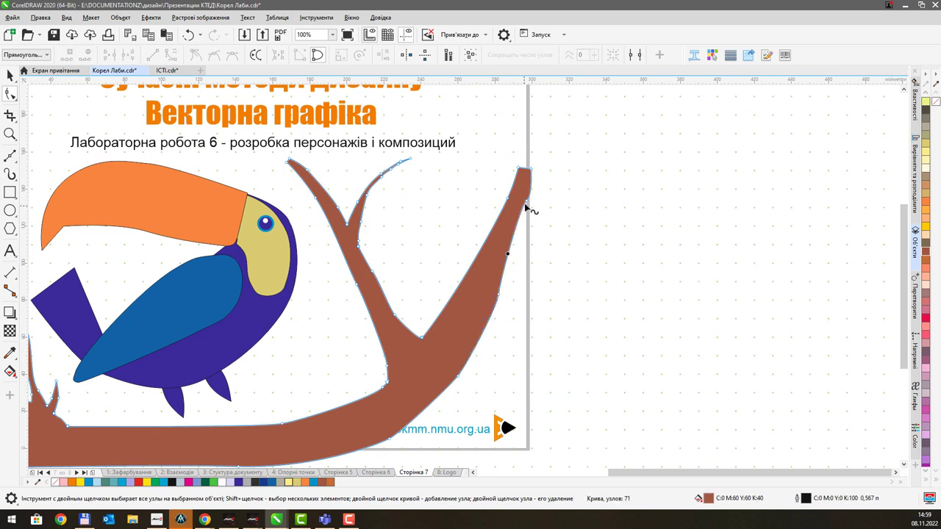
{"action": "left_click_drag", "start_coordinate": [527, 201], "coordinate": [523, 201]}
{"action": "mouse_move", "coordinate": [499, 302]}
{"action": "left_mouse_down"}
{"action": "mouse_move", "coordinate": [536, 300]}
{"action": "mouse_move", "coordinate": [519, 310]}
{"action": "mouse_move", "coordinate": [552, 309]}
{"action": "left_mouse_up"}
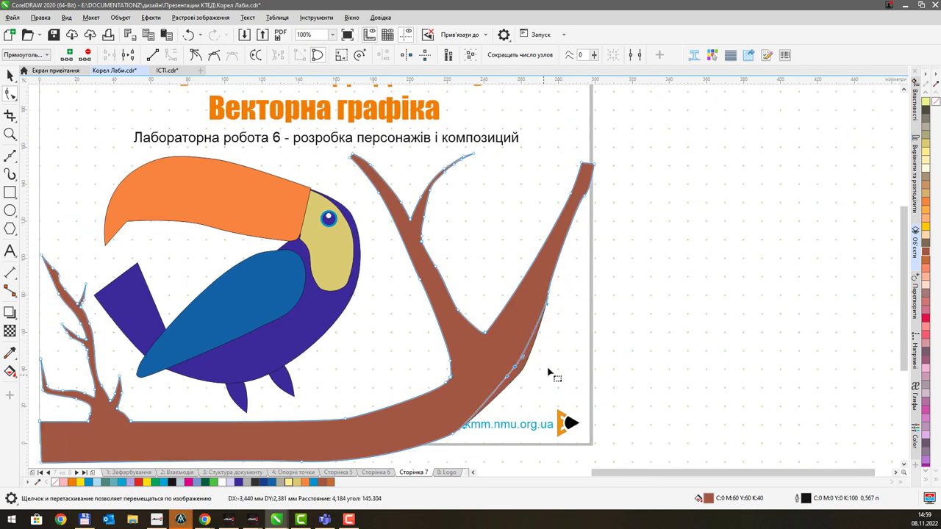
{"action": "left_click_drag", "start_coordinate": [556, 353], "coordinate": [583, 346]}
{"action": "left_click_drag", "start_coordinate": [489, 374], "coordinate": [534, 372]}
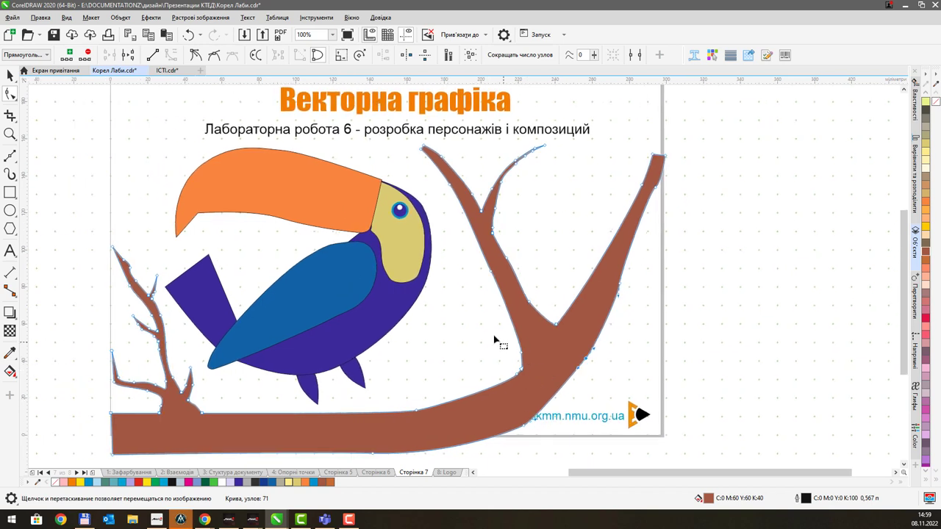
Step: Draw a thin closed Bezier leg from the toucan's front thigh tip down to the branch, and fill it yellow C0 M20 Y100 K0
{"action": "left_click_drag", "start_coordinate": [477, 326], "coordinate": [495, 353]}
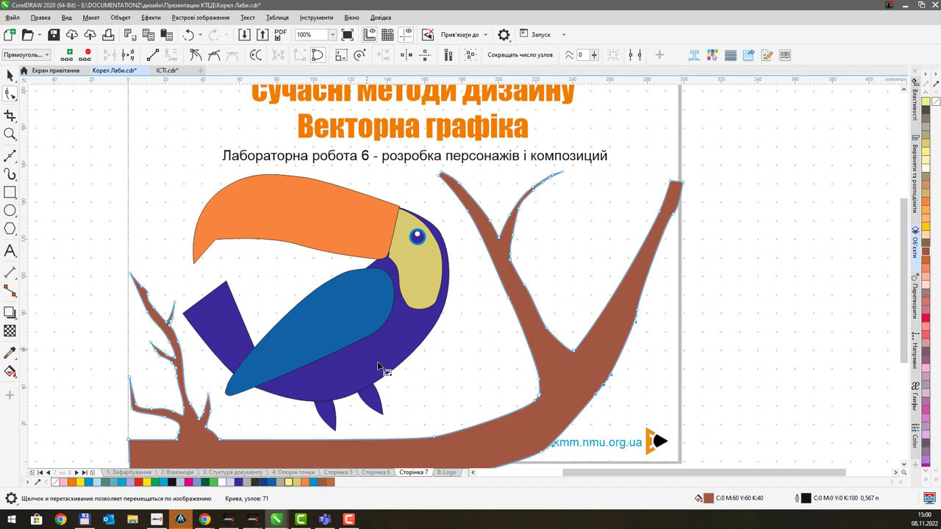
{"action": "scroll", "coordinate": [379, 366], "scroll_direction": "down", "scroll_amount": 3}
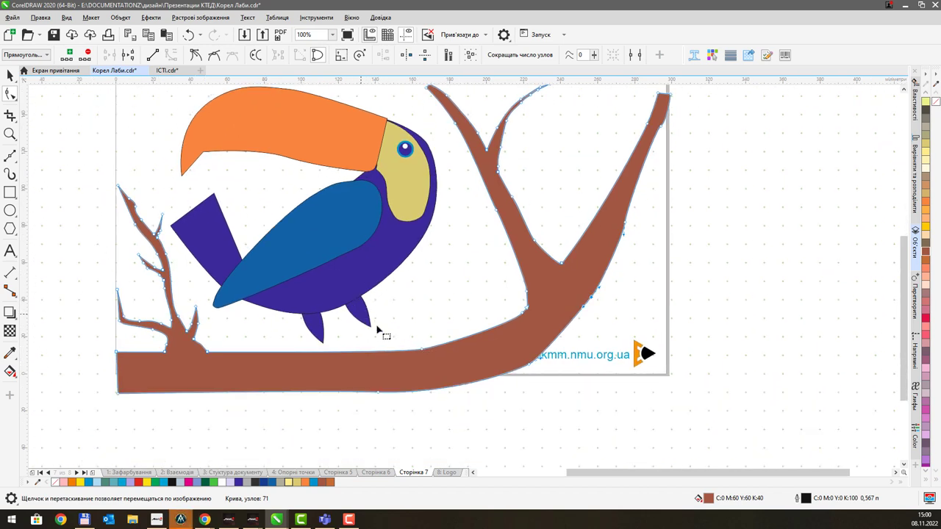
{"action": "scroll", "coordinate": [379, 283], "scroll_direction": "up", "scroll_amount": 1}
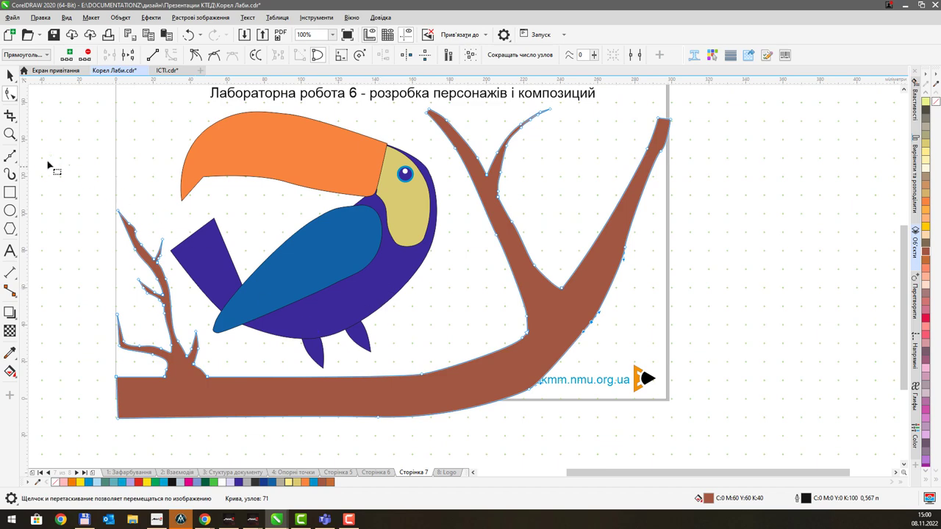
{"action": "scroll", "coordinate": [382, 358], "scroll_direction": "up", "scroll_amount": 2}
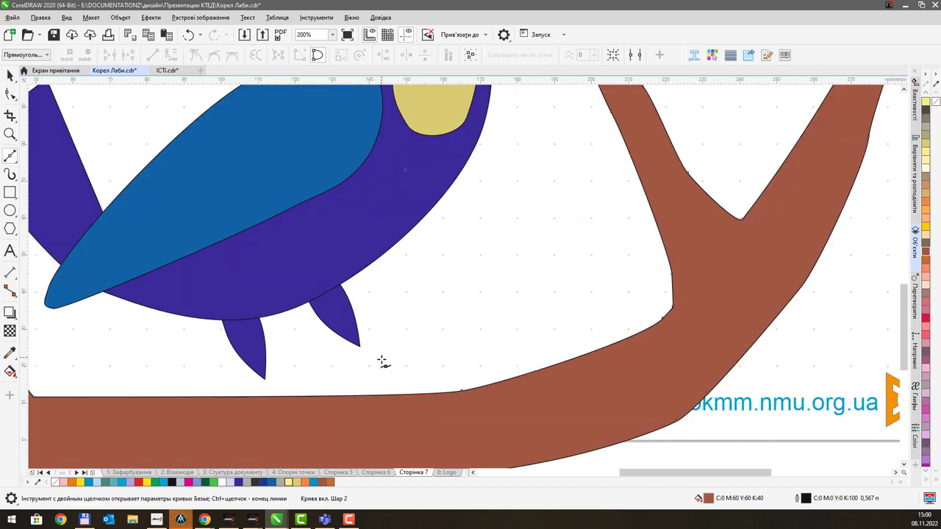
{"action": "left_click_drag", "start_coordinate": [402, 354], "coordinate": [371, 348]}
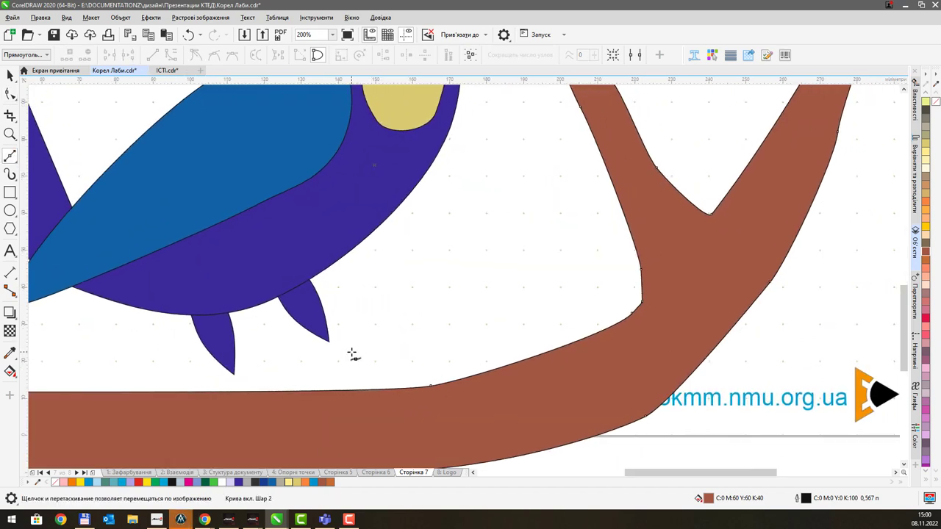
{"action": "scroll", "coordinate": [352, 355], "scroll_direction": "up", "scroll_amount": 2}
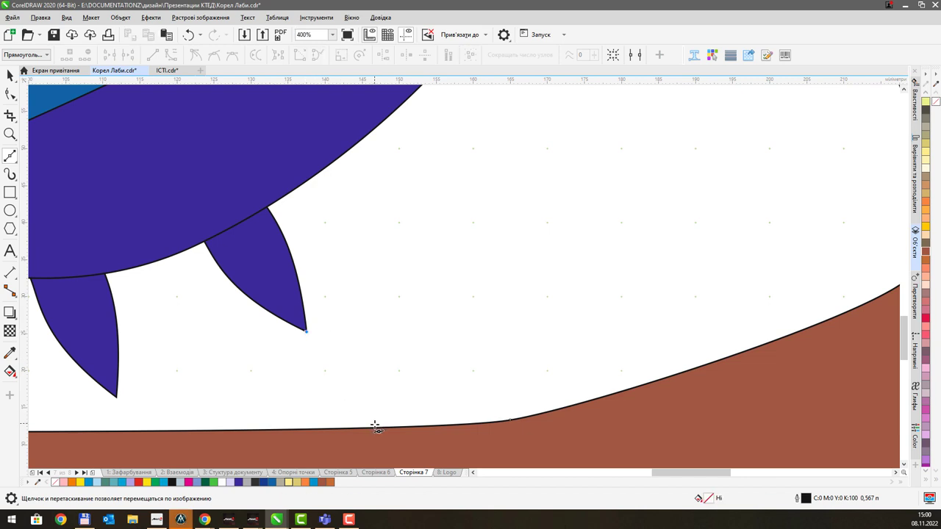
{"action": "left_click", "coordinate": [376, 428]}
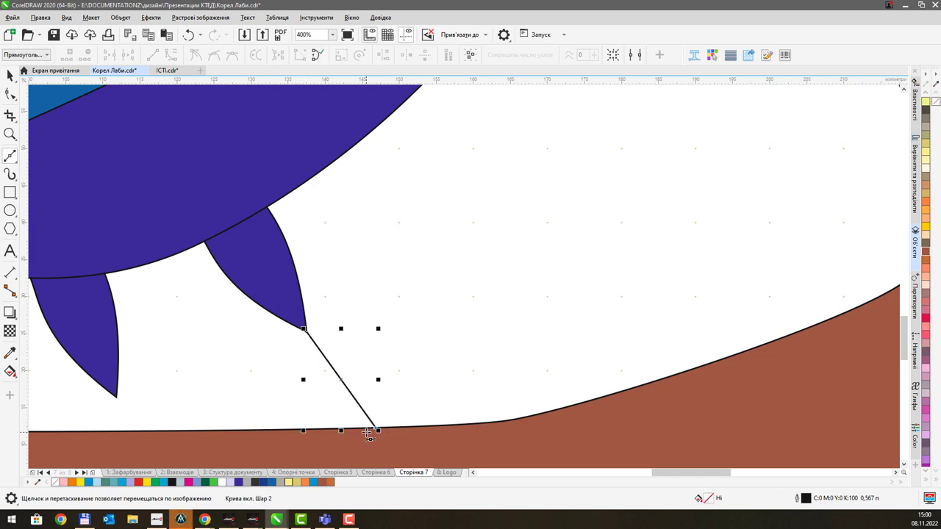
{"action": "left_click", "coordinate": [370, 431]}
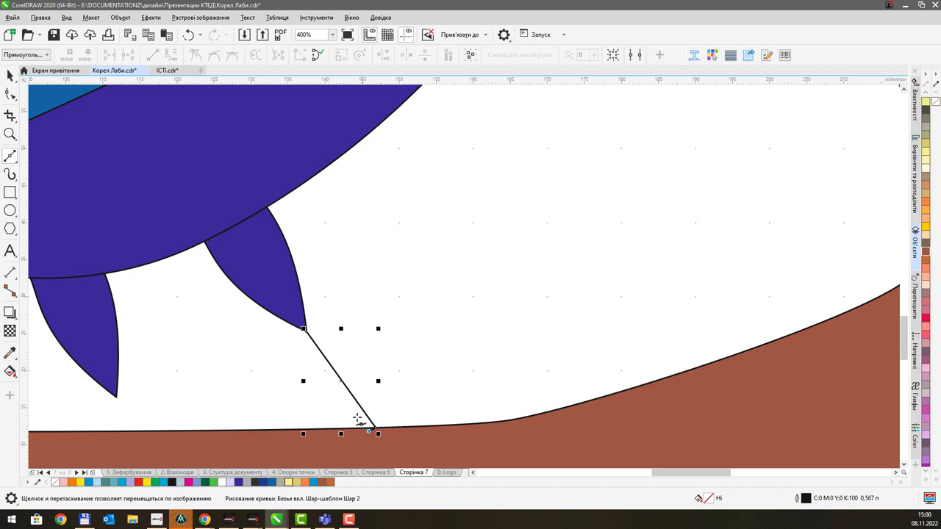
{"action": "left_click", "coordinate": [286, 320]}
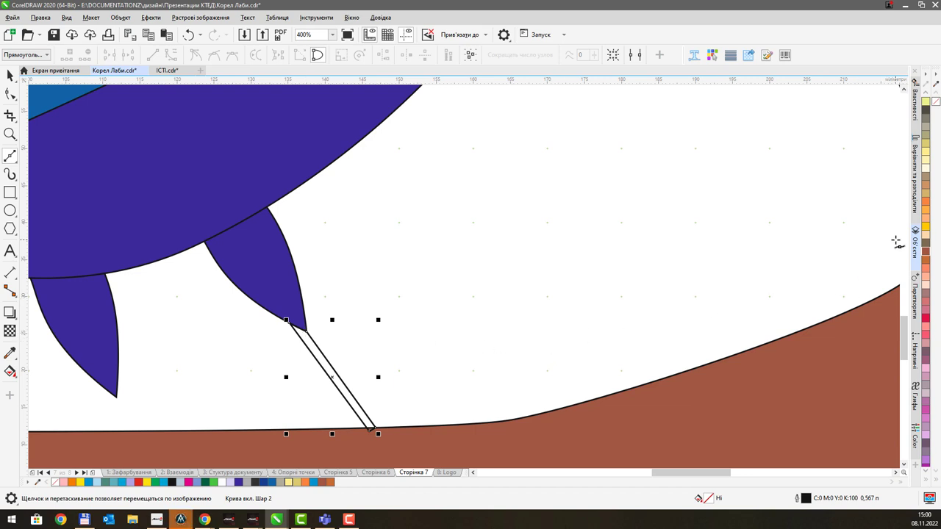
{"action": "left_click", "coordinate": [928, 231]}
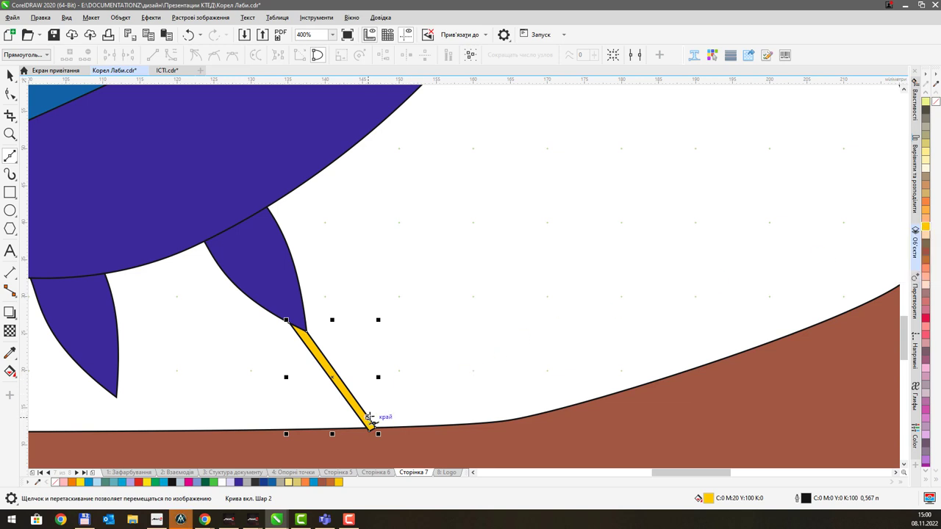
Step: Draw a closed Bezier toe from the leg's lower end forward over the branch, and fill it yellow C0 M20 Y100 K0
{"action": "scroll", "coordinate": [369, 417], "scroll_direction": "up", "scroll_amount": 1}
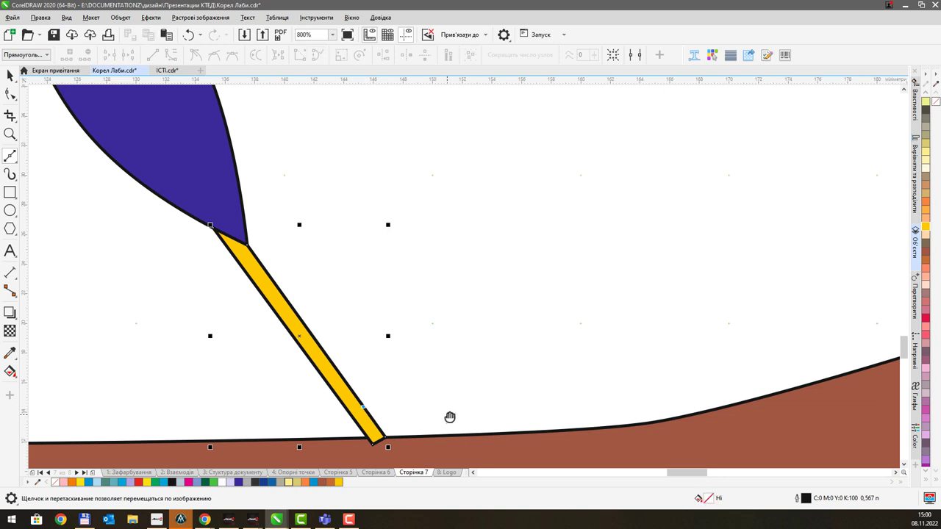
{"action": "mouse_move", "coordinate": [446, 418]}
{"action": "left_mouse_down"}
{"action": "mouse_move", "coordinate": [431, 361]}
{"action": "mouse_move", "coordinate": [460, 383]}
{"action": "left_mouse_up"}
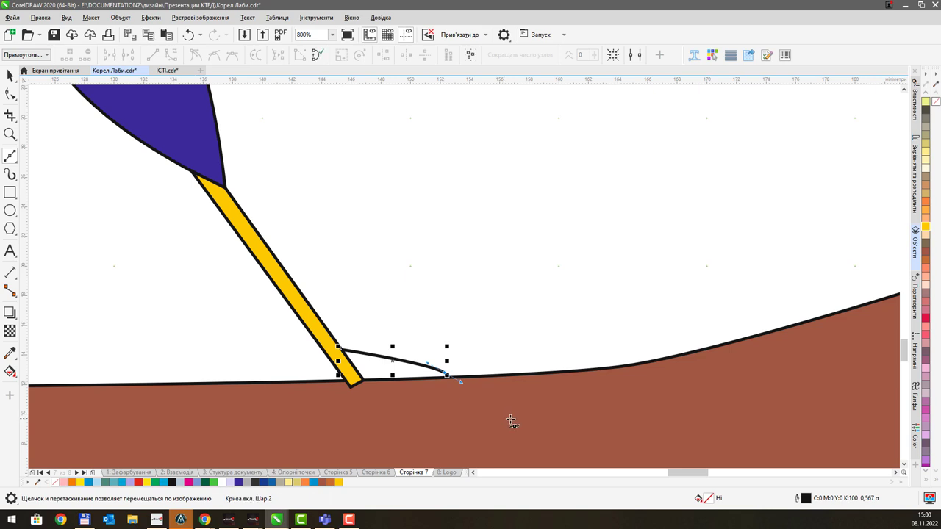
{"action": "left_click_drag", "start_coordinate": [524, 434], "coordinate": [518, 375]}
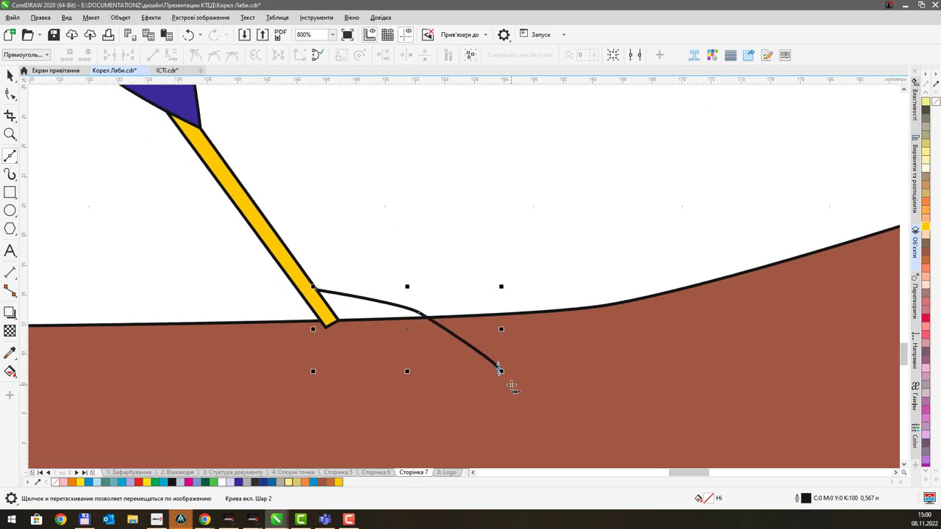
{"action": "left_click", "coordinate": [511, 386]}
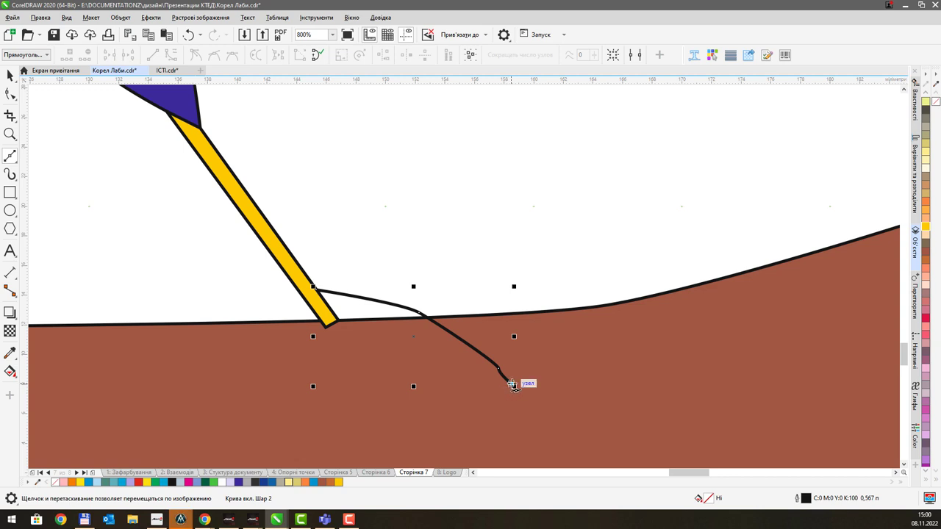
{"action": "key", "text": "ctrl+z"}
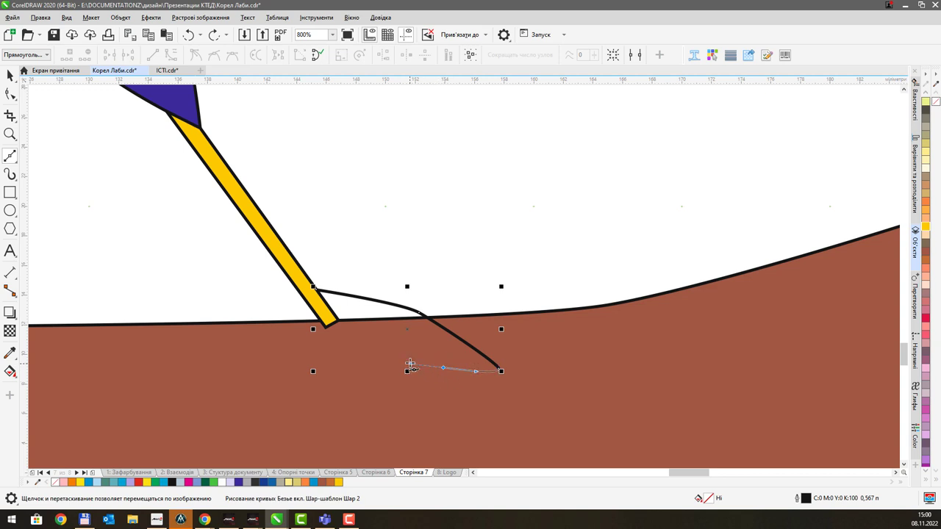
{"action": "left_click_drag", "start_coordinate": [411, 363], "coordinate": [408, 363]}
{"action": "left_click", "coordinate": [375, 337]}
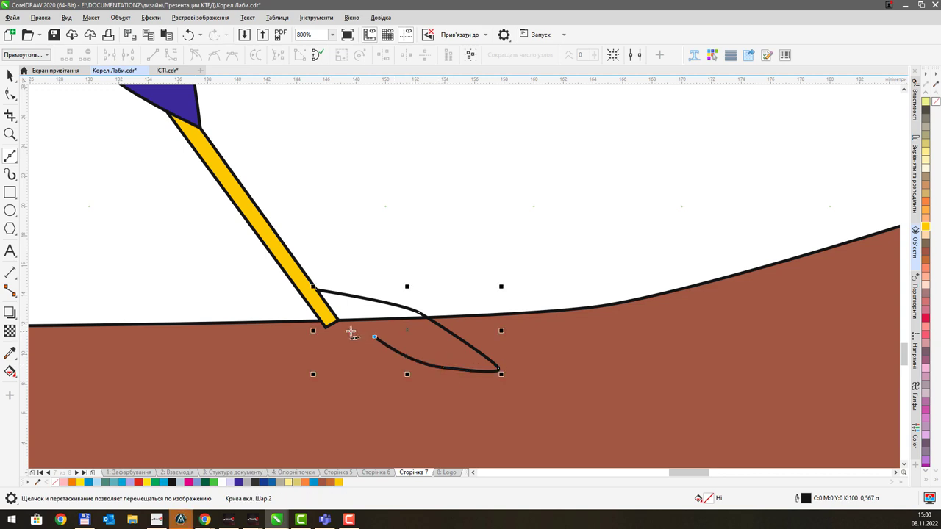
{"action": "left_click", "coordinate": [324, 312]}
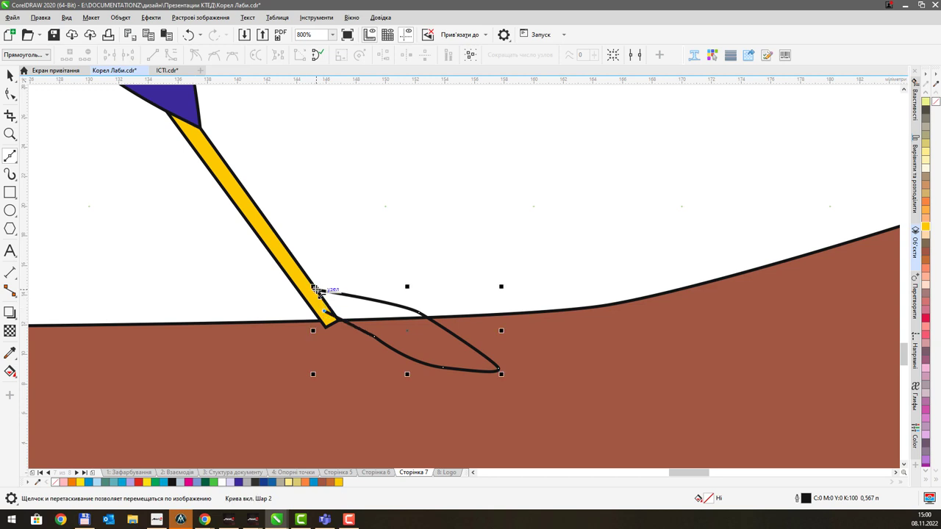
{"action": "left_click", "coordinate": [318, 291]}
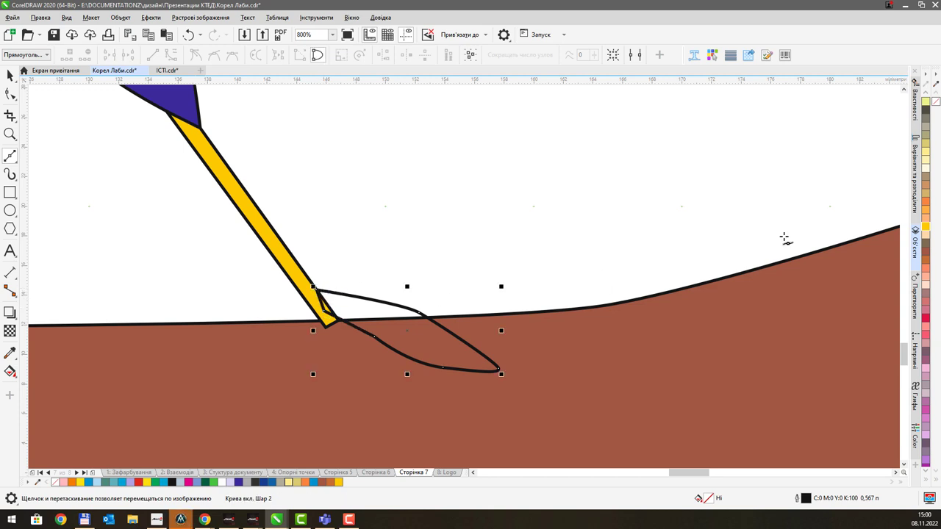
{"action": "left_click", "coordinate": [924, 228]}
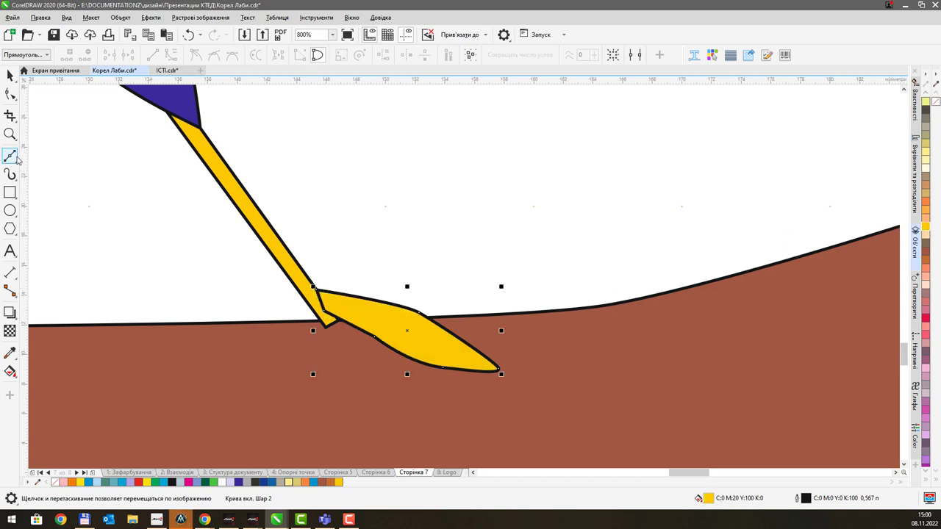
Step: Make the toe's tip node a cusp, then arch the upper edge and curve the lower edge inward to form a pointed claw
{"action": "left_click", "coordinate": [11, 93]}
{"action": "left_click", "coordinate": [498, 369]}
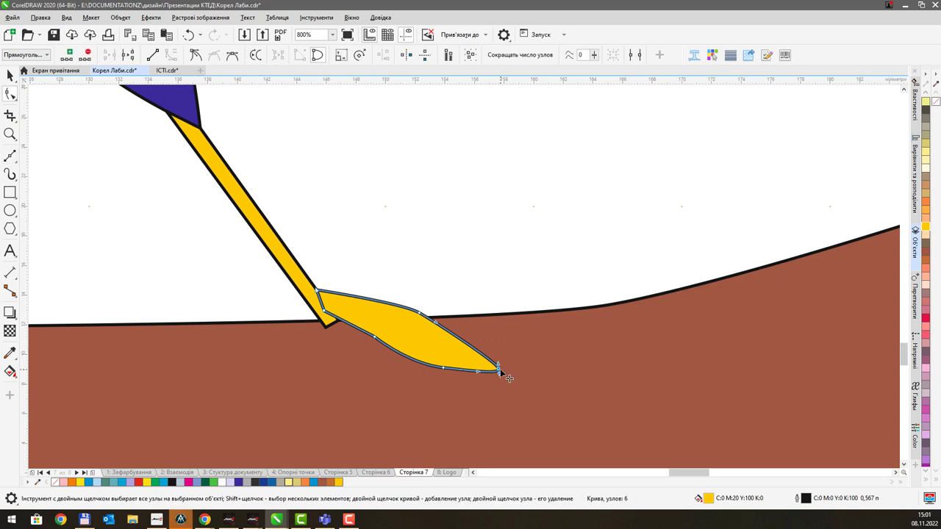
{"action": "left_click", "coordinate": [197, 56]}
{"action": "left_click_drag", "start_coordinate": [498, 368], "coordinate": [471, 322]}
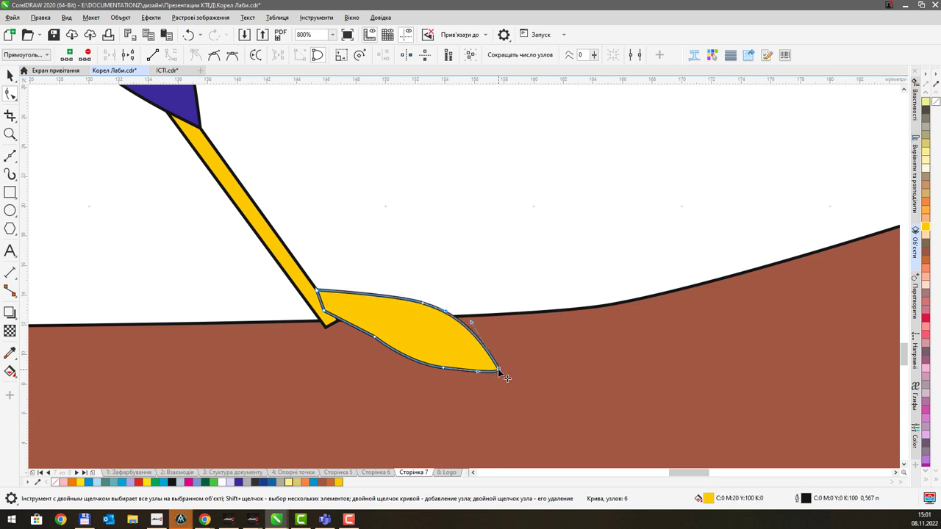
{"action": "left_click", "coordinate": [497, 370]}
{"action": "left_click_drag", "start_coordinate": [498, 373], "coordinate": [360, 321]}
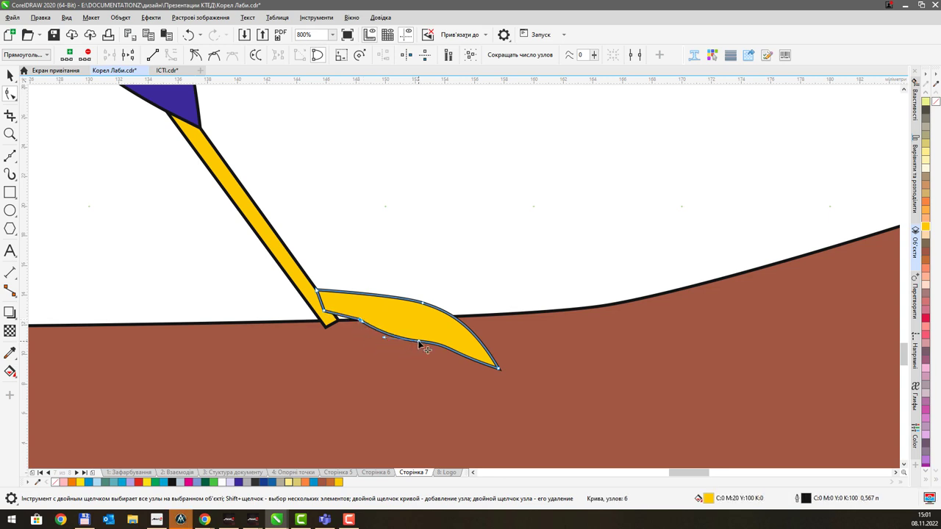
{"action": "left_click_drag", "start_coordinate": [425, 346], "coordinate": [444, 349]}
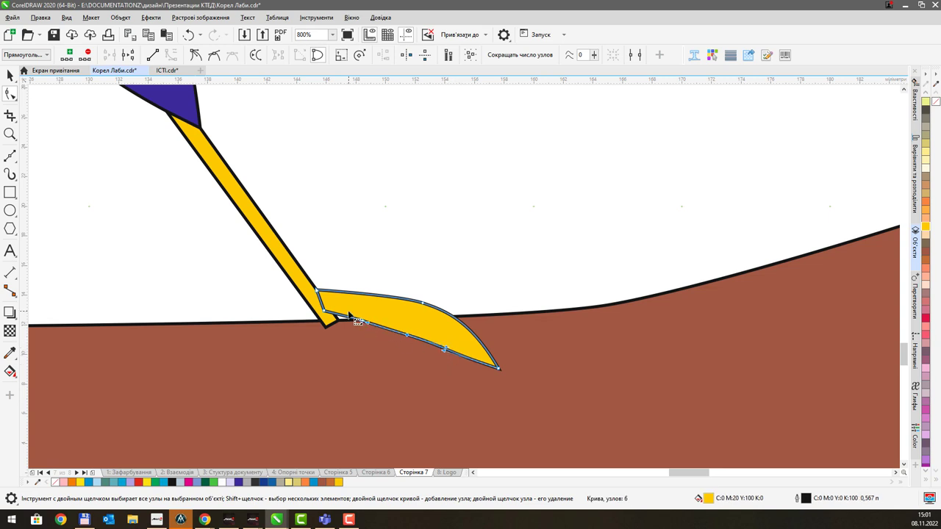
{"action": "left_click_drag", "start_coordinate": [406, 335], "coordinate": [430, 292]}
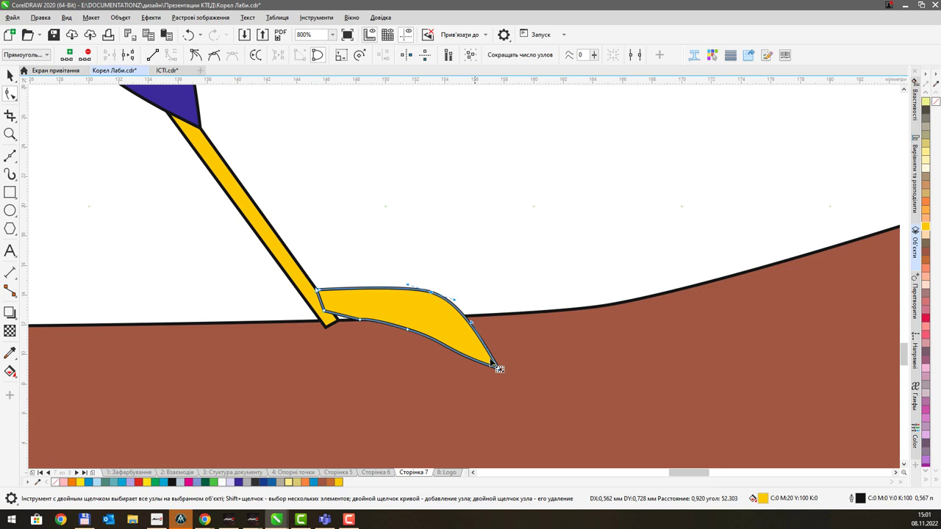
{"action": "left_click", "coordinate": [369, 327]}
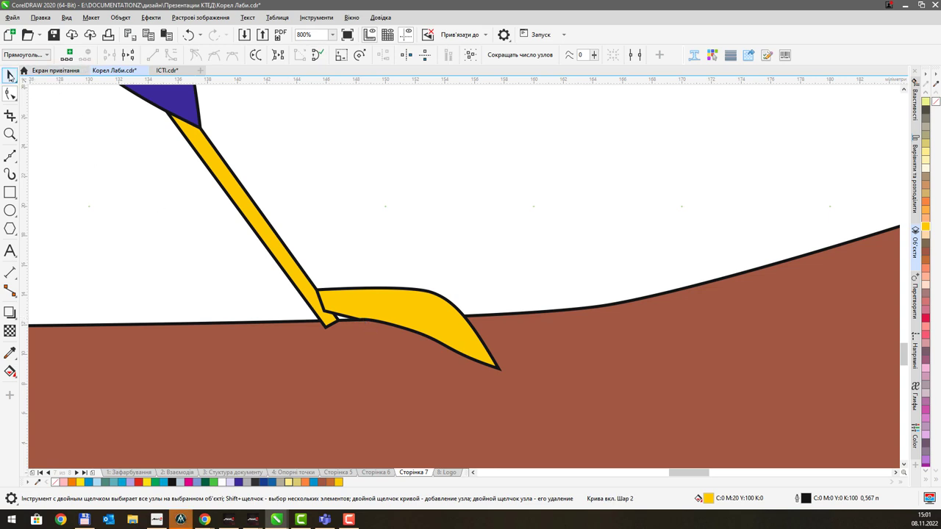
Step: Duplicate the toe just below the original, scale the copy to 60%, and rotate it to about 345.1°
{"action": "left_click", "coordinate": [10, 75]}
{"action": "left_click", "coordinate": [399, 320]}
{"action": "left_click_drag", "start_coordinate": [410, 318], "coordinate": [365, 346]}
{"action": "key", "text": "ctrl+z"}
{"action": "key", "text": "ctrl+d"}
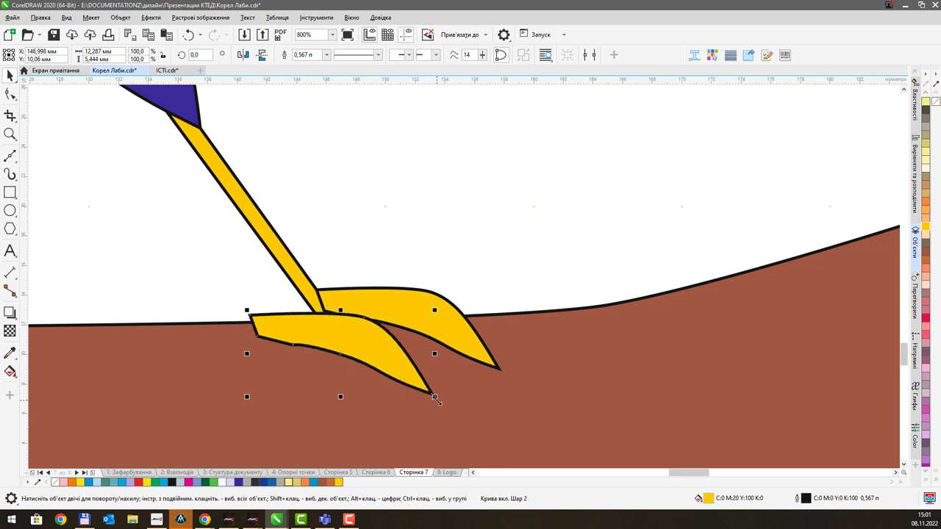
{"action": "left_click_drag", "start_coordinate": [435, 397], "coordinate": [360, 361]}
{"action": "left_click_drag", "start_coordinate": [326, 332], "coordinate": [362, 335]}
{"action": "left_click", "coordinate": [377, 337]}
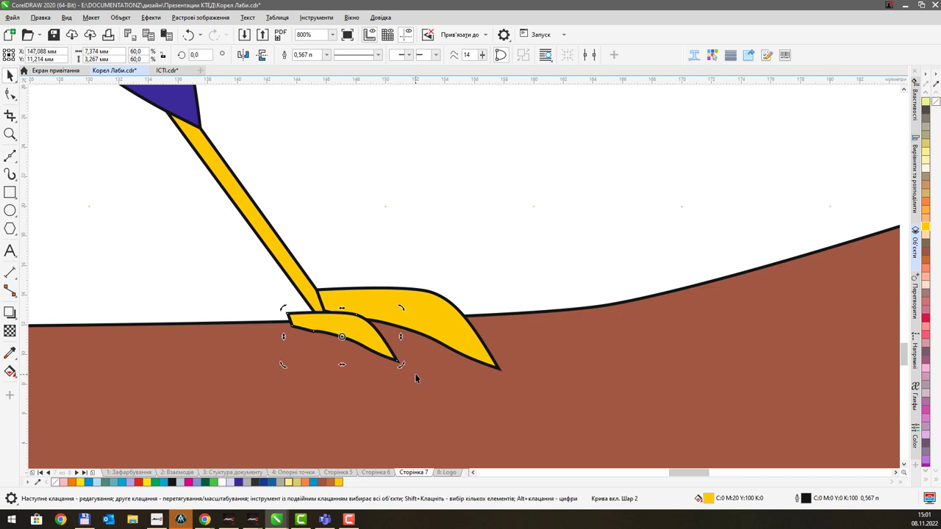
{"action": "left_click_drag", "start_coordinate": [400, 364], "coordinate": [388, 373]}
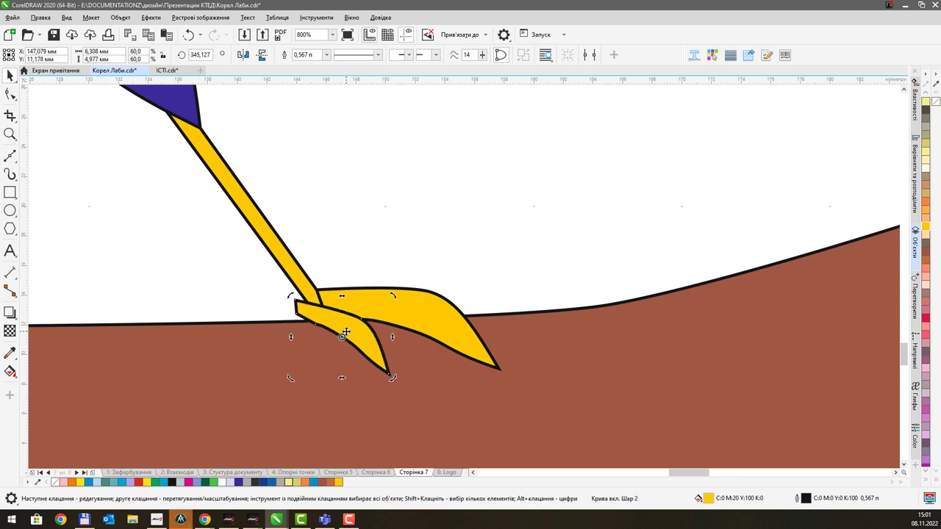
Step: Shift the small front toe slightly forward and down, and reshape its rear nodes into a heel extending behind the leg onto the branch
{"action": "left_click_drag", "start_coordinate": [345, 332], "coordinate": [354, 340]}
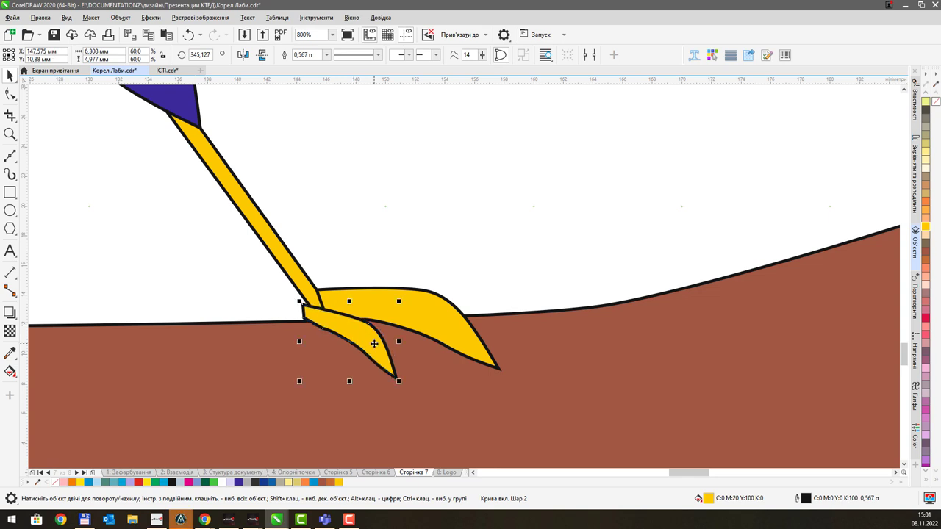
{"action": "left_click", "coordinate": [10, 98]}
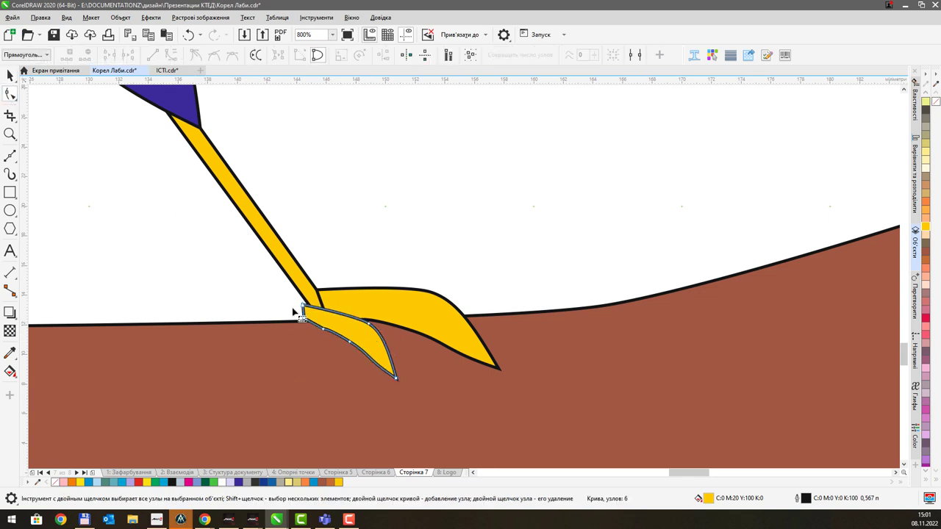
{"action": "mouse_move", "coordinate": [301, 309]}
{"action": "left_mouse_down"}
{"action": "mouse_move", "coordinate": [265, 302]}
{"action": "mouse_move", "coordinate": [287, 307]}
{"action": "mouse_move", "coordinate": [283, 321]}
{"action": "mouse_move", "coordinate": [265, 321]}
{"action": "mouse_move", "coordinate": [281, 299]}
{"action": "mouse_move", "coordinate": [315, 300]}
{"action": "left_mouse_up"}
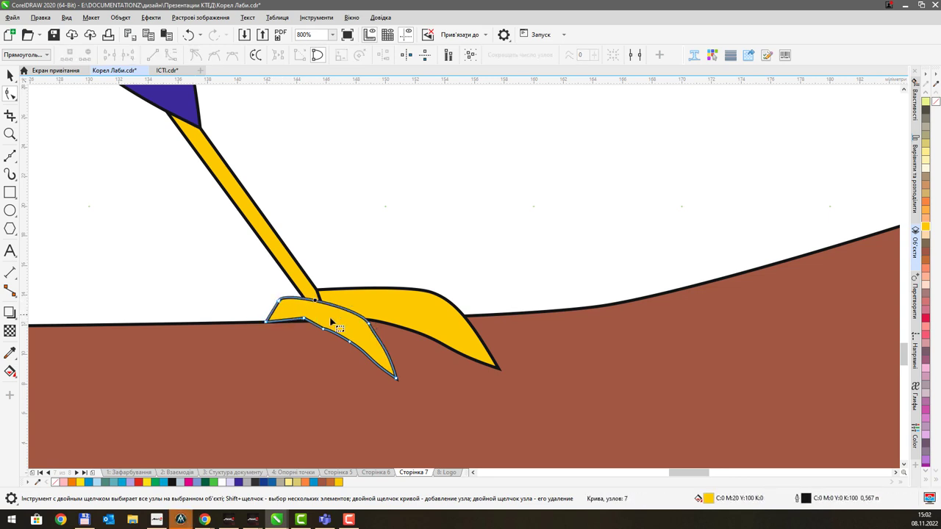
{"action": "left_click_drag", "start_coordinate": [371, 325], "coordinate": [299, 315]}
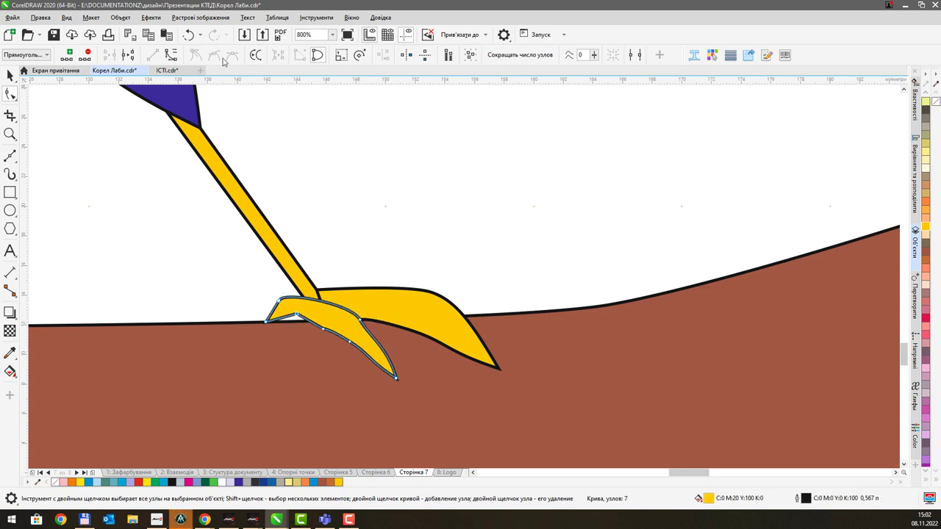
{"action": "left_click", "coordinate": [321, 323]}
{"action": "scroll", "coordinate": [300, 318], "scroll_direction": "up", "scroll_amount": 2}
{"action": "left_click_drag", "start_coordinate": [299, 319], "coordinate": [294, 322]}
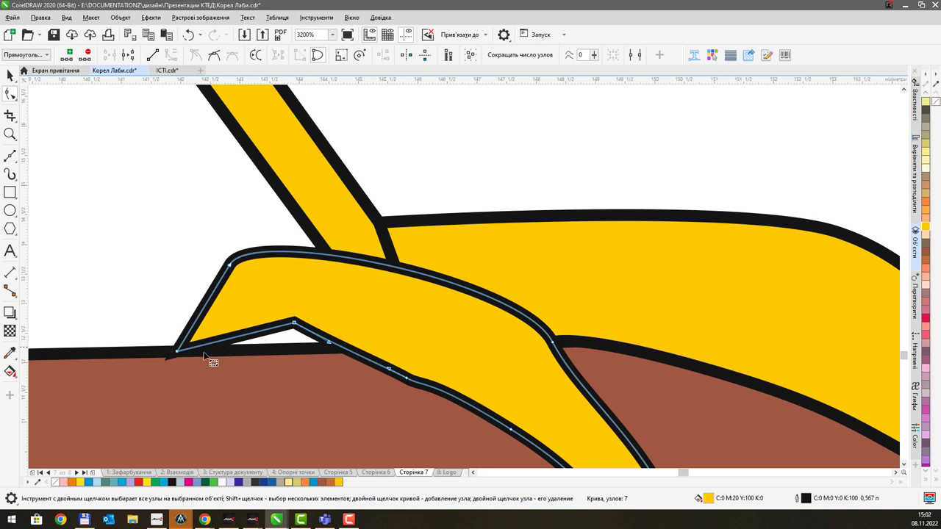
Step: Convert the heel's straight lower edge to a curve, arch it upward, and lower the inner node where it meets the toe
{"action": "left_click_drag", "start_coordinate": [163, 332], "coordinate": [218, 358]}
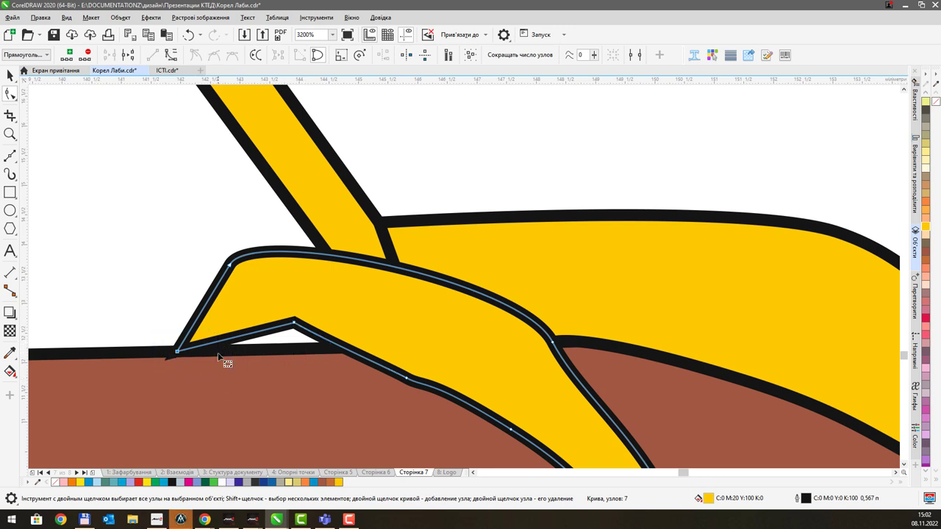
{"action": "left_click", "coordinate": [170, 56]}
{"action": "left_click", "coordinate": [214, 56]}
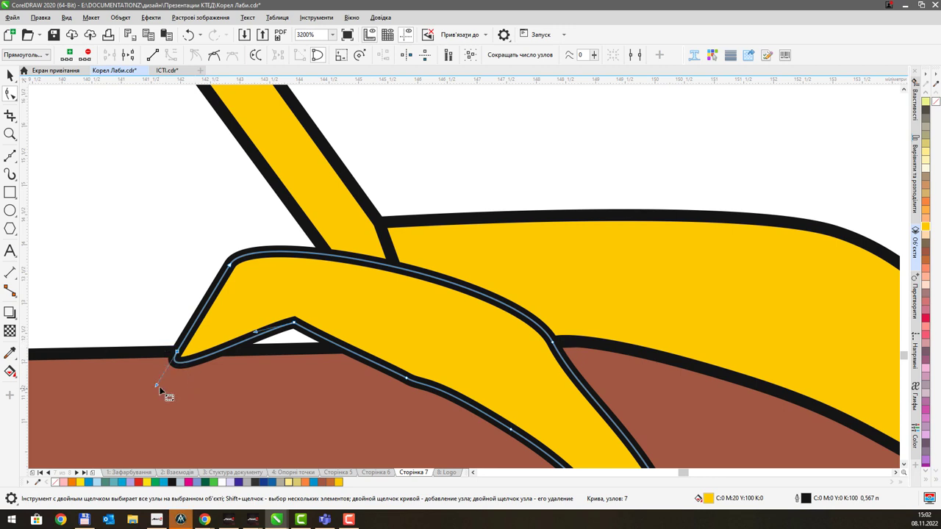
{"action": "left_click_drag", "start_coordinate": [160, 389], "coordinate": [231, 313]}
{"action": "left_click", "coordinate": [294, 323]}
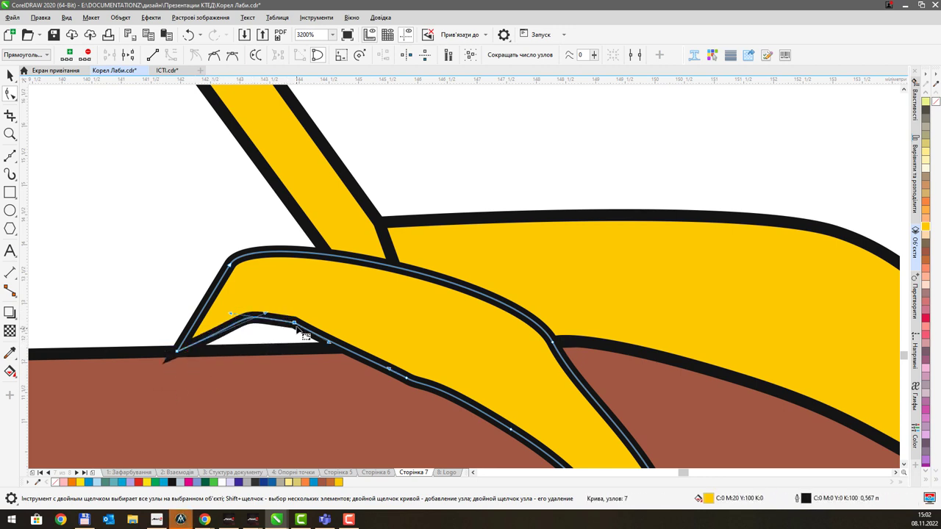
{"action": "left_click_drag", "start_coordinate": [297, 328], "coordinate": [284, 342]}
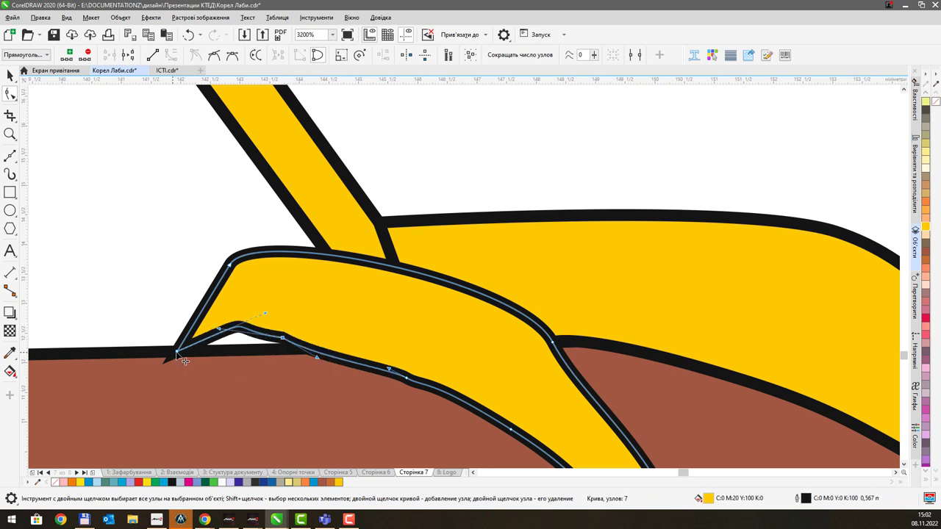
Step: Pull the heel's rear tip farther back to rest on the branch's upper edge, adjusting the lower edge's curve handle
{"action": "left_click_drag", "start_coordinate": [176, 351], "coordinate": [151, 371]}
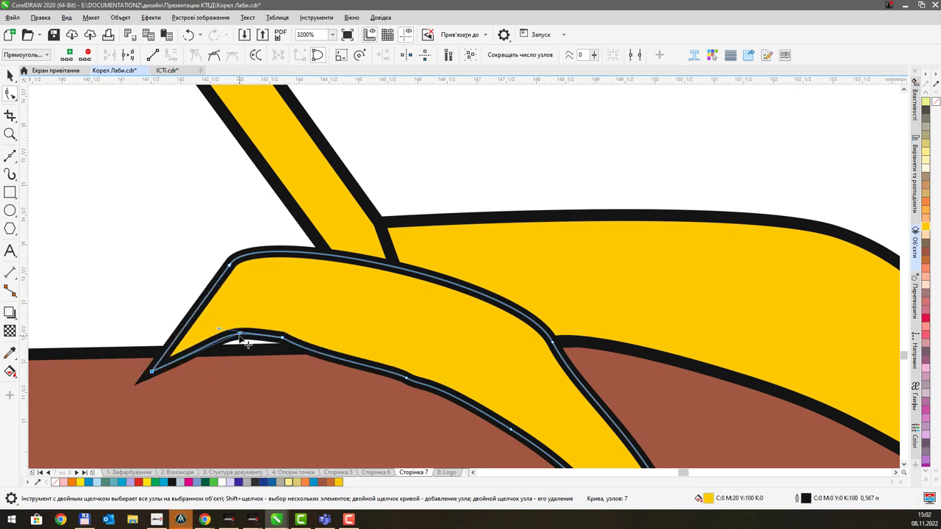
{"action": "left_click_drag", "start_coordinate": [239, 335], "coordinate": [239, 344]}
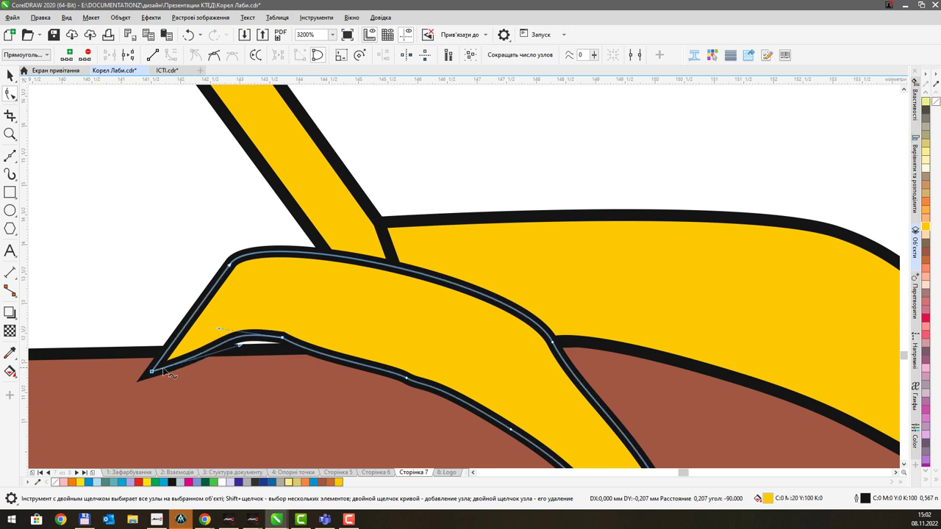
{"action": "left_click_drag", "start_coordinate": [153, 371], "coordinate": [116, 345]}
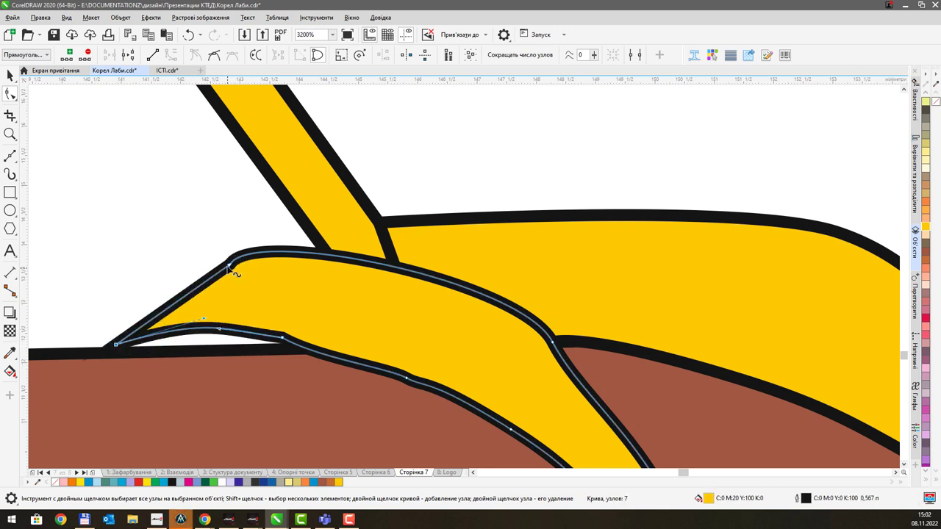
Step: Move the heel's upper corner node back and down, and flatten the toe's top curve to slim the heel into a rear claw
{"action": "left_click_drag", "start_coordinate": [228, 266], "coordinate": [201, 271]}
{"action": "left_click_drag", "start_coordinate": [229, 236], "coordinate": [307, 263]}
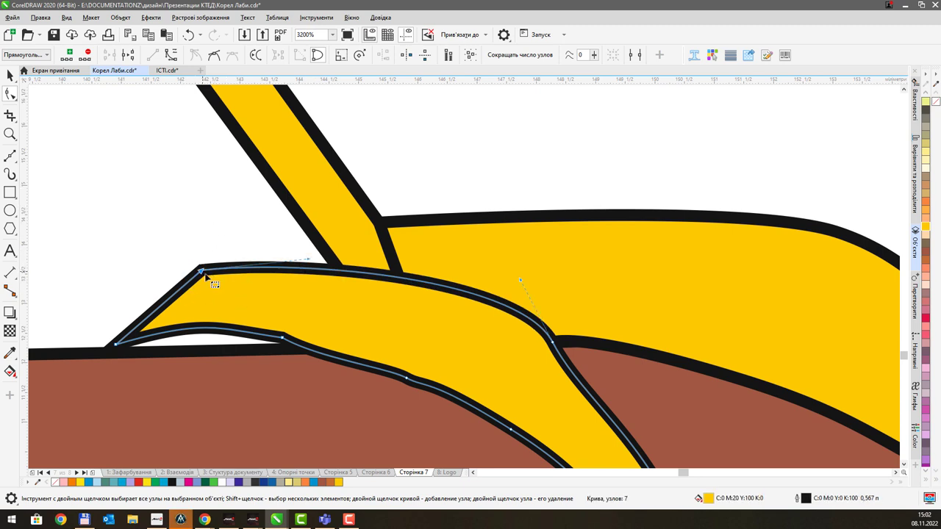
{"action": "left_click_drag", "start_coordinate": [203, 272], "coordinate": [220, 297]}
{"action": "scroll", "coordinate": [405, 338], "scroll_direction": "down", "scroll_amount": 6}
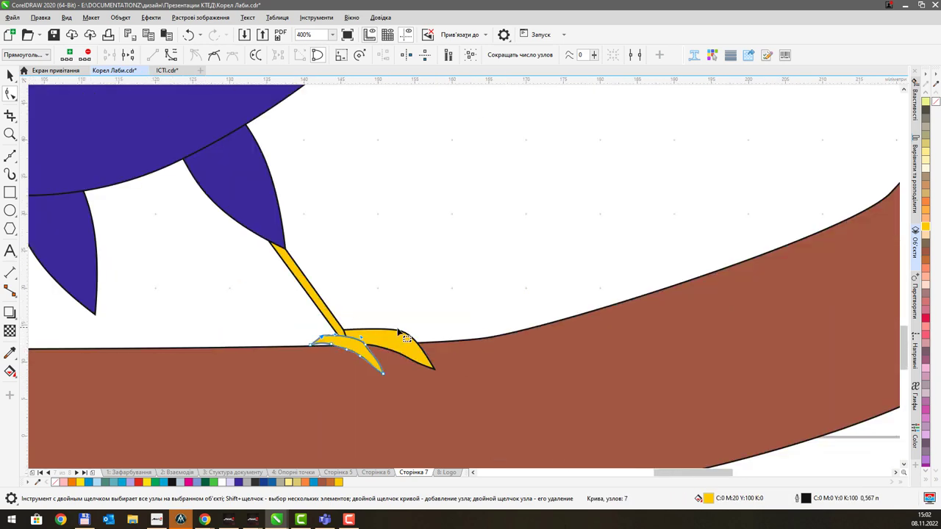
Step: Draw a narrow four-sided lower leg with the Bezier tool, from the tip of the left thigh down onto the branch
{"action": "scroll", "coordinate": [392, 287], "scroll_direction": "down", "scroll_amount": 2}
{"action": "left_click_drag", "start_coordinate": [392, 287], "coordinate": [435, 297]}
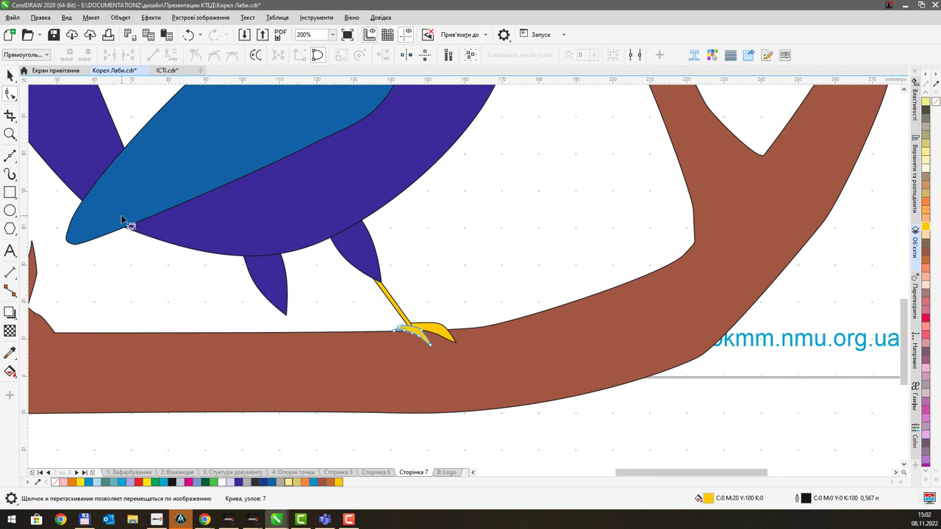
{"action": "left_click", "coordinate": [11, 156]}
{"action": "scroll", "coordinate": [294, 317], "scroll_direction": "up", "scroll_amount": 2}
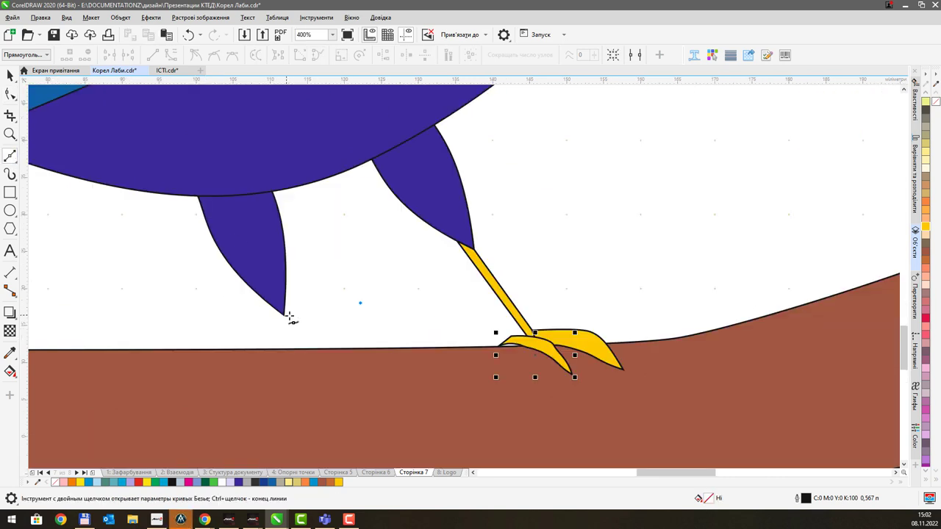
{"action": "left_click", "coordinate": [295, 324]}
{"action": "left_click", "coordinate": [362, 302]}
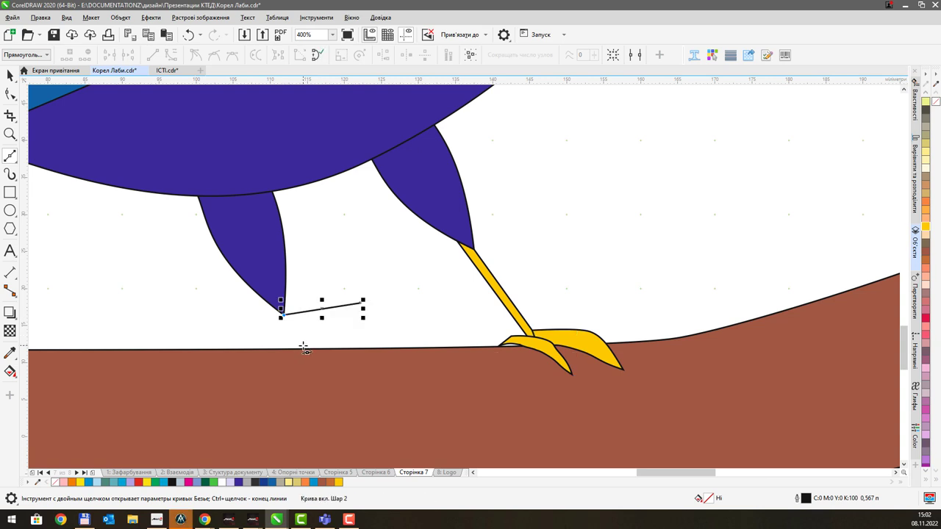
{"action": "key", "text": "ctrl+z"}
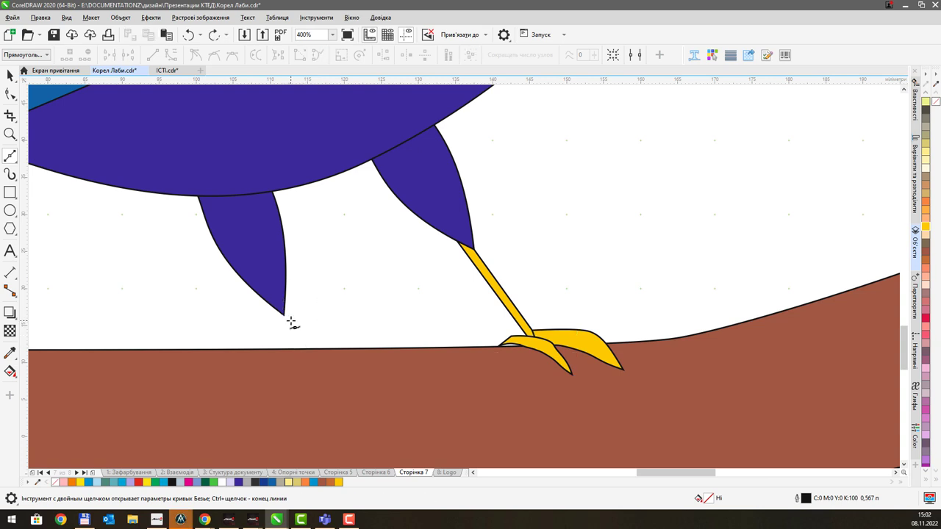
{"action": "left_click", "coordinate": [283, 315]}
{"action": "left_click", "coordinate": [311, 359]}
{"action": "scroll", "coordinate": [307, 361], "scroll_direction": "up", "scroll_amount": 2}
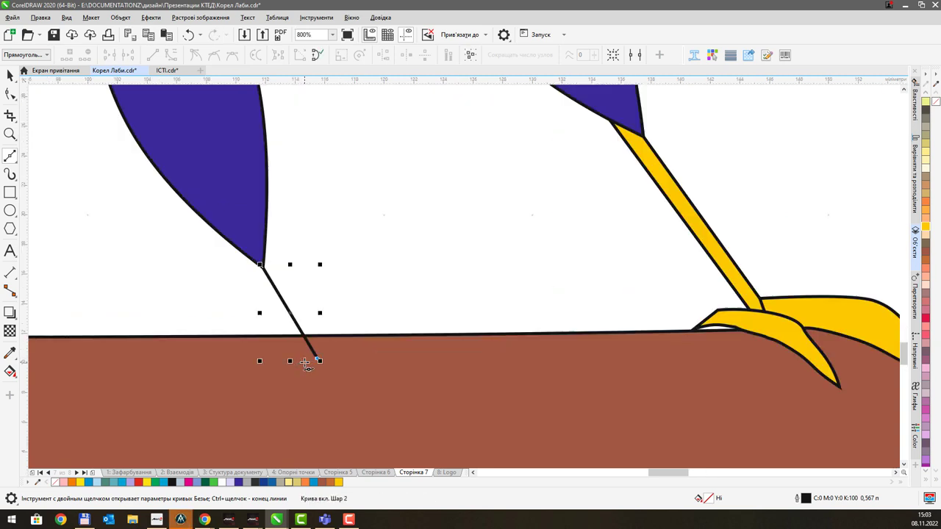
{"action": "left_click", "coordinate": [309, 366]}
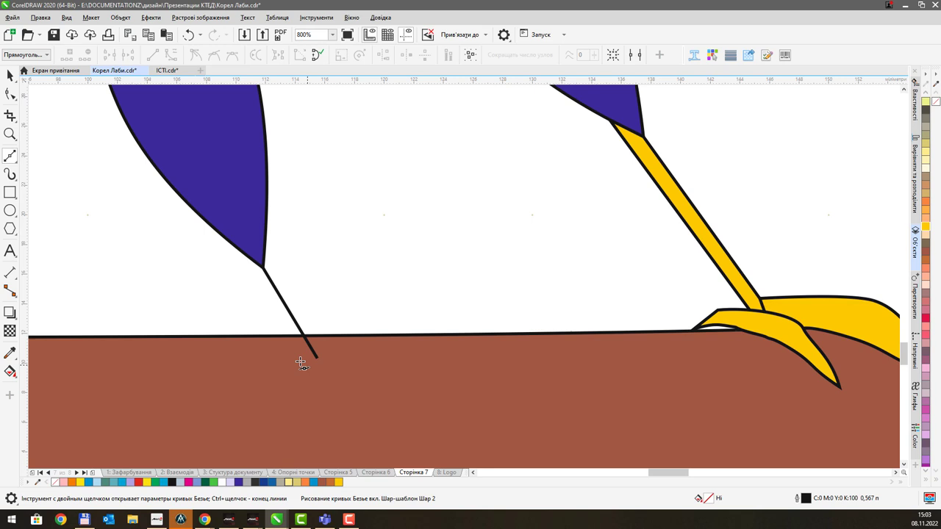
{"action": "left_click", "coordinate": [243, 255]}
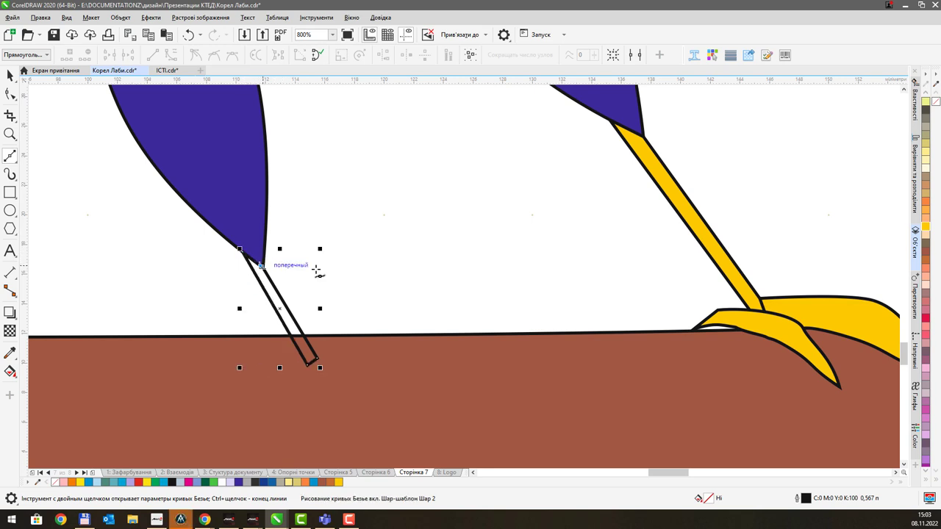
Step: Fill the left lower leg with yellow C0 M20 Y100 K0 and close its outline by joining the two end nodes at the thigh's tip
{"action": "left_click", "coordinate": [926, 228]}
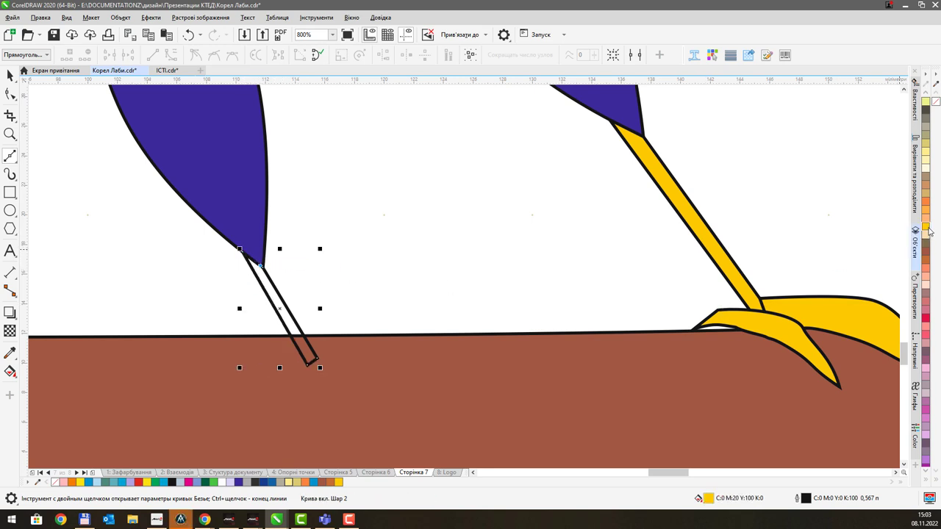
{"action": "scroll", "coordinate": [274, 248], "scroll_direction": "up", "scroll_amount": 2}
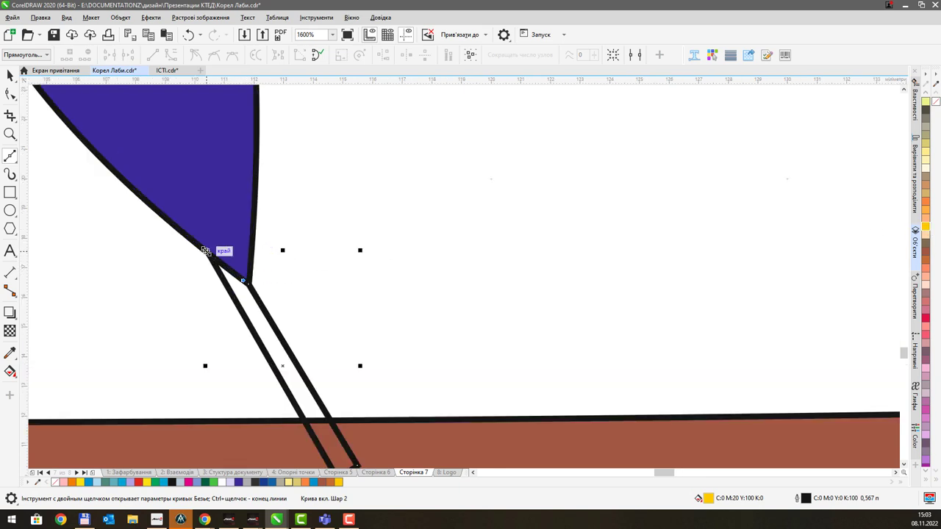
{"action": "left_click", "coordinate": [10, 93]}
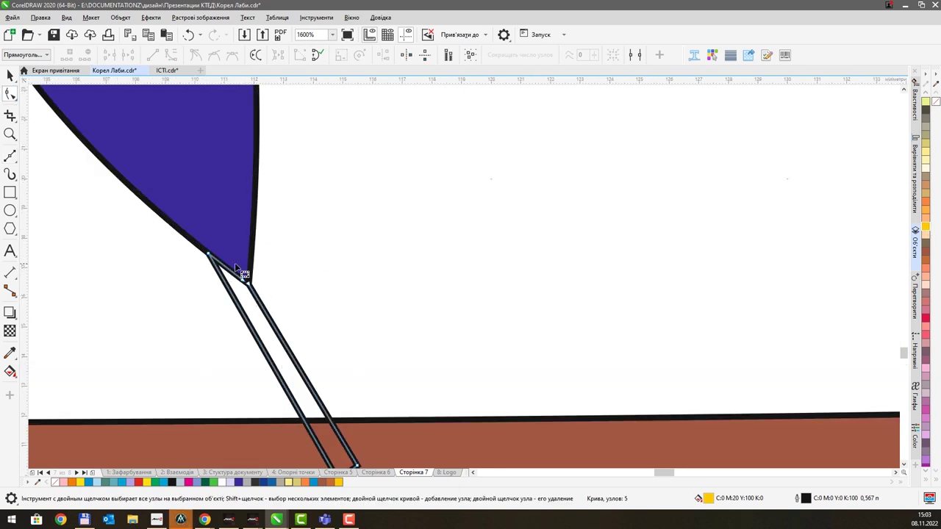
{"action": "left_click_drag", "start_coordinate": [235, 268], "coordinate": [266, 294]}
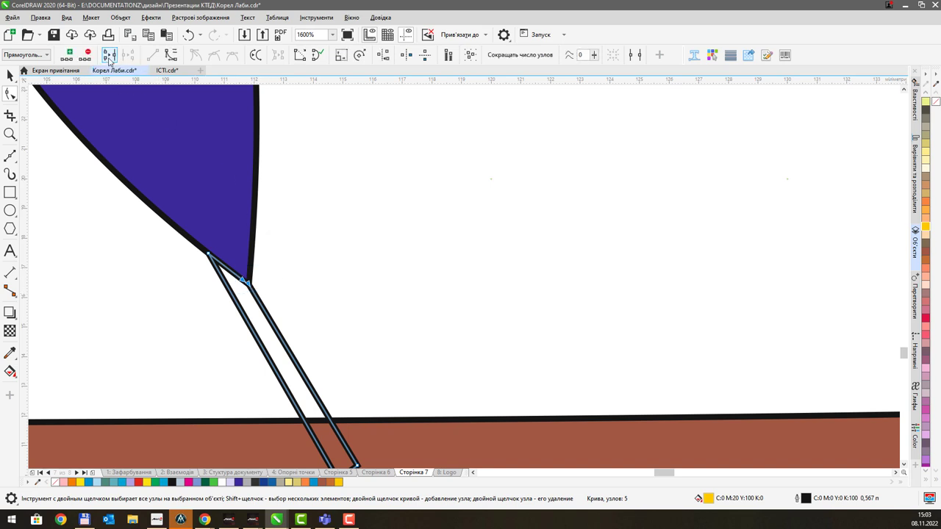
{"action": "left_click", "coordinate": [109, 55]}
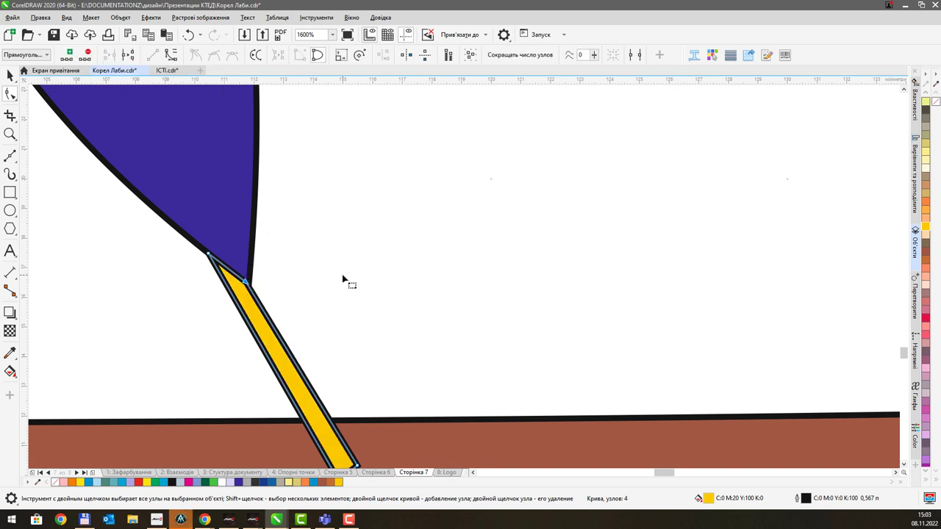
Step: Copy the right foot's large toe to the lower end of the left leg and scale the copy down to about 7.2 mm wide
{"action": "scroll", "coordinate": [343, 278], "scroll_direction": "down", "scroll_amount": 2}
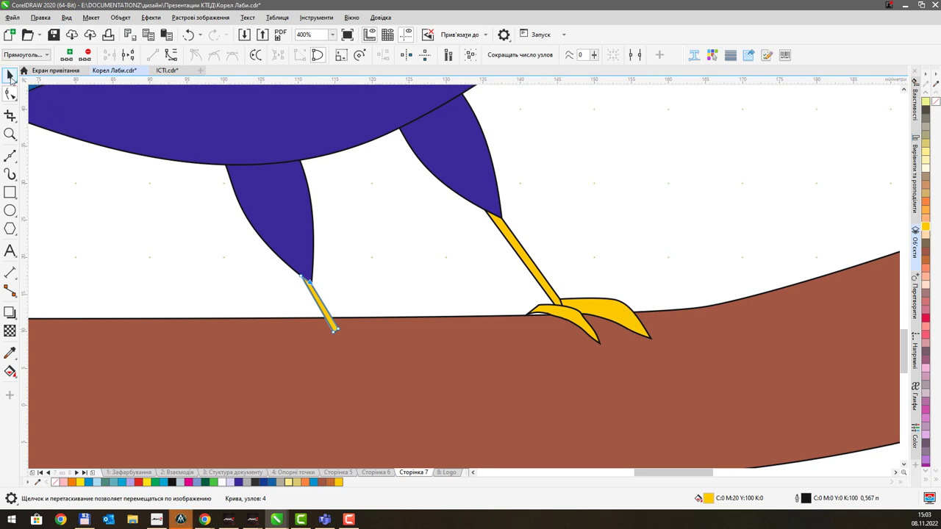
{"action": "left_click", "coordinate": [9, 75]}
{"action": "left_click", "coordinate": [599, 315]}
{"action": "left_click_drag", "start_coordinate": [599, 311], "coordinate": [371, 331]}
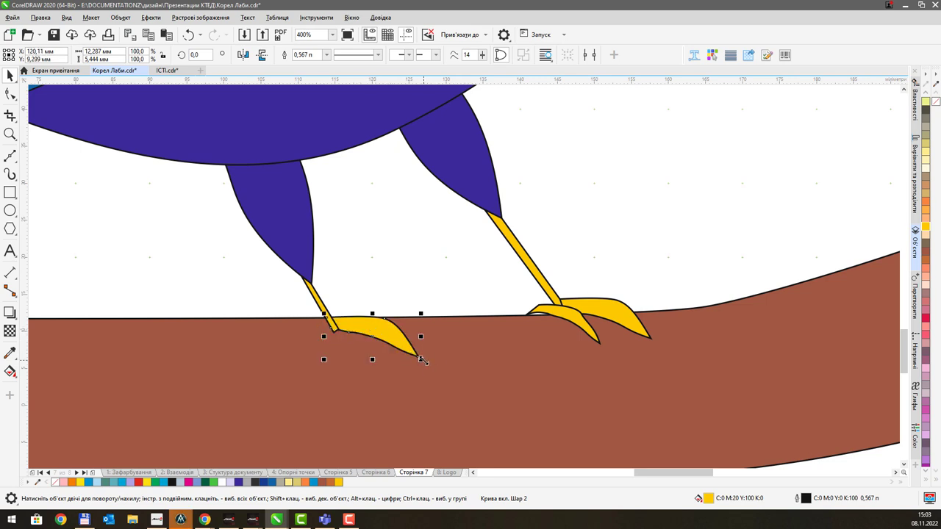
{"action": "left_click_drag", "start_coordinate": [421, 359], "coordinate": [361, 331]}
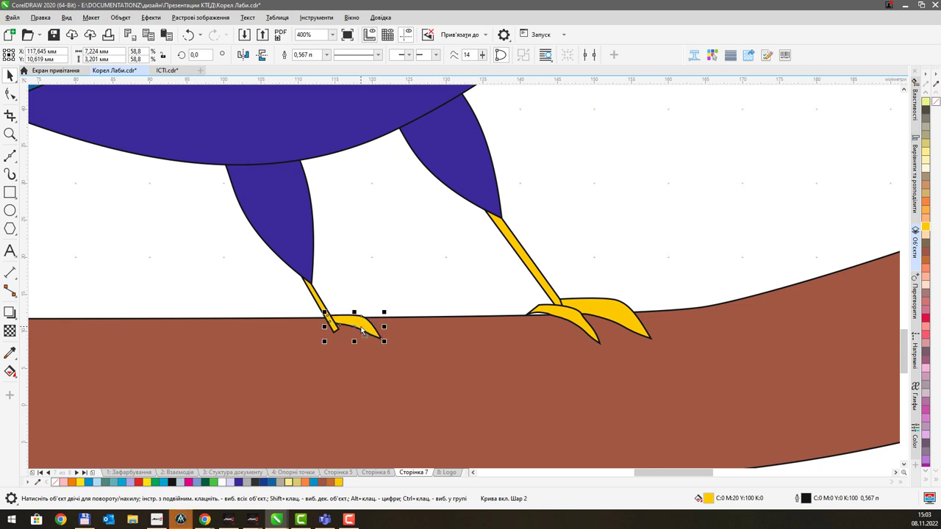
Step: Duplicate the right foot's small toe, scale the copy to about 5.2 mm wide and fit both toes to the end of the left leg
{"action": "left_click", "coordinate": [569, 319]}
{"action": "key", "text": "ctrl+d"}
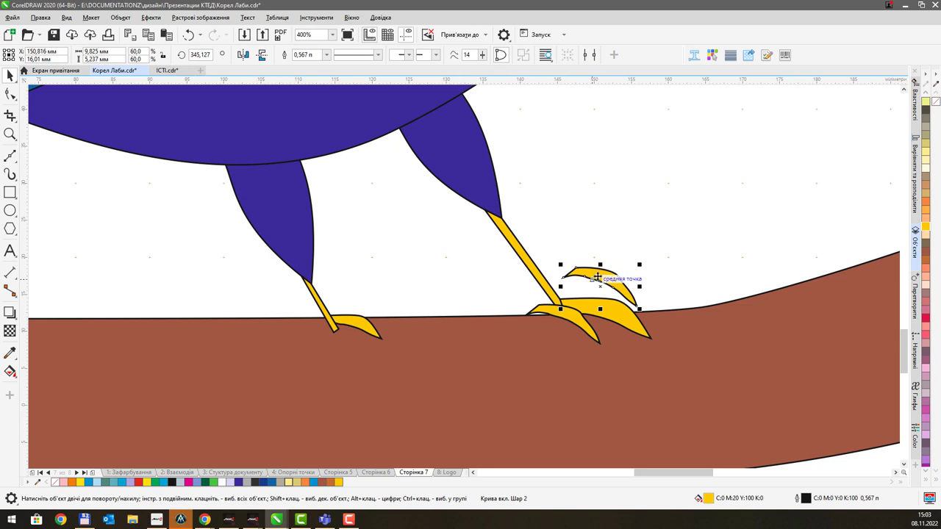
{"action": "left_click_drag", "start_coordinate": [581, 279], "coordinate": [301, 323]}
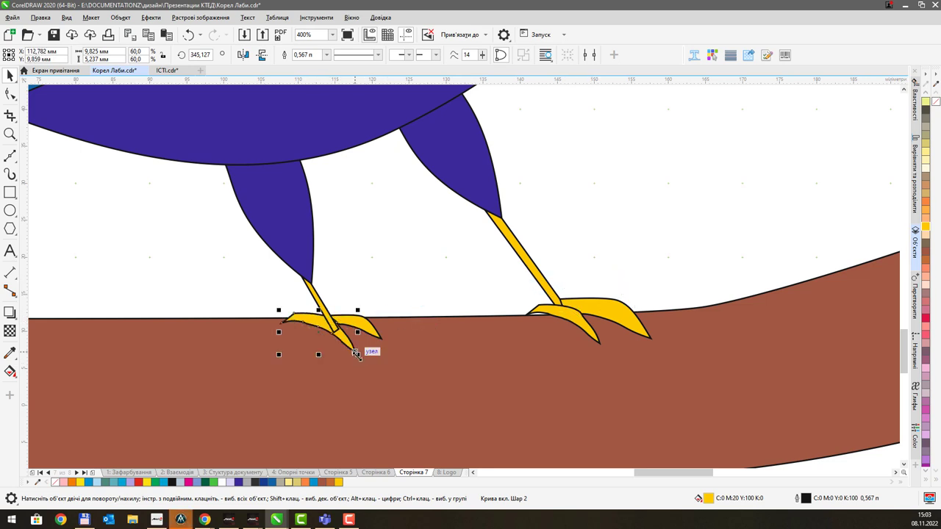
{"action": "mouse_move", "coordinate": [357, 354]}
{"action": "left_mouse_down"}
{"action": "mouse_move", "coordinate": [314, 327]}
{"action": "mouse_move", "coordinate": [336, 326]}
{"action": "mouse_move", "coordinate": [347, 346]}
{"action": "left_mouse_up"}
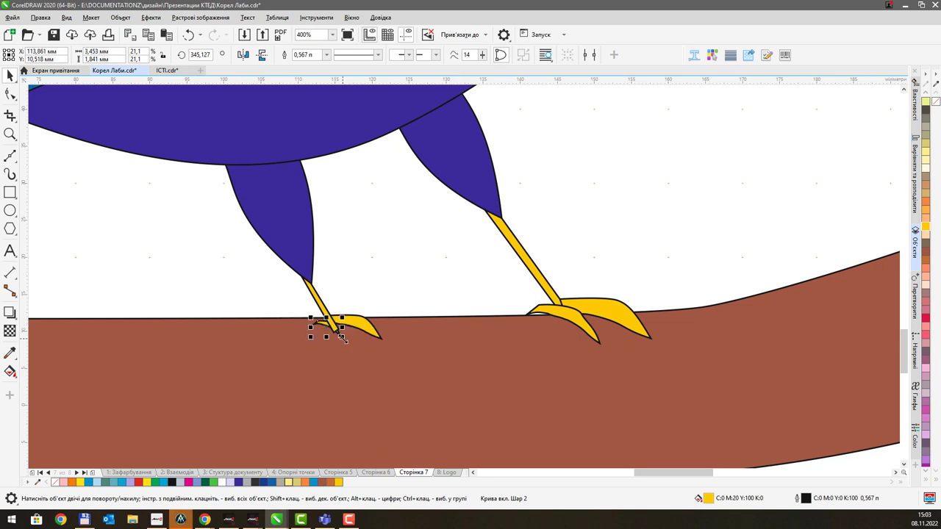
{"action": "mouse_move", "coordinate": [343, 338]}
{"action": "left_mouse_down"}
{"action": "mouse_move", "coordinate": [335, 327]}
{"action": "mouse_move", "coordinate": [361, 336]}
{"action": "mouse_move", "coordinate": [323, 321]}
{"action": "mouse_move", "coordinate": [345, 325]}
{"action": "left_mouse_up"}
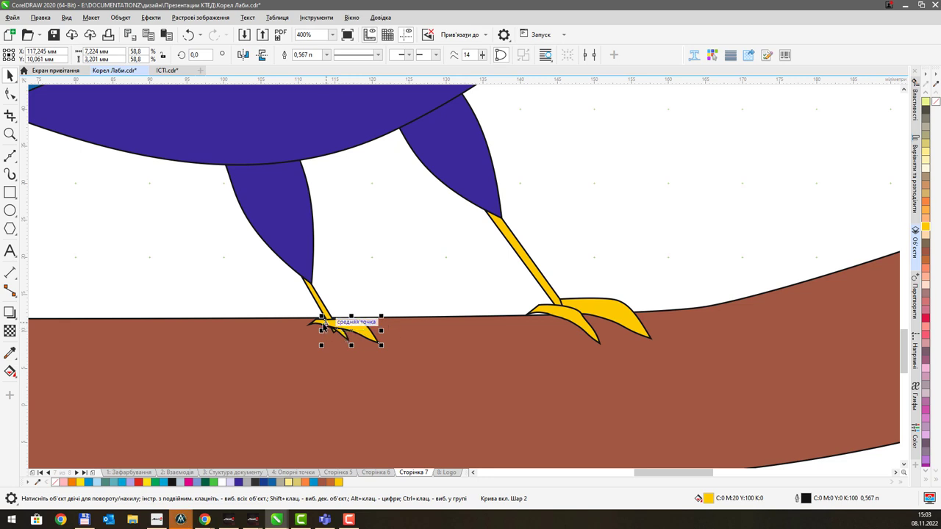
{"action": "left_click", "coordinate": [315, 320]}
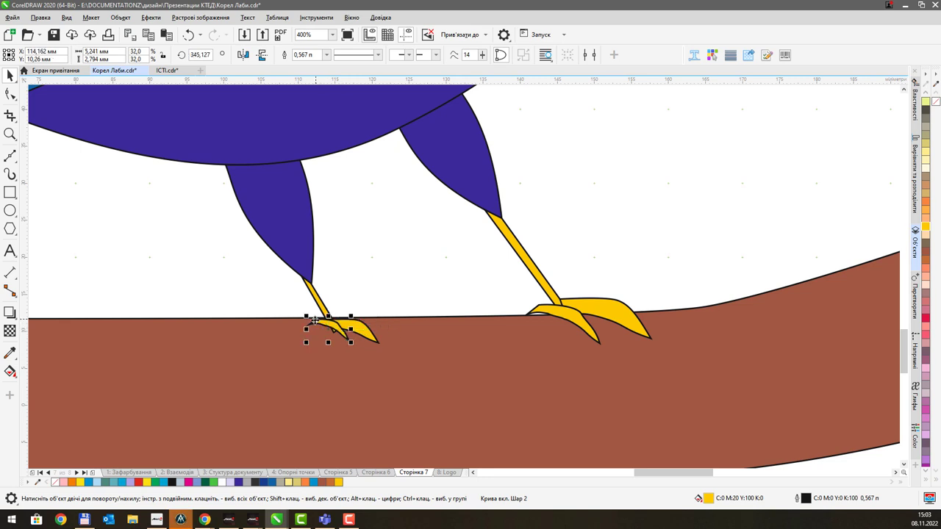
{"action": "left_click_drag", "start_coordinate": [342, 331], "coordinate": [338, 332]}
Step: Deselect the toe, review the whole toucan composition and save the document
{"action": "scroll", "coordinate": [375, 311], "scroll_direction": "down", "scroll_amount": 2}
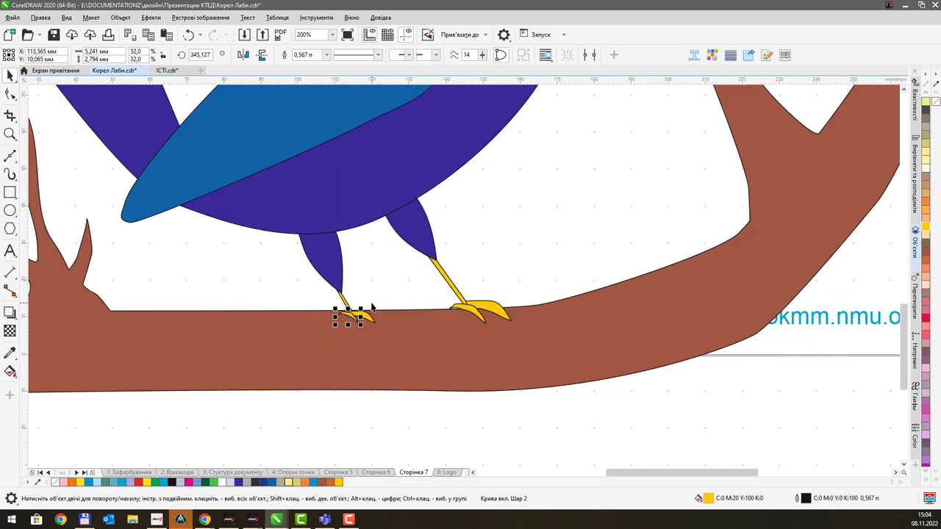
{"action": "left_click", "coordinate": [414, 399]}
{"action": "left_click_drag", "start_coordinate": [459, 273], "coordinate": [420, 363]}
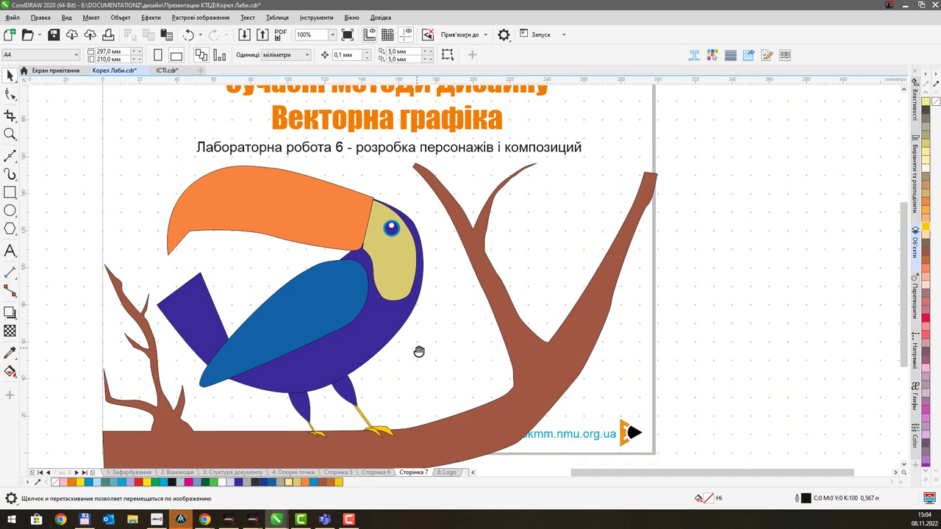
{"action": "left_click_drag", "start_coordinate": [413, 322], "coordinate": [439, 308]}
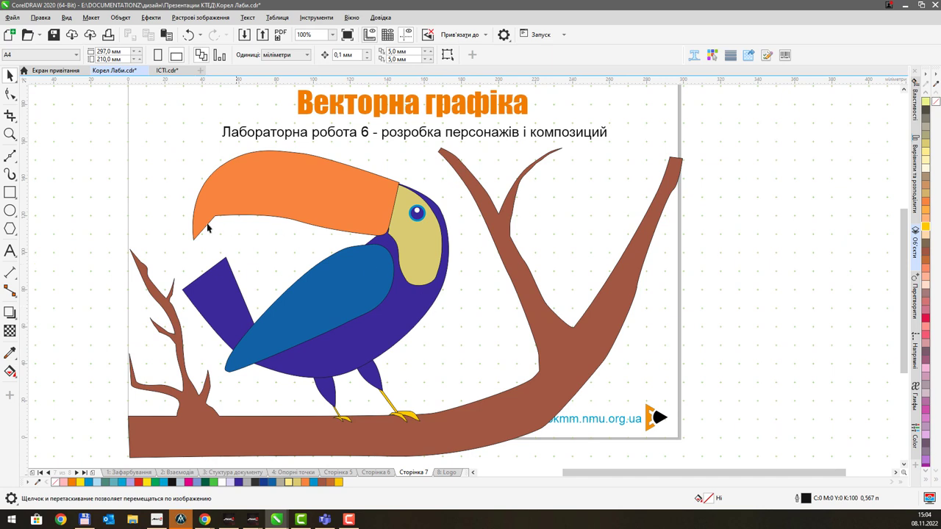
{"action": "left_click", "coordinate": [10, 93]}
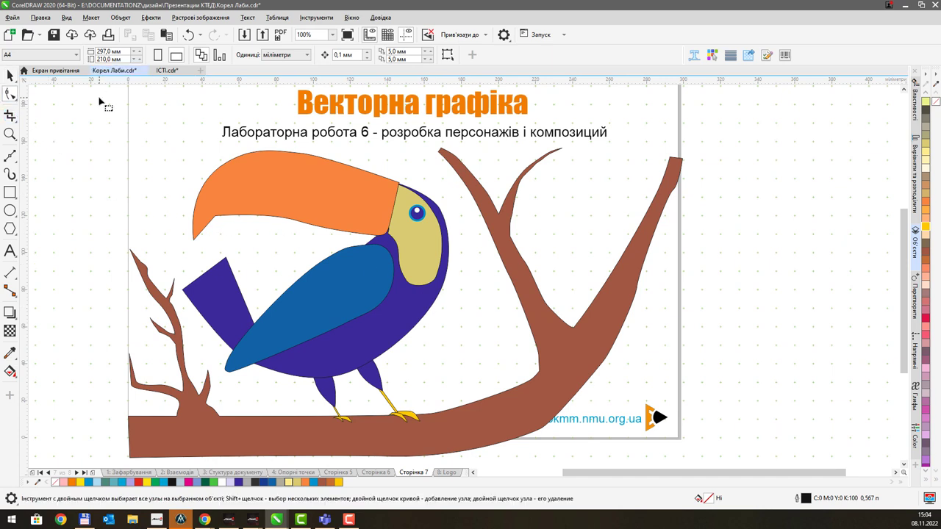
{"action": "left_click", "coordinate": [51, 35]}
Step: Ungroup the toucan's eight-object group into separate shapes
{"action": "scroll", "coordinate": [191, 282], "scroll_direction": "up", "scroll_amount": 2}
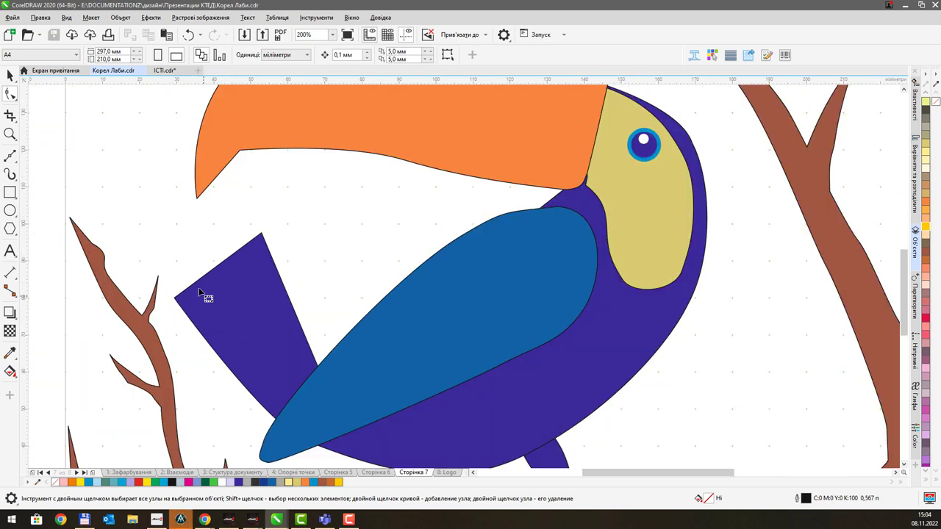
{"action": "left_click", "coordinate": [11, 75]}
{"action": "left_click", "coordinate": [325, 122]}
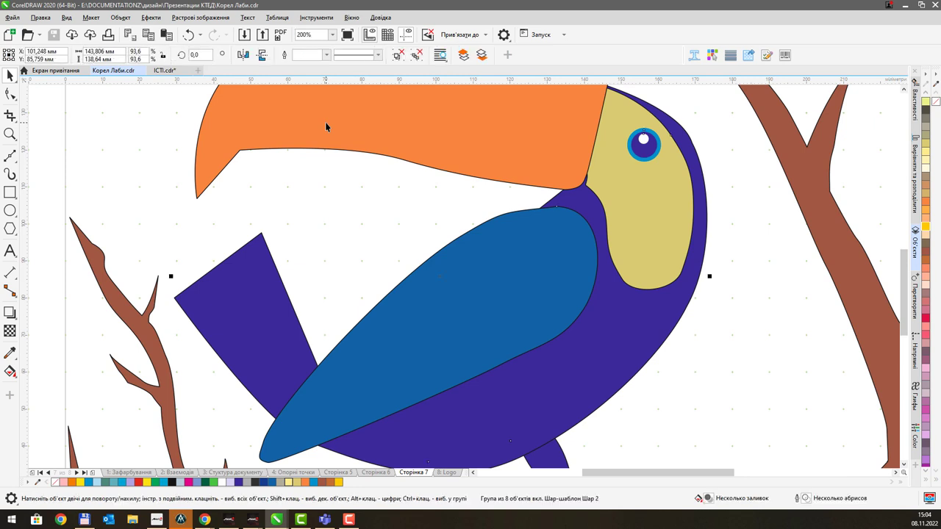
{"action": "key", "text": "ctrl+u"}
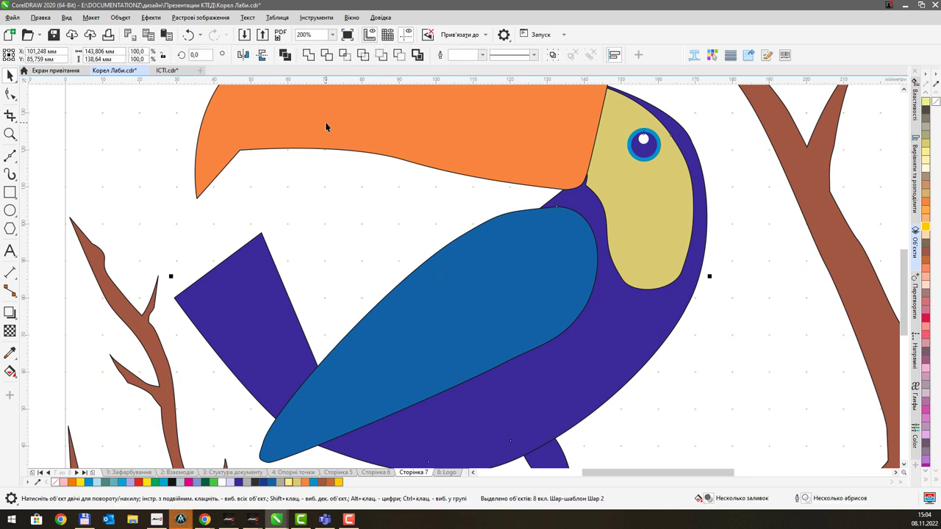
Step: Add a node near each corner of the tail's end edge on the purple body and move that edge outward to bevel the corners
{"action": "left_click", "coordinate": [215, 194]}
{"action": "left_click", "coordinate": [226, 278]}
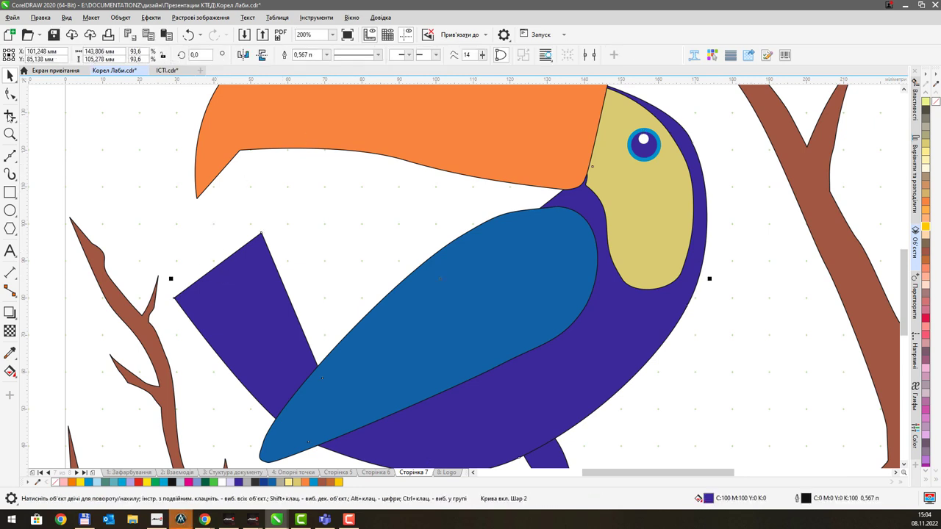
{"action": "left_click", "coordinate": [11, 94]}
{"action": "left_click_drag", "start_coordinate": [169, 272], "coordinate": [203, 318]}
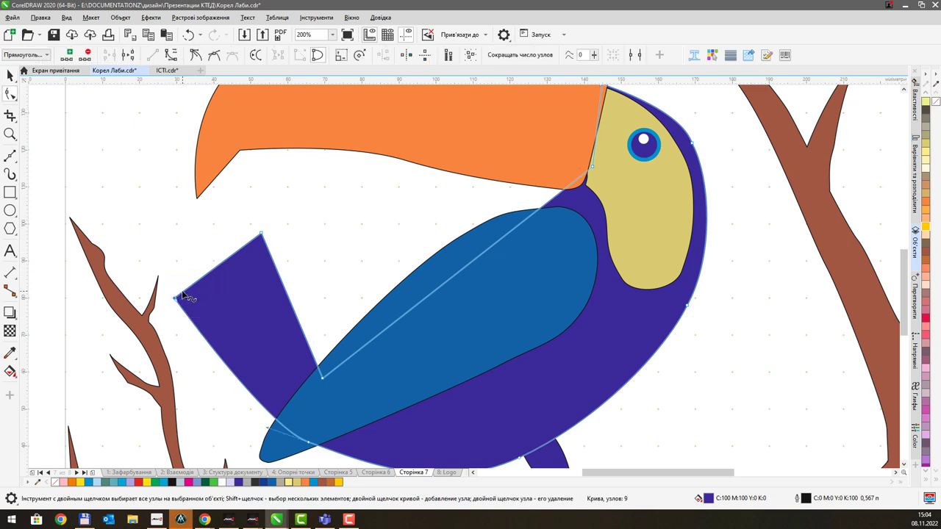
{"action": "double_click", "coordinate": [182, 294]}
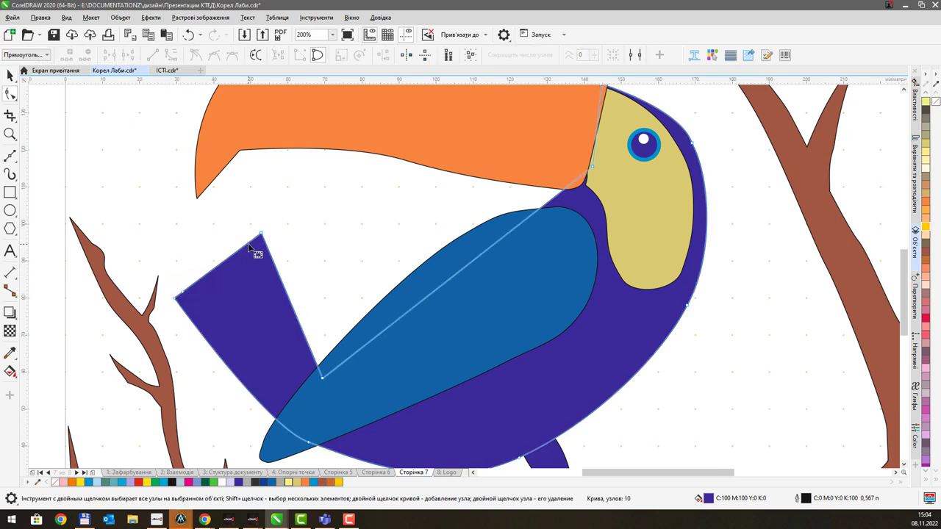
{"action": "double_click", "coordinate": [250, 242]}
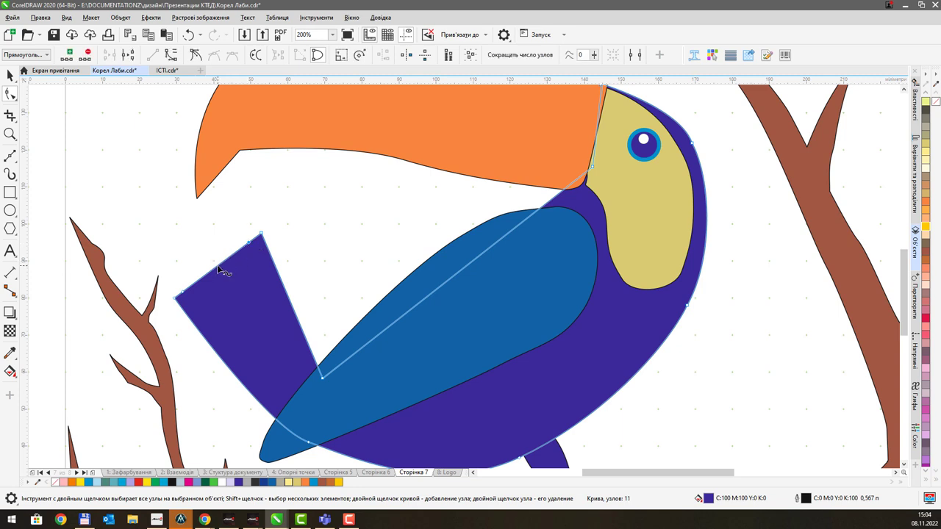
{"action": "left_click_drag", "start_coordinate": [220, 266], "coordinate": [287, 307]}
Step: Convert the beveled segments at the tail's end to curves and smooth their nodes to round both corners
{"action": "left_click_drag", "start_coordinate": [134, 218], "coordinate": [306, 321]}
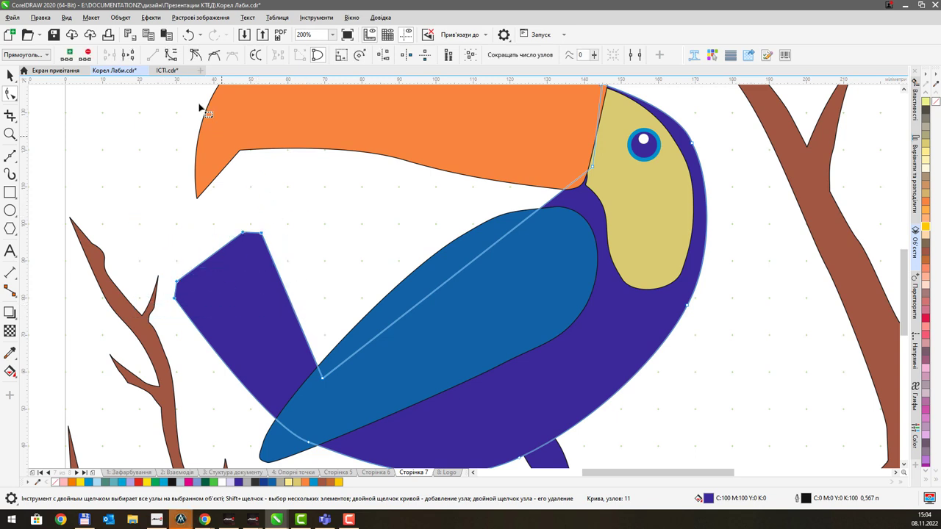
{"action": "left_click", "coordinate": [173, 58]}
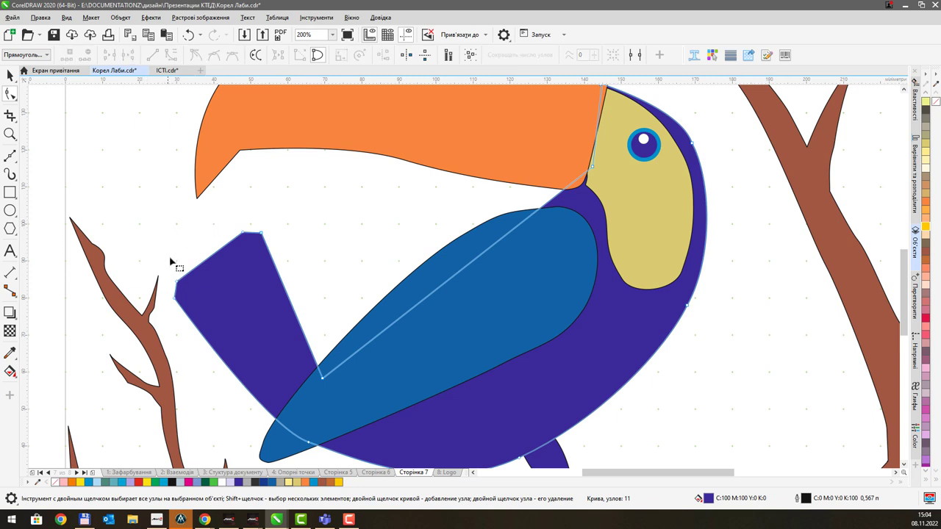
{"action": "left_click_drag", "start_coordinate": [153, 235], "coordinate": [231, 272]}
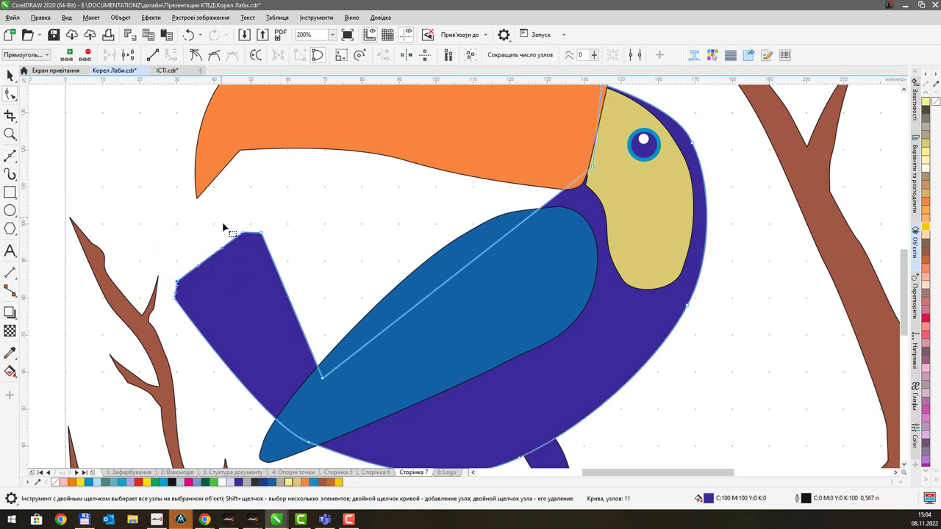
{"action": "left_click_drag", "start_coordinate": [220, 219], "coordinate": [240, 253]}
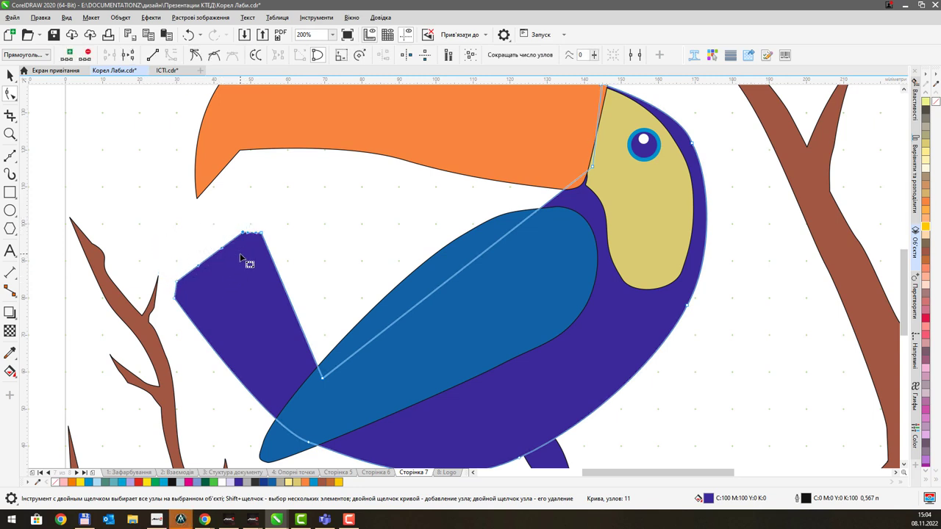
{"action": "left_click", "coordinate": [213, 56]}
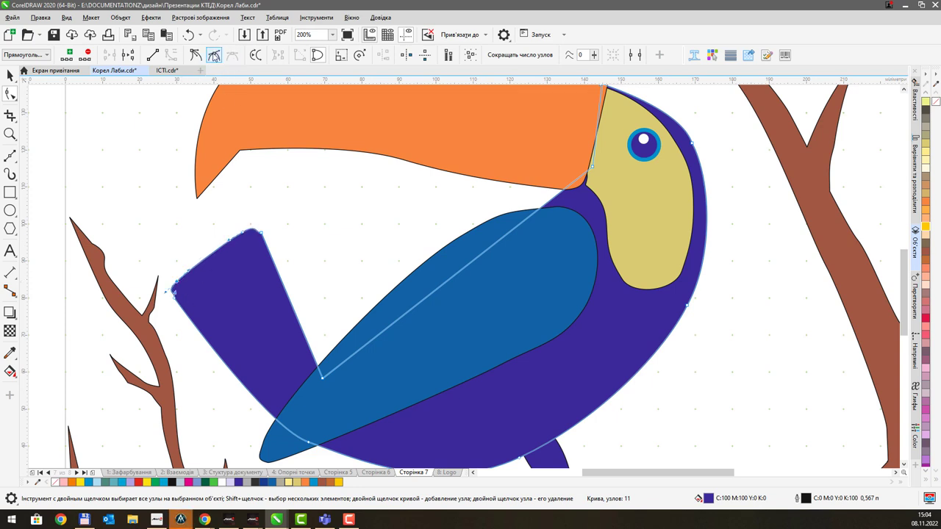
{"action": "left_click", "coordinate": [232, 57]}
{"action": "left_click", "coordinate": [214, 245]}
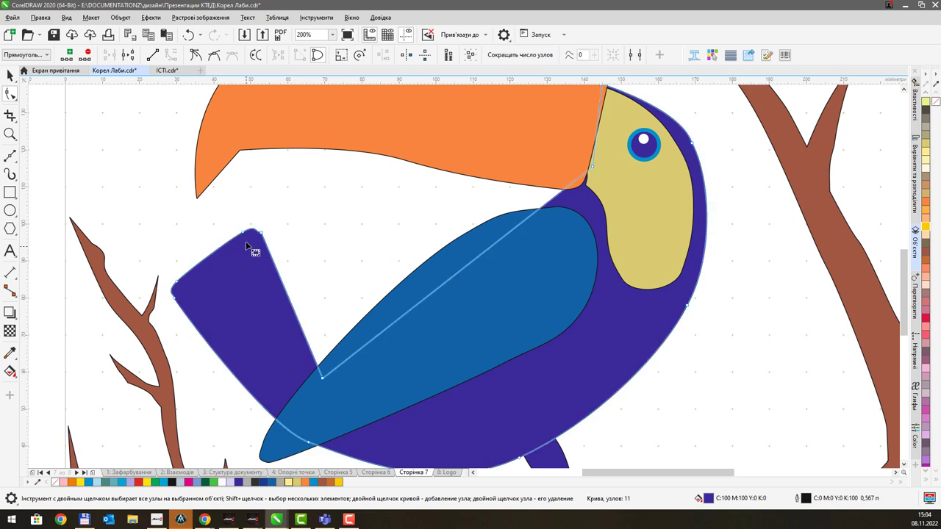
Step: Adjust the curve handles at the upper and lower corners of the purple tail's end to refine their rounding
{"action": "left_click", "coordinate": [261, 234]}
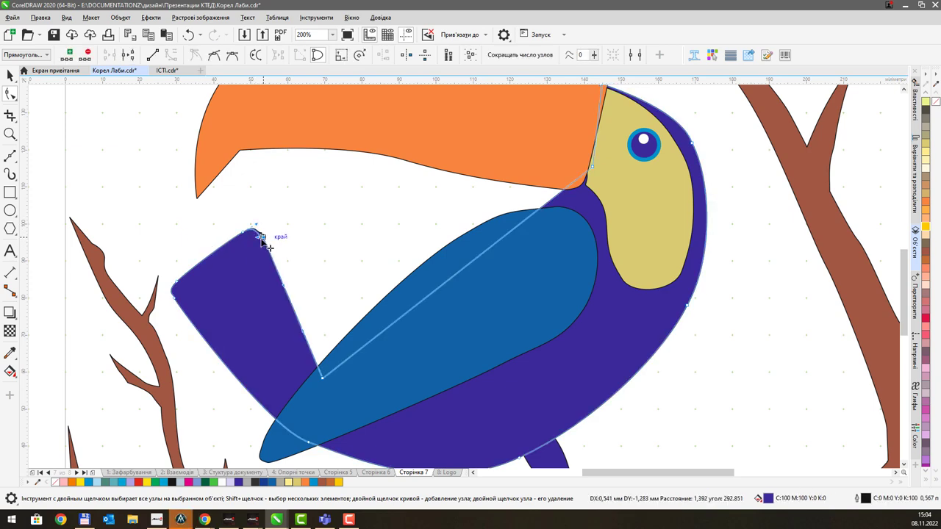
{"action": "scroll", "coordinate": [261, 236], "scroll_direction": "up", "scroll_amount": 3}
{"action": "left_click_drag", "start_coordinate": [263, 261], "coordinate": [317, 181]}
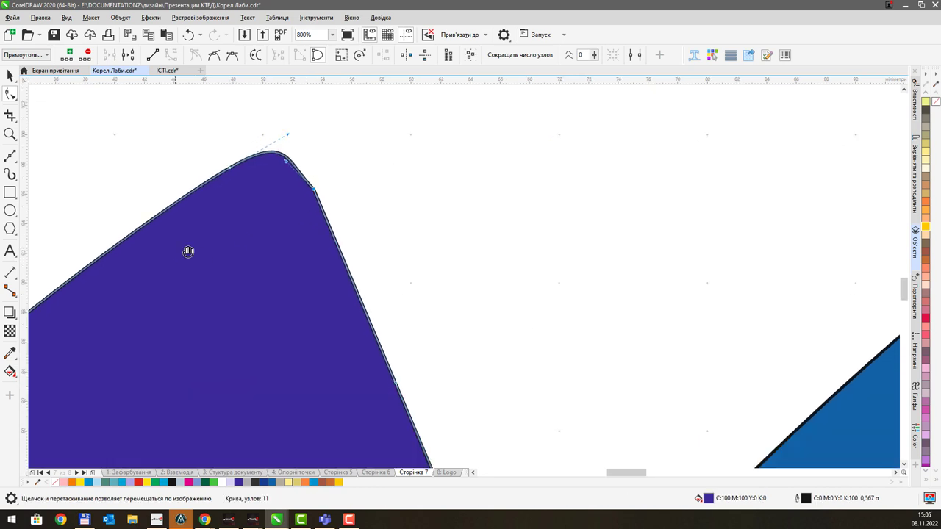
{"action": "left_click_drag", "start_coordinate": [186, 252], "coordinate": [424, 210]}
{"action": "left_click_drag", "start_coordinate": [276, 322], "coordinate": [296, 264]}
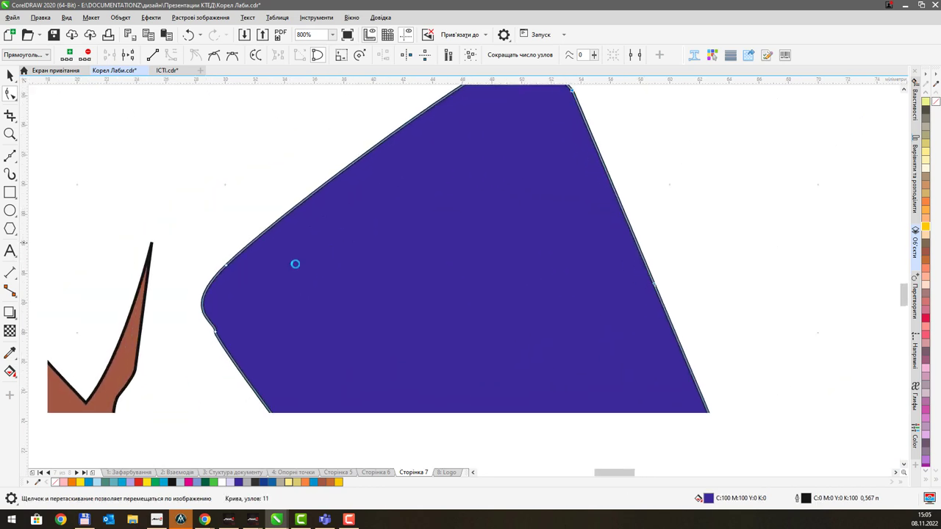
{"action": "left_click", "coordinate": [214, 330]}
{"action": "left_click_drag", "start_coordinate": [217, 322], "coordinate": [183, 297]}
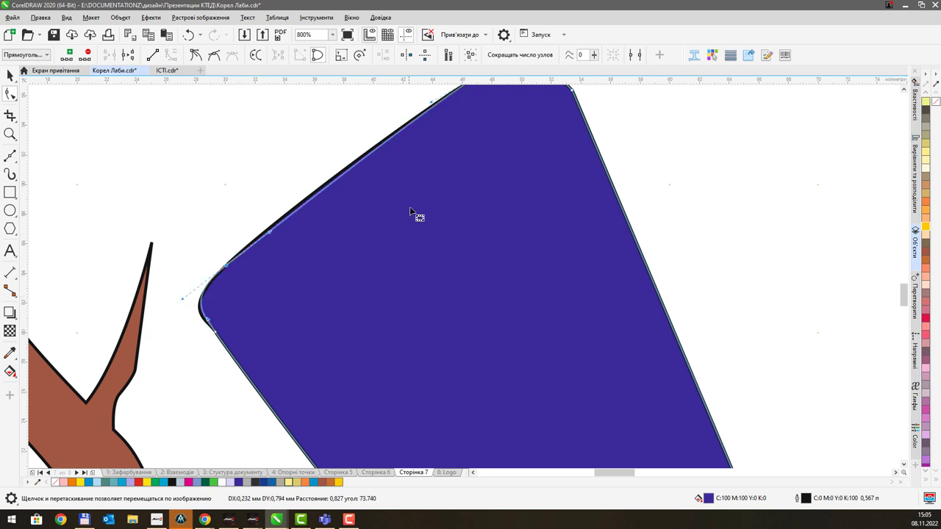
Step: Fine-tune the curvature of the tail's upper corner and deselect its nodes
{"action": "left_click_drag", "start_coordinate": [409, 208], "coordinate": [330, 272]}
{"action": "scroll", "coordinate": [419, 156], "scroll_direction": "down", "scroll_amount": 1}
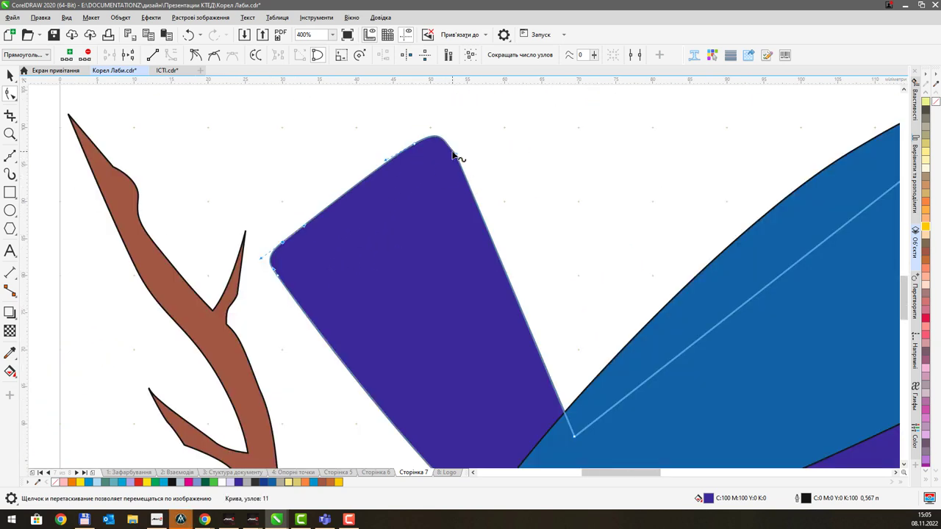
{"action": "left_click_drag", "start_coordinate": [486, 151], "coordinate": [355, 239]}
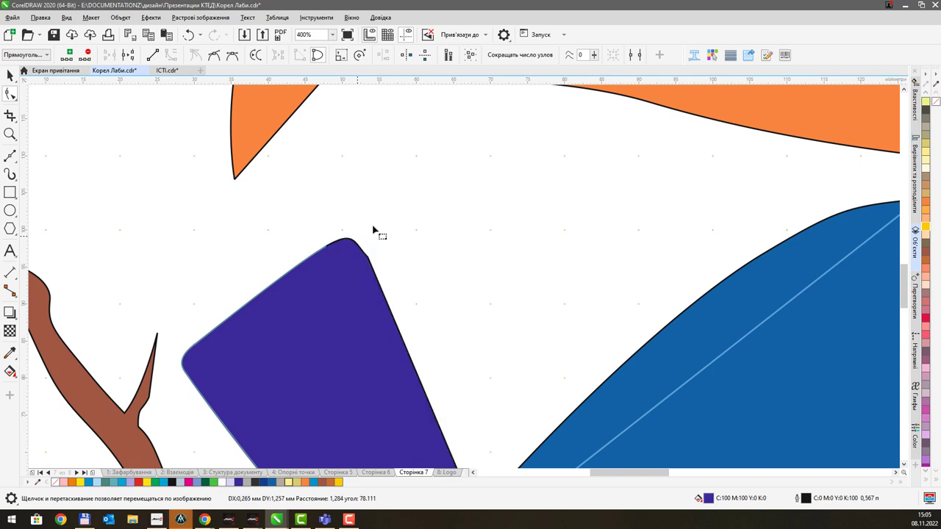
{"action": "left_click", "coordinate": [375, 230]}
{"action": "scroll", "coordinate": [419, 246], "scroll_direction": "down", "scroll_amount": 2}
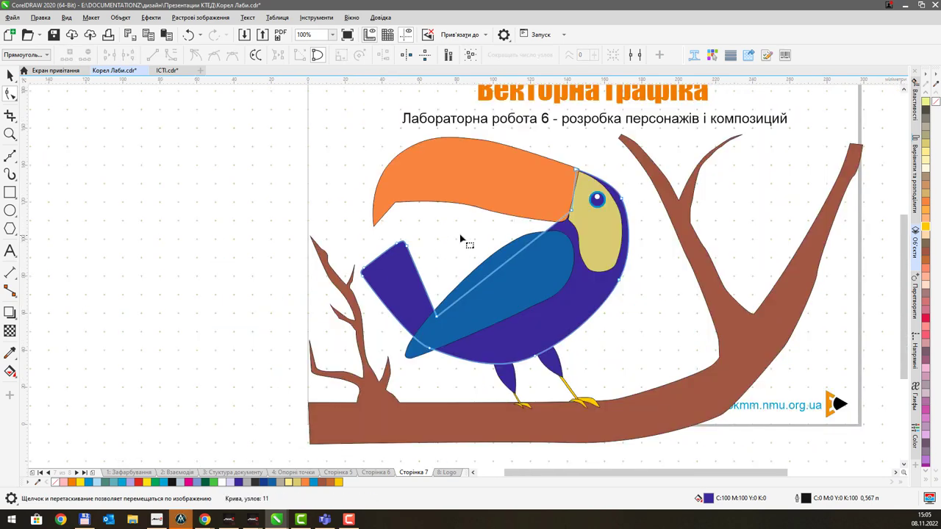
Step: Select all of the toucan's shapes, try moving them together, try grouping them and undo both changes
{"action": "left_click", "coordinate": [11, 76]}
{"action": "left_click", "coordinate": [310, 292]}
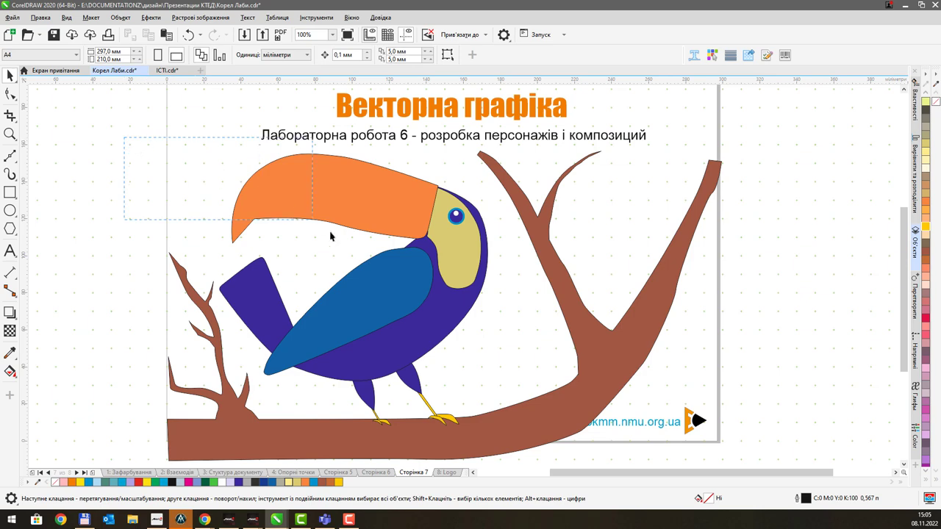
{"action": "left_click_drag", "start_coordinate": [331, 235], "coordinate": [493, 431]}
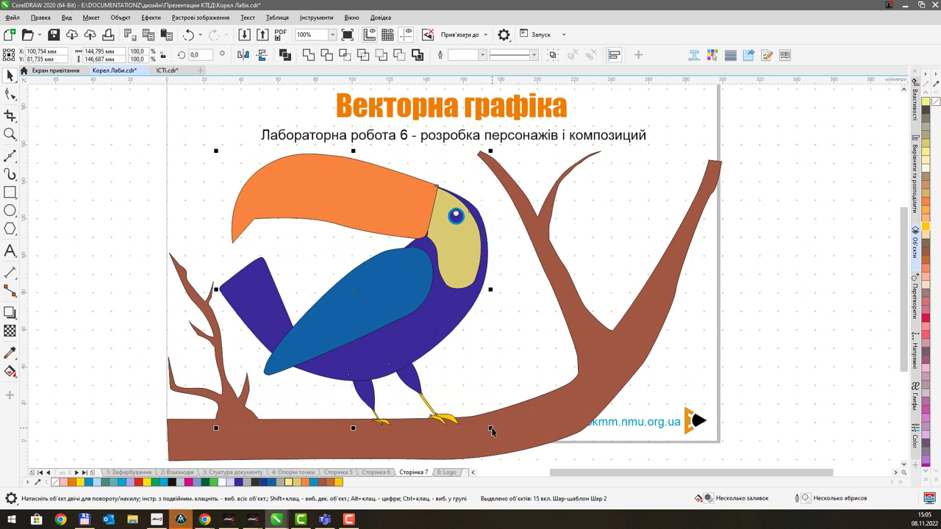
{"action": "left_click_drag", "start_coordinate": [411, 306], "coordinate": [316, 282]}
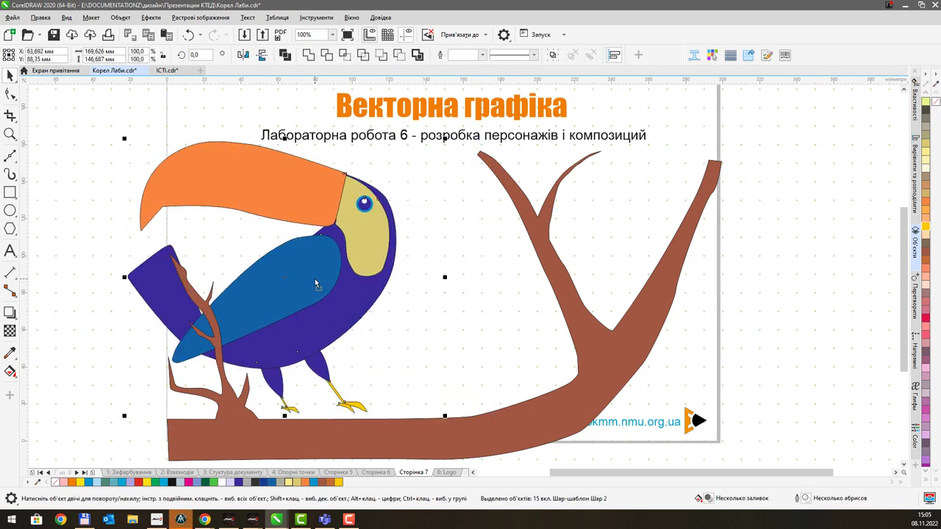
{"action": "key", "text": "ctrl+z"}
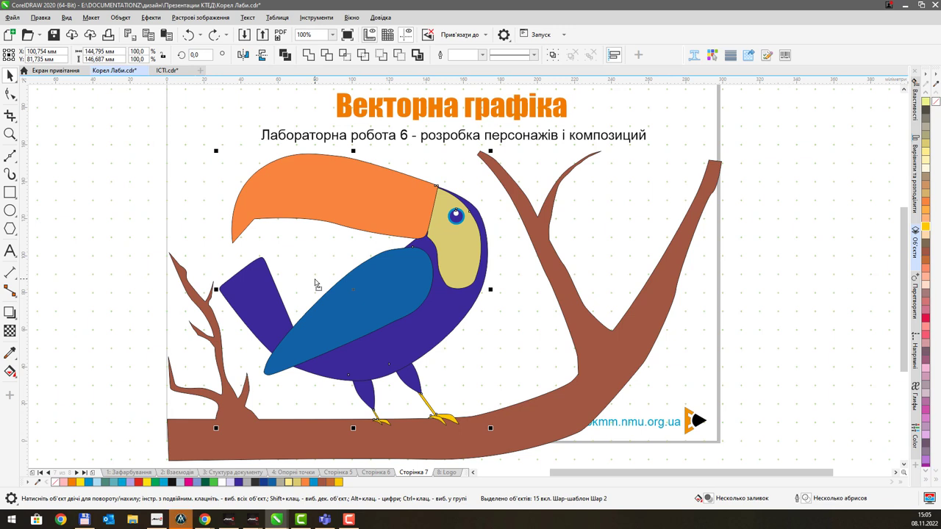
{"action": "key", "text": "ctrl+g"}
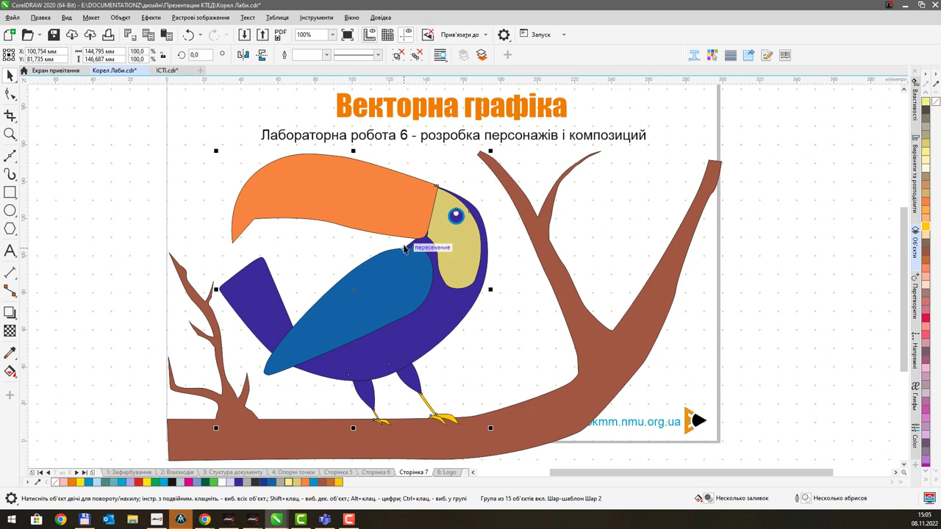
{"action": "key", "text": "ctrl+z"}
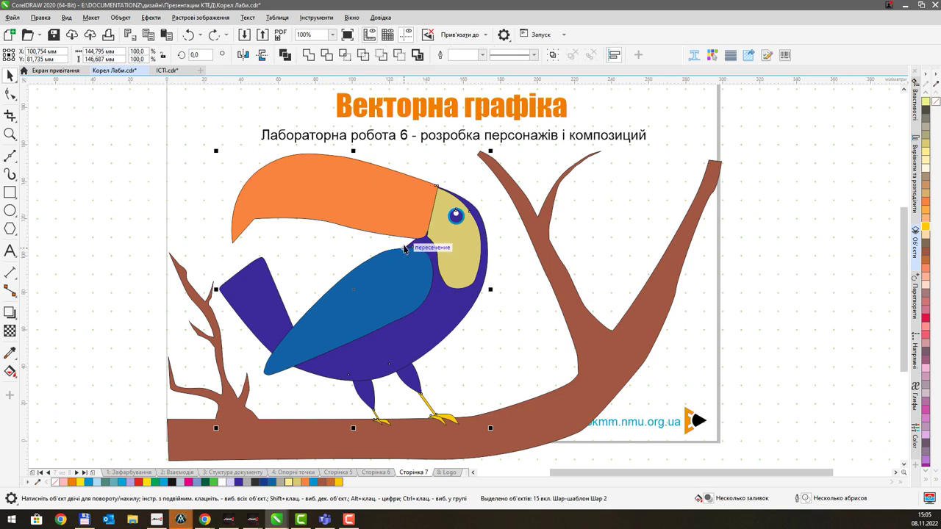
Step: Enlarge the toucan's eye together with its white highlight and reposition it on the upper part of the yellow face patch
{"action": "left_click", "coordinate": [481, 218]}
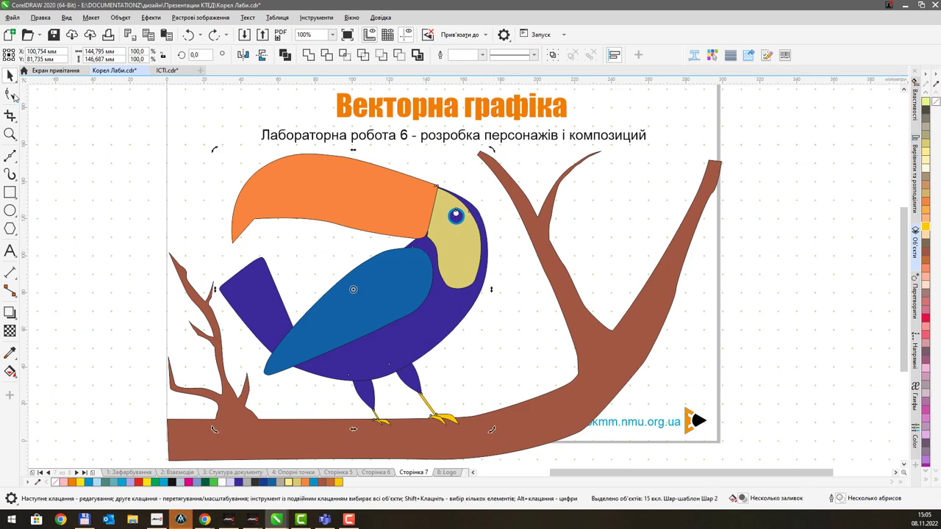
{"action": "left_click", "coordinate": [460, 215]}
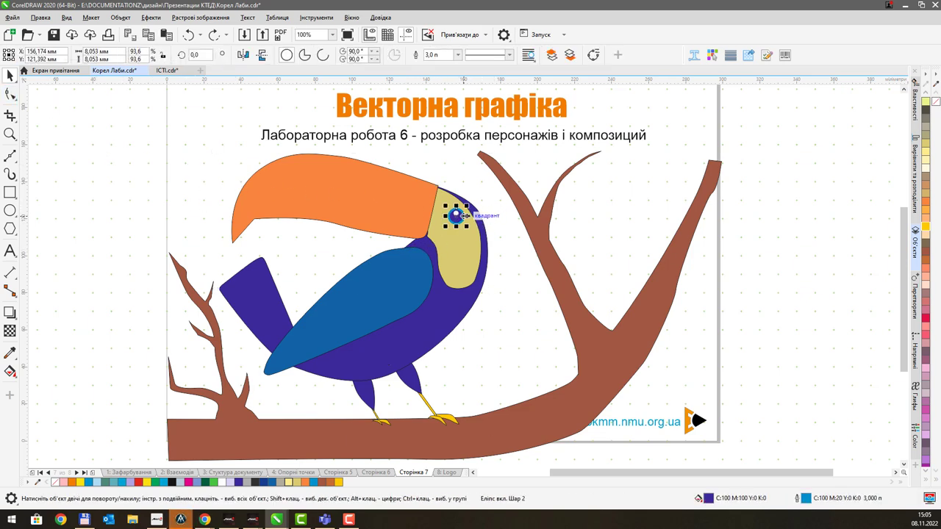
{"action": "scroll", "coordinate": [456, 215], "scroll_direction": "up", "scroll_amount": 2}
{"action": "left_click", "coordinate": [445, 256]}
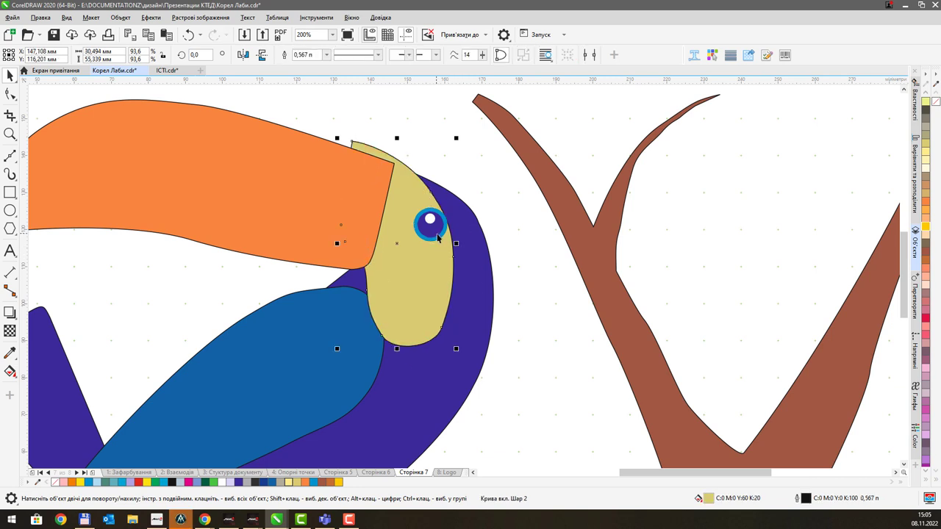
{"action": "key", "text": "ctrl+z"}
{"action": "left_click_drag", "start_coordinate": [479, 194], "coordinate": [394, 272]}
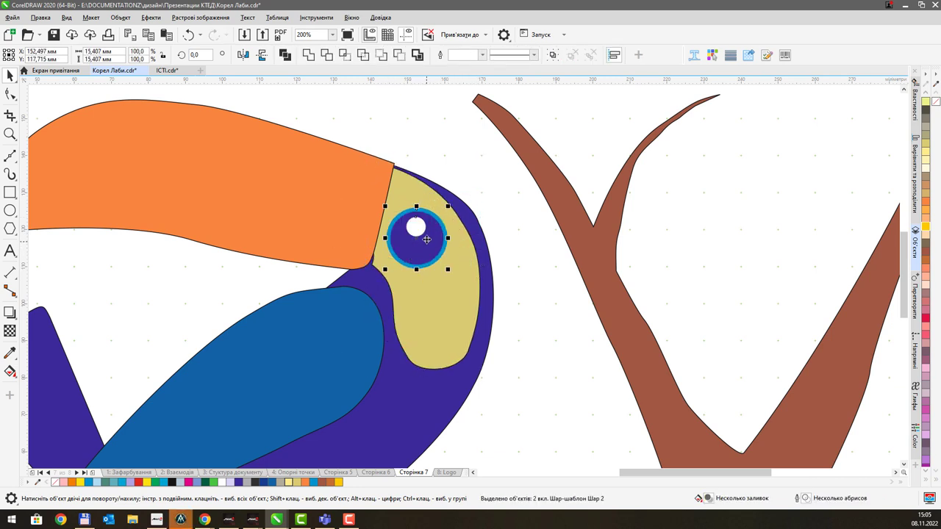
{"action": "left_click_drag", "start_coordinate": [382, 271], "coordinate": [398, 262]}
{"action": "left_click_drag", "start_coordinate": [424, 232], "coordinate": [435, 241]}
Step: Move the yellow face patch's lower inner nodes underneath the beak to close the gap at the beak's lower corner
{"action": "left_click", "coordinate": [467, 232]}
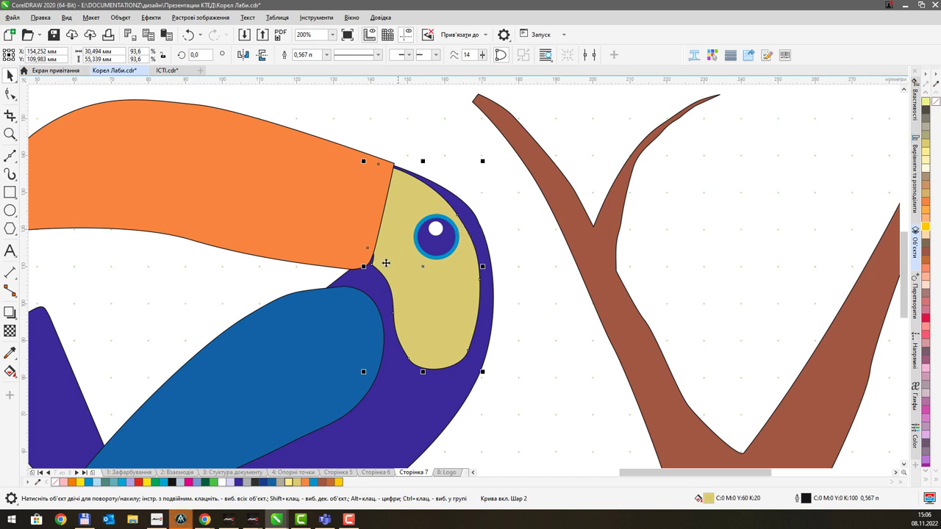
{"action": "left_click", "coordinate": [9, 94]}
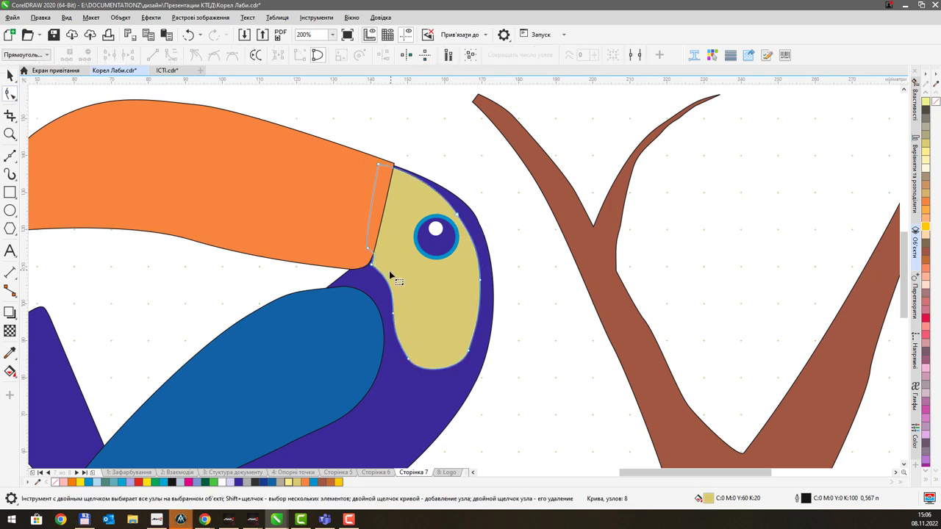
{"action": "left_click", "coordinate": [368, 246]}
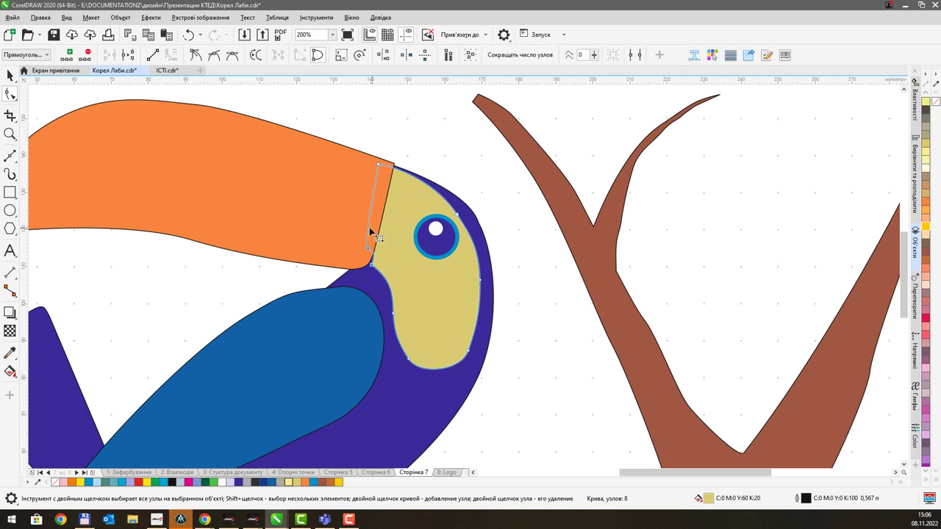
{"action": "mouse_move", "coordinate": [371, 234]}
{"action": "left_mouse_down"}
{"action": "mouse_move", "coordinate": [377, 222]}
{"action": "mouse_move", "coordinate": [365, 222]}
{"action": "left_mouse_up"}
{"action": "key", "text": "ctrl+z"}
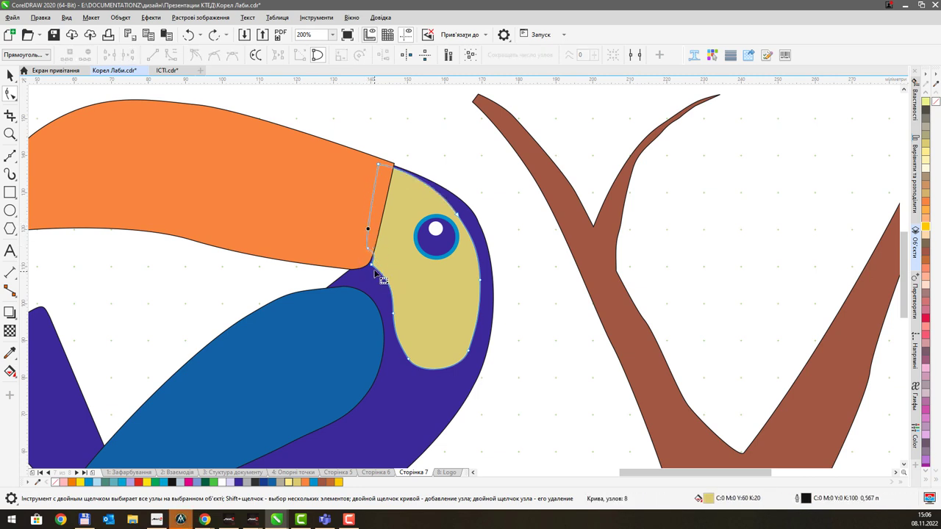
{"action": "mouse_move", "coordinate": [374, 272]}
{"action": "left_mouse_down"}
{"action": "mouse_move", "coordinate": [358, 235]}
{"action": "mouse_move", "coordinate": [365, 258]}
{"action": "left_mouse_up"}
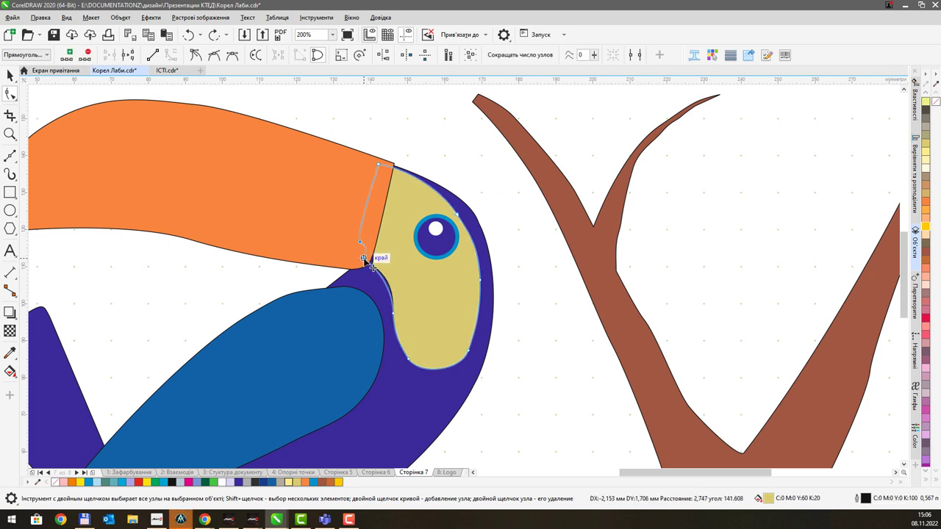
{"action": "left_click", "coordinate": [10, 76]}
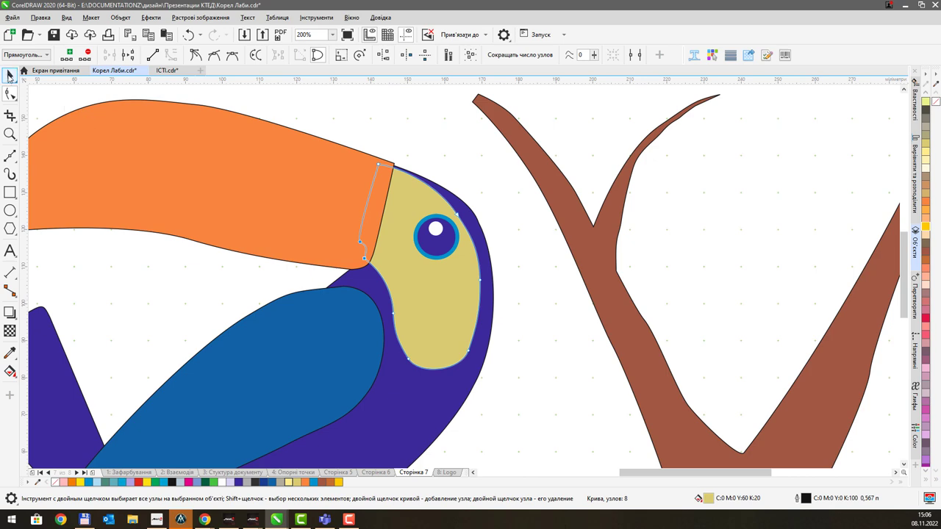
{"action": "left_click", "coordinate": [215, 272]}
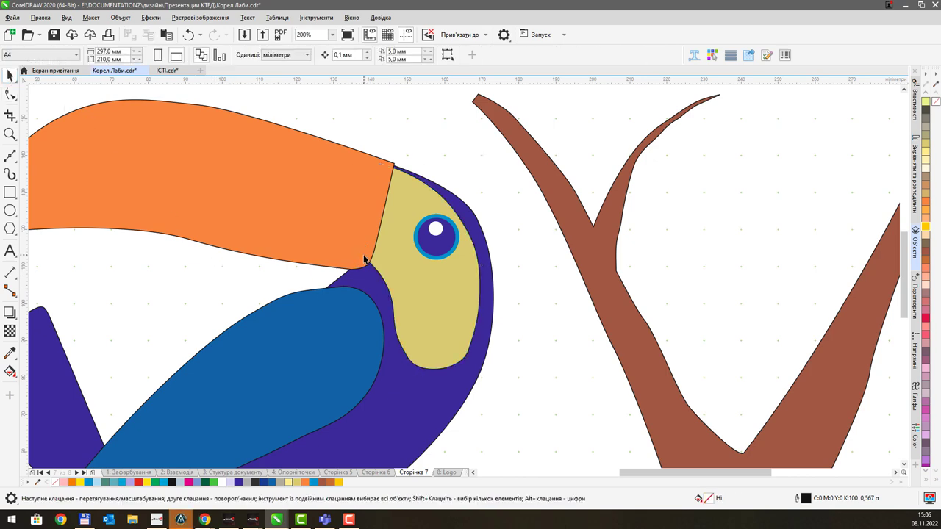
Step: Review the whole toucan composition and save the document
{"action": "scroll", "coordinate": [377, 272], "scroll_direction": "down", "scroll_amount": 2}
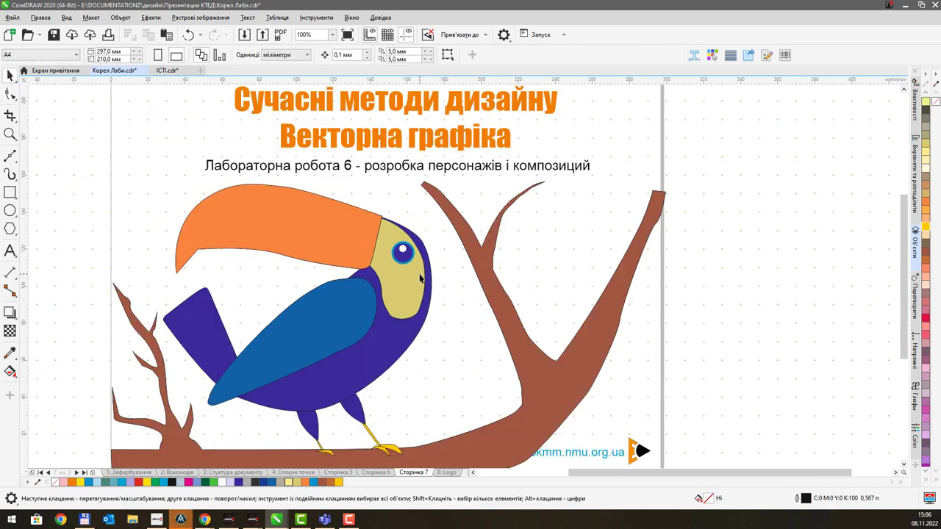
{"action": "left_click_drag", "start_coordinate": [422, 278], "coordinate": [494, 257]}
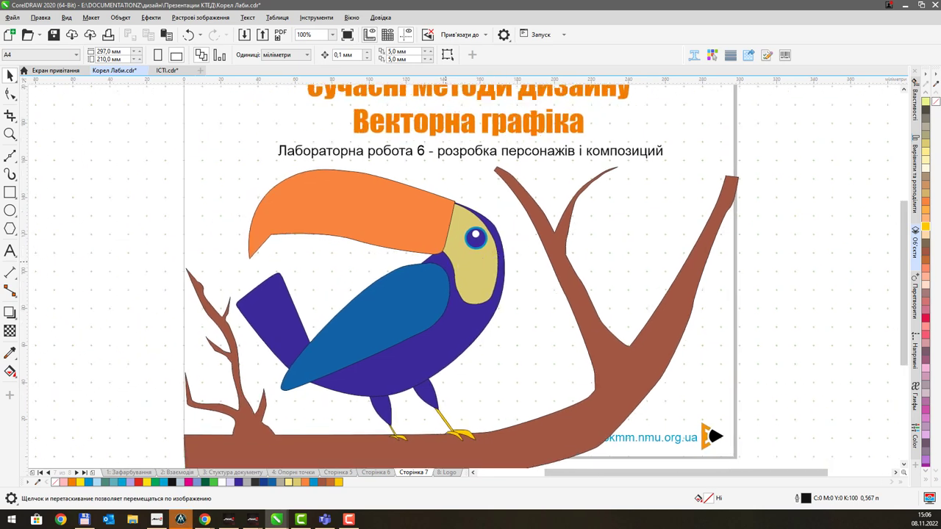
{"action": "key", "text": "ctrl+s"}
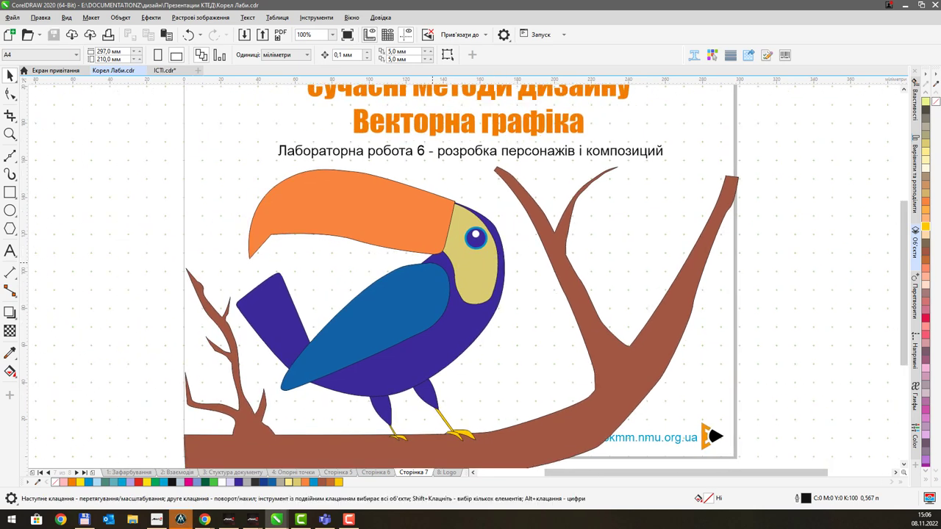
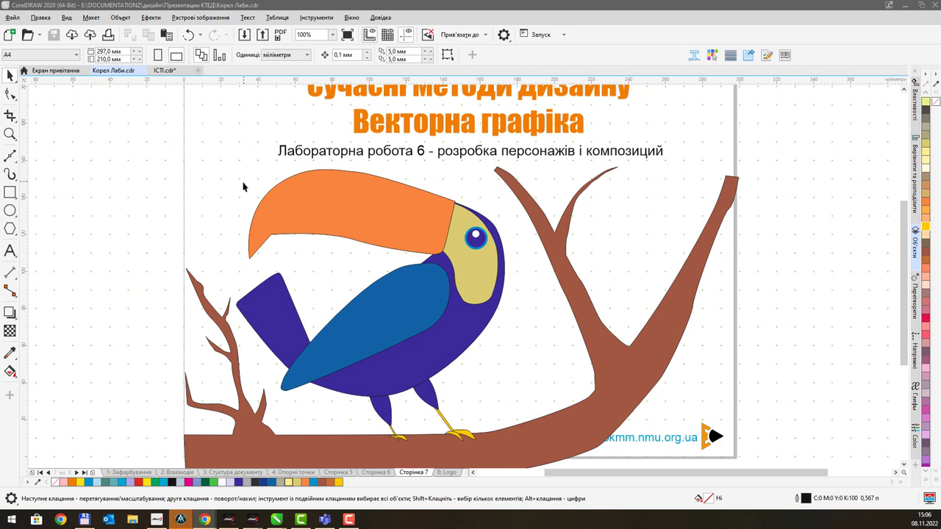
Step: Duplicate the orange beak, try reducing the copy's height and fitting it inside the original, and undo the changes
{"action": "left_click", "coordinate": [321, 197]}
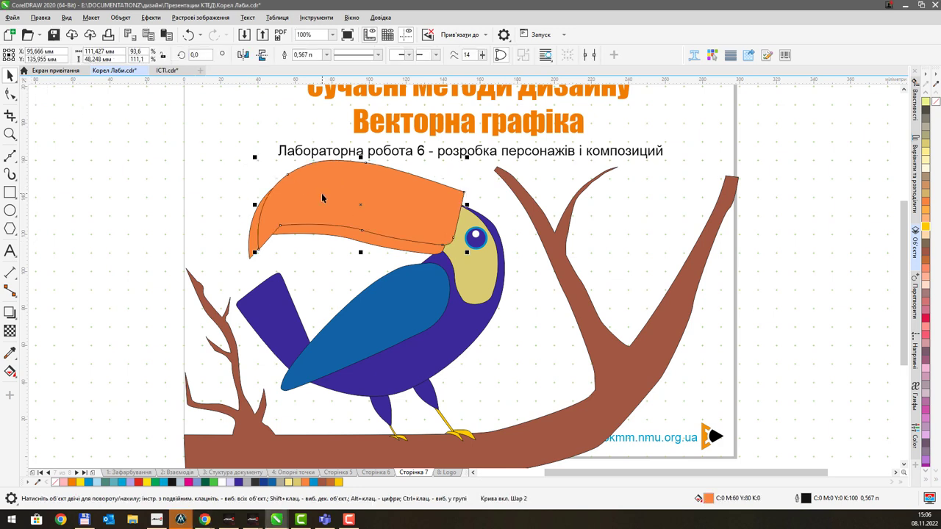
{"action": "key", "text": "ctrl+q"}
{"action": "left_click_drag", "start_coordinate": [256, 255], "coordinate": [270, 242]}
{"action": "key", "text": "ctrl+z"}
{"action": "key", "text": "ctrl+z"}
{"action": "left_click_drag", "start_coordinate": [361, 254], "coordinate": [360, 234]}
{"action": "left_click_drag", "start_coordinate": [372, 187], "coordinate": [364, 208]}
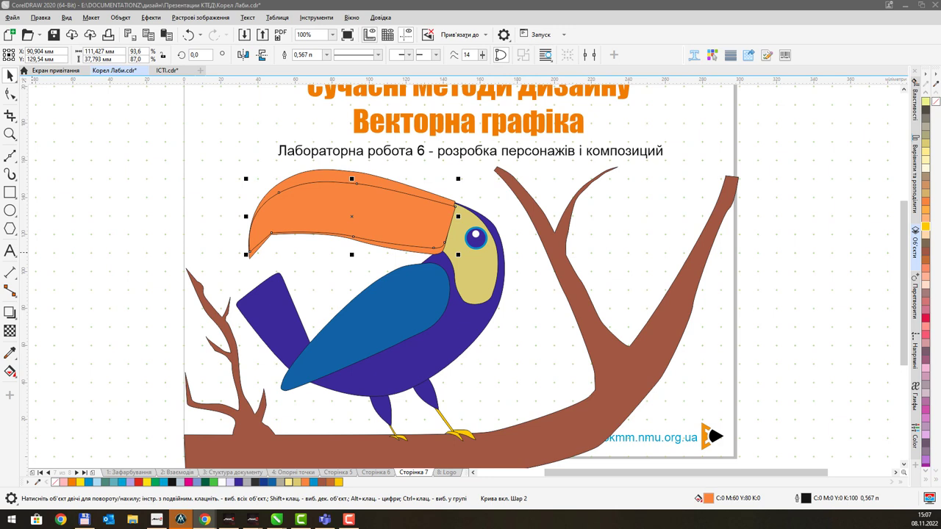
{"action": "left_click", "coordinate": [326, 204]}
{"action": "key", "text": "ctrl+z"}
{"action": "key", "text": "ctrl+z"}
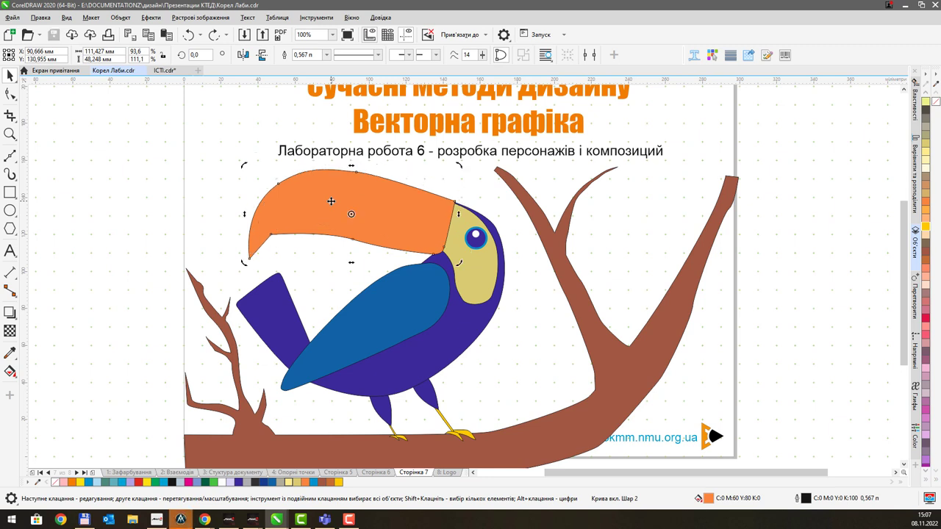
Step: Make an offset copy of the orange beak, fill it with yellow (C0 M20 Y100 K0) and align it over the original
{"action": "key", "text": "ctrl+shift+z"}
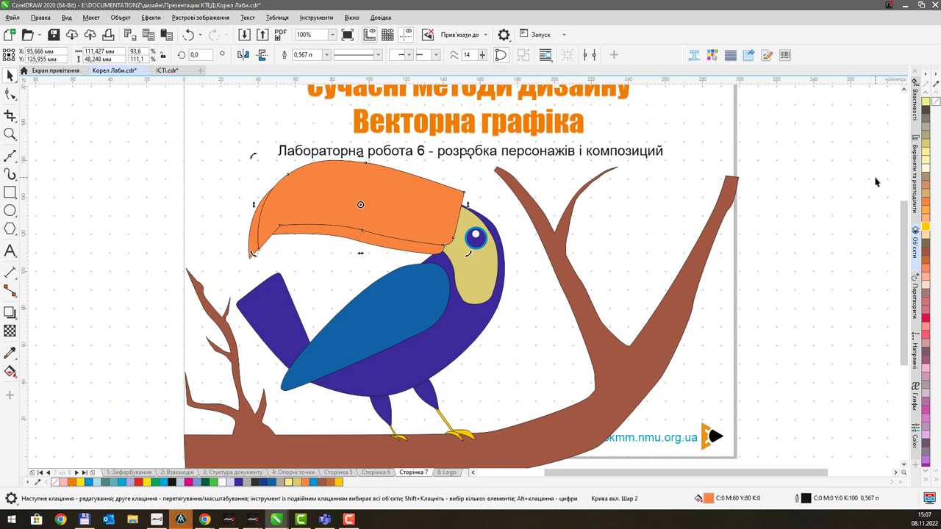
{"action": "left_click", "coordinate": [926, 228]}
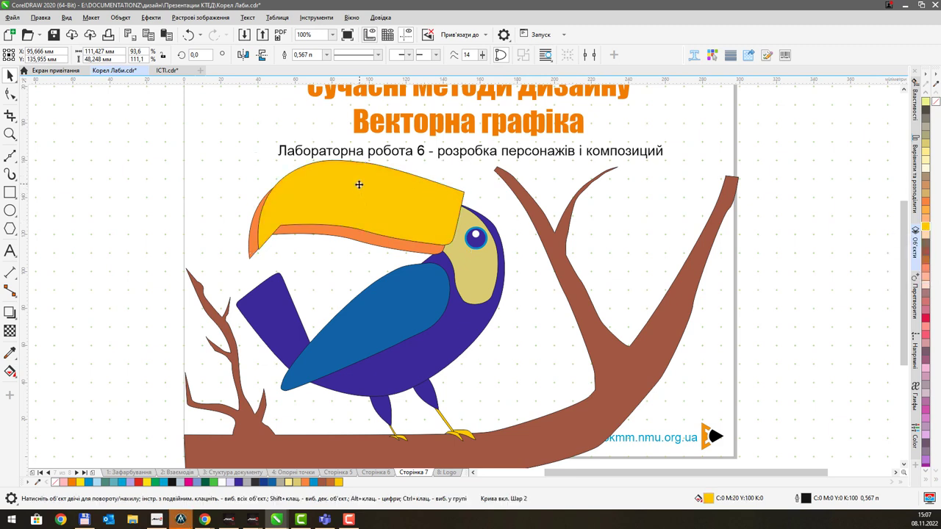
{"action": "left_click_drag", "start_coordinate": [350, 187], "coordinate": [352, 196]}
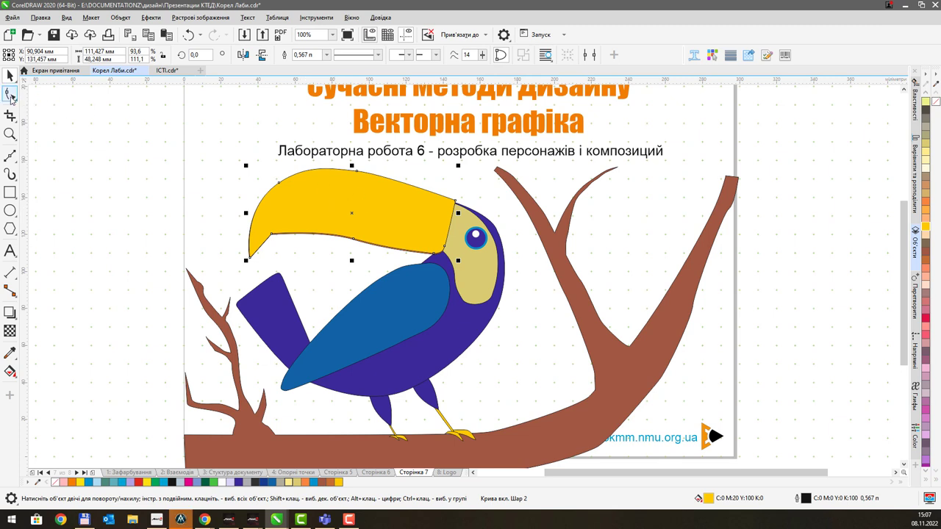
Step: Pull the yellow shape's end nodes away from the head, delete the extra lower corner node and raise its lower edge above the orange beak's
{"action": "left_click", "coordinate": [9, 93]}
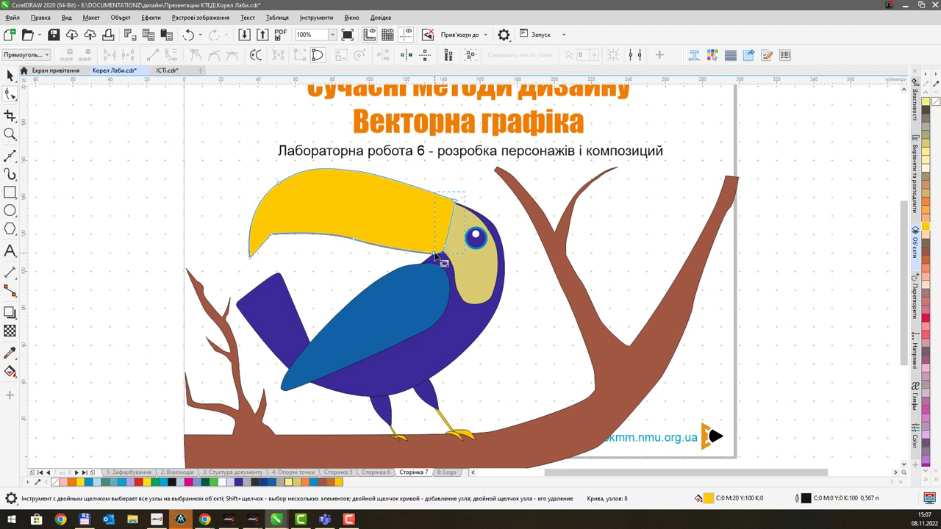
{"action": "left_click_drag", "start_coordinate": [436, 257], "coordinate": [422, 243]}
{"action": "left_click_drag", "start_coordinate": [355, 241], "coordinate": [356, 218]}
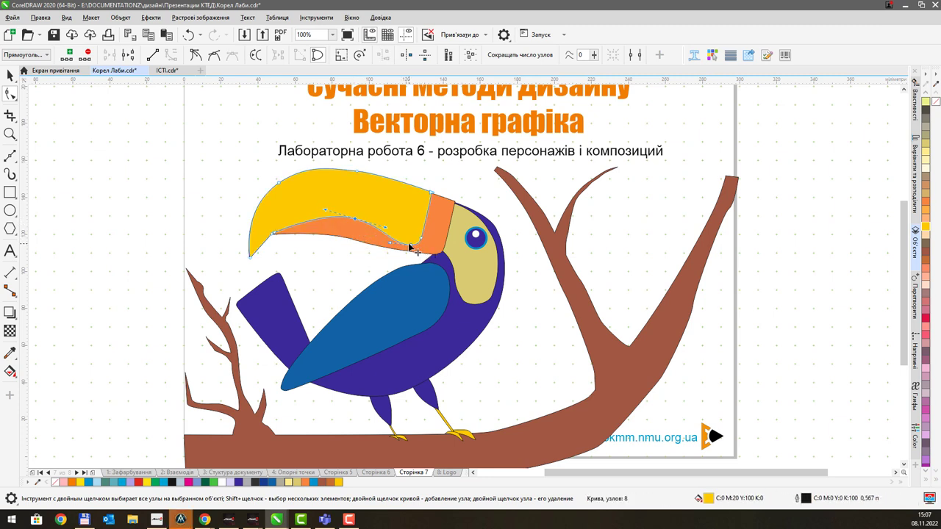
{"action": "double_click", "coordinate": [410, 246]}
{"action": "left_click", "coordinate": [421, 239]}
{"action": "left_click_drag", "start_coordinate": [412, 258], "coordinate": [359, 221]}
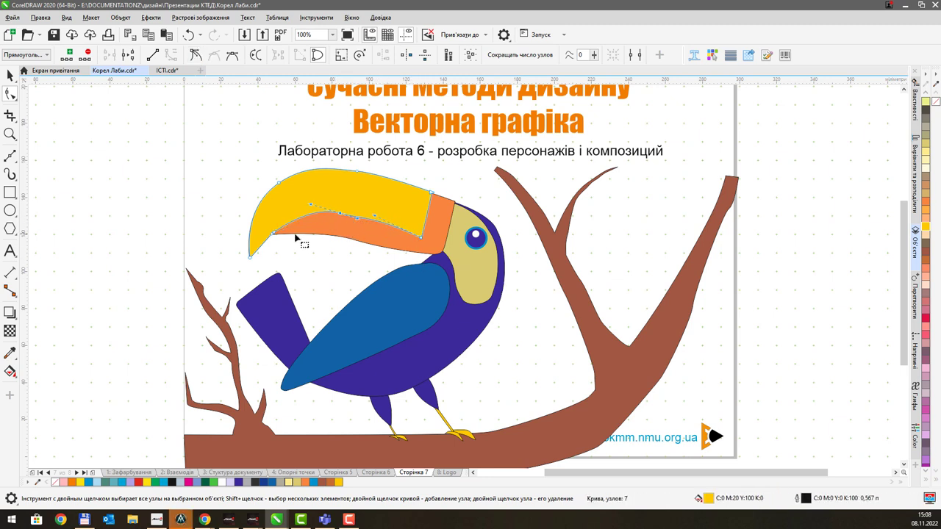
{"action": "left_click_drag", "start_coordinate": [274, 236], "coordinate": [302, 211]}
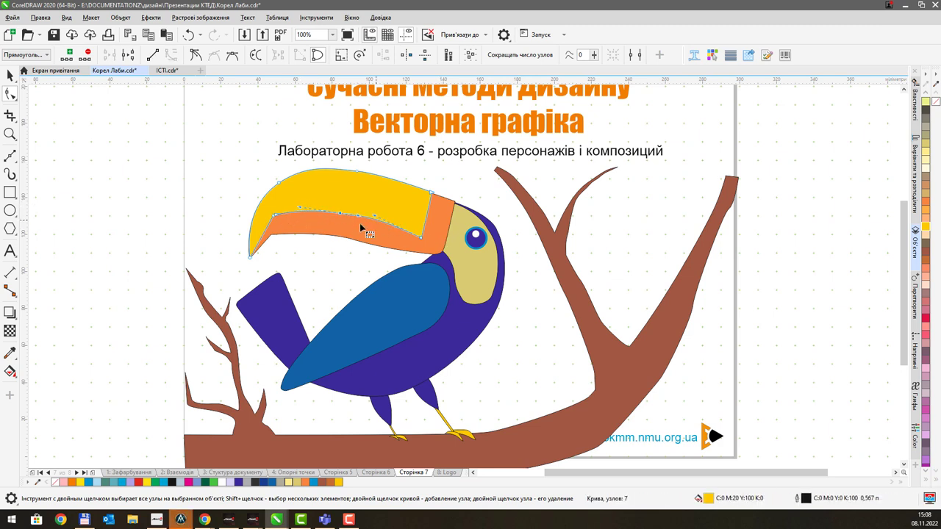
Step: Round the yellow shape's inner corner near the beak tip and raise the middle node of its lower edge into a smooth curve
{"action": "scroll", "coordinate": [274, 224], "scroll_direction": "up", "scroll_amount": 2}
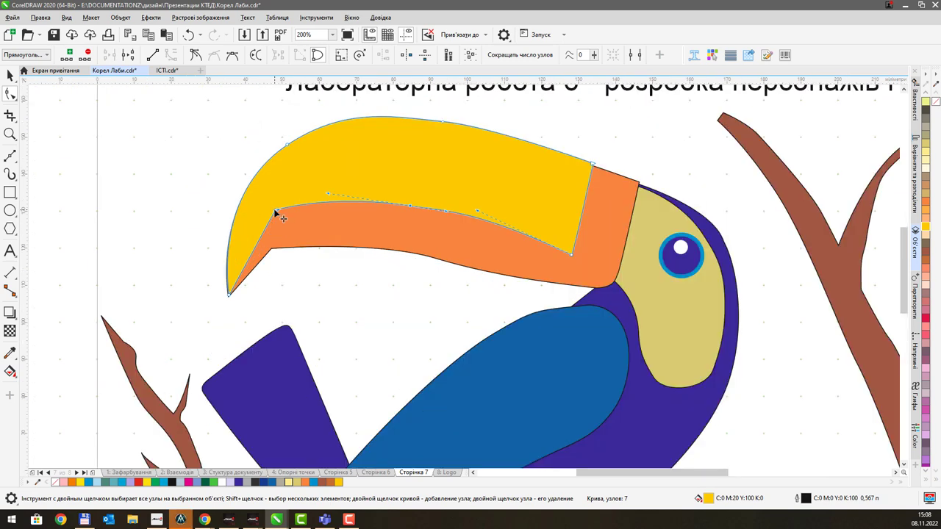
{"action": "left_click", "coordinate": [276, 213]}
{"action": "left_click", "coordinate": [215, 57]}
{"action": "left_click_drag", "start_coordinate": [280, 213], "coordinate": [301, 190]}
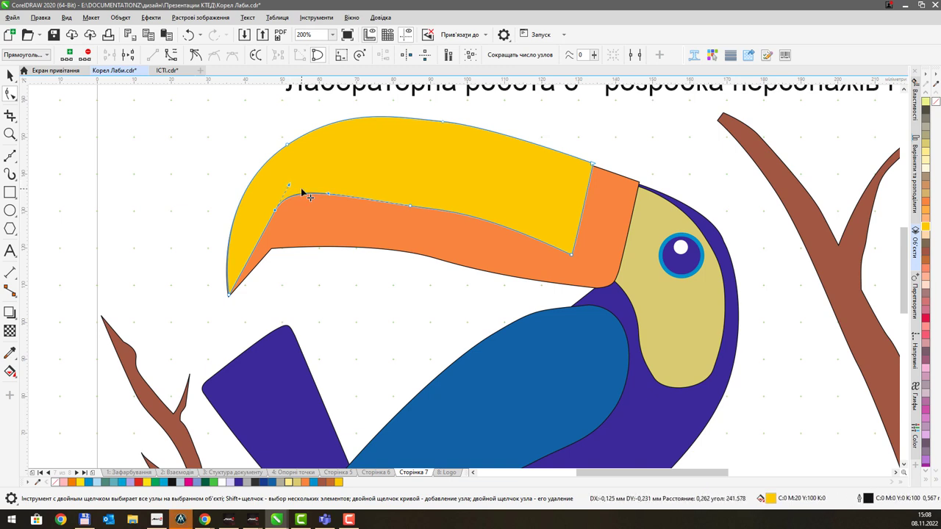
{"action": "left_click_drag", "start_coordinate": [412, 212], "coordinate": [399, 200]}
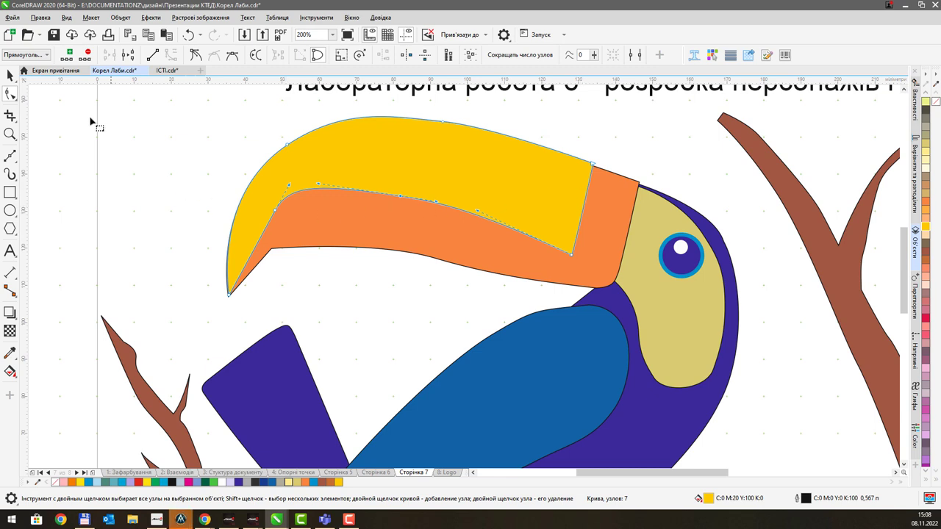
Step: Duplicate the orange beak, bring the copy to the front, align it over the original and fill it with brown-orange (C0 M60 Y80 K20)
{"action": "left_click", "coordinate": [10, 75]}
{"action": "left_click", "coordinate": [481, 236]}
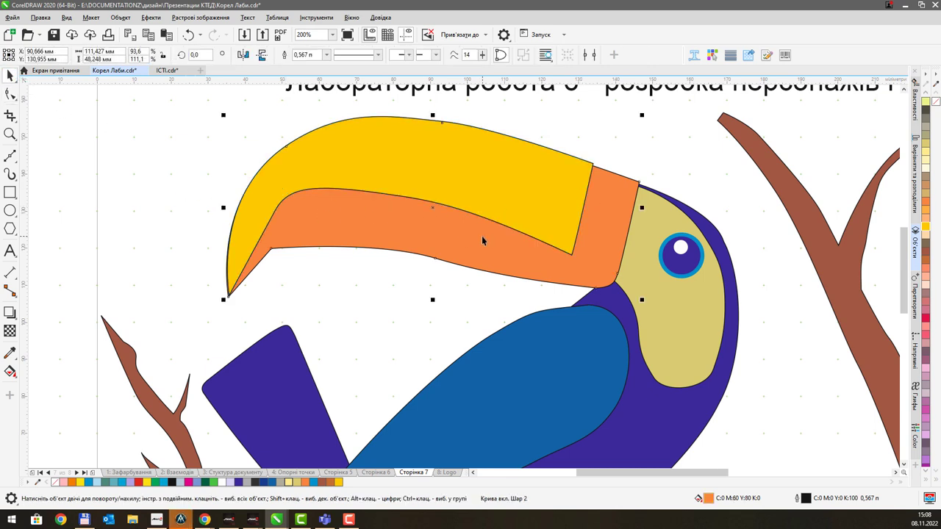
{"action": "key", "text": "ctrl+d"}
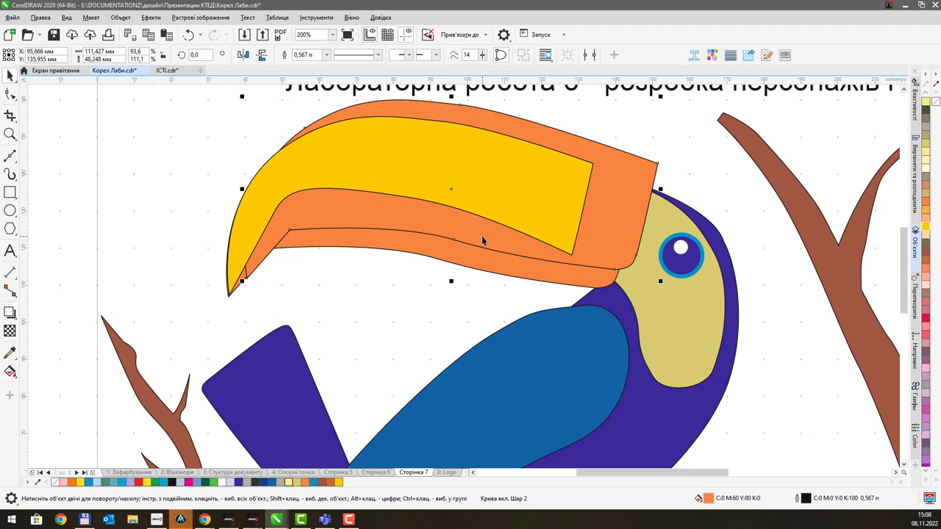
{"action": "key", "text": "shift+Page_Up"}
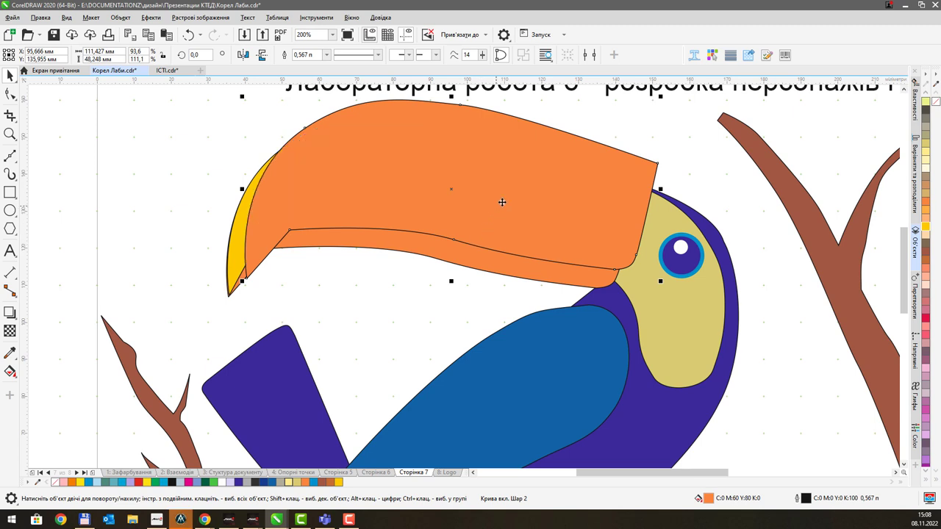
{"action": "left_click_drag", "start_coordinate": [539, 187], "coordinate": [521, 203]}
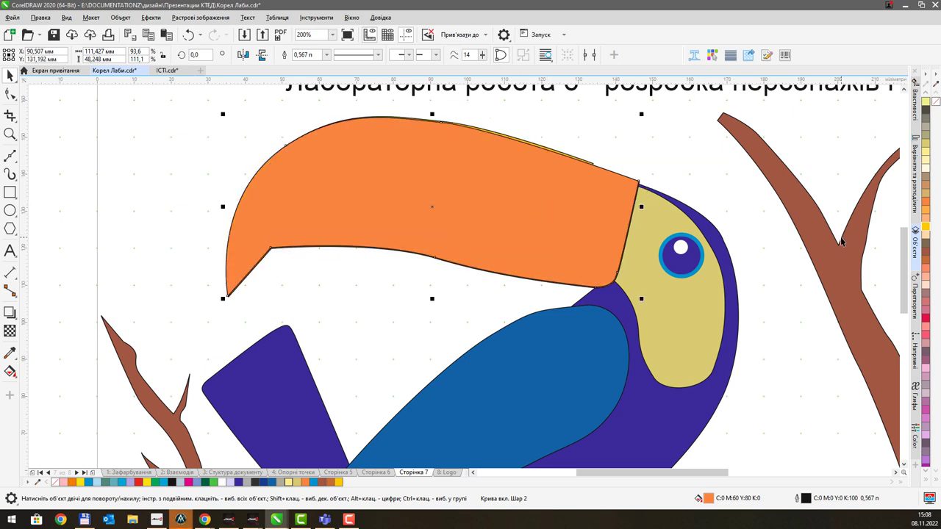
{"action": "left_click", "coordinate": [926, 254]}
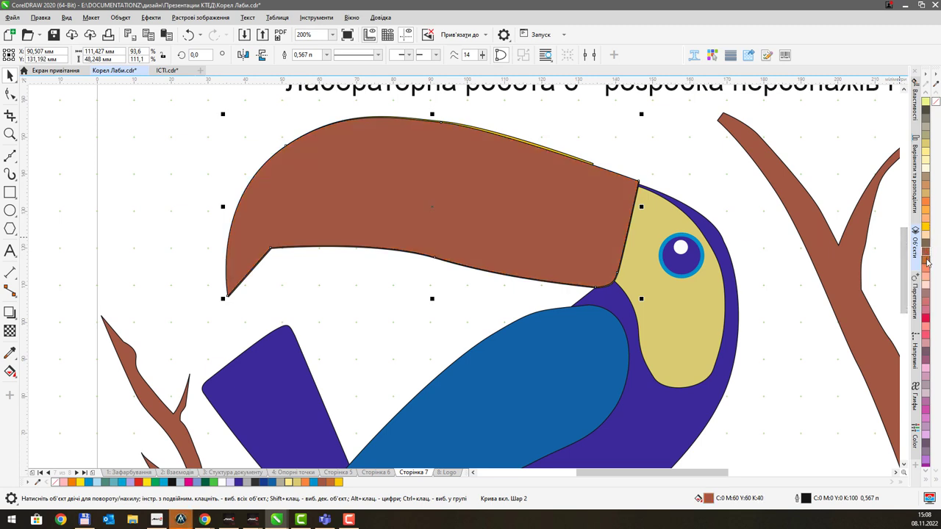
{"action": "left_click", "coordinate": [927, 260]}
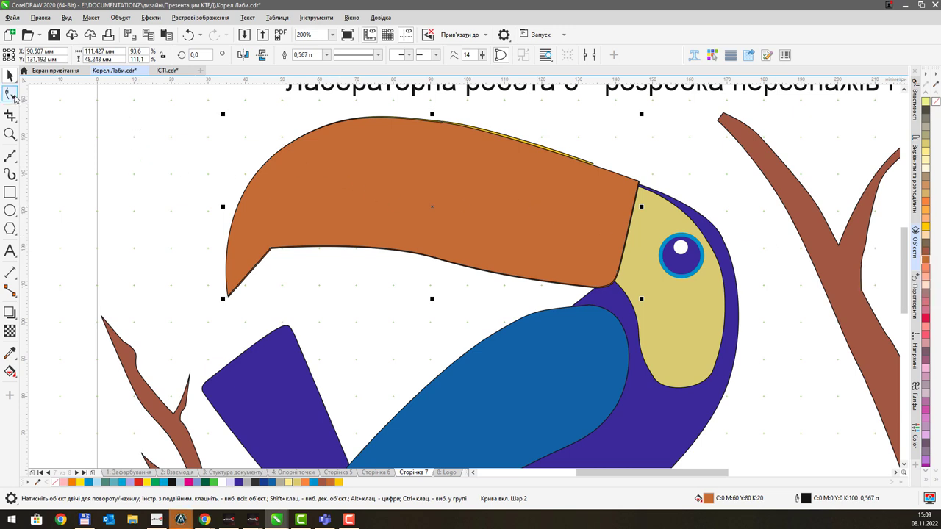
Step: Add nodes on the brown-orange copy's upper and lower edges near the beak base and break the curve at both
{"action": "left_click", "coordinate": [12, 95]}
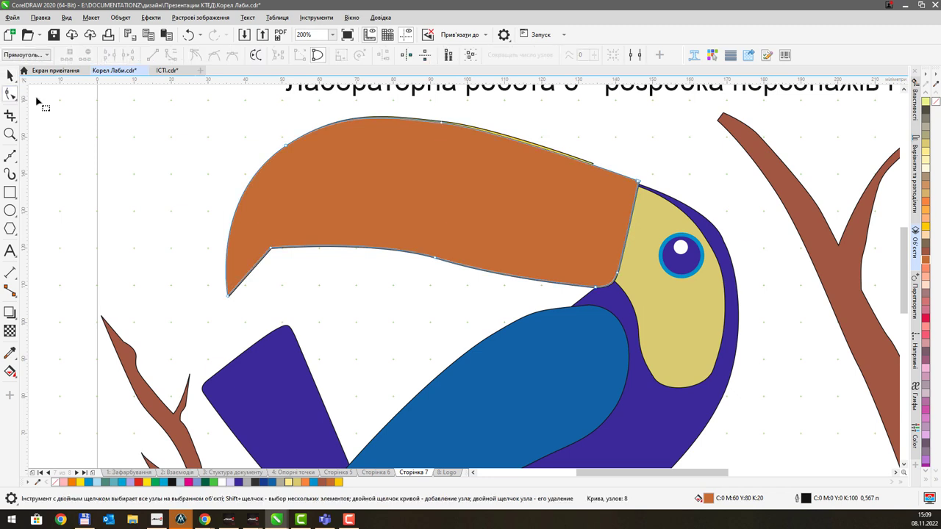
{"action": "double_click", "coordinate": [597, 166]}
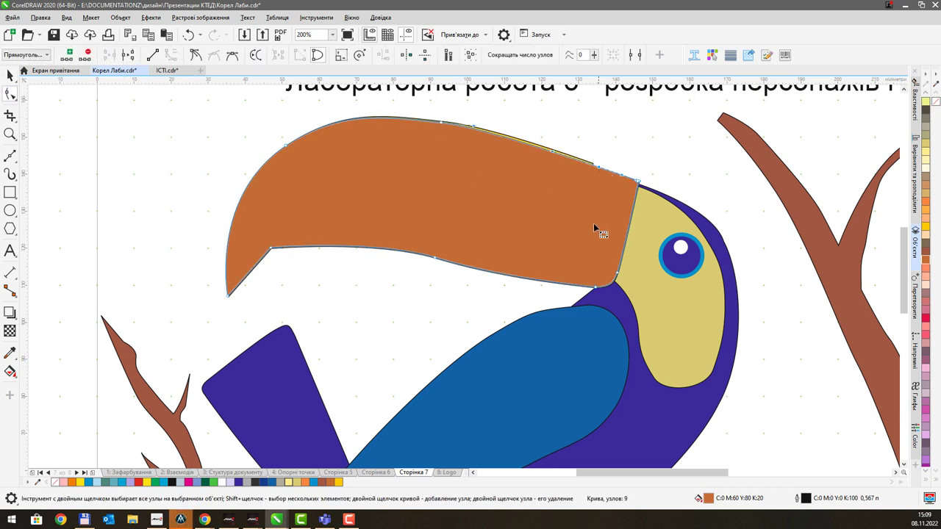
{"action": "double_click", "coordinate": [566, 284]}
{"action": "left_click", "coordinate": [134, 58]}
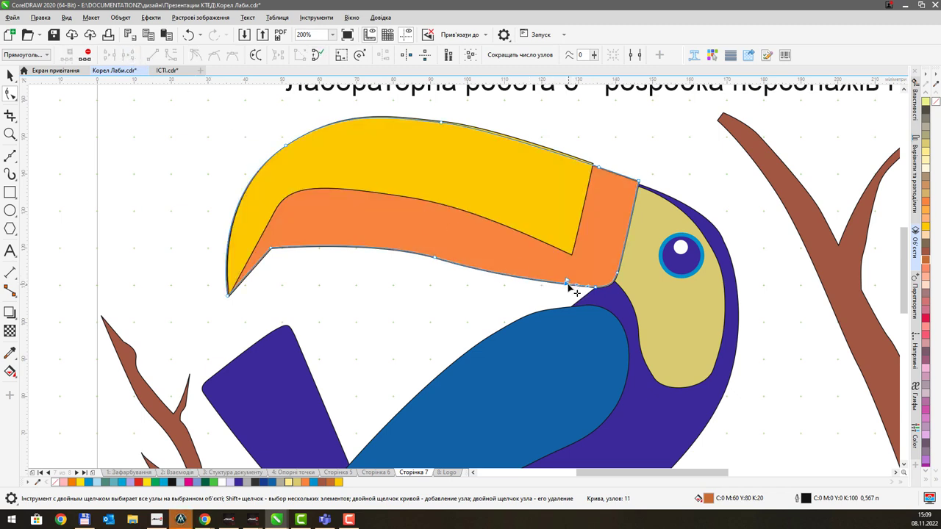
{"action": "left_click_drag", "start_coordinate": [569, 289], "coordinate": [506, 287]}
{"action": "key", "text": "ctrl+z"}
{"action": "key", "text": "ctrl+z"}
{"action": "left_click", "coordinate": [602, 172]}
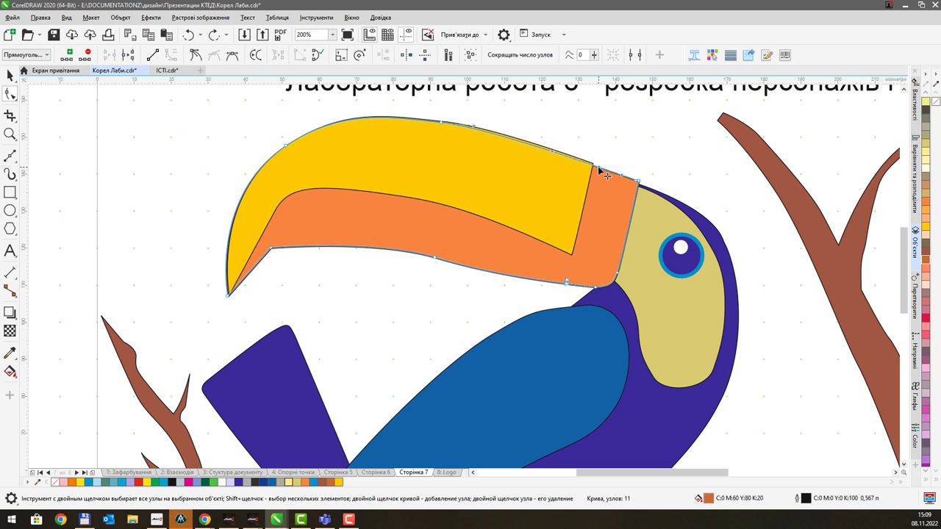
{"action": "left_click", "coordinate": [128, 54]}
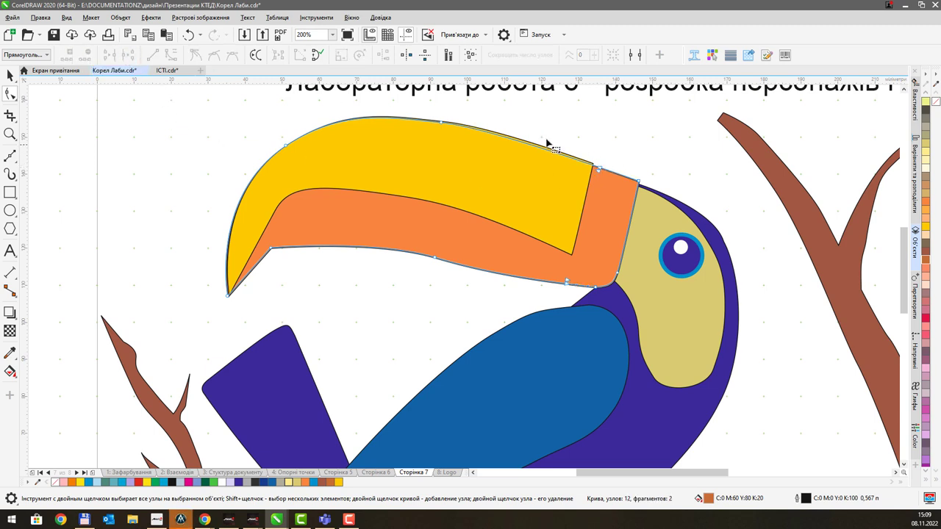
Step: Delete the copy's nodes on the tip side of the cuts and move the upper cut node onto the yellow shape's corner
{"action": "left_click", "coordinate": [481, 147]}
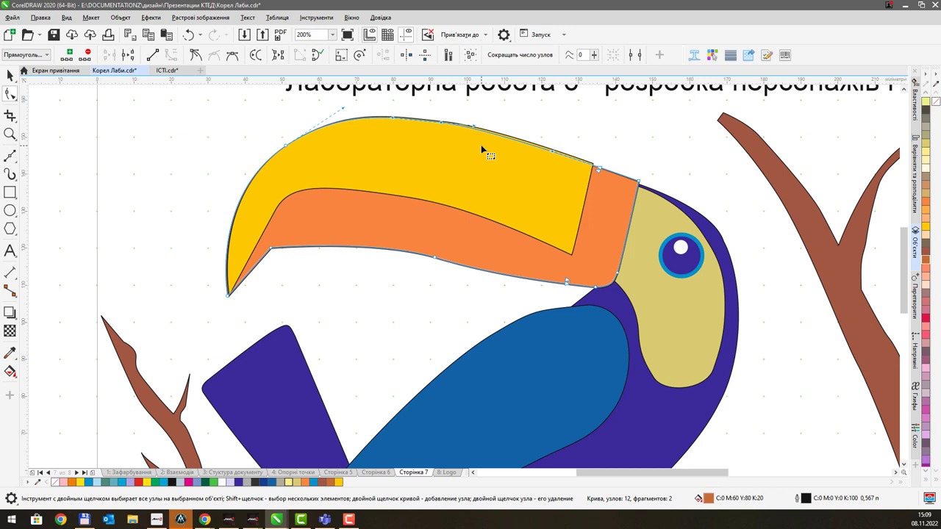
{"action": "key", "text": "Delete"}
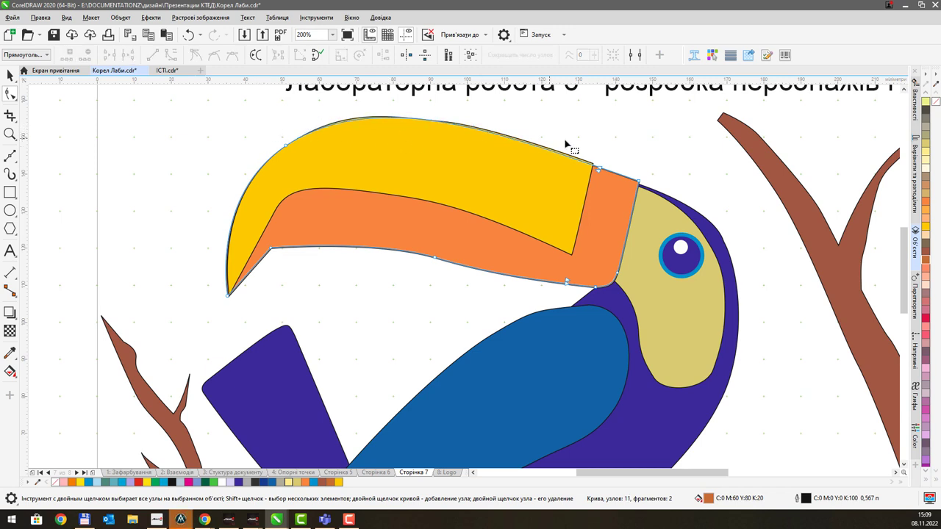
{"action": "mouse_move", "coordinate": [599, 169]}
{"action": "left_mouse_down"}
{"action": "mouse_move", "coordinate": [619, 156]}
{"action": "mouse_move", "coordinate": [593, 165]}
{"action": "left_mouse_up"}
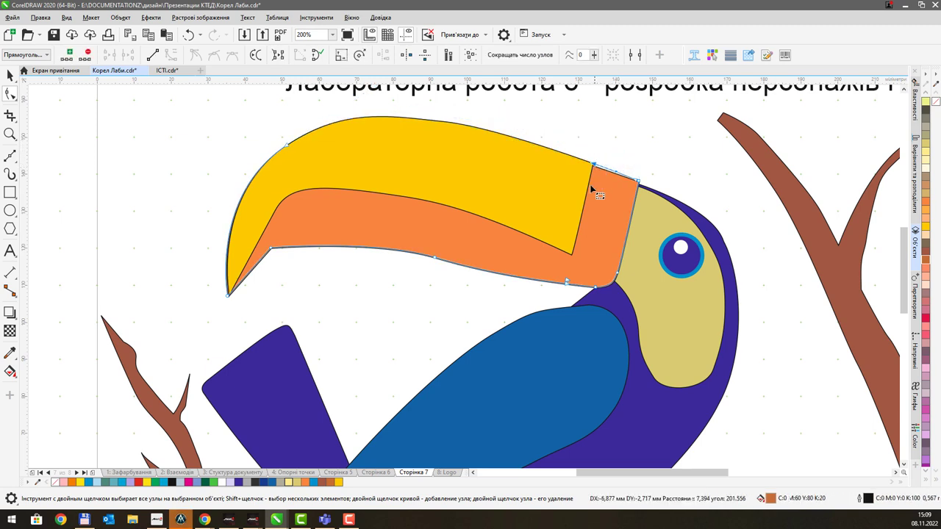
{"action": "key", "text": "Delete"}
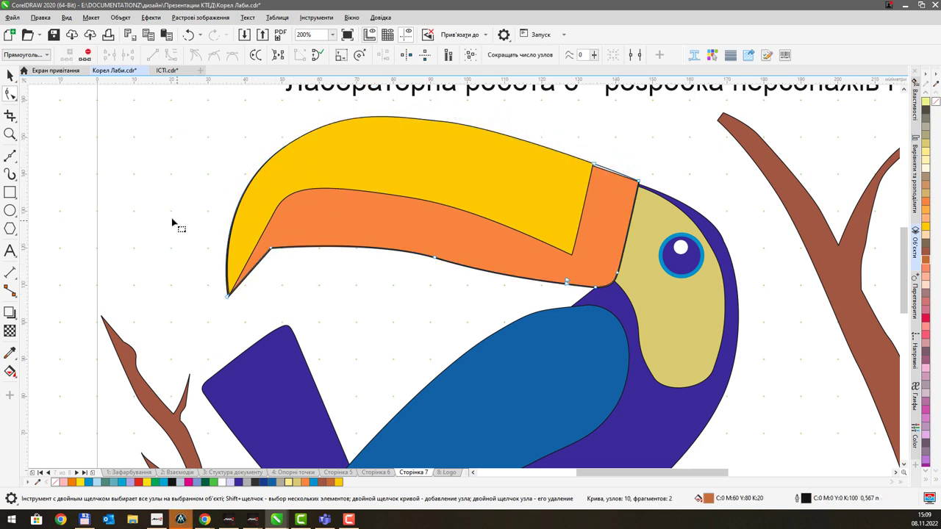
{"action": "left_click_drag", "start_coordinate": [166, 216], "coordinate": [308, 286]}
{"action": "key", "text": "Delete"}
{"action": "left_click_drag", "start_coordinate": [409, 253], "coordinate": [454, 284]}
{"action": "key", "text": "Delete"}
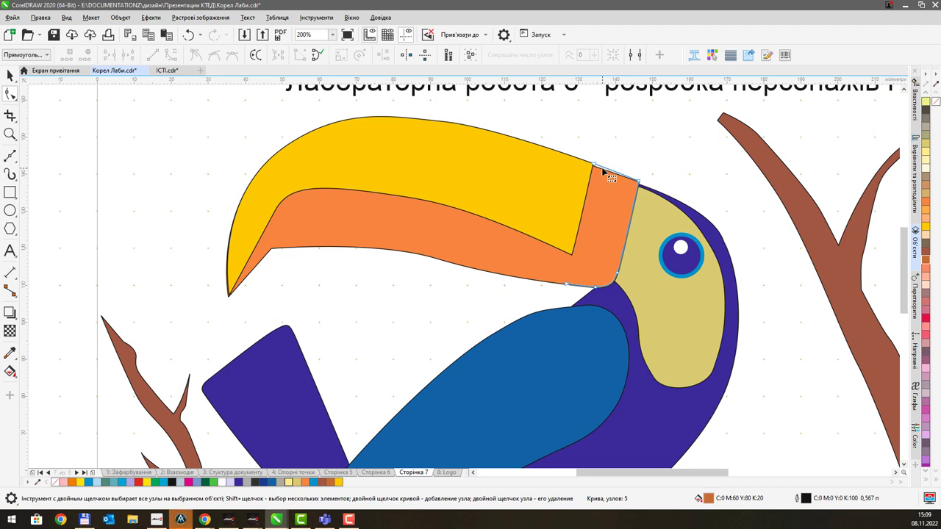
Step: Add a lower corner node, close the beak-base strip by moving its open end onto the upper cut node, and break the curve there again
{"action": "double_click", "coordinate": [569, 286]}
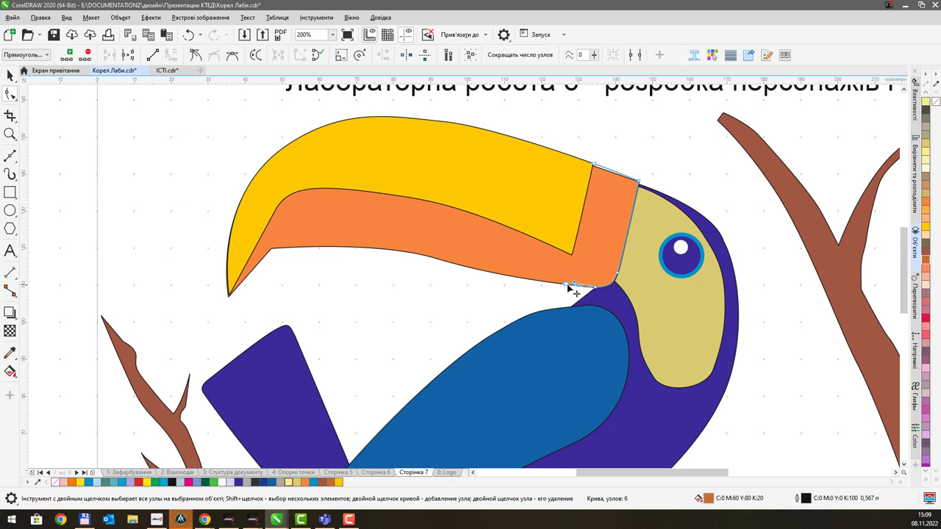
{"action": "left_click_drag", "start_coordinate": [567, 287], "coordinate": [595, 166]}
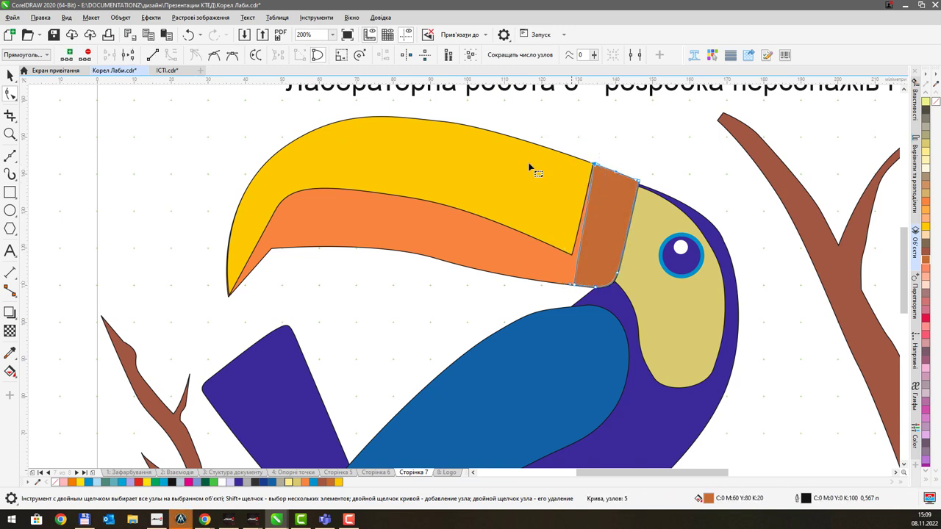
{"action": "left_click", "coordinate": [128, 55]}
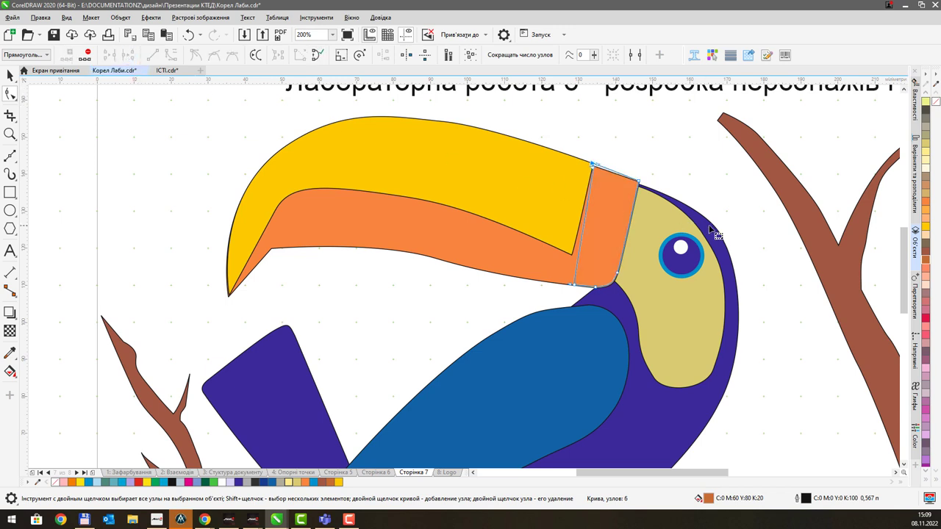
Step: Try brown and yellow (C0 M20 Y100 K0) fills on the open beak-base outline and move it up and right, partly over the face patch
{"action": "left_click", "coordinate": [925, 260]}
{"action": "left_click", "coordinate": [10, 74]}
{"action": "left_click_drag", "start_coordinate": [611, 203], "coordinate": [632, 180]}
{"action": "key", "text": "ctrl+z"}
{"action": "left_click", "coordinate": [576, 269]}
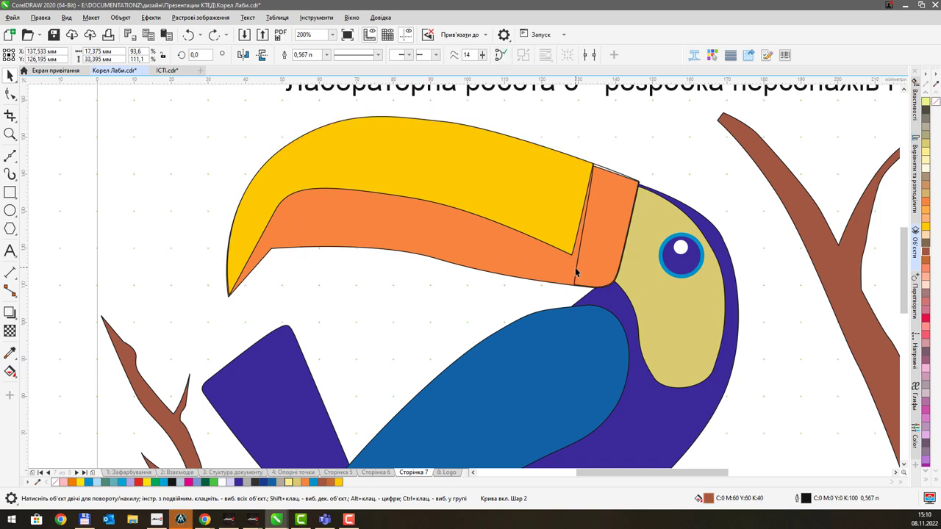
{"action": "left_click_drag", "start_coordinate": [576, 269], "coordinate": [593, 235]}
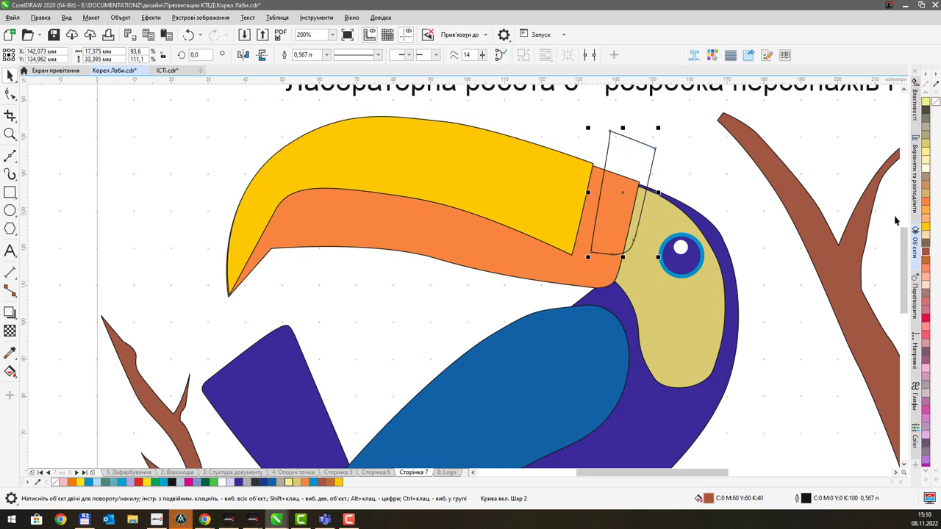
{"action": "left_click", "coordinate": [925, 226]}
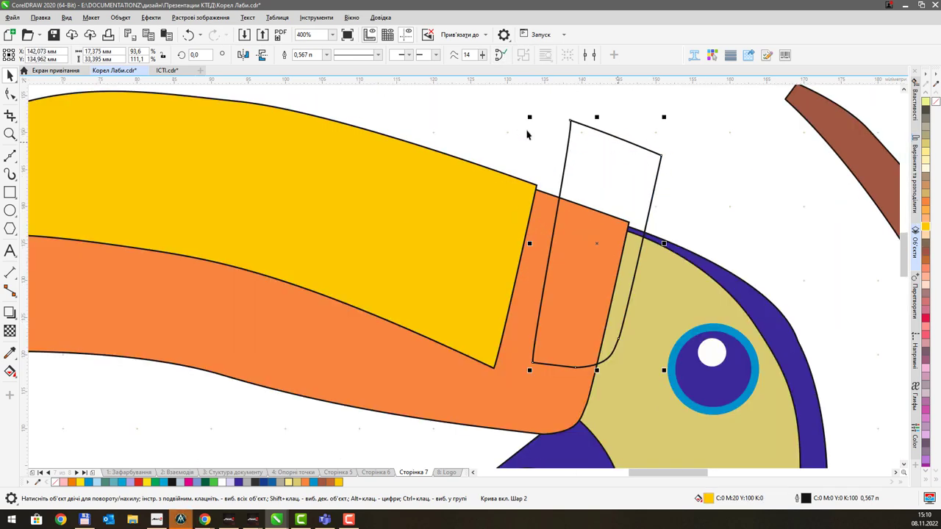
Step: Close the open outline of the beak-base strip with the node-editing tool
{"action": "scroll", "coordinate": [647, 145], "scroll_direction": "up", "scroll_amount": 2}
{"action": "left_click", "coordinate": [11, 93]}
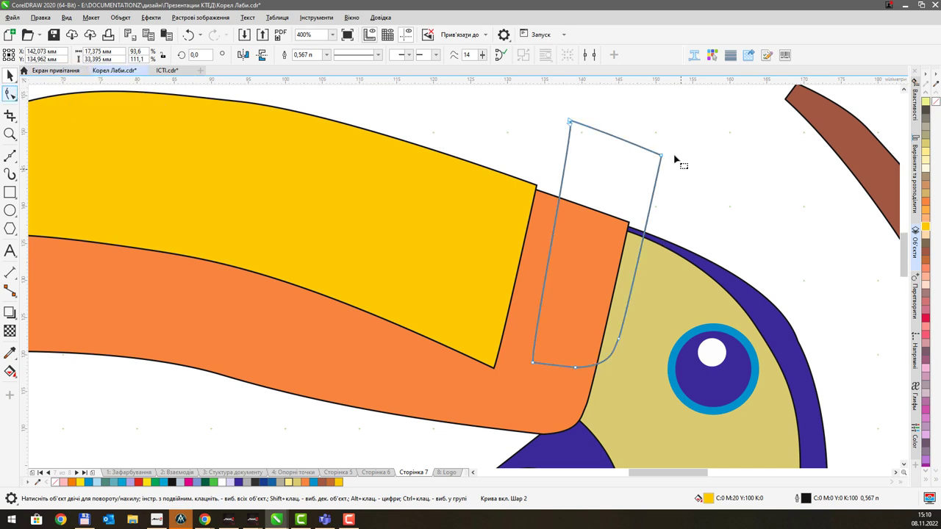
{"action": "left_click", "coordinate": [110, 55]}
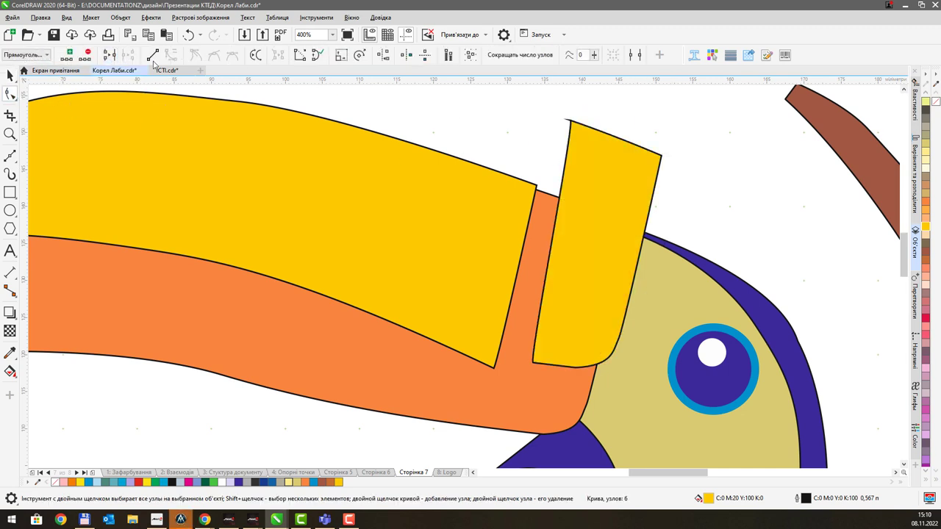
{"action": "left_click_drag", "start_coordinate": [626, 232], "coordinate": [652, 224]}
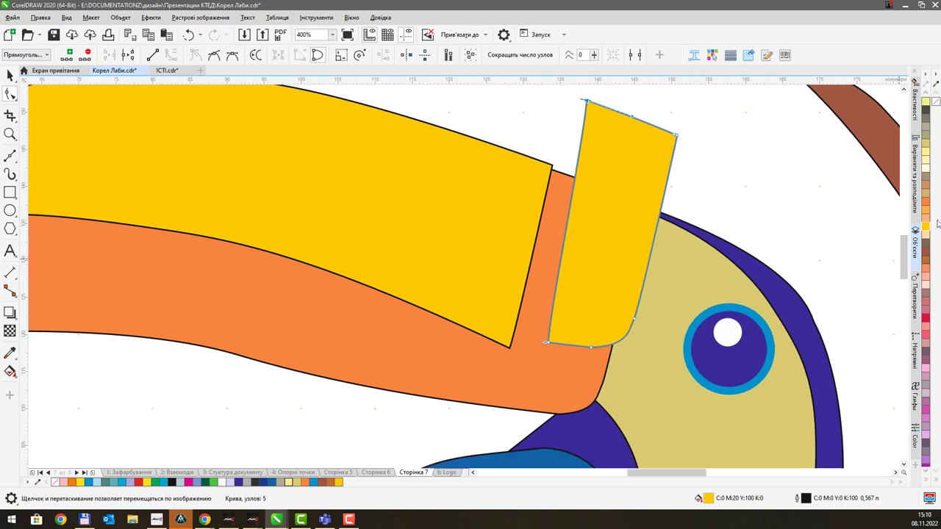
Step: Try orange and grey-brown fills on the beak-base strip, then fill it with brown-orange C0 M60 Y80 K20
{"action": "left_click", "coordinate": [929, 205]}
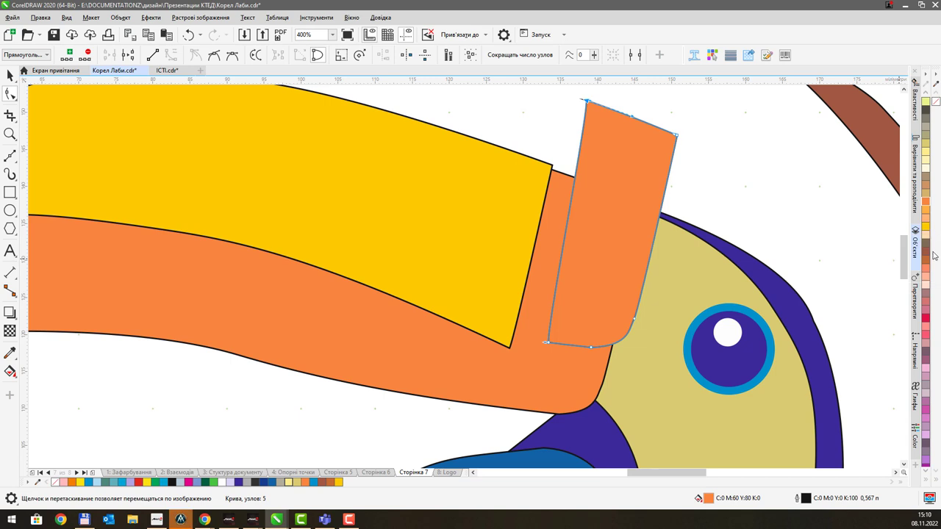
{"action": "left_click", "coordinate": [925, 261]}
{"action": "left_click", "coordinate": [925, 250]}
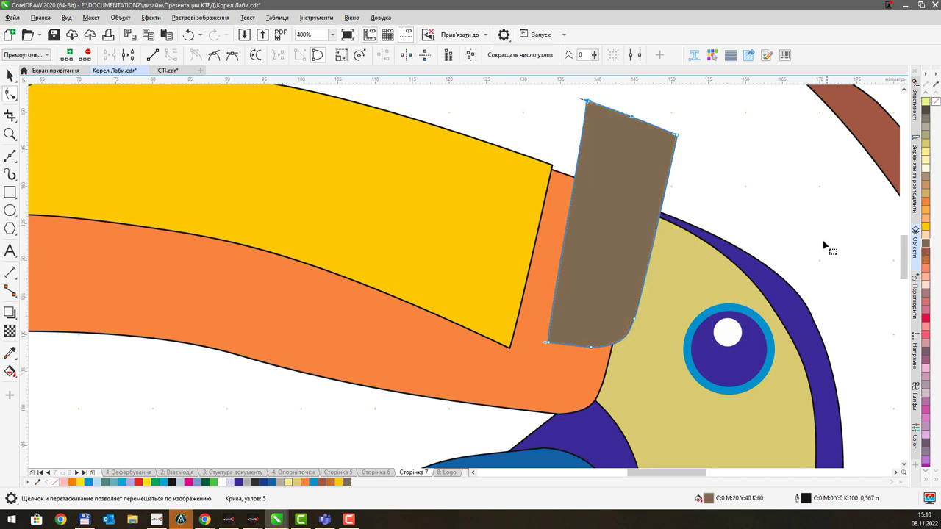
{"action": "left_click", "coordinate": [927, 259]}
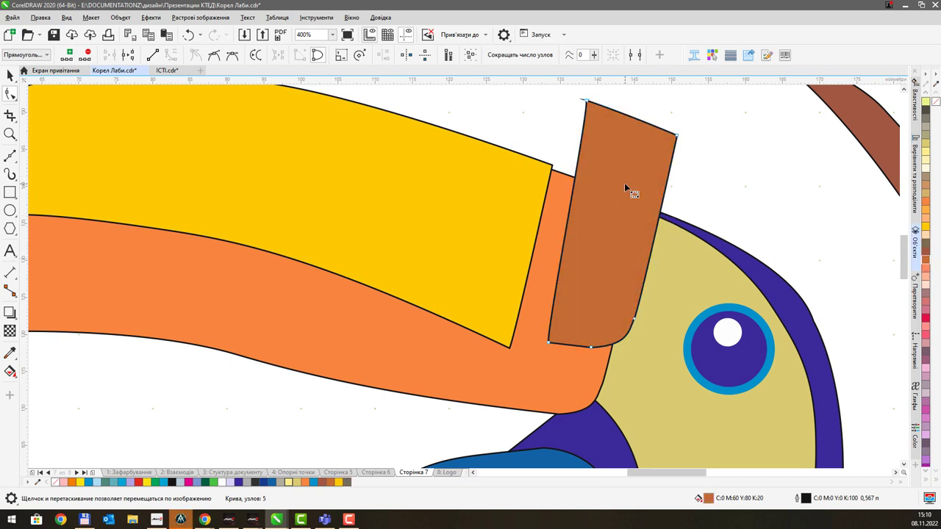
Step: Move the strip back over the beak's base, align its upper tip-side corner with the yellow shape, and bow its tip-side edge outward
{"action": "key", "text": "space"}
{"action": "left_click_drag", "start_coordinate": [614, 182], "coordinate": [584, 243]}
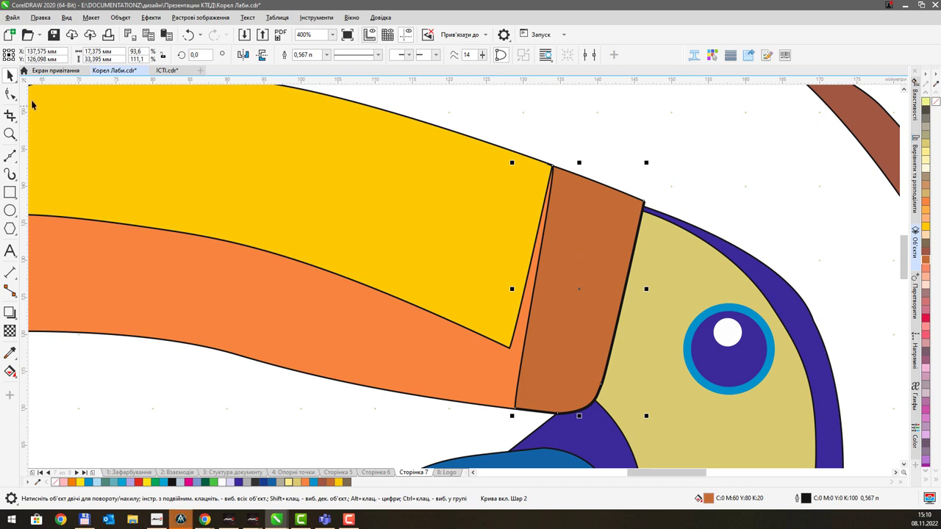
{"action": "left_click", "coordinate": [9, 94]}
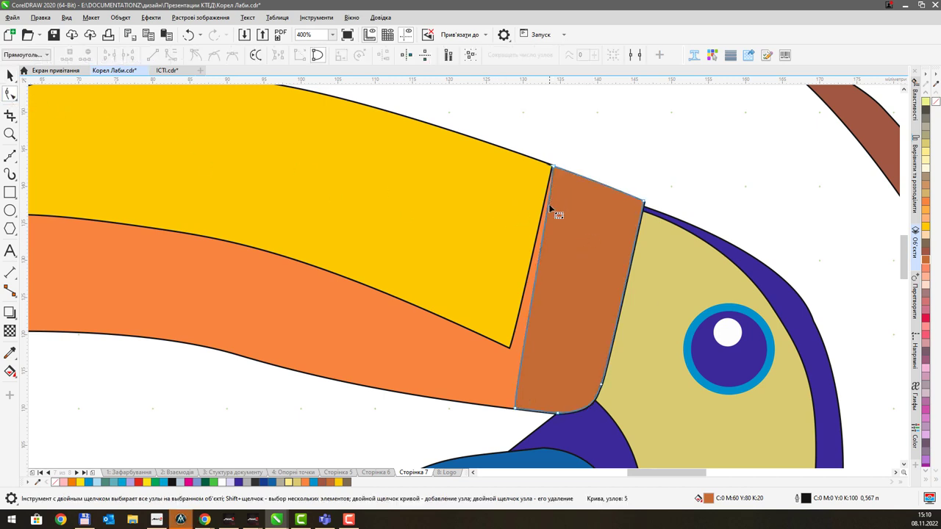
{"action": "left_click_drag", "start_coordinate": [536, 142], "coordinate": [566, 212]}
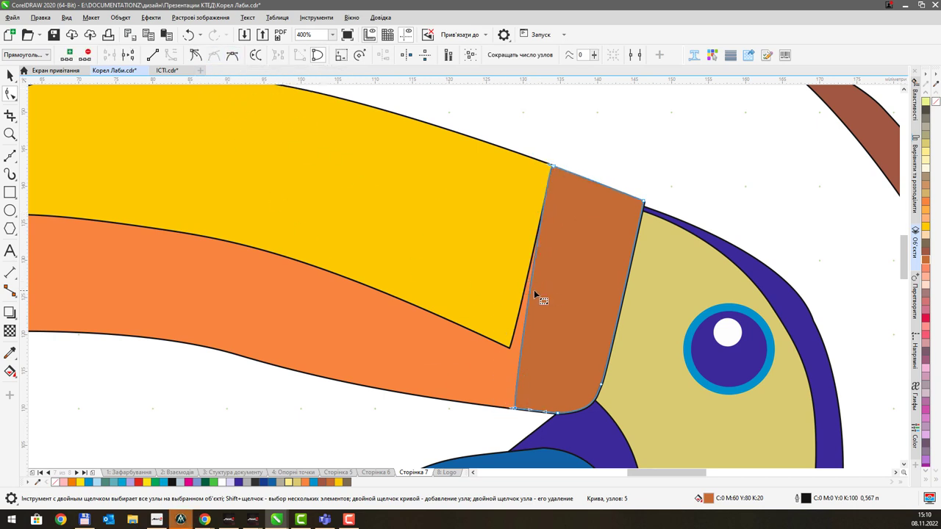
{"action": "left_click_drag", "start_coordinate": [531, 294], "coordinate": [514, 287]}
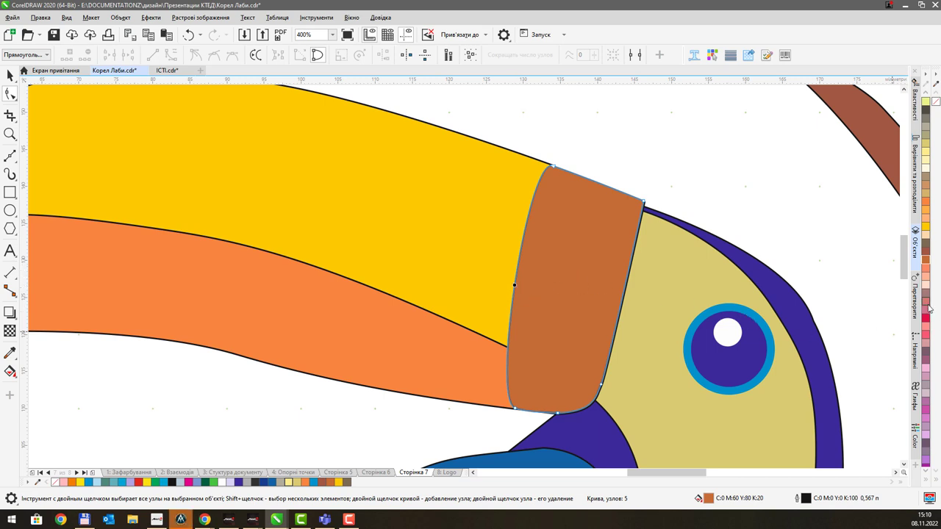
{"action": "scroll", "coordinate": [585, 239], "scroll_direction": "down", "scroll_amount": 1}
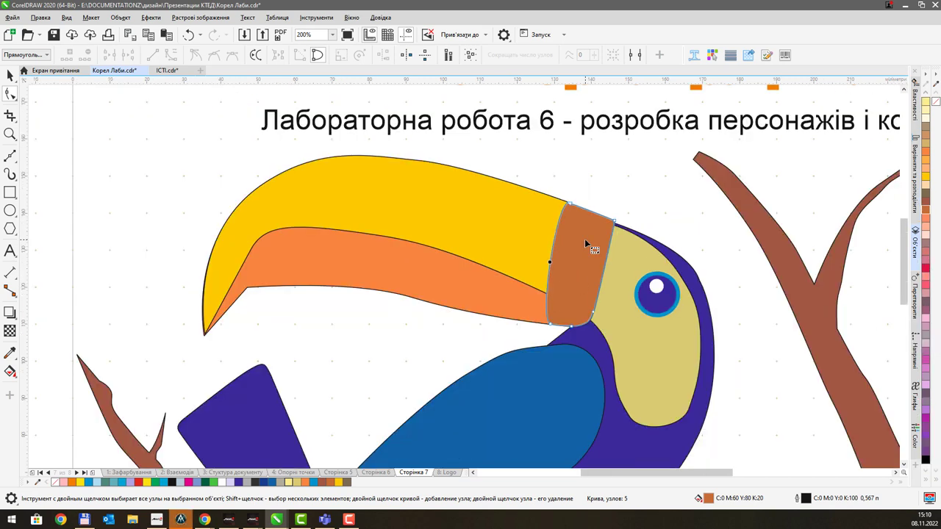
{"action": "left_click_drag", "start_coordinate": [646, 229], "coordinate": [563, 204]}
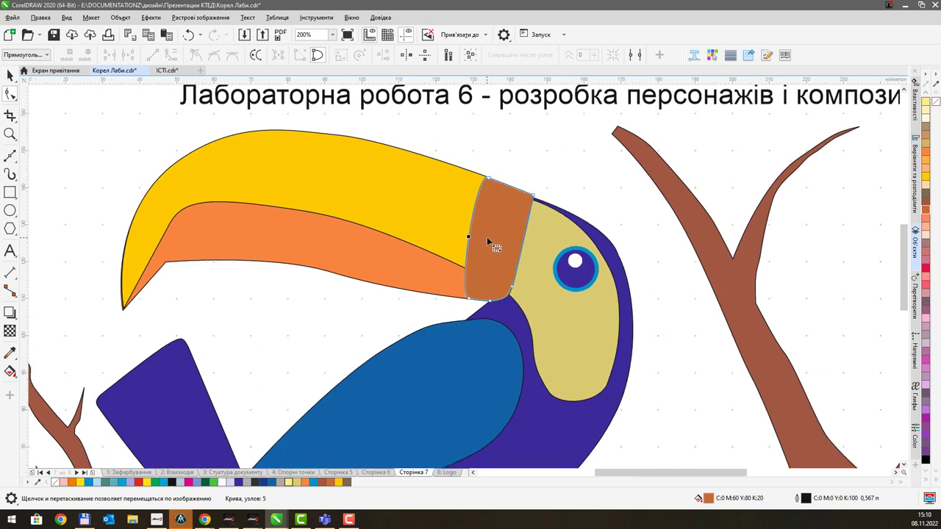
Step: Move the strip's lower tip-side node along the beak's lower edge toward the head to narrow the strip
{"action": "scroll", "coordinate": [489, 269], "scroll_direction": "up", "scroll_amount": 1}
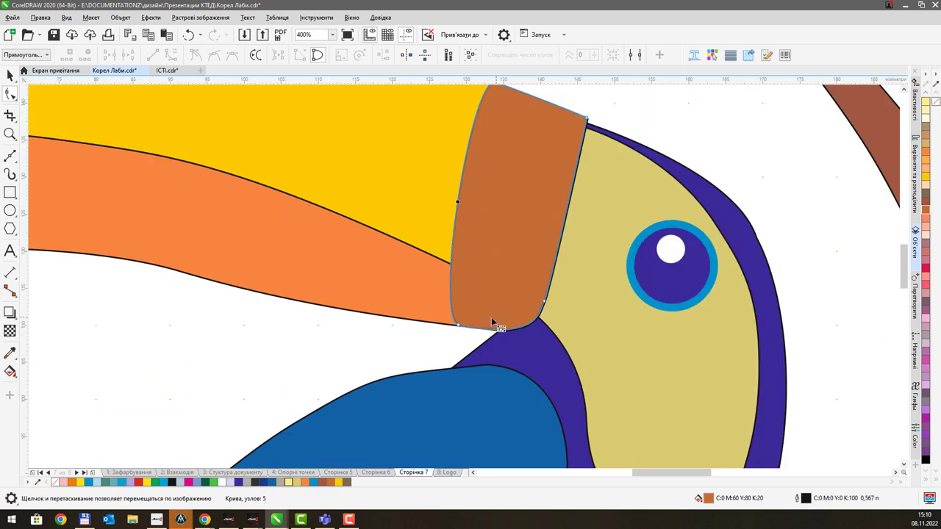
{"action": "left_click_drag", "start_coordinate": [459, 326], "coordinate": [499, 330]}
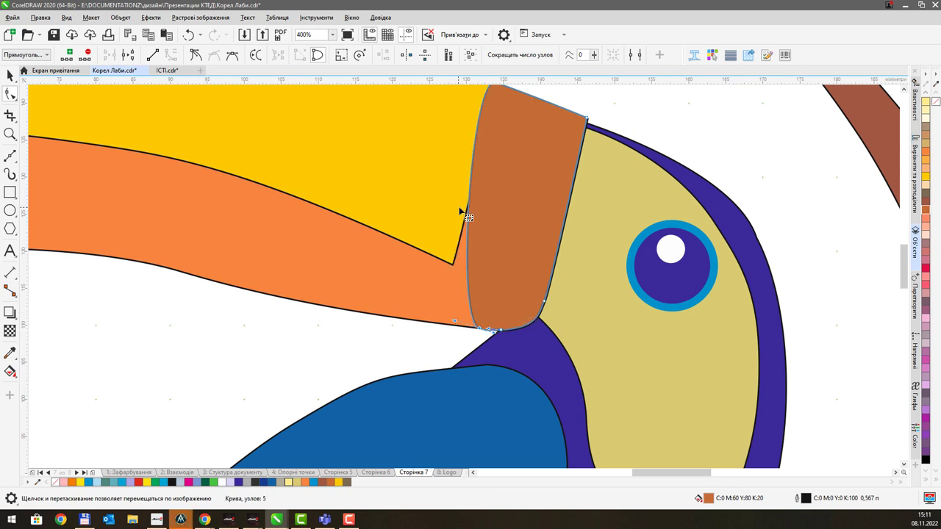
{"action": "left_click_drag", "start_coordinate": [460, 209], "coordinate": [500, 300]}
Step: Pull both base-side corners of the yellow beak shape toward the tip, leaving an orange gap before the brown-orange strip
{"action": "left_click_drag", "start_coordinate": [436, 210], "coordinate": [441, 247]}
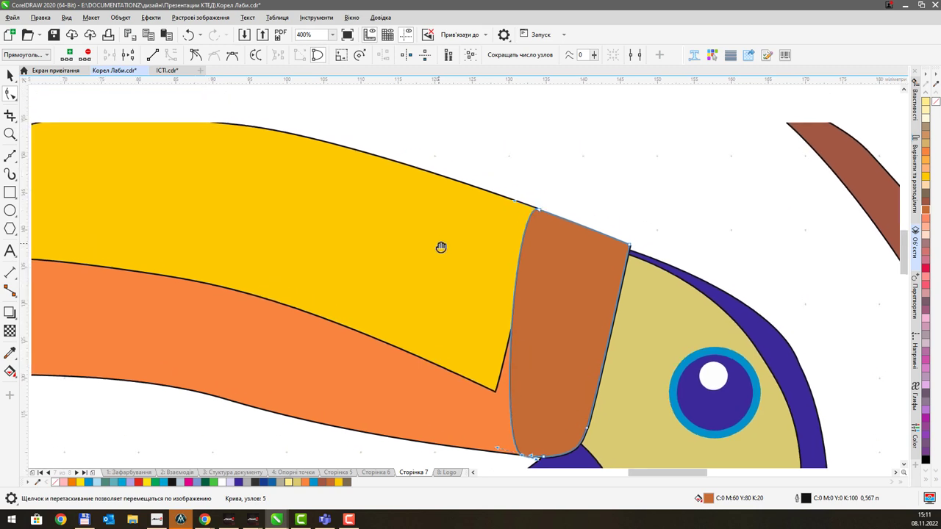
{"action": "left_click", "coordinate": [347, 284]}
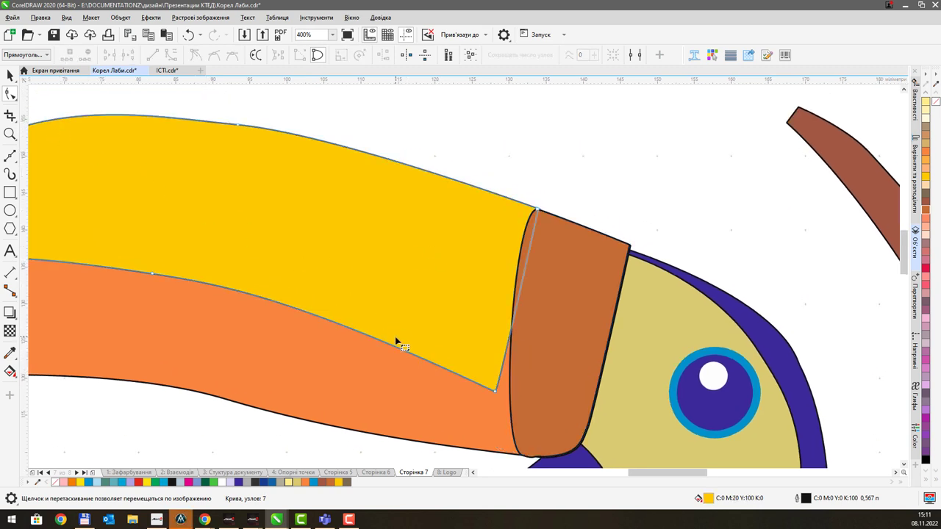
{"action": "left_click_drag", "start_coordinate": [494, 392], "coordinate": [389, 344]}
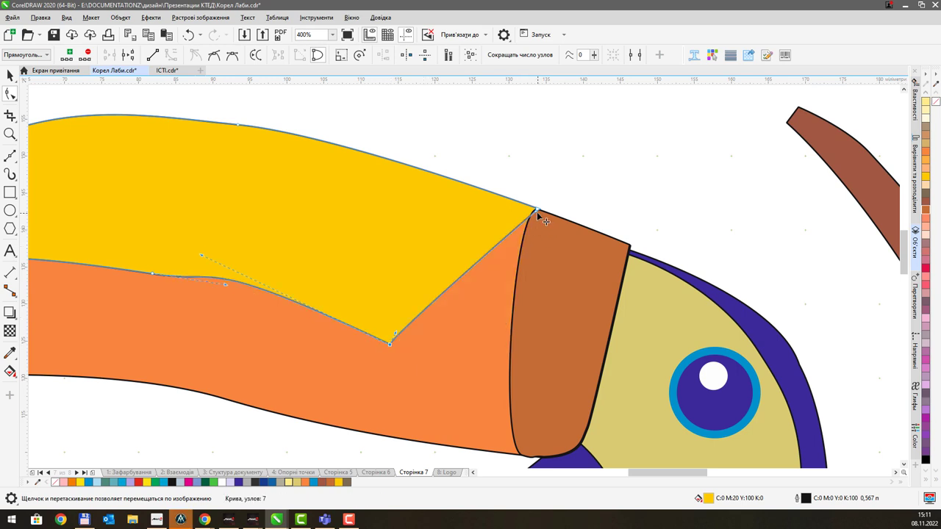
{"action": "left_click_drag", "start_coordinate": [536, 210], "coordinate": [464, 193]}
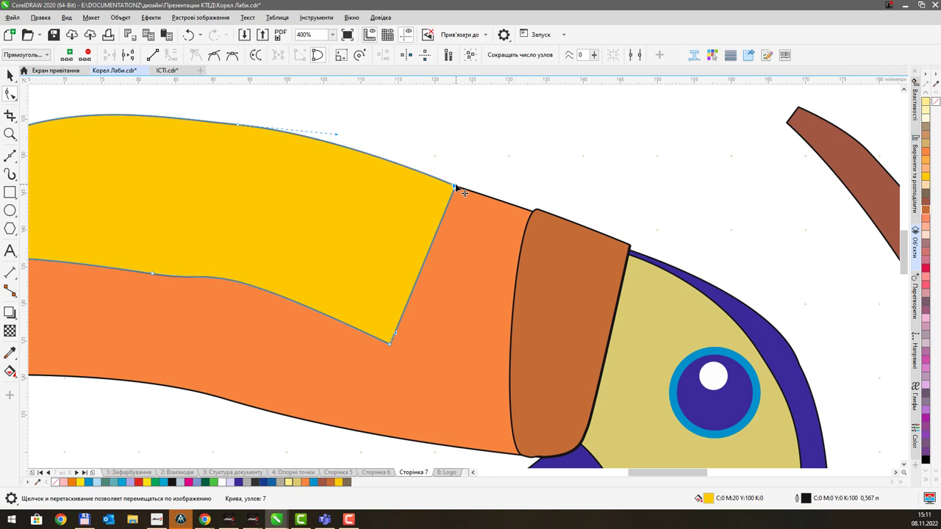
{"action": "left_click_drag", "start_coordinate": [468, 263], "coordinate": [503, 248]}
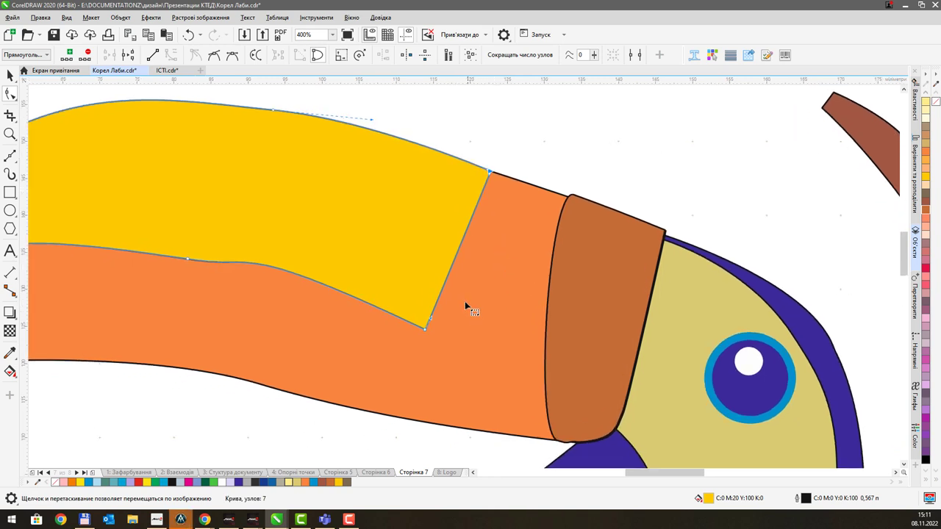
{"action": "left_click_drag", "start_coordinate": [425, 332], "coordinate": [456, 343]}
Step: Smooth the lower edge of the yellow beak shape by adjusting its curve near the base-side end
{"action": "left_click", "coordinate": [287, 275]}
{"action": "left_click_drag", "start_coordinate": [267, 256], "coordinate": [260, 270]}
{"action": "left_click_drag", "start_coordinate": [293, 232], "coordinate": [329, 230]}
{"action": "scroll", "coordinate": [331, 225], "scroll_direction": "down", "scroll_amount": 1}
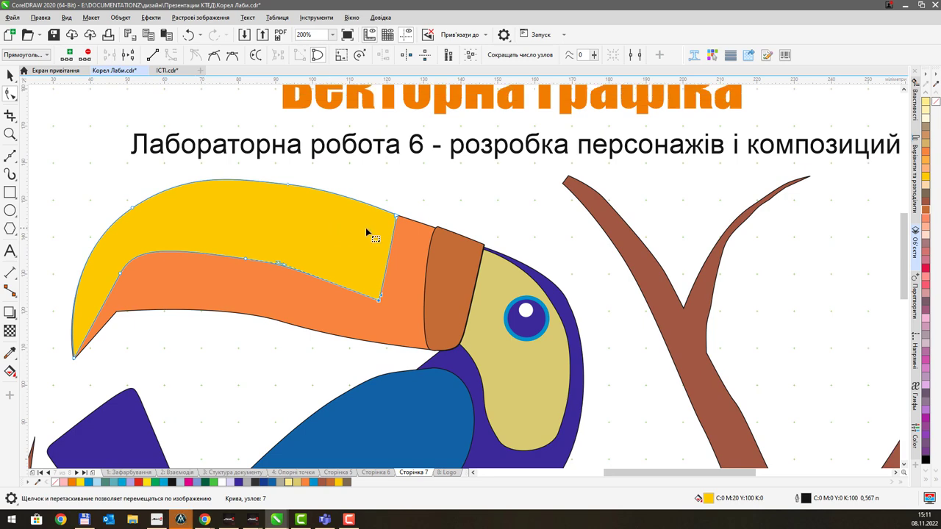
Step: Shift the strip's upper tip-side node onto the beak's top edge, adjust its upper head-side corner, and undo the last change
{"action": "scroll", "coordinate": [466, 236], "scroll_direction": "up", "scroll_amount": 2}
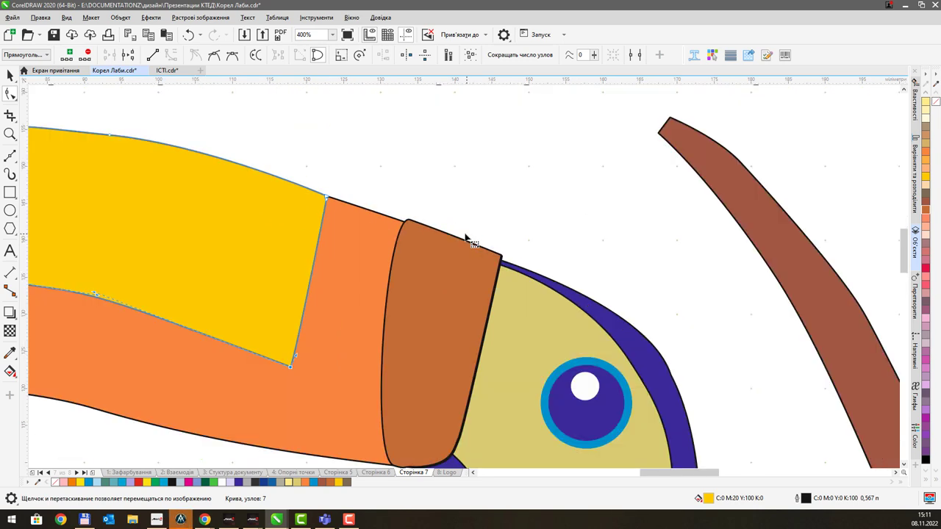
{"action": "left_click", "coordinate": [425, 230]}
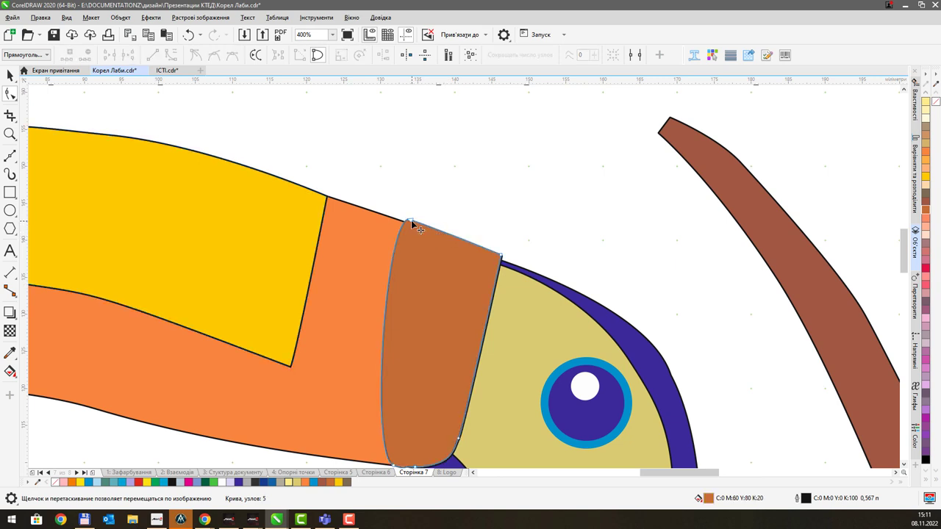
{"action": "left_click_drag", "start_coordinate": [411, 220], "coordinate": [396, 219]}
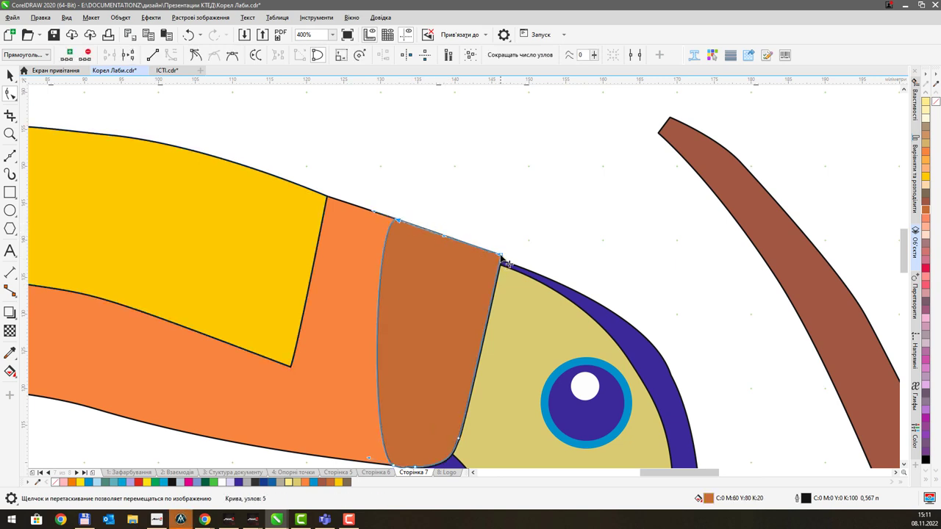
{"action": "mouse_move", "coordinate": [504, 260]}
{"action": "left_mouse_down"}
{"action": "mouse_move", "coordinate": [489, 257]}
{"action": "mouse_move", "coordinate": [507, 262]}
{"action": "mouse_move", "coordinate": [498, 257]}
{"action": "mouse_move", "coordinate": [516, 250]}
{"action": "mouse_move", "coordinate": [506, 250]}
{"action": "left_mouse_up"}
{"action": "scroll", "coordinate": [503, 261], "scroll_direction": "up", "scroll_amount": 2}
{"action": "key", "text": "ctrl+z"}
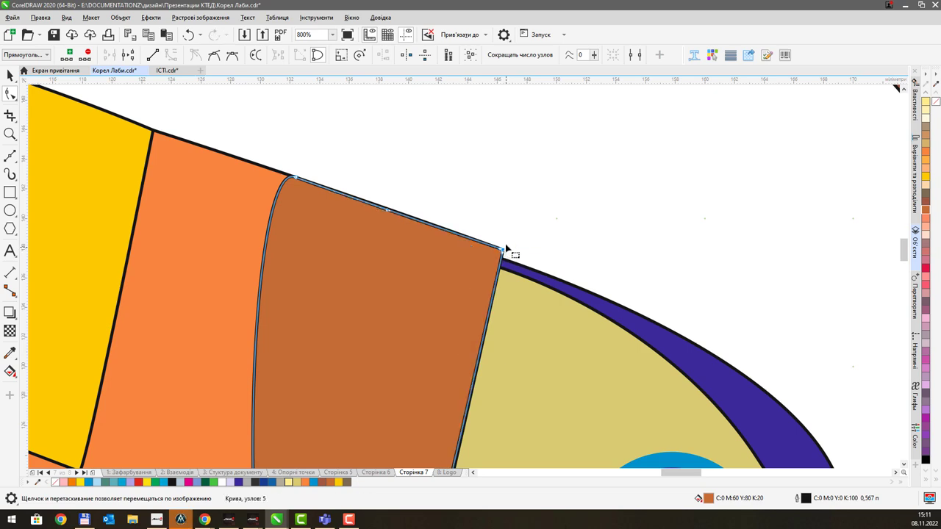
{"action": "scroll", "coordinate": [470, 189], "scroll_direction": "down", "scroll_amount": 2}
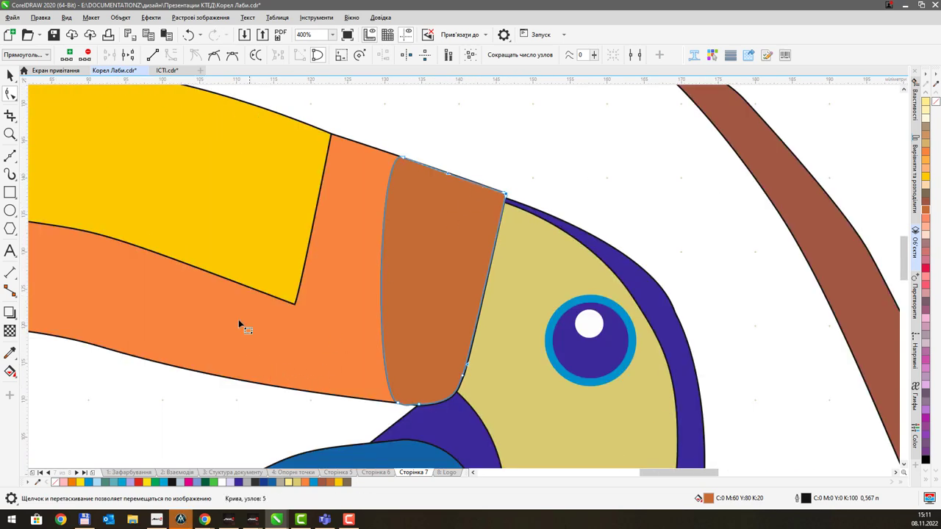
{"action": "scroll", "coordinate": [227, 169], "scroll_direction": "down", "scroll_amount": 2}
{"action": "left_click_drag", "start_coordinate": [254, 169], "coordinate": [447, 252]}
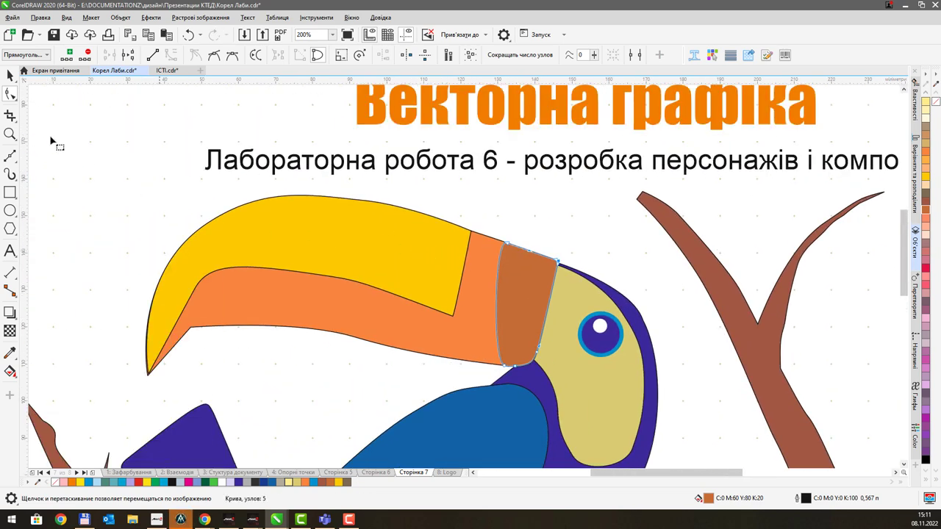
Step: Remove the outlines from the yellow beak shape and the brown-orange strip
{"action": "left_click", "coordinate": [10, 75]}
{"action": "left_click", "coordinate": [355, 230]}
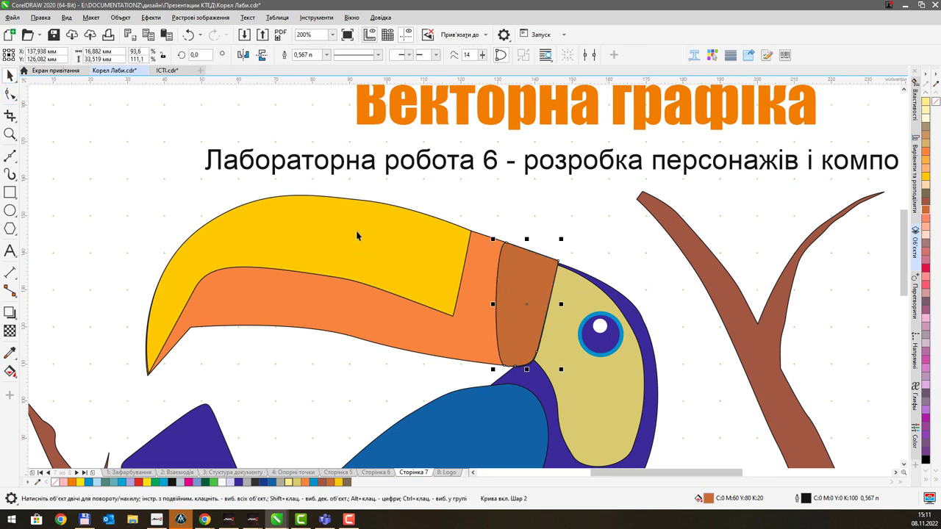
{"action": "right_click", "coordinate": [937, 105]}
{"action": "left_click", "coordinate": [525, 265]}
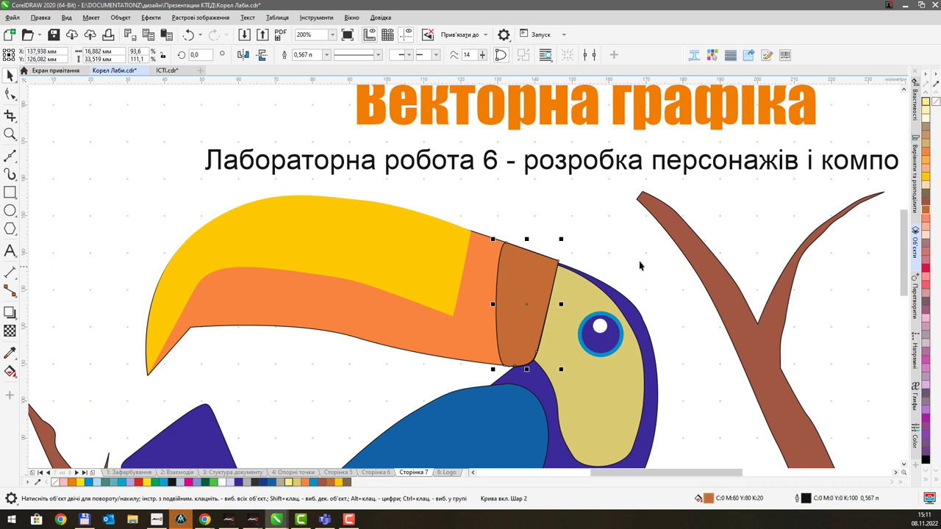
{"action": "right_click", "coordinate": [937, 103]}
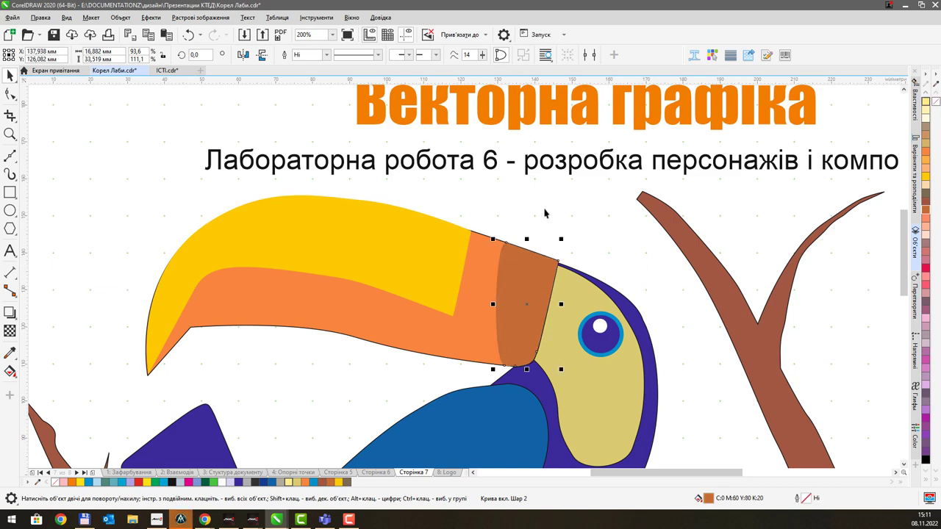
Step: Deselect the strip and save the document
{"action": "key", "text": "h"}
{"action": "left_click_drag", "start_coordinate": [559, 213], "coordinate": [543, 210]}
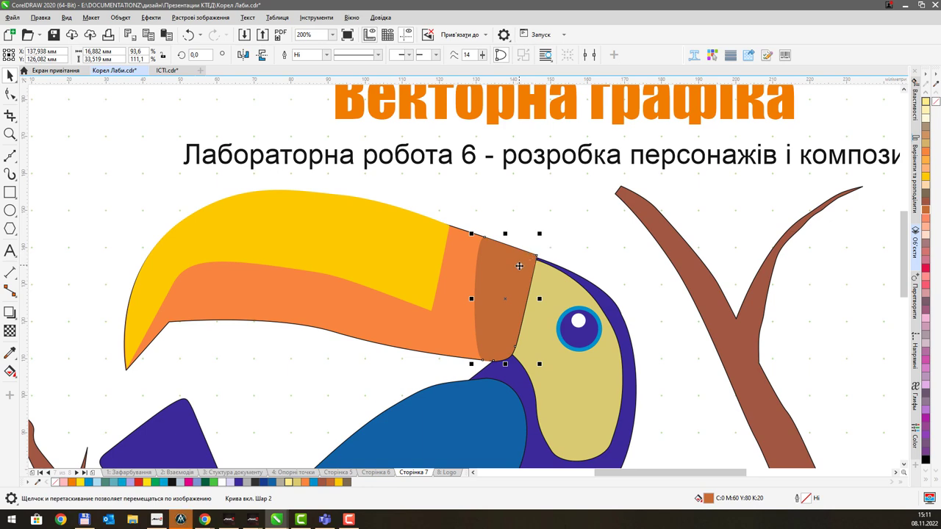
{"action": "scroll", "coordinate": [519, 265], "scroll_direction": "down", "scroll_amount": 3}
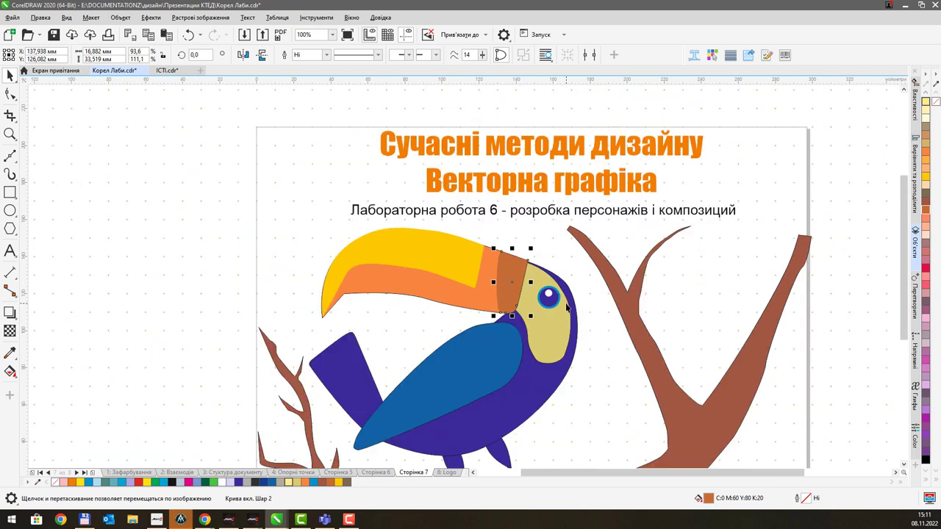
{"action": "left_click_drag", "start_coordinate": [462, 254], "coordinate": [452, 255]}
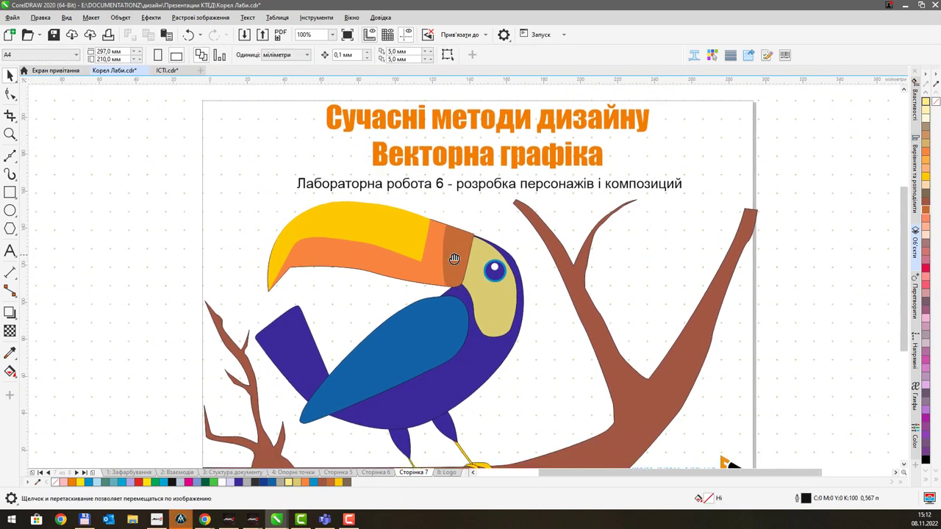
{"action": "left_click", "coordinate": [53, 34]}
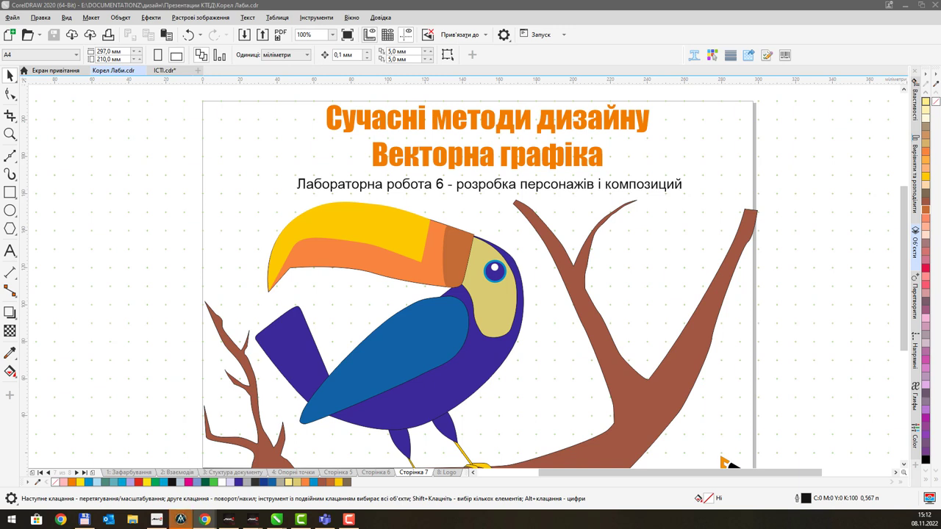
{"action": "scroll", "coordinate": [211, 253], "scroll_direction": "down", "scroll_amount": 3}
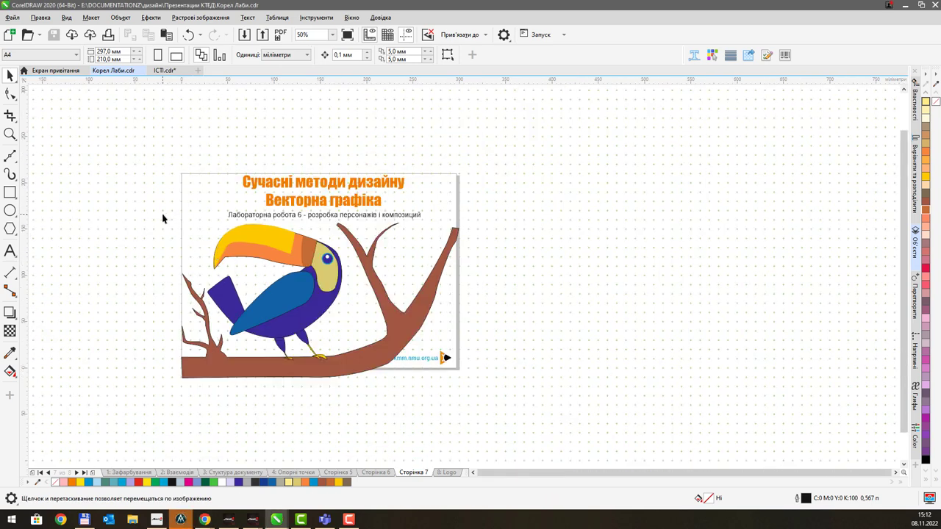
{"action": "left_click_drag", "start_coordinate": [163, 217], "coordinate": [352, 373]}
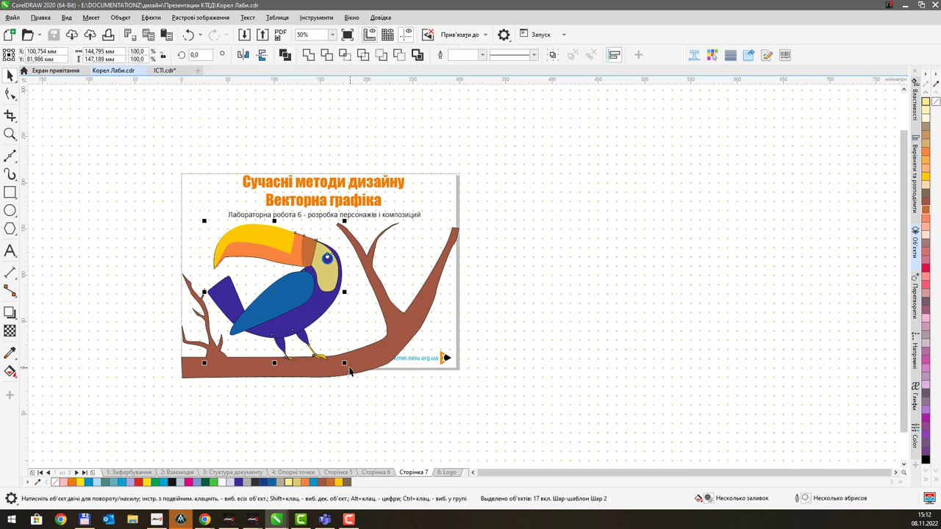
{"action": "left_click", "coordinate": [511, 256]}
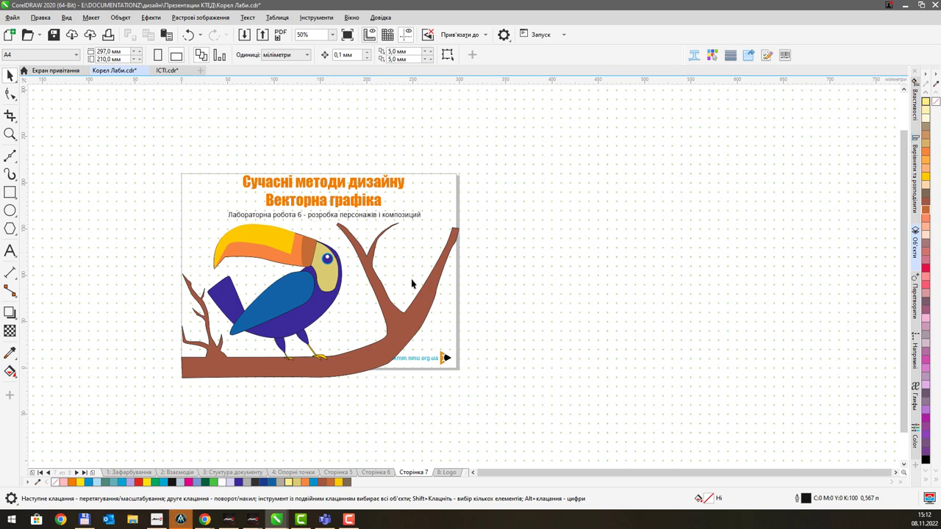
Step: Draw a closed, curved leaf outline with a narrow upper end in the empty area left of the page
{"action": "scroll", "coordinate": [416, 277], "scroll_direction": "up", "scroll_amount": 1}
{"action": "left_click_drag", "start_coordinate": [261, 244], "coordinate": [551, 239]}
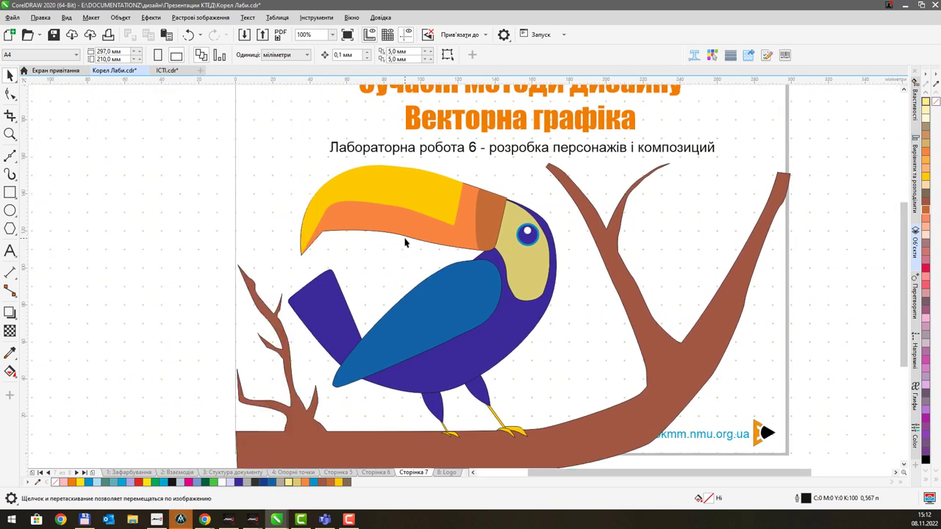
{"action": "scroll", "coordinate": [404, 242], "scroll_direction": "up", "scroll_amount": 1}
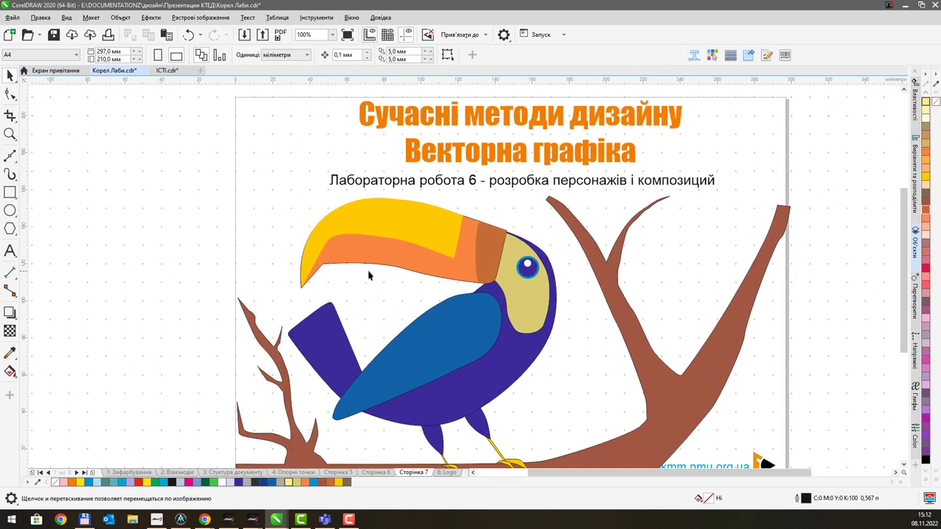
{"action": "left_click", "coordinate": [10, 155]}
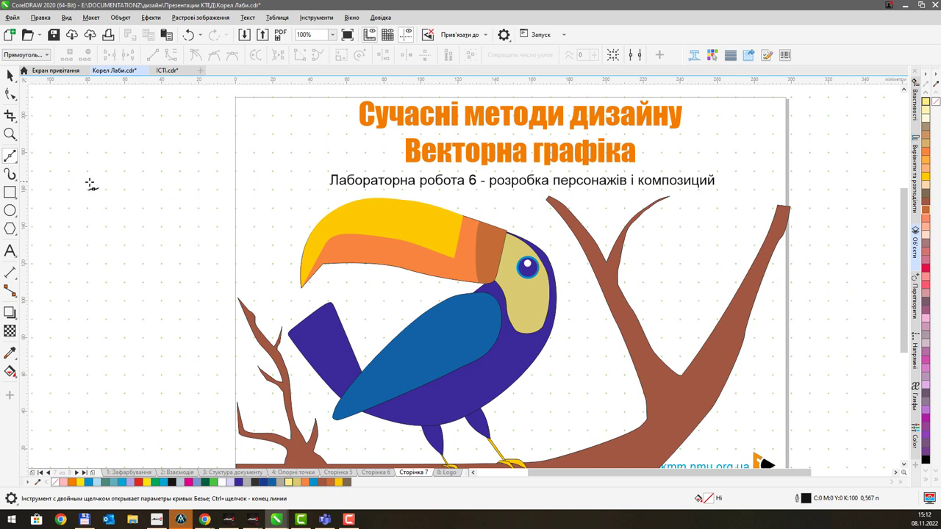
{"action": "left_click", "coordinate": [198, 190]}
{"action": "left_click_drag", "start_coordinate": [175, 230], "coordinate": [155, 287]}
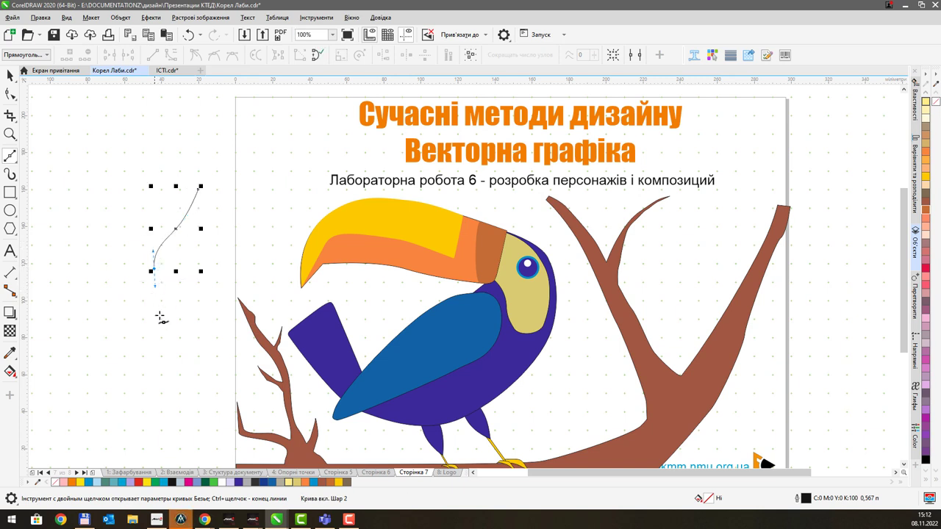
{"action": "left_click_drag", "start_coordinate": [169, 331], "coordinate": [225, 308]}
{"action": "left_click_drag", "start_coordinate": [225, 256], "coordinate": [230, 225]}
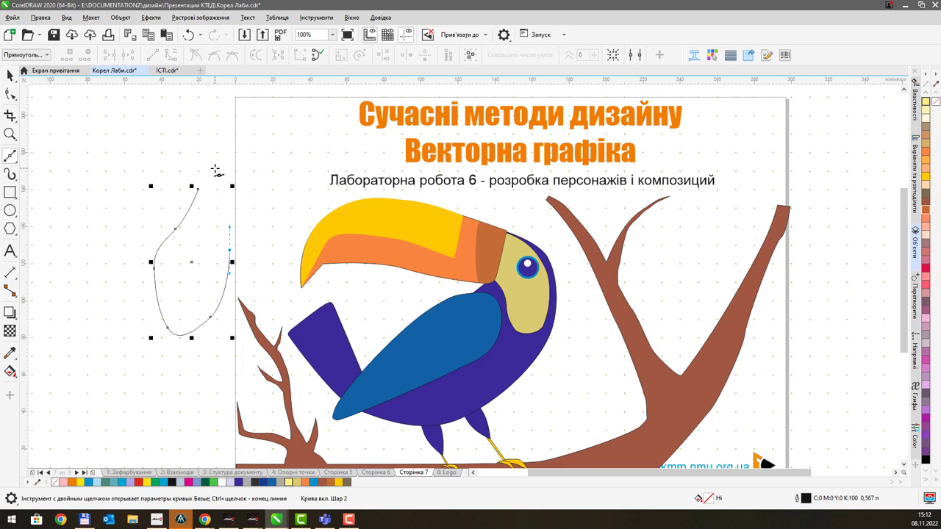
{"action": "left_click_drag", "start_coordinate": [214, 159], "coordinate": [212, 125]}
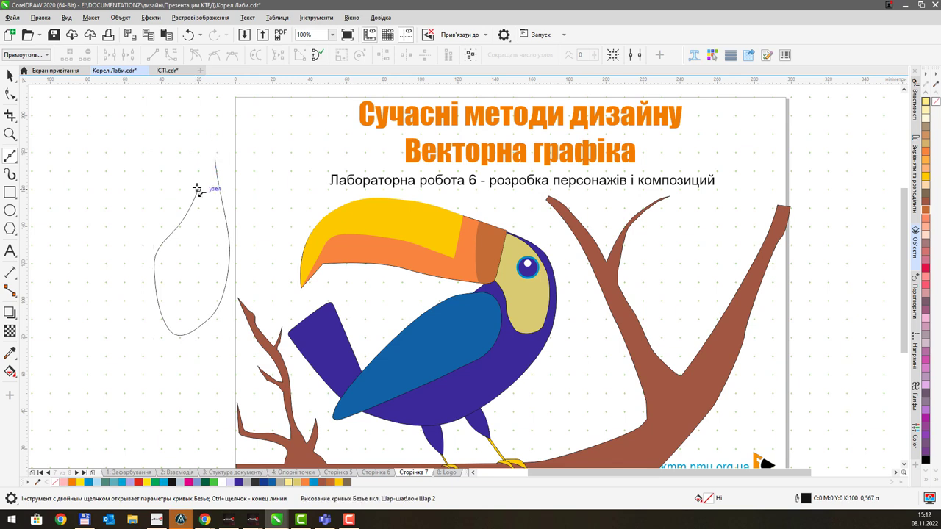
{"action": "left_click", "coordinate": [199, 190]}
Step: Pull the leaf's top node up into a sharp point and fill the leaf with pale pink (C0 M20 Y20 K0)
{"action": "left_click", "coordinate": [11, 94]}
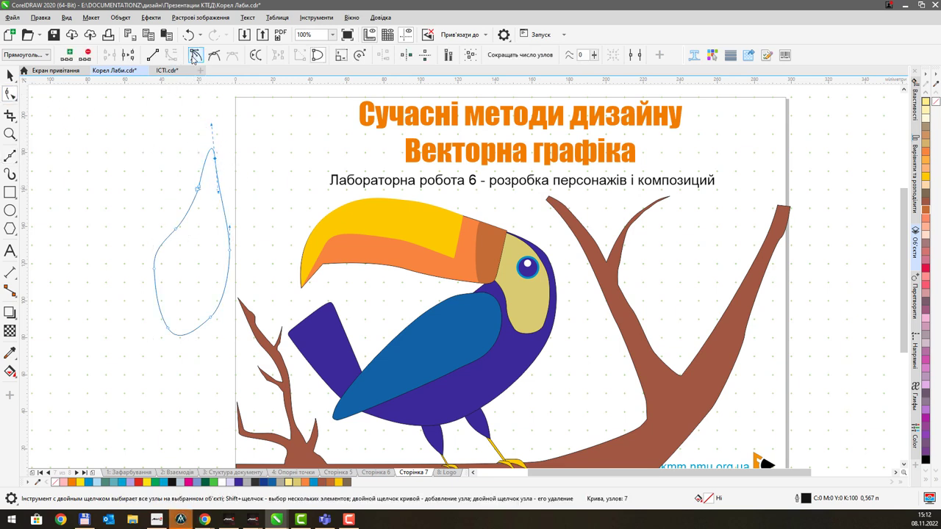
{"action": "mouse_move", "coordinate": [211, 125]}
{"action": "left_mouse_down"}
{"action": "mouse_move", "coordinate": [206, 166]}
{"action": "mouse_move", "coordinate": [218, 132]}
{"action": "left_mouse_up"}
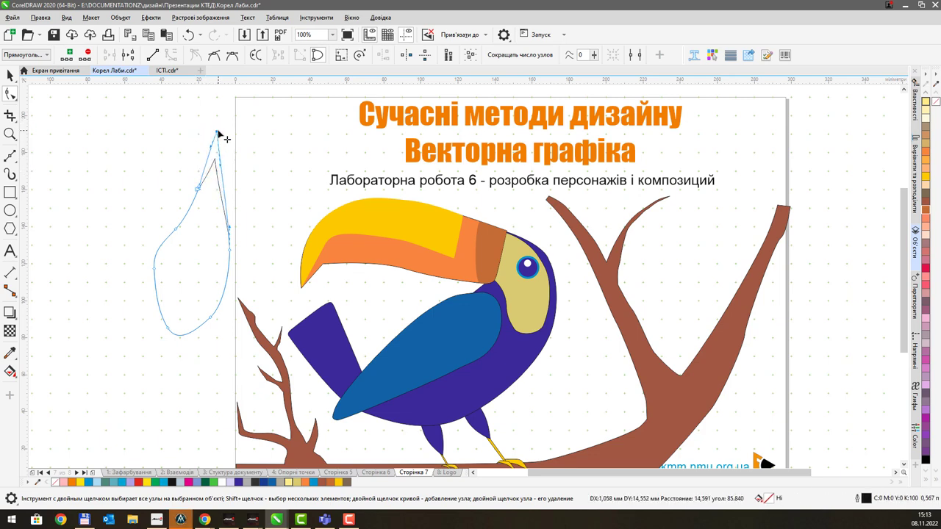
{"action": "left_click_drag", "start_coordinate": [237, 200], "coordinate": [306, 217]}
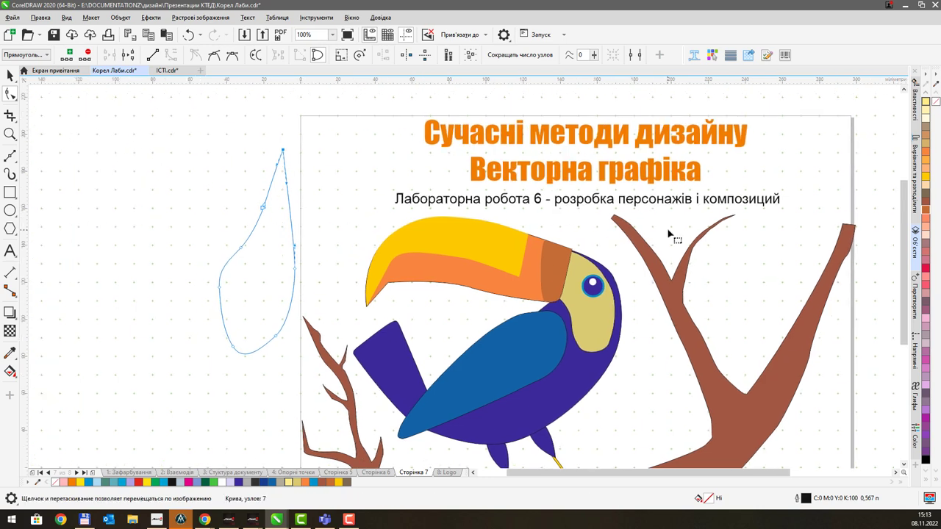
{"action": "left_click", "coordinate": [924, 235]}
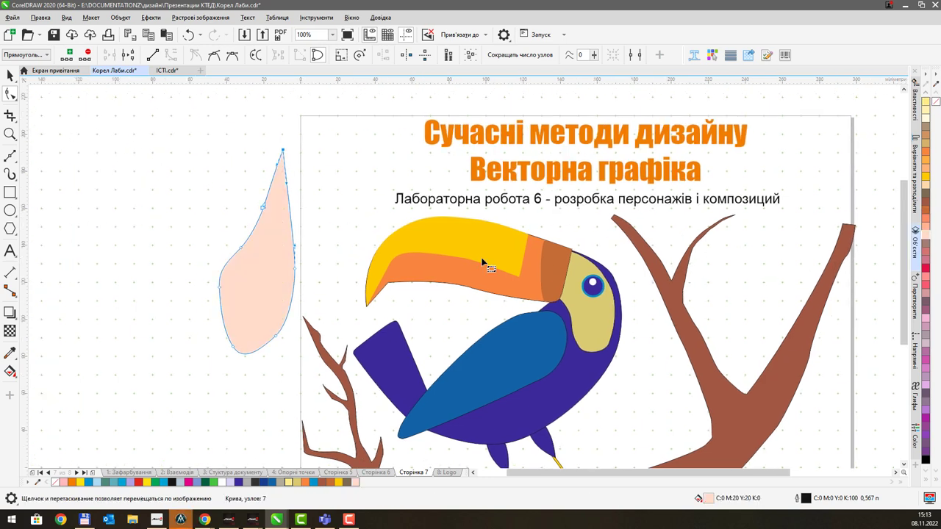
Step: Draw a second, wider closed leaf left of the first one and fill it with pale pink (C0 M20 Y20 K0)
{"action": "left_click_drag", "start_coordinate": [256, 210], "coordinate": [335, 224]}
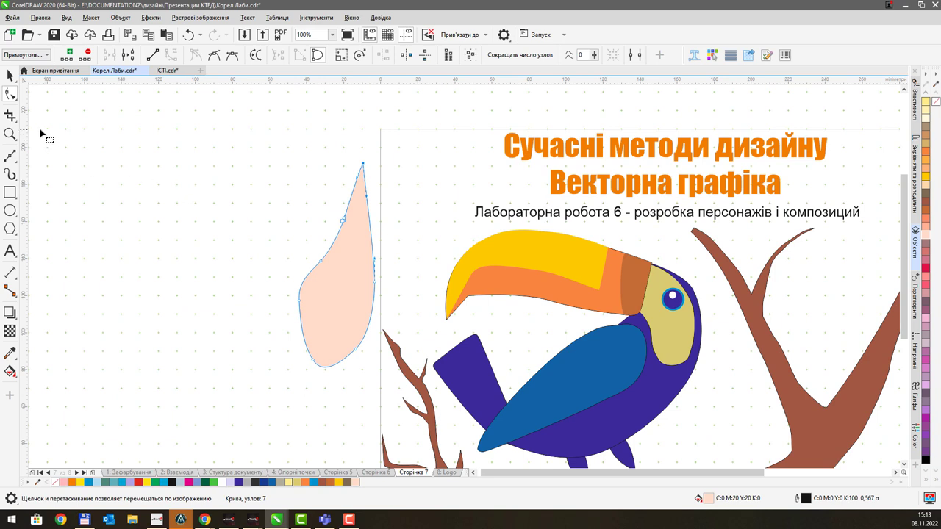
{"action": "left_click", "coordinate": [11, 156]}
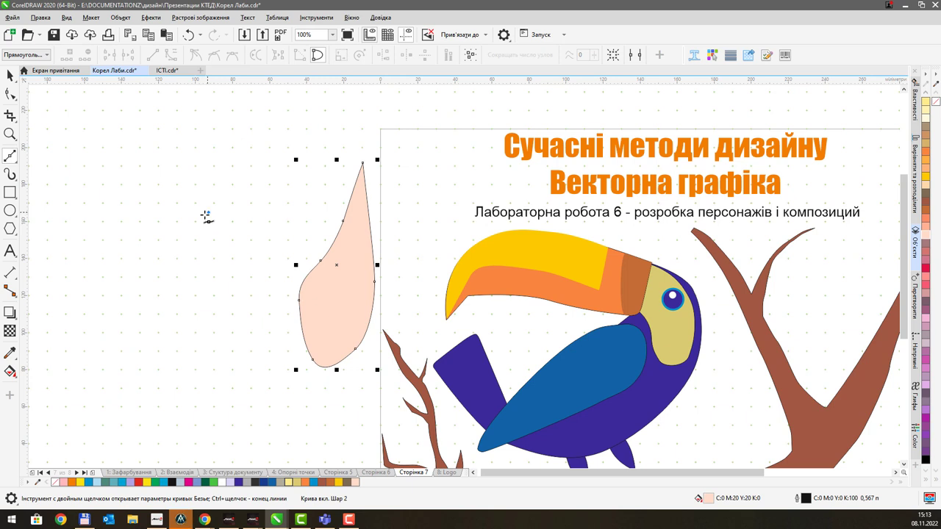
{"action": "left_click", "coordinate": [206, 215]}
{"action": "left_click_drag", "start_coordinate": [182, 259], "coordinate": [179, 269]}
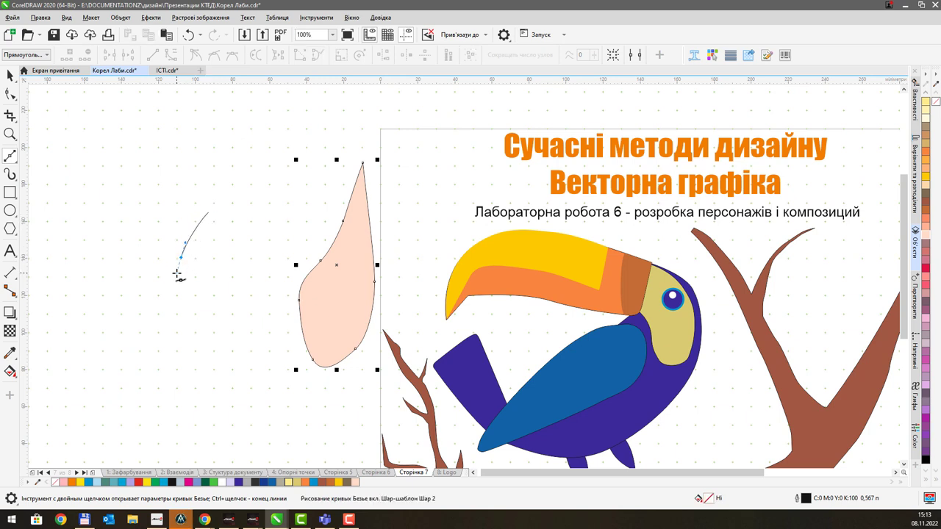
{"action": "left_click_drag", "start_coordinate": [176, 316], "coordinate": [249, 241]}
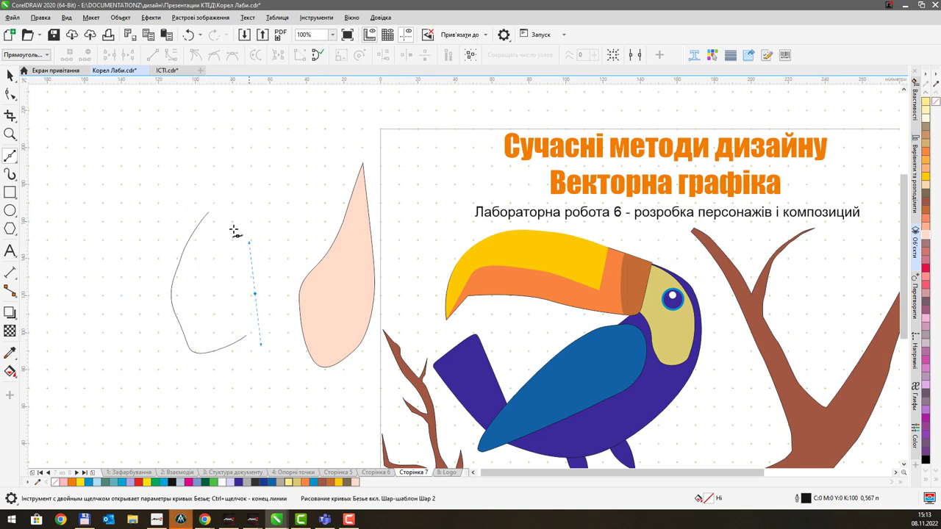
{"action": "left_click", "coordinate": [220, 173]}
{"action": "left_click", "coordinate": [208, 212]}
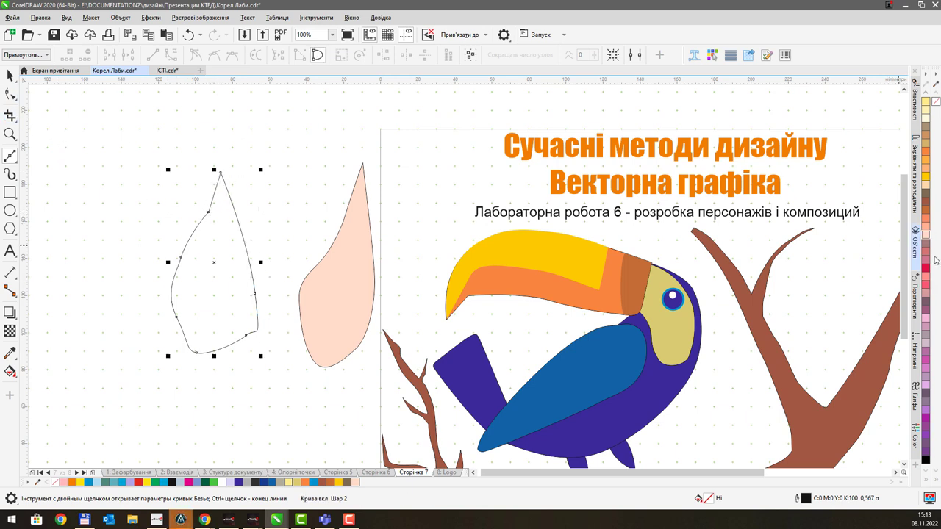
{"action": "left_click", "coordinate": [926, 235]}
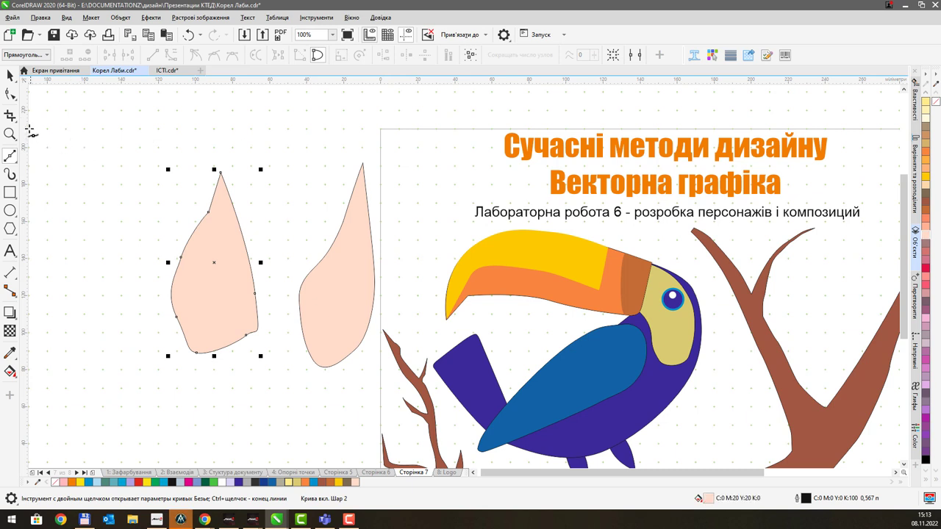
Step: Refine the wider leaf by raising its right-side node, curving the edge beside the tip, and adjusting its lower-left node
{"action": "left_click", "coordinate": [11, 94]}
{"action": "left_click", "coordinate": [257, 294]}
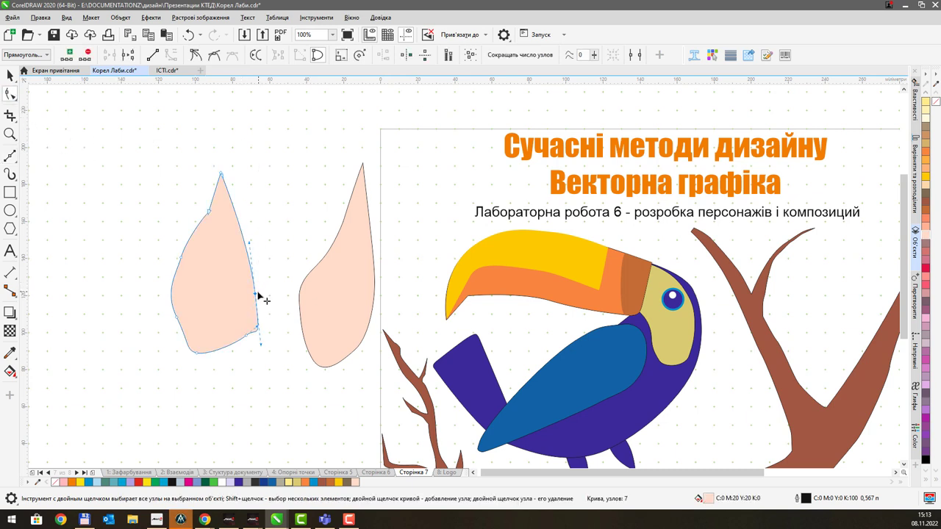
{"action": "left_click_drag", "start_coordinate": [258, 294], "coordinate": [257, 332]}
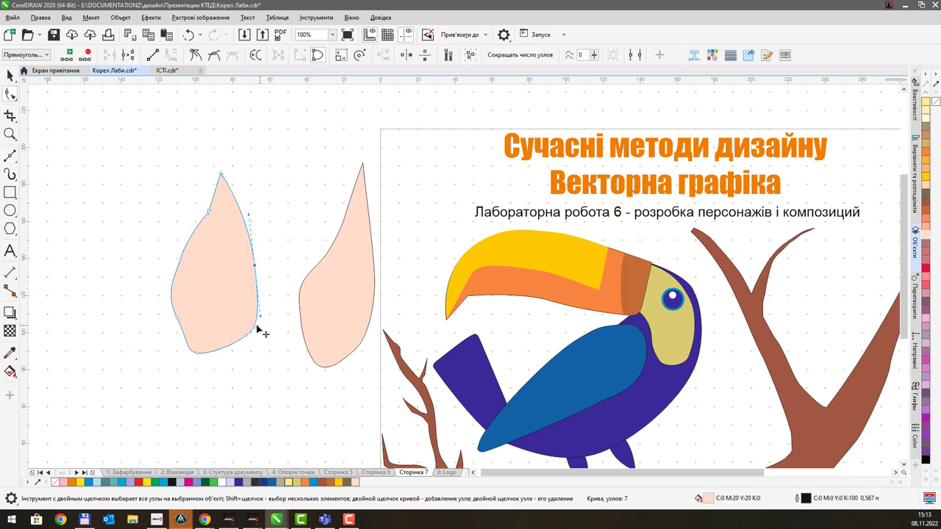
{"action": "left_click", "coordinate": [206, 216]}
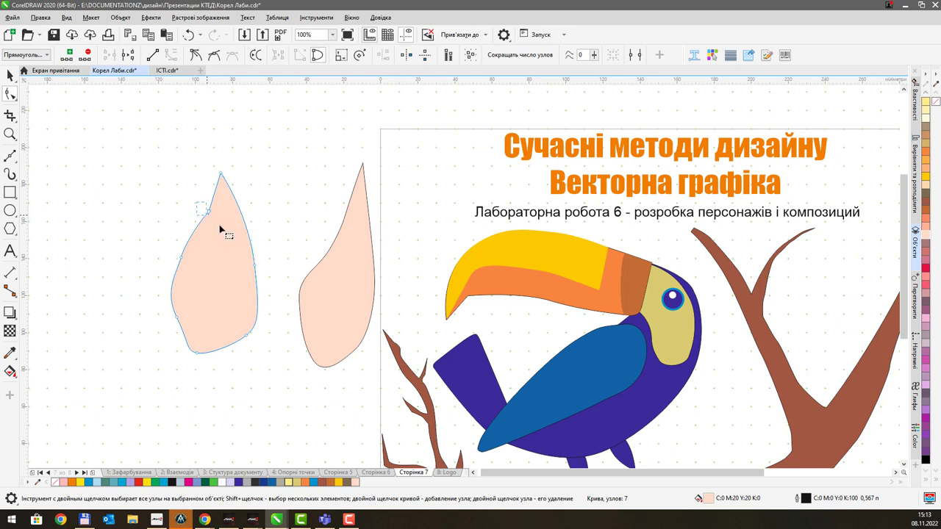
{"action": "left_click", "coordinate": [171, 54]}
{"action": "left_click_drag", "start_coordinate": [181, 321], "coordinate": [182, 328]}
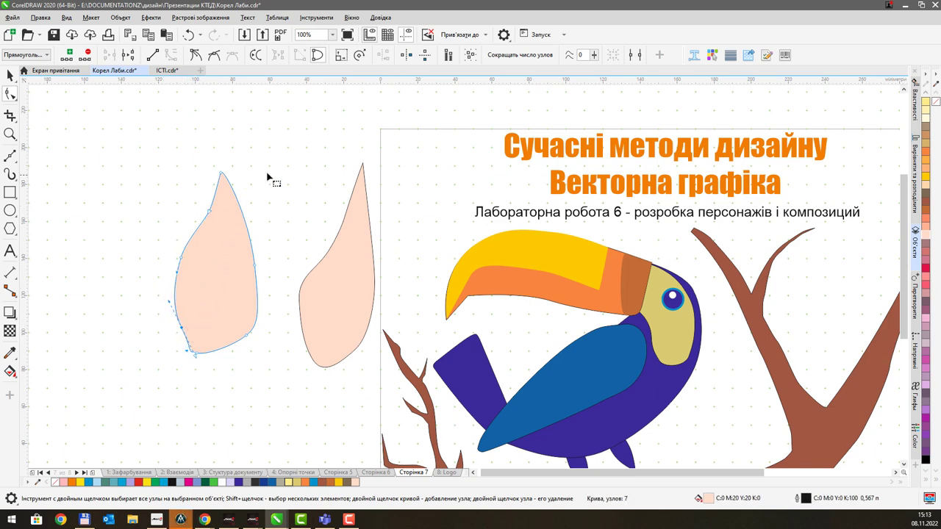
Step: Draw a slanted stem line about 5 mm wide and 15 mm tall, ending at the wider leaf's lower-left base
{"action": "left_click_drag", "start_coordinate": [269, 174], "coordinate": [248, 194]}
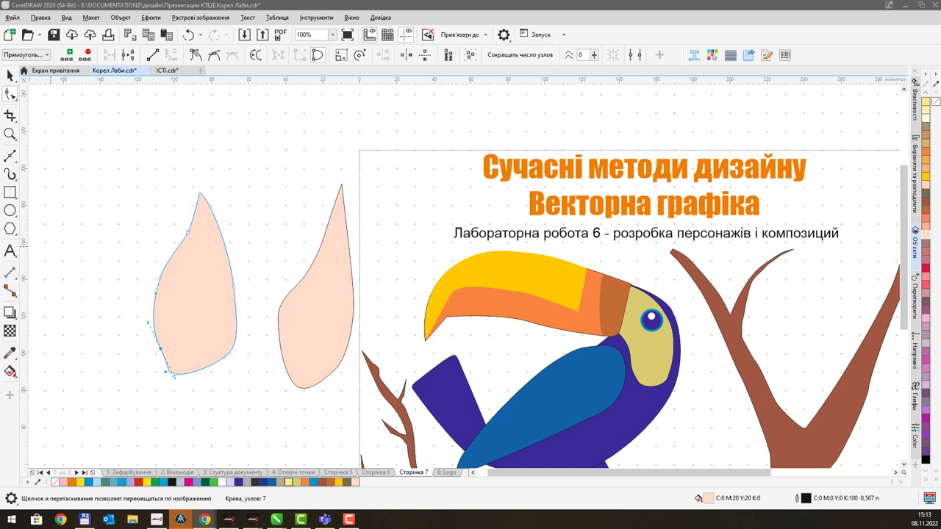
{"action": "scroll", "coordinate": [189, 269], "scroll_direction": "up", "scroll_amount": 2}
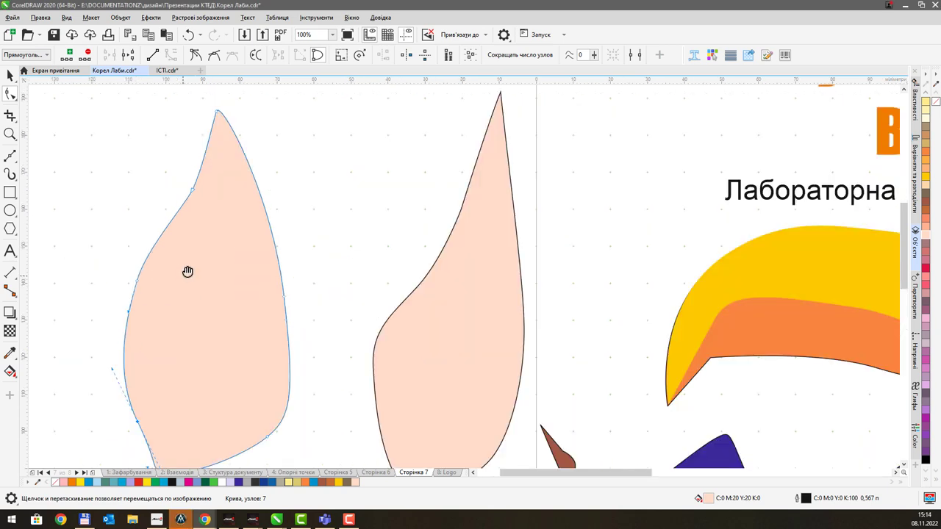
{"action": "scroll", "coordinate": [144, 283], "scroll_direction": "down", "scroll_amount": 2}
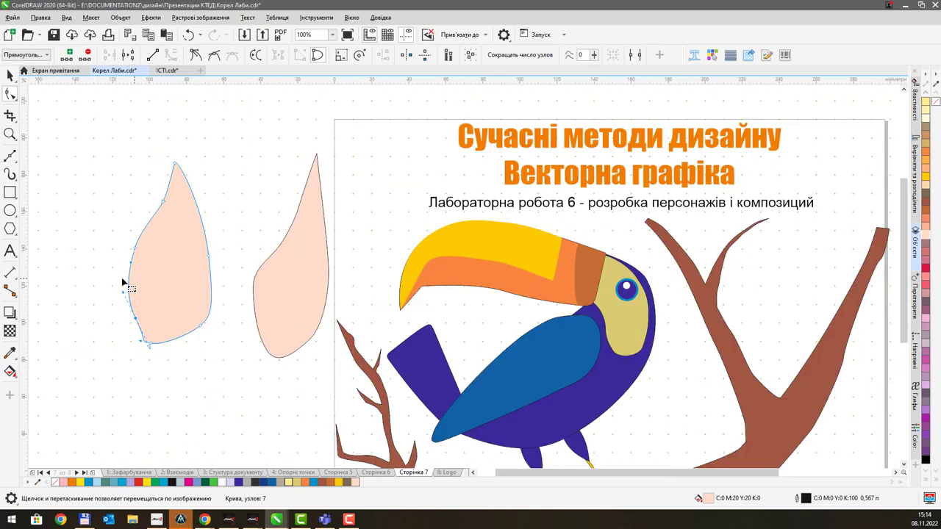
{"action": "left_click", "coordinate": [10, 156]}
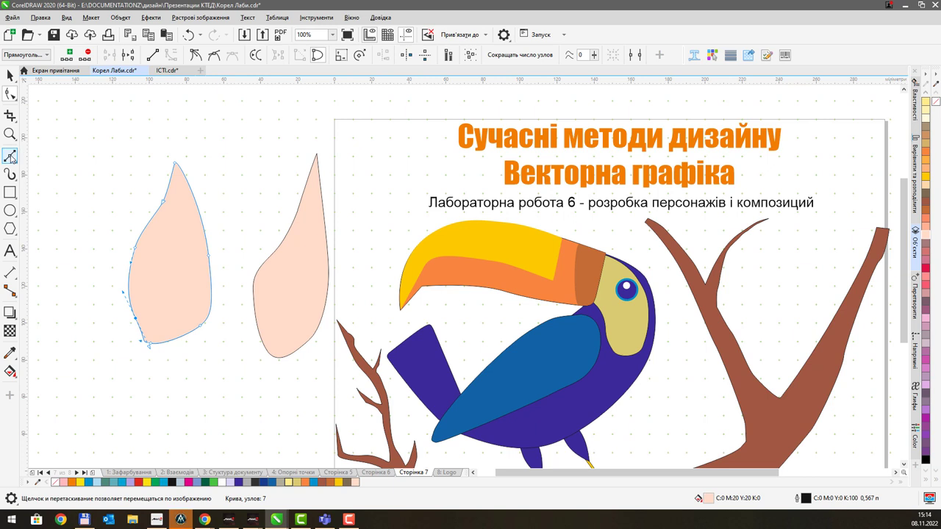
{"action": "left_click", "coordinate": [137, 371]}
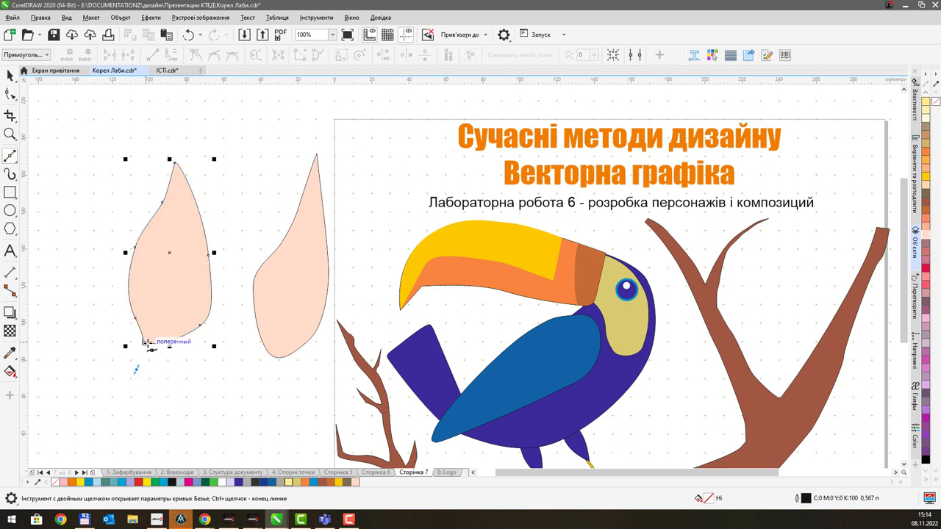
{"action": "left_click", "coordinate": [145, 340]}
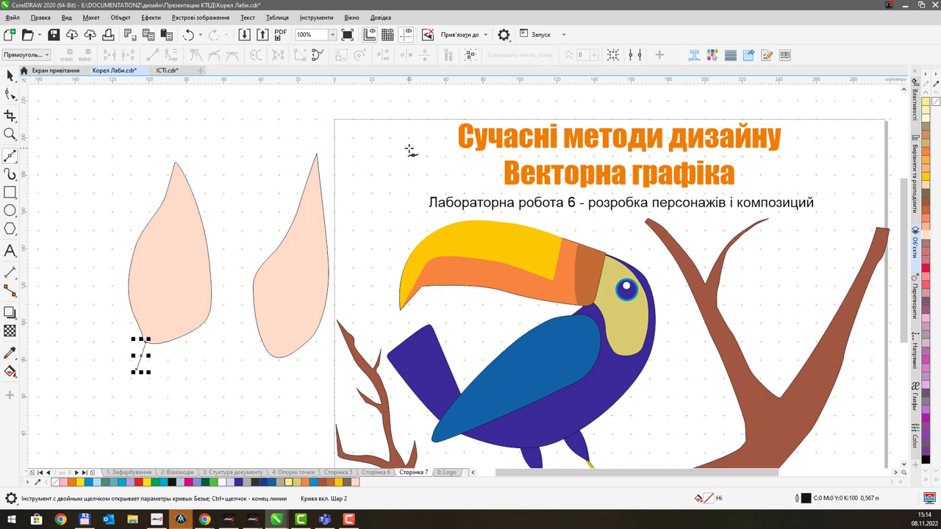
Step: Set the stem's outline width to 8 pt and colour its fill and outline brown (C0 M60 Y60 K40)
{"action": "key", "text": "space"}
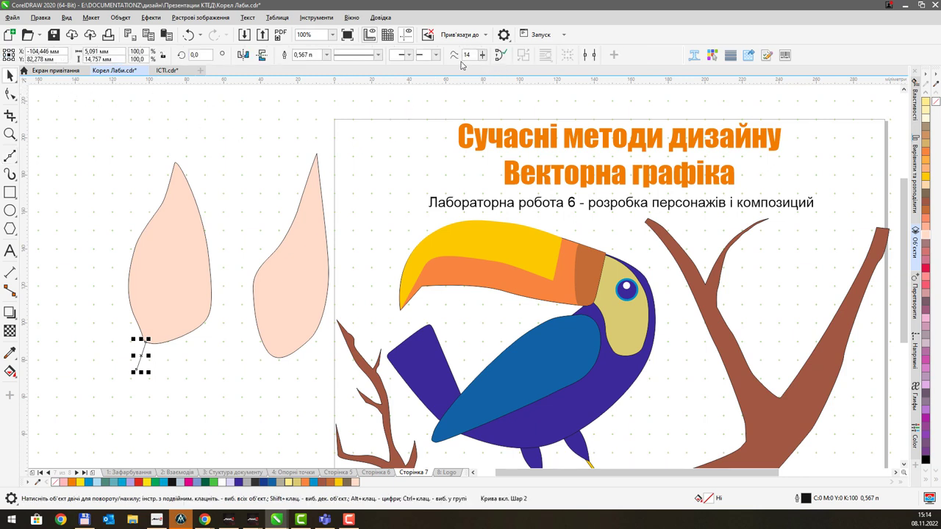
{"action": "left_click", "coordinate": [327, 55]}
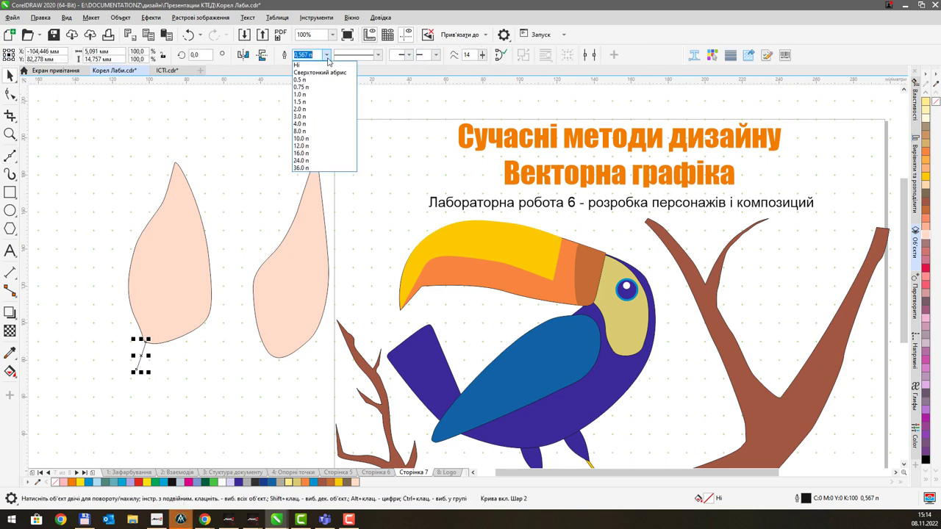
{"action": "left_click", "coordinate": [324, 124]}
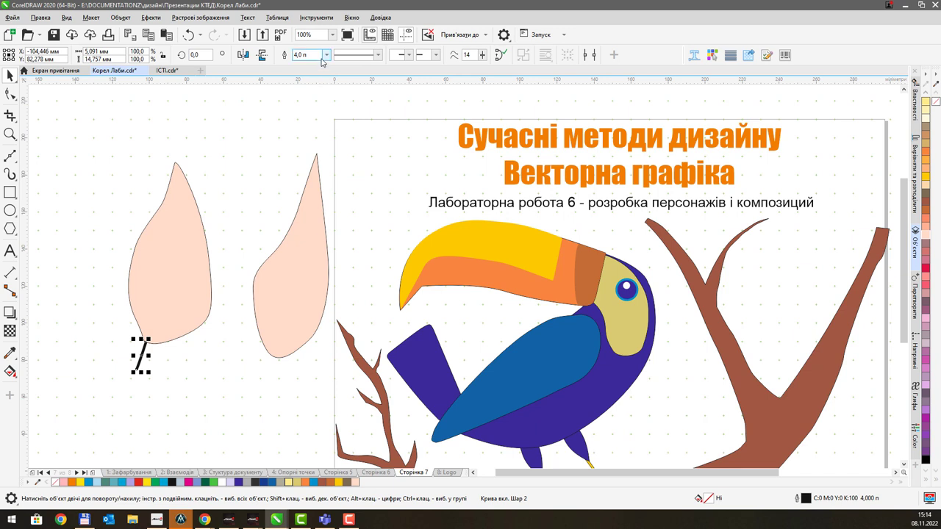
{"action": "left_click", "coordinate": [326, 55]}
{"action": "left_click", "coordinate": [318, 131]}
{"action": "left_click", "coordinate": [924, 204]}
{"action": "right_click", "coordinate": [924, 203]}
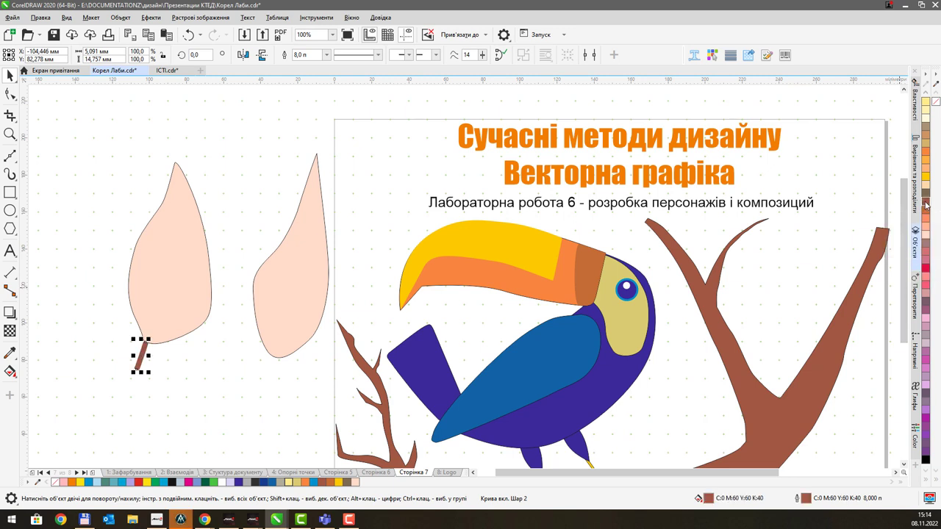
Step: Duplicate the brown stem to the narrower leaf's base with a 12 pt outline, and shift the wider leaf's stem slightly toward its base
{"action": "key", "text": "ctrl+d"}
{"action": "left_click_drag", "start_coordinate": [152, 343], "coordinate": [277, 369]}
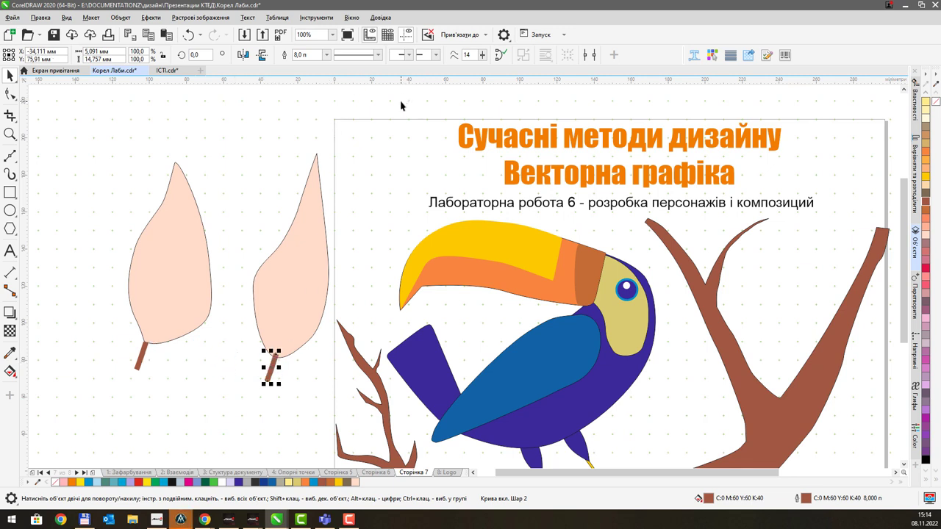
{"action": "left_click", "coordinate": [327, 55]}
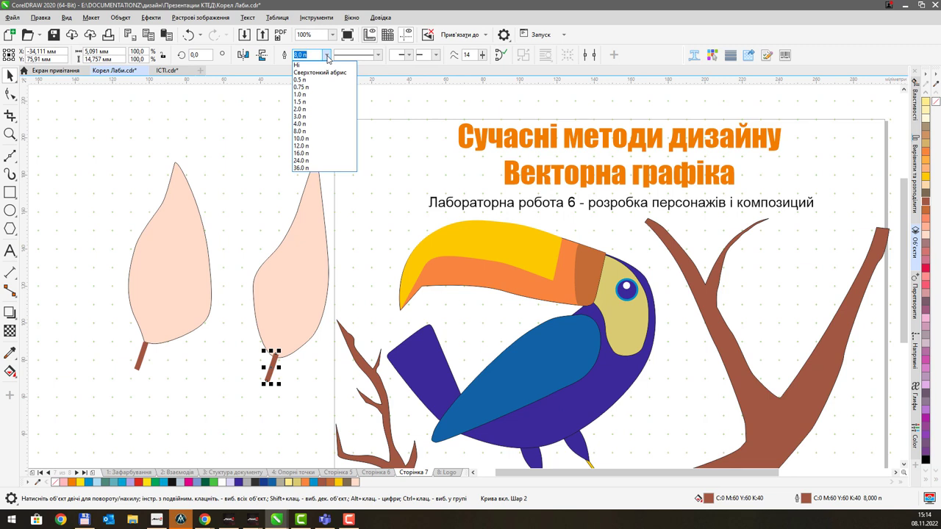
{"action": "left_click", "coordinate": [320, 146]}
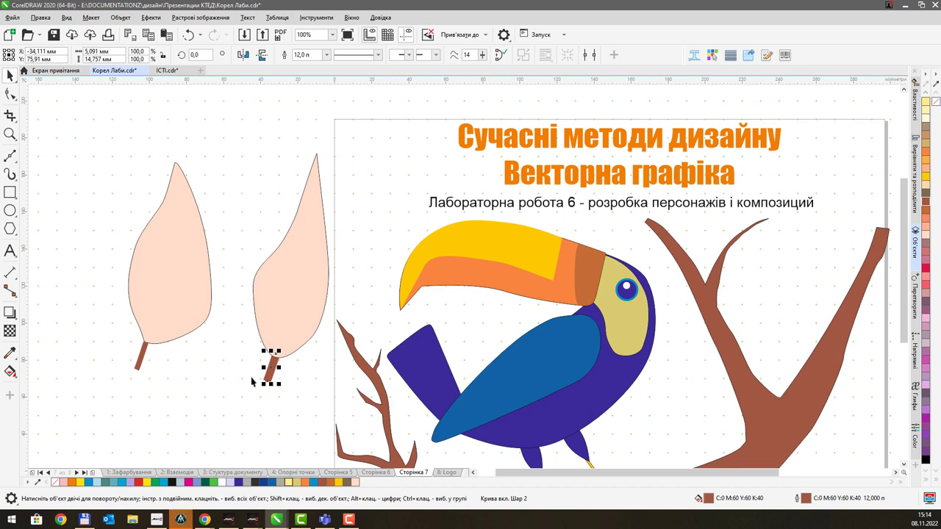
{"action": "left_click", "coordinate": [145, 358]}
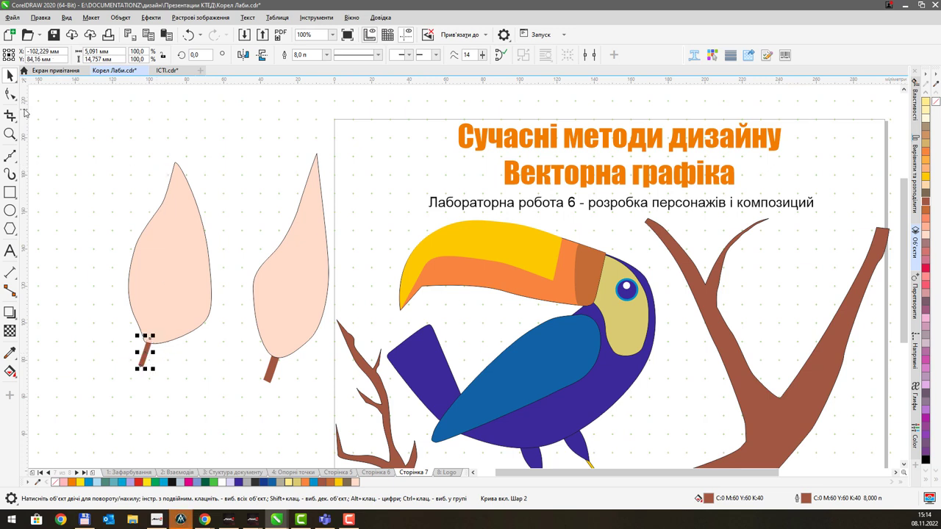
Step: Try to draw a curved midrib continuing from the wider leaf's stem up to the leaf tip
{"action": "left_click", "coordinate": [10, 156]}
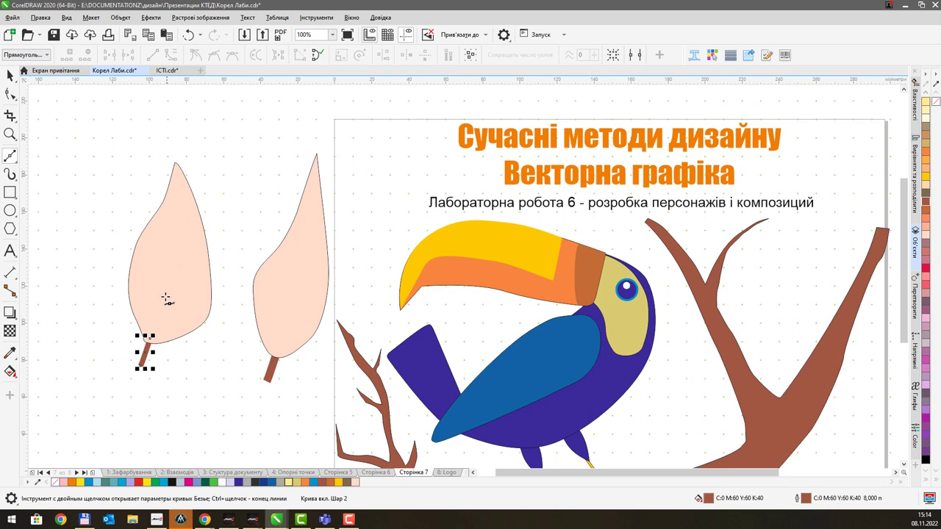
{"action": "left_click", "coordinate": [148, 338]}
{"action": "left_click_drag", "start_coordinate": [173, 274], "coordinate": [175, 250]}
{"action": "scroll", "coordinate": [176, 174], "scroll_direction": "up", "scroll_amount": 2}
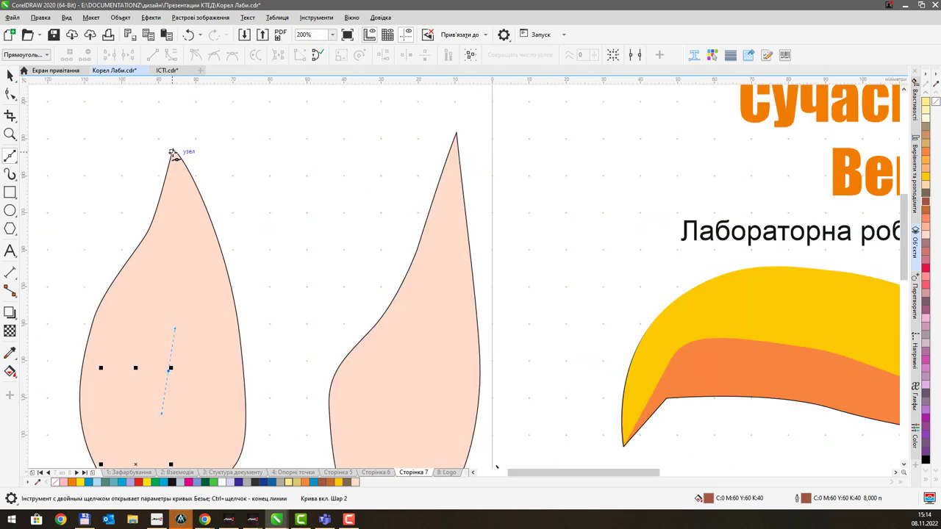
{"action": "left_click", "coordinate": [173, 153]}
{"action": "scroll", "coordinate": [213, 203], "scroll_direction": "down", "scroll_amount": 2}
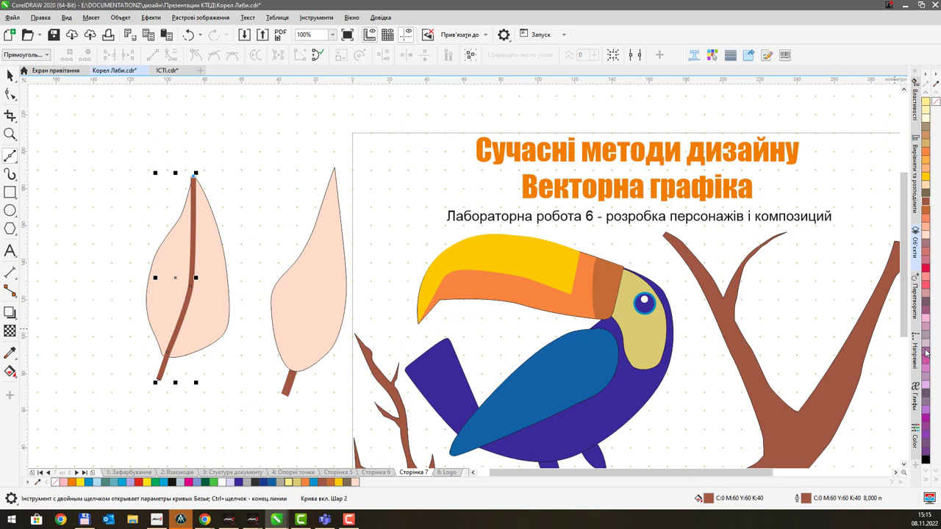
Step: Try colouring the joined stem and midrib yellow-green (C40 M0 Y100 K0) for both fill and outline
{"action": "scroll", "coordinate": [928, 353], "scroll_direction": "down", "scroll_amount": 5}
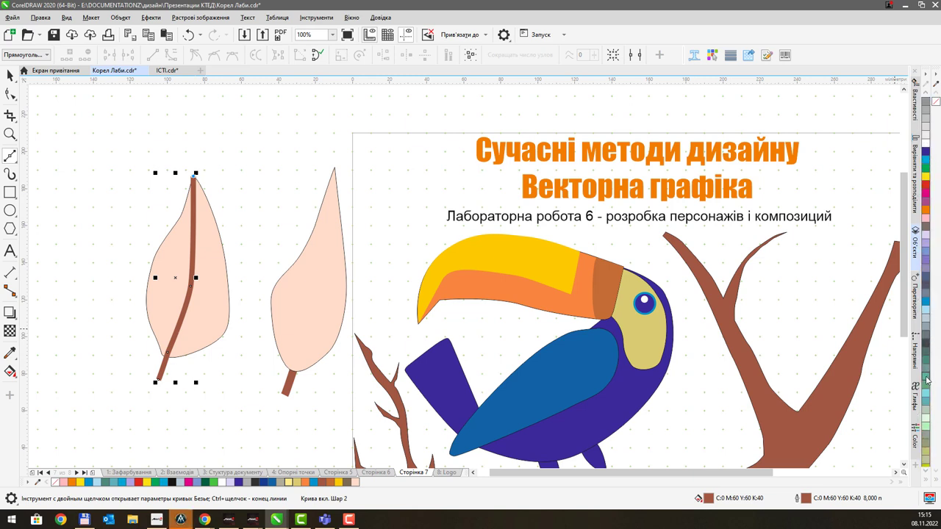
{"action": "scroll", "coordinate": [928, 377], "scroll_direction": "down", "scroll_amount": 2}
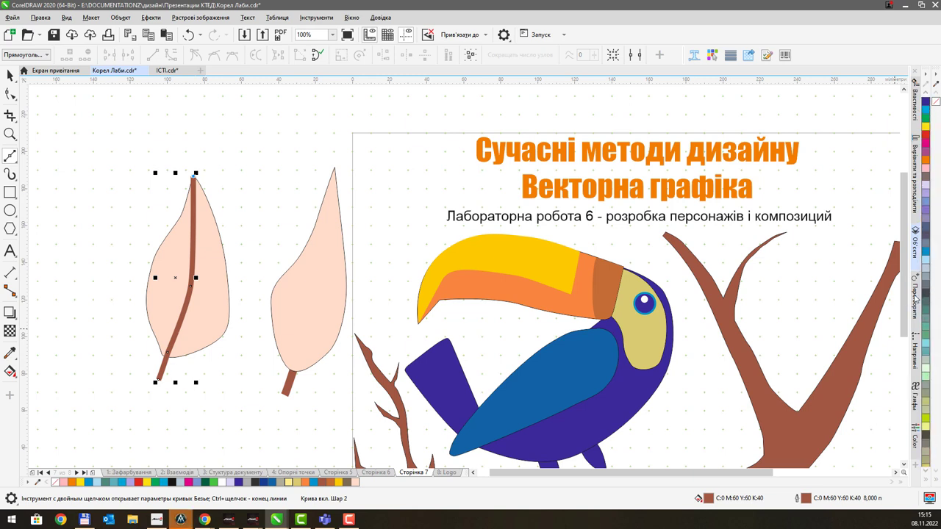
{"action": "left_click", "coordinate": [928, 421]}
{"action": "right_click", "coordinate": [928, 421]}
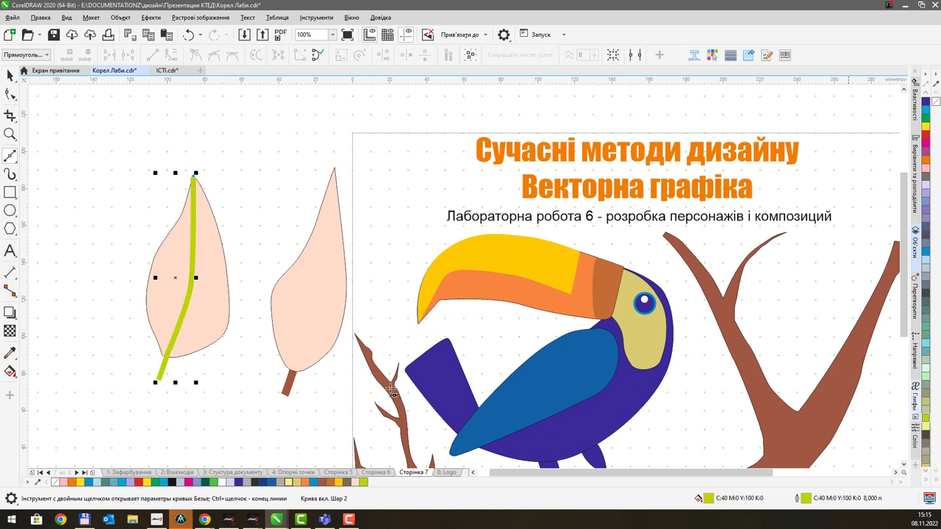
{"action": "left_click", "coordinate": [170, 391]}
{"action": "key", "text": "ctrl+z"}
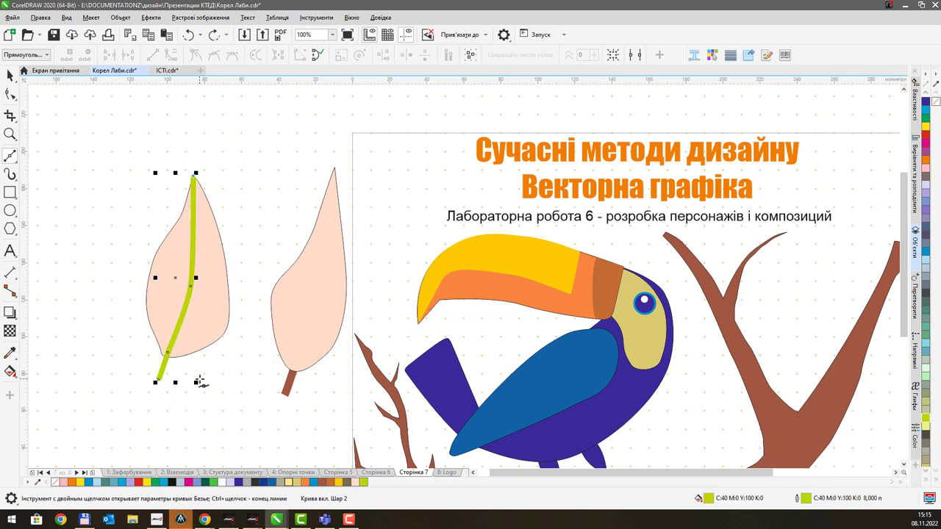
Step: Undo the yellow-green recolouring and the midrib extension of the wider leaf's stem
{"action": "left_click", "coordinate": [10, 75]}
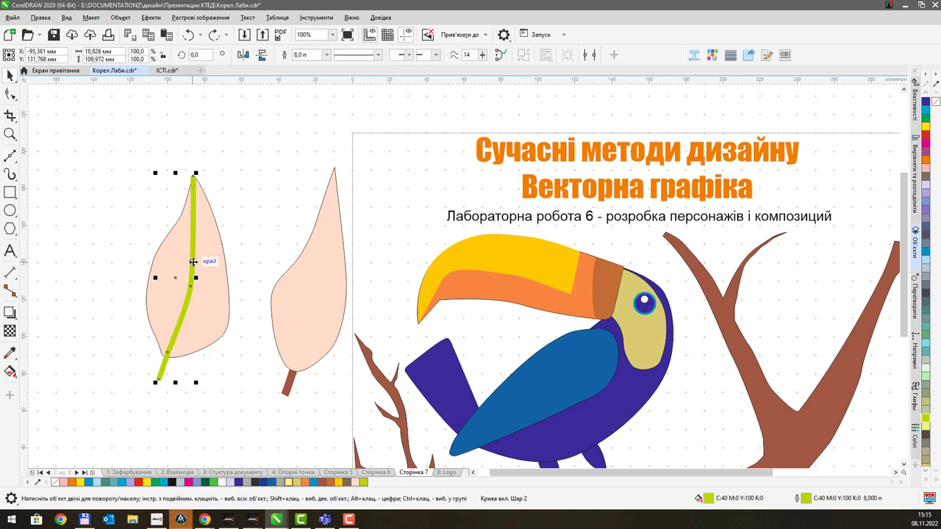
{"action": "left_click_drag", "start_coordinate": [193, 262], "coordinate": [224, 248]}
{"action": "key", "text": "ctrl+z"}
{"action": "key", "text": "ctrl+z"}
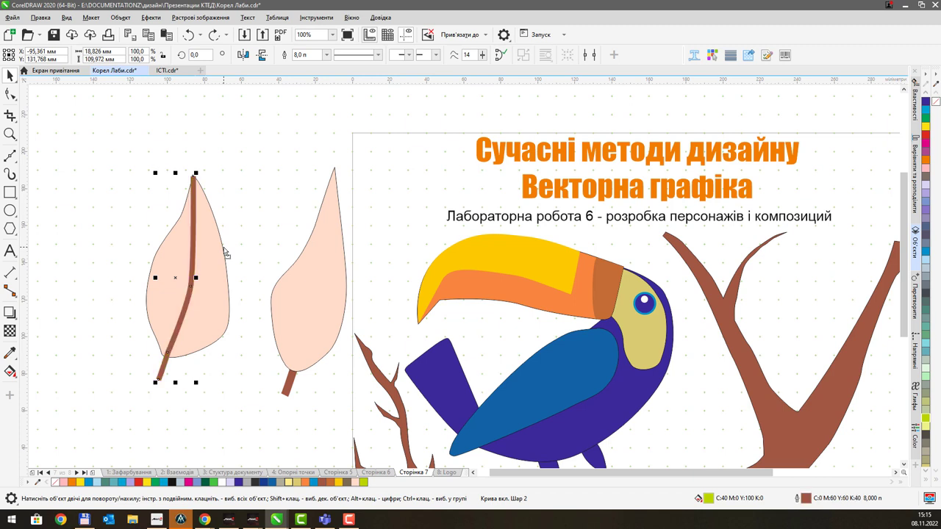
{"action": "key", "text": "ctrl+z"}
{"action": "key", "text": "ctrl+z"}
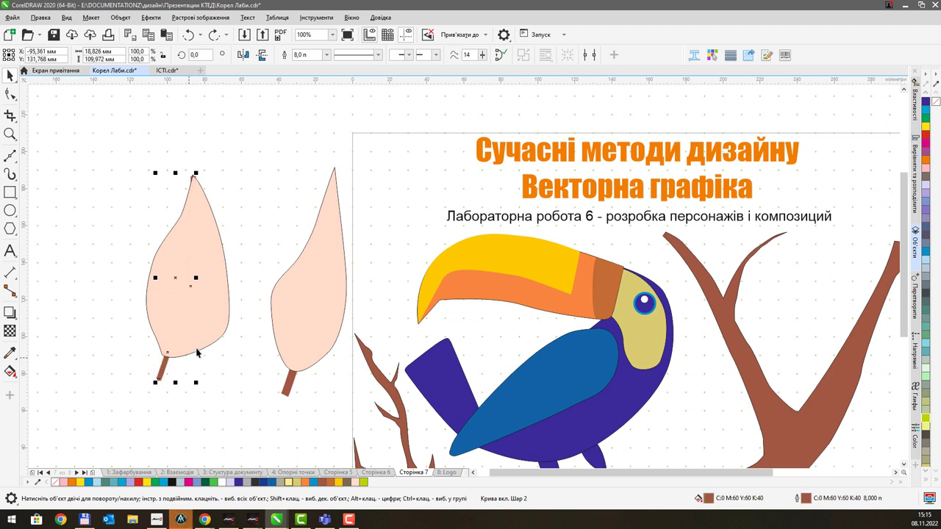
{"action": "left_click", "coordinate": [216, 365]}
{"action": "key", "text": "ctrl+z"}
{"action": "key", "text": "ctrl+z"}
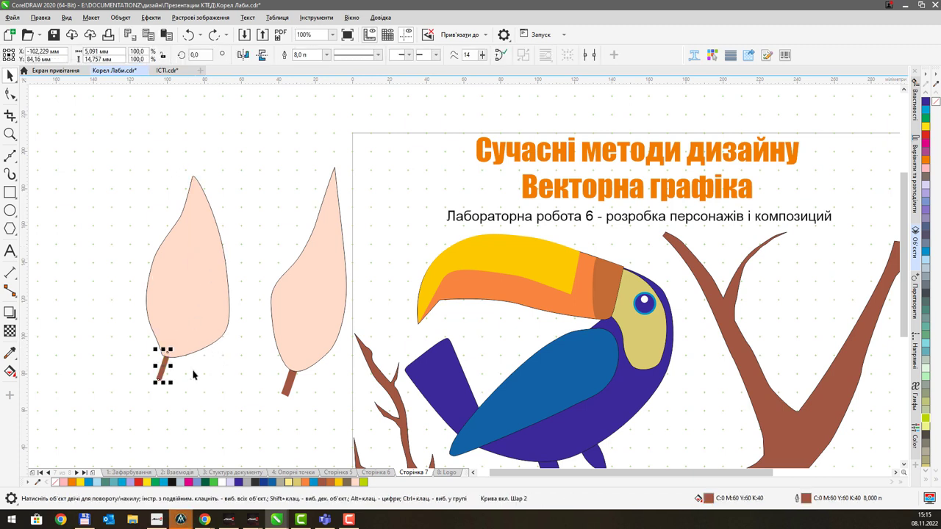
{"action": "left_click", "coordinate": [191, 380]}
{"action": "left_click", "coordinate": [170, 375]}
{"action": "left_click", "coordinate": [162, 367]}
Step: Draw a separate curved midrib about 17 mm wide and 96 mm tall from the wider leaf's tip to its base
{"action": "left_click", "coordinate": [10, 156]}
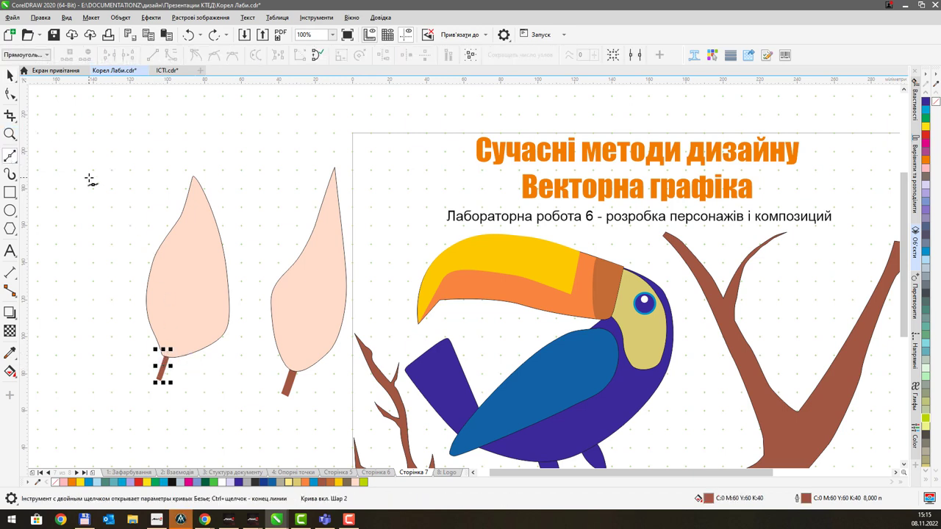
{"action": "left_click", "coordinate": [195, 179]}
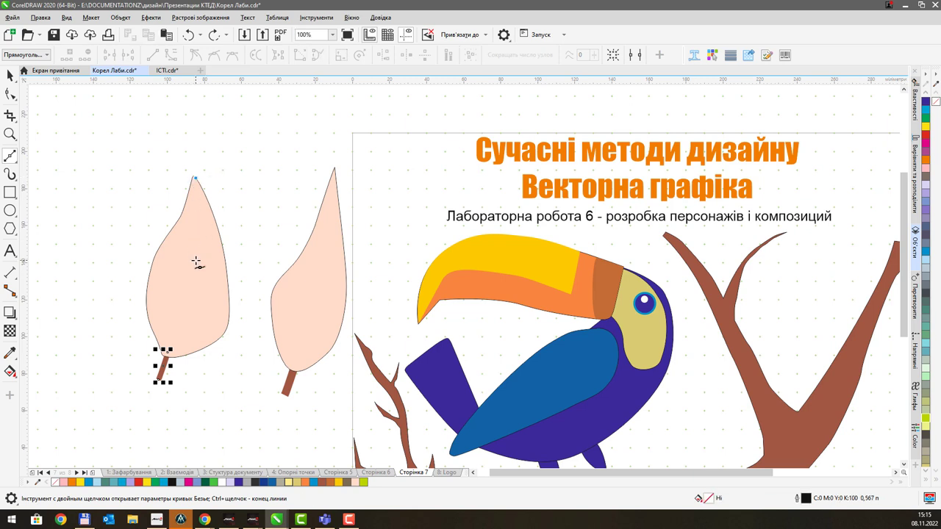
{"action": "left_click_drag", "start_coordinate": [196, 261], "coordinate": [191, 289]}
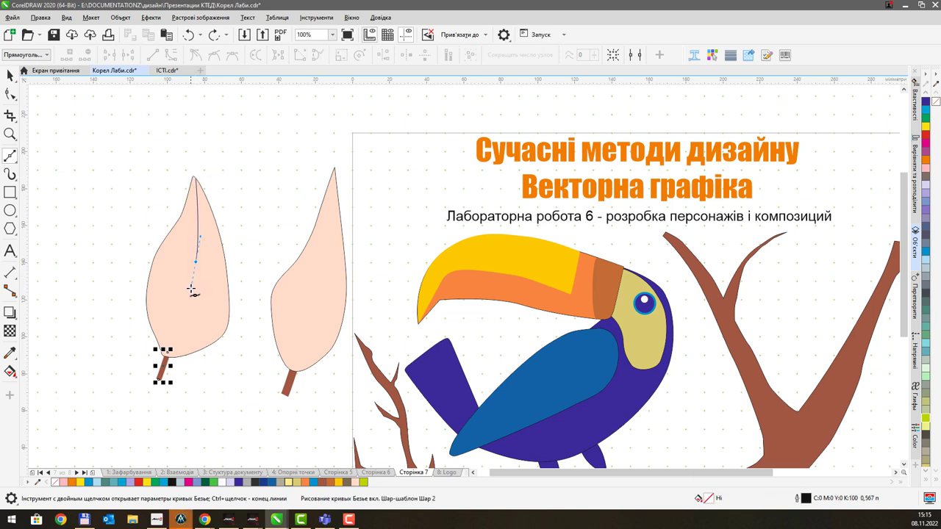
{"action": "left_click", "coordinate": [168, 357]}
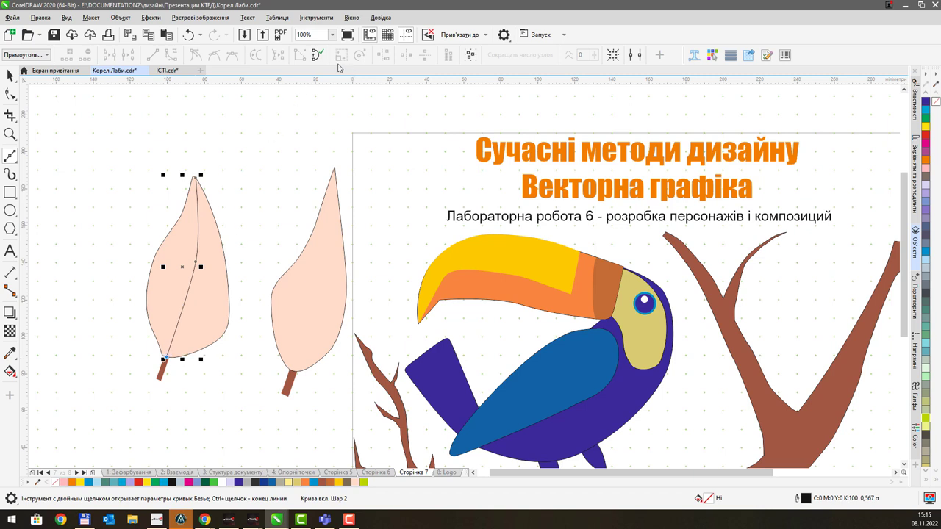
Step: Set the midrib's outline width to 2 pt and its outline colour to green (C60 M0 Y60 K20)
{"action": "key", "text": "space"}
{"action": "left_click", "coordinate": [326, 54]}
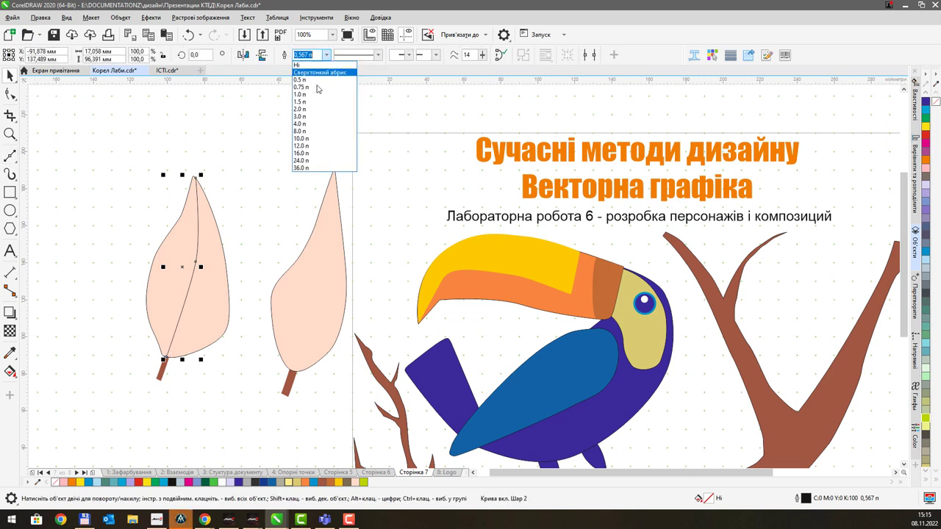
{"action": "left_click", "coordinate": [313, 114]}
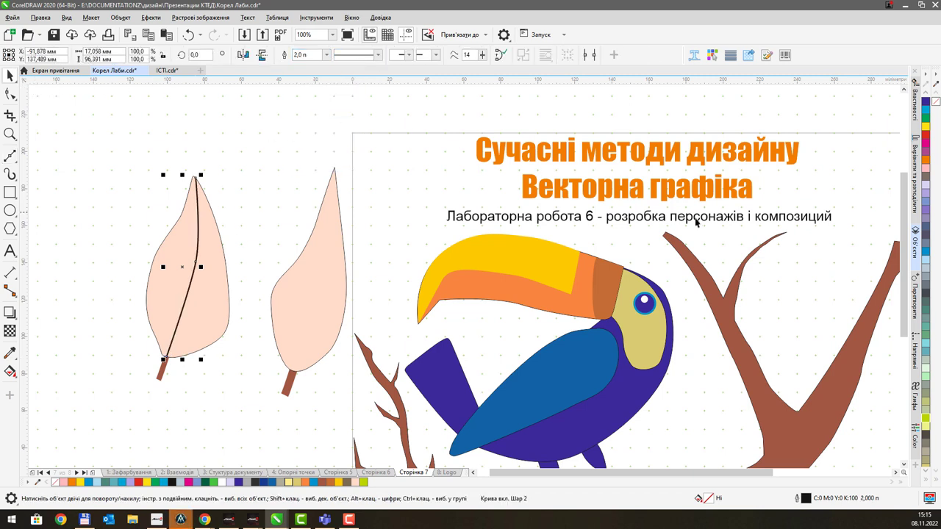
{"action": "right_click", "coordinate": [927, 333]}
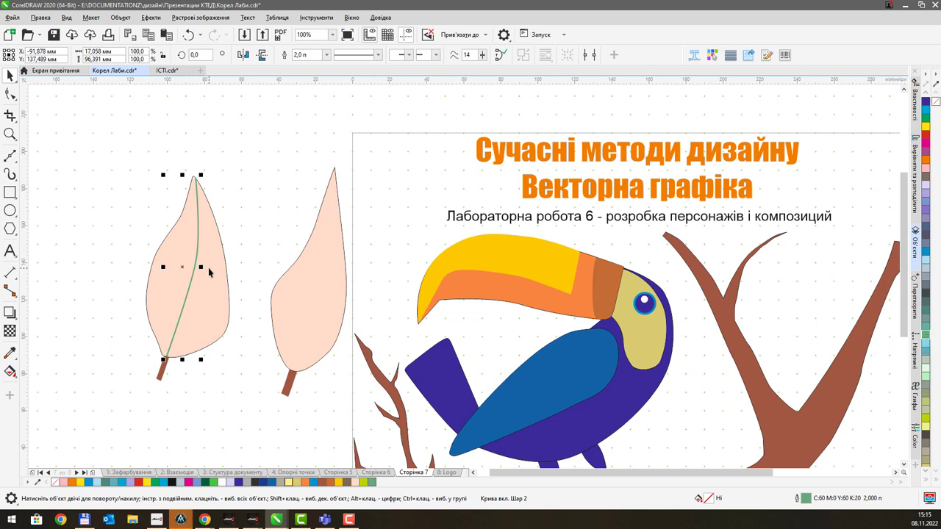
Step: Draw four curved side veins from the midrib to the wider leaf's right edge, spaced from base toward tip
{"action": "scroll", "coordinate": [206, 268], "scroll_direction": "up", "scroll_amount": 2}
{"action": "scroll", "coordinate": [191, 353], "scroll_direction": "down", "scroll_amount": 1}
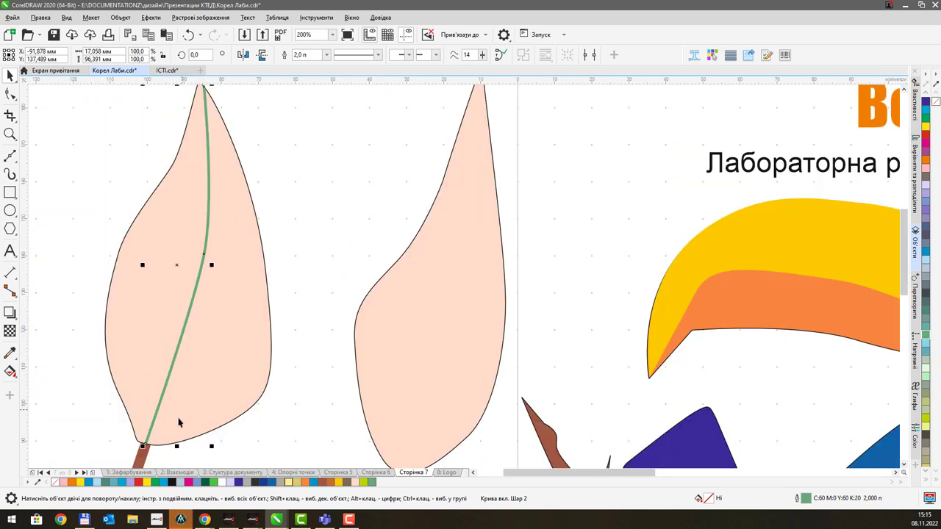
{"action": "left_click", "coordinate": [10, 156]}
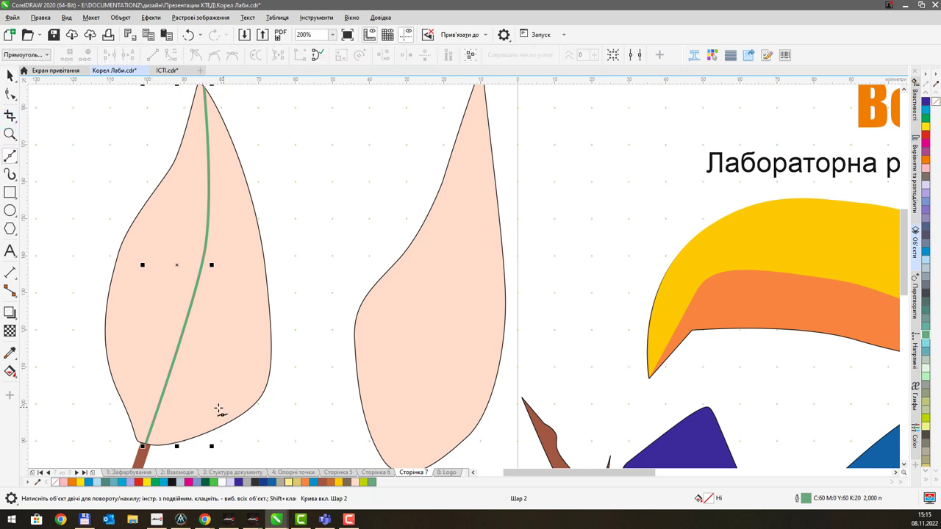
{"action": "left_click", "coordinate": [156, 410]}
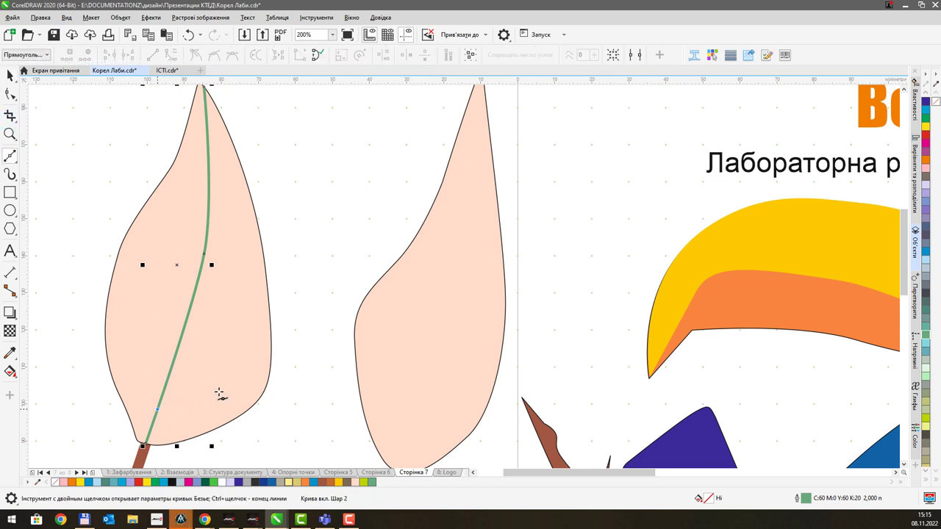
{"action": "left_click", "coordinate": [265, 386]}
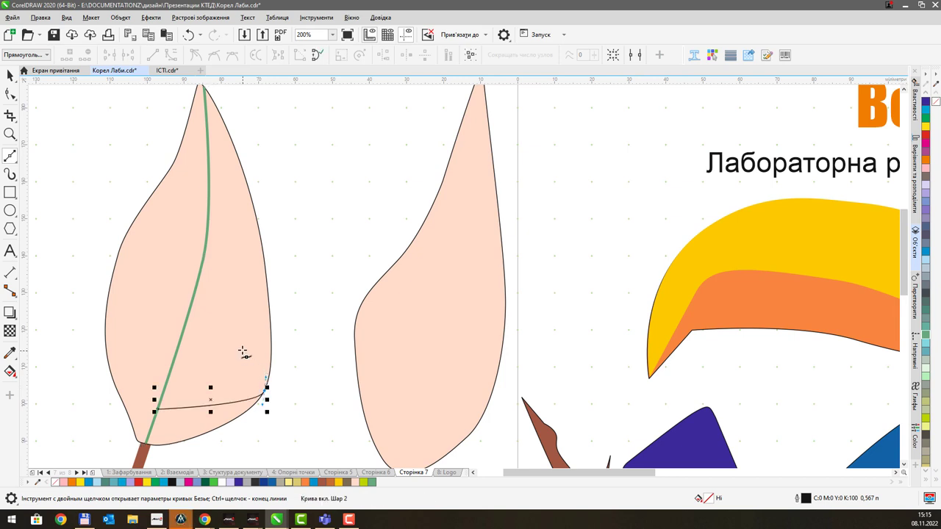
{"action": "left_click", "coordinate": [173, 362]}
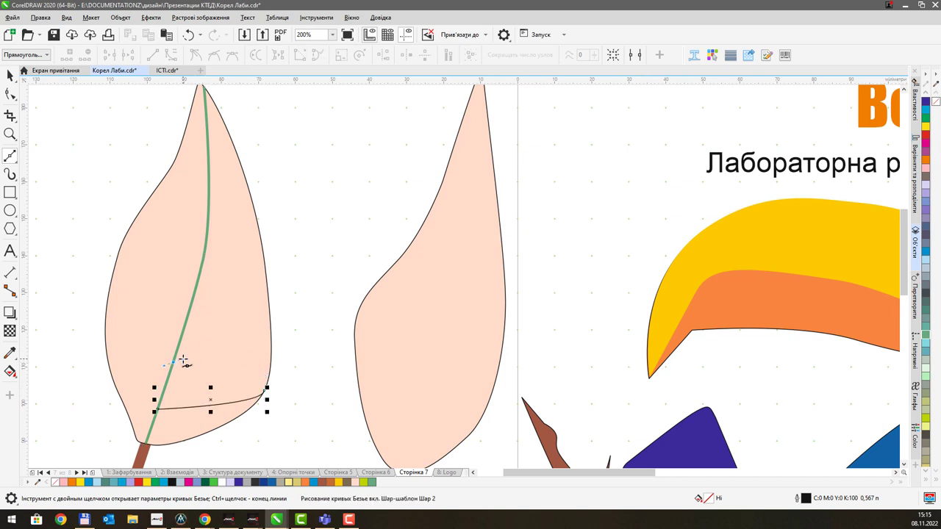
{"action": "left_click", "coordinate": [271, 322]}
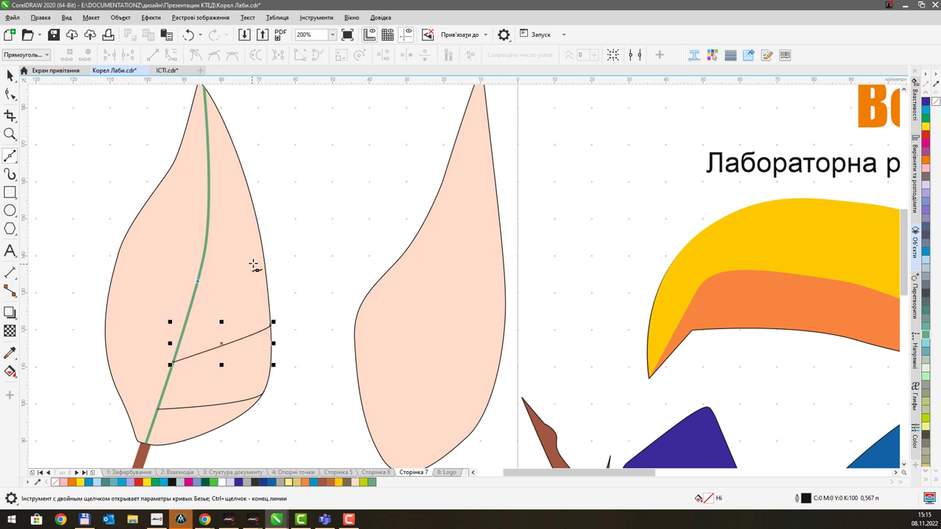
{"action": "left_click", "coordinate": [194, 284]}
{"action": "left_click", "coordinate": [266, 255]}
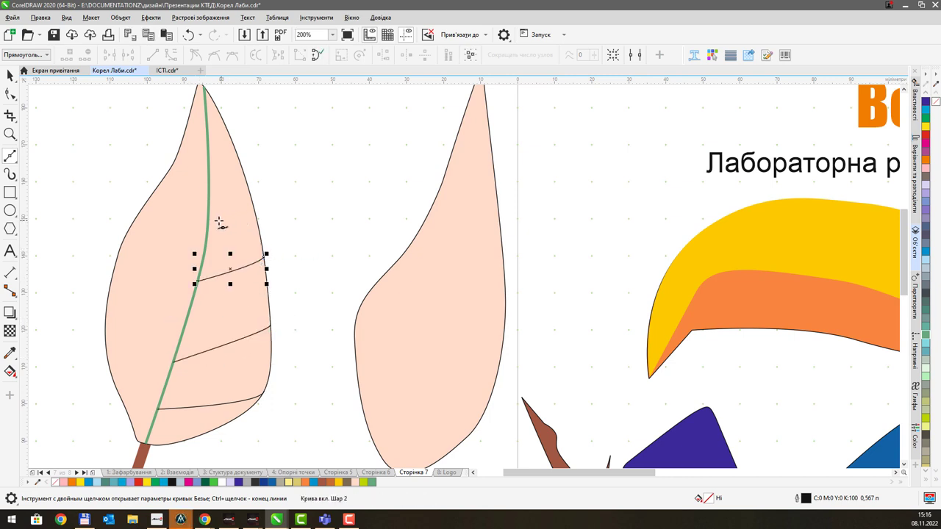
{"action": "left_click", "coordinate": [248, 179]}
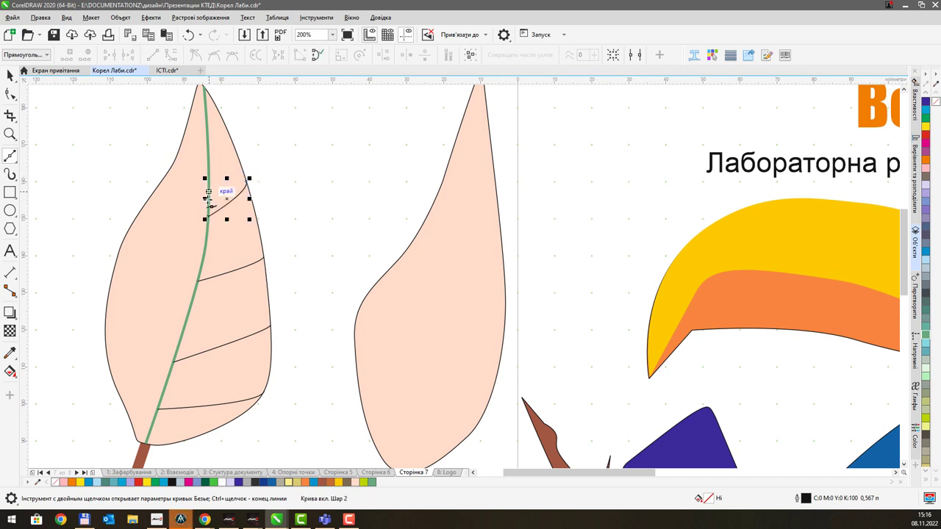
Step: Draw four matching side veins from the same midrib points to the wider leaf's left edge, working downward
{"action": "left_click", "coordinate": [207, 219]}
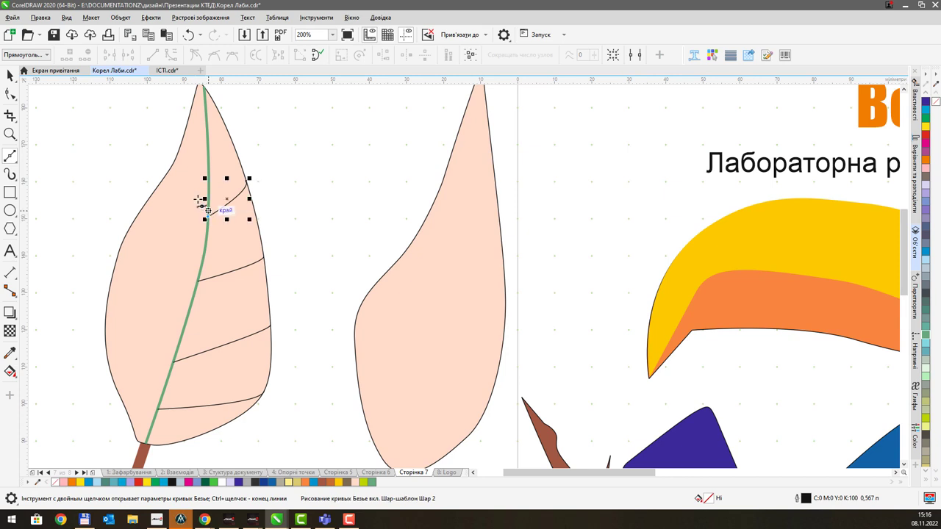
{"action": "left_click", "coordinate": [172, 163]}
{"action": "left_click_drag", "start_coordinate": [197, 281], "coordinate": [181, 258]}
{"action": "left_click", "coordinate": [150, 203]}
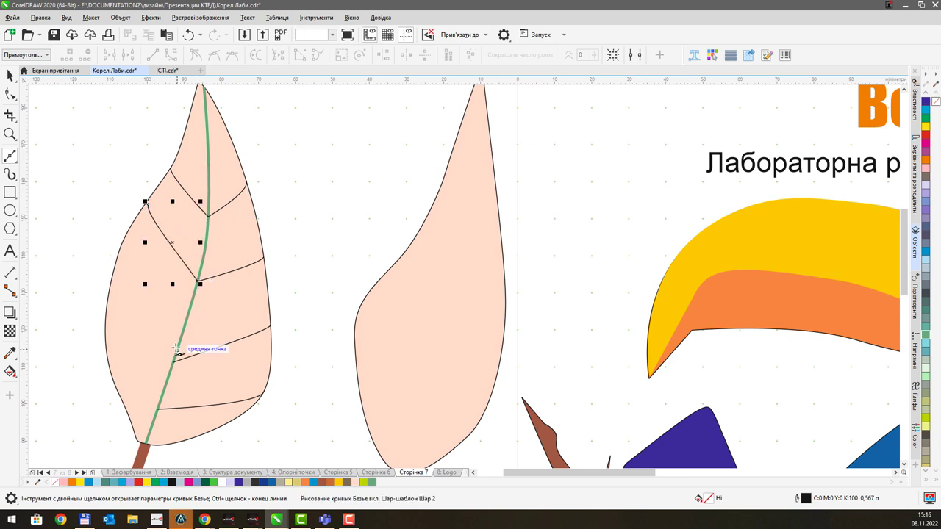
{"action": "left_click", "coordinate": [116, 259]}
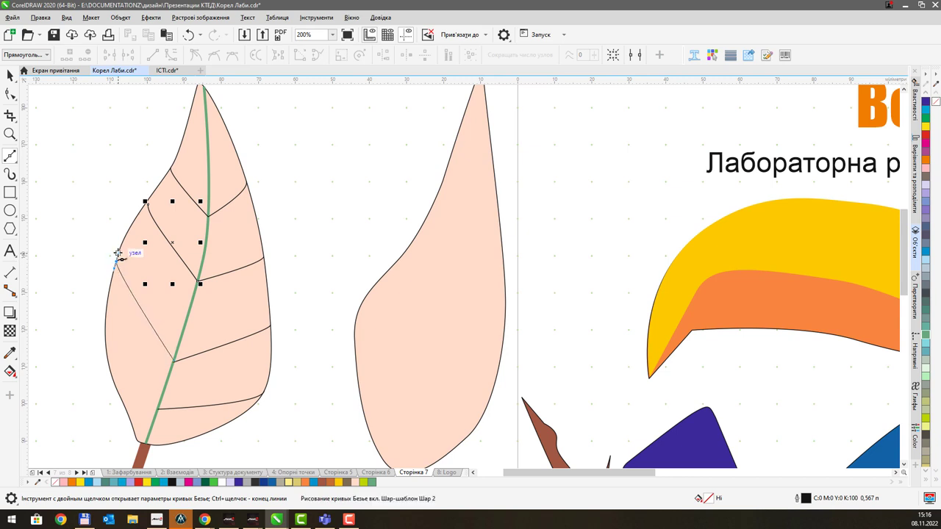
{"action": "left_click", "coordinate": [166, 409]}
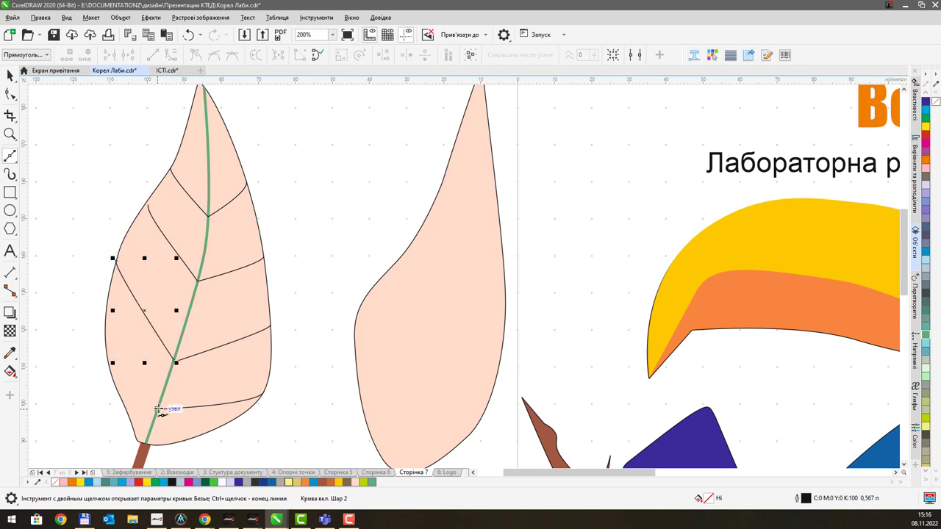
{"action": "left_click", "coordinate": [107, 325]}
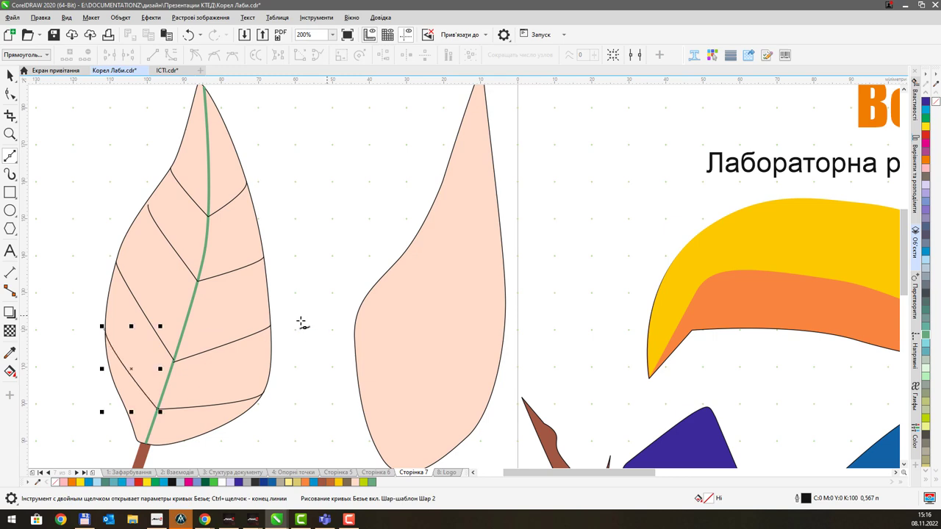
Step: Draw a curved midrib about 22 mm wide and 108 mm tall from the narrower leaf's tip to its base
{"action": "scroll", "coordinate": [419, 238], "scroll_direction": "down", "scroll_amount": 3}
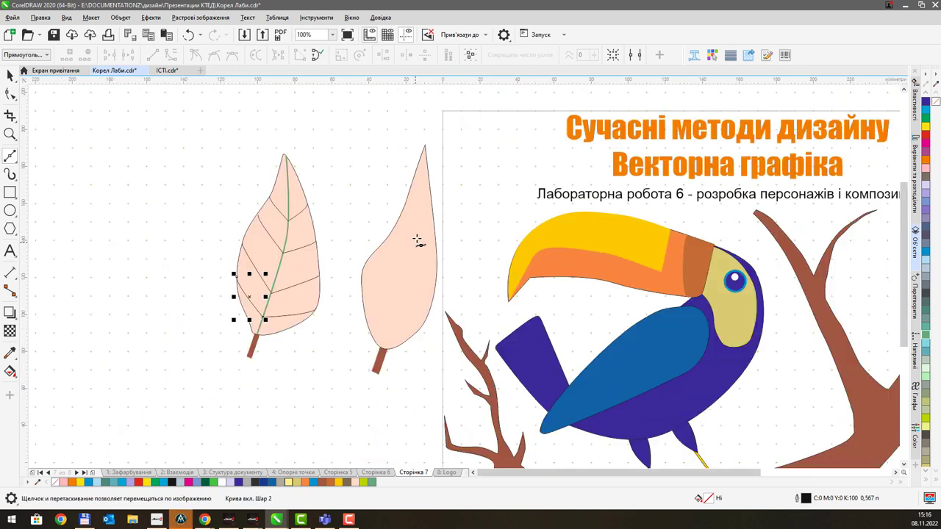
{"action": "scroll", "coordinate": [412, 243], "scroll_direction": "up", "scroll_amount": 3}
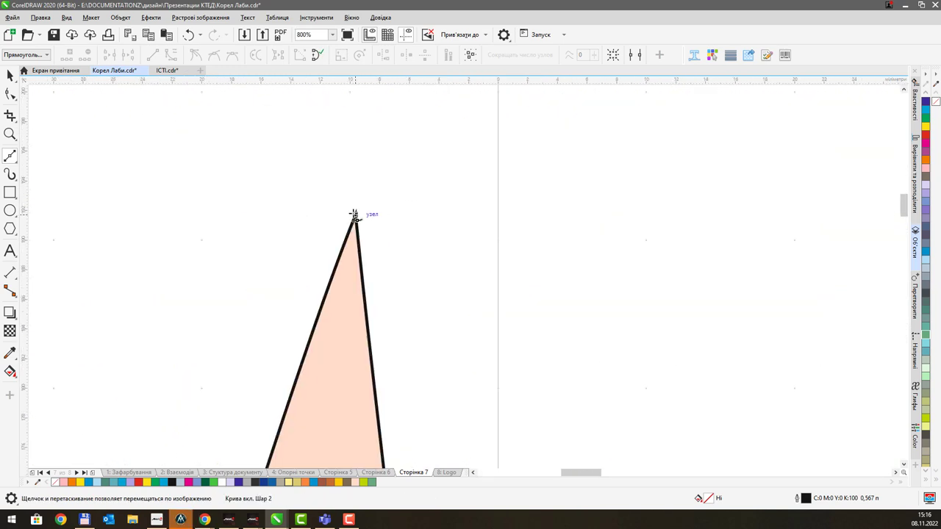
{"action": "scroll", "coordinate": [371, 276], "scroll_direction": "down", "scroll_amount": 3}
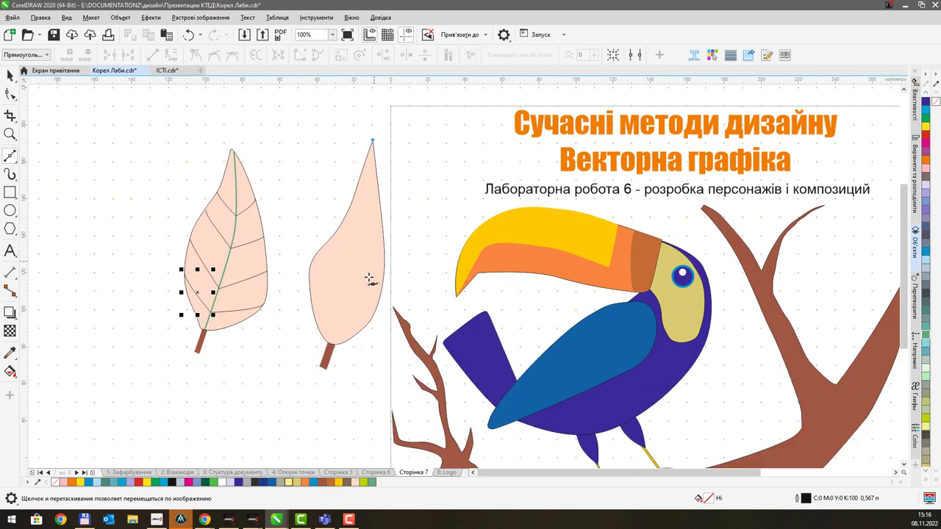
{"action": "left_click_drag", "start_coordinate": [332, 340], "coordinate": [313, 347]}
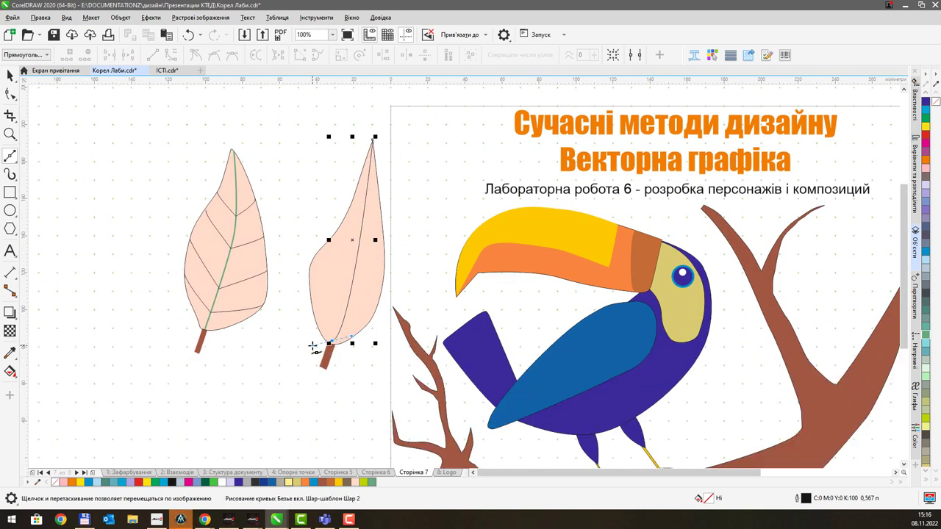
Step: Draw three curved side veins from the midrib to the narrower leaf's right edge, spaced from base toward tip
{"action": "left_click", "coordinate": [346, 311]}
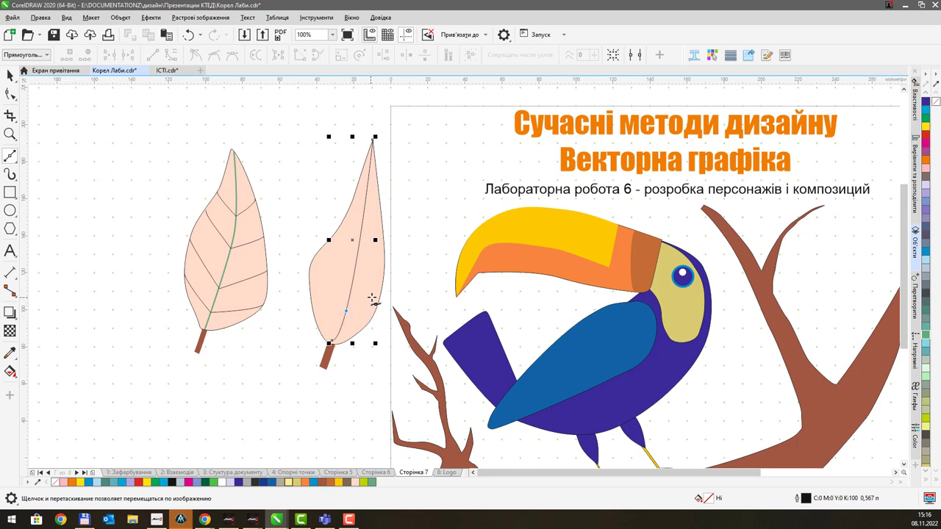
{"action": "scroll", "coordinate": [373, 298], "scroll_direction": "up", "scroll_amount": 2}
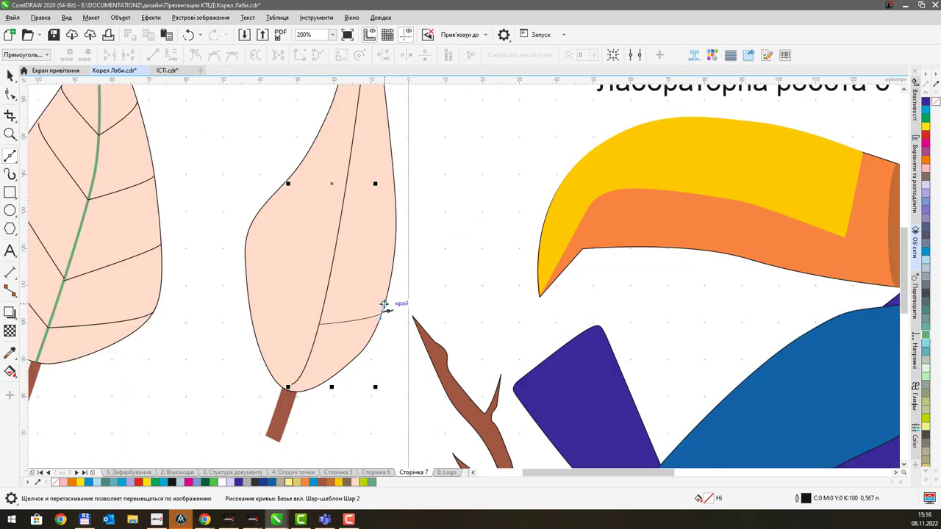
{"action": "left_click", "coordinate": [383, 312]}
{"action": "left_click", "coordinate": [331, 276]}
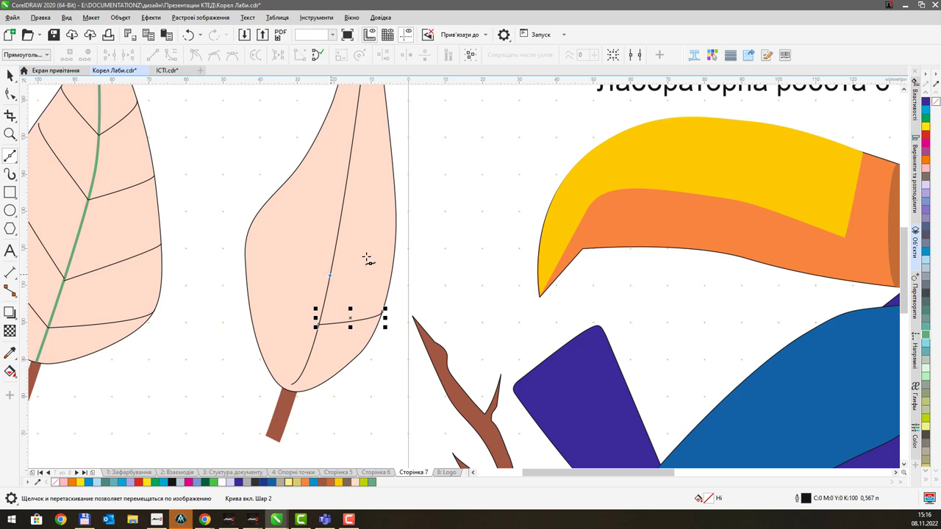
{"action": "left_click_drag", "start_coordinate": [400, 213], "coordinate": [355, 302]}
{"action": "left_click", "coordinate": [325, 290]}
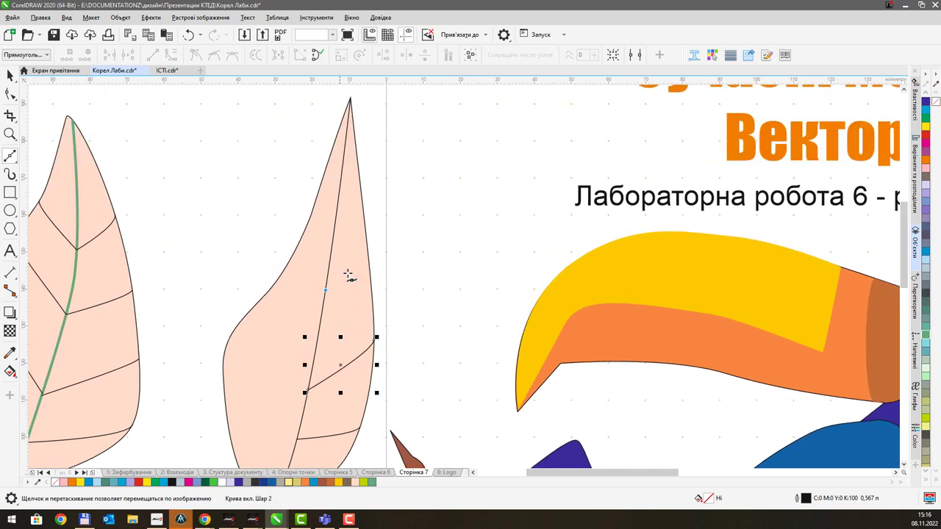
{"action": "left_click_drag", "start_coordinate": [366, 241], "coordinate": [373, 222]}
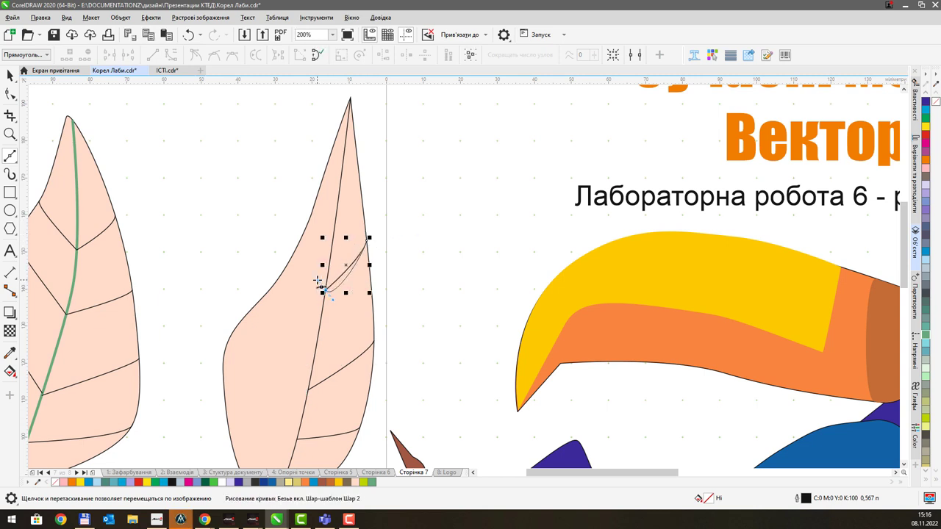
Step: Draw three matching side veins from the same midrib points to the narrower leaf's left edge, working downward
{"action": "left_click_drag", "start_coordinate": [324, 290], "coordinate": [318, 280]}
{"action": "key", "text": "ctrl+z"}
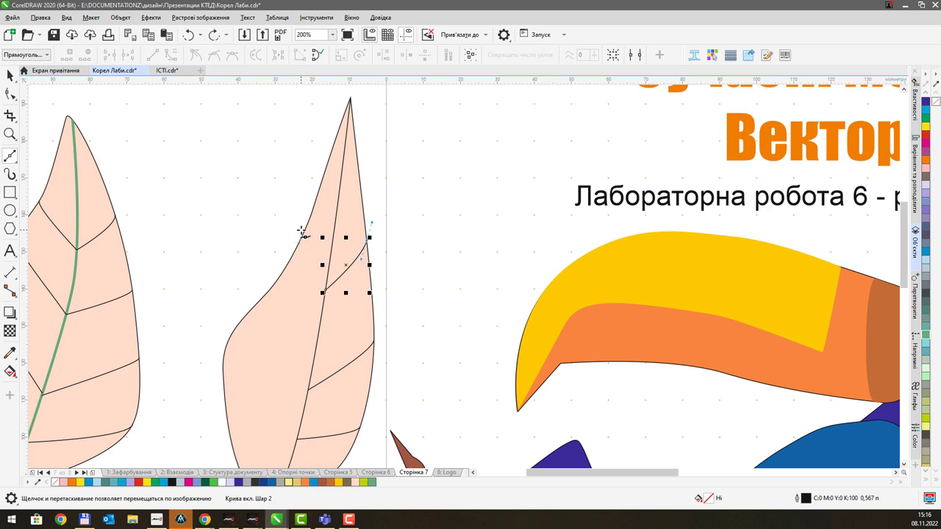
{"action": "left_click", "coordinate": [325, 282]}
{"action": "left_click", "coordinate": [296, 248]}
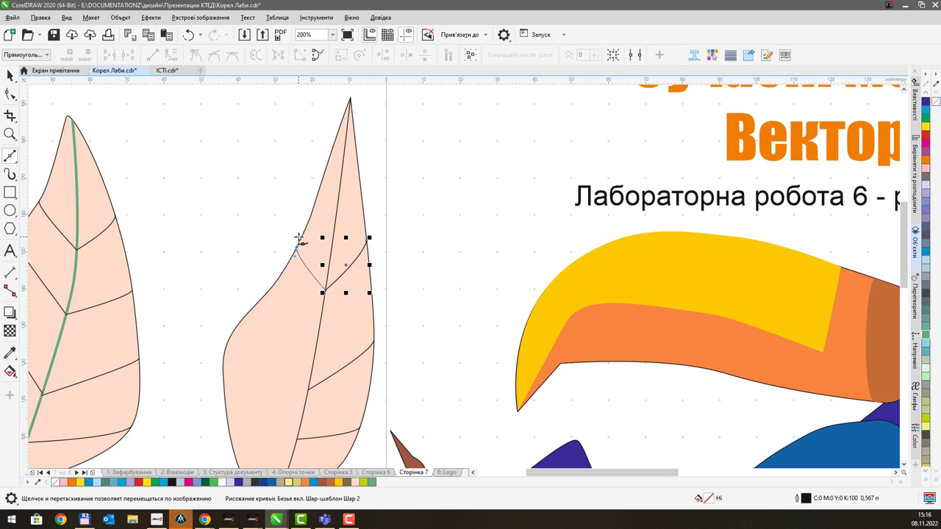
{"action": "left_click", "coordinate": [285, 372]}
{"action": "left_click", "coordinate": [245, 312]}
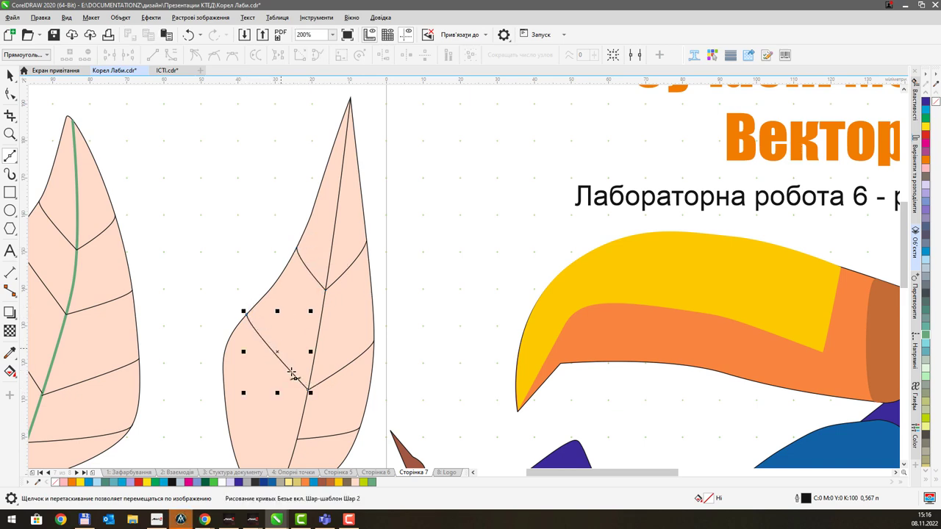
{"action": "scroll", "coordinate": [292, 375], "scroll_direction": "down", "scroll_amount": 3}
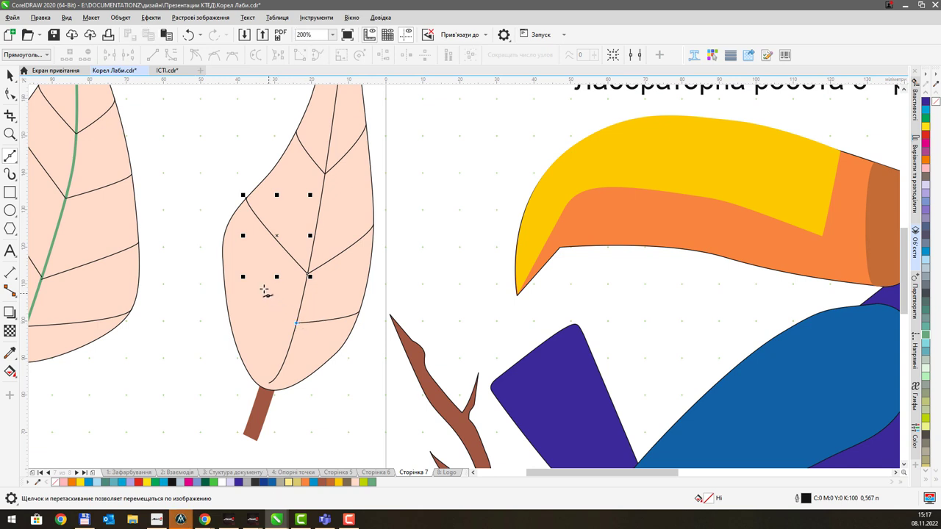
{"action": "left_click", "coordinate": [224, 238]}
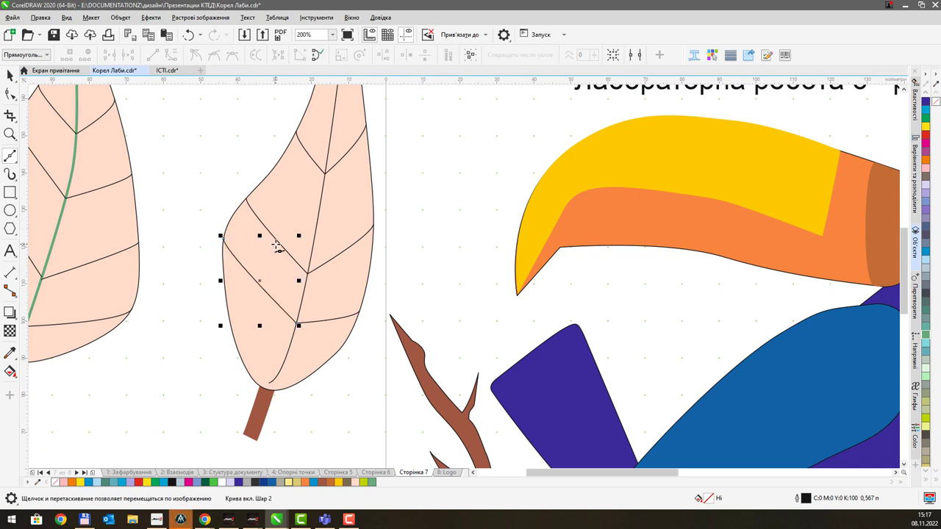
Step: Set the wider leaf's side veins to a green outline (C60 M0 Y60 K20) with a width of 2 pt
{"action": "scroll", "coordinate": [258, 246], "scroll_direction": "down", "scroll_amount": 2}
{"action": "left_click", "coordinate": [9, 75]}
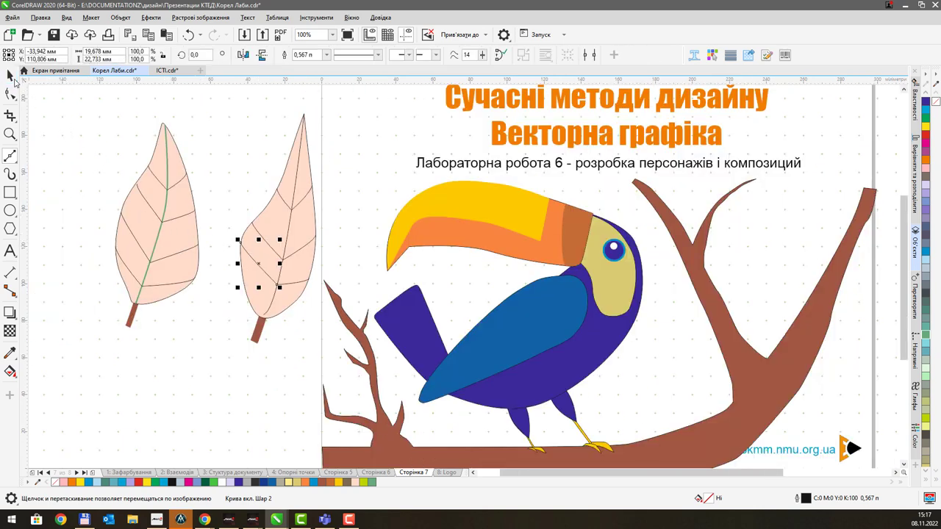
{"action": "left_click_drag", "start_coordinate": [66, 116], "coordinate": [225, 294]}
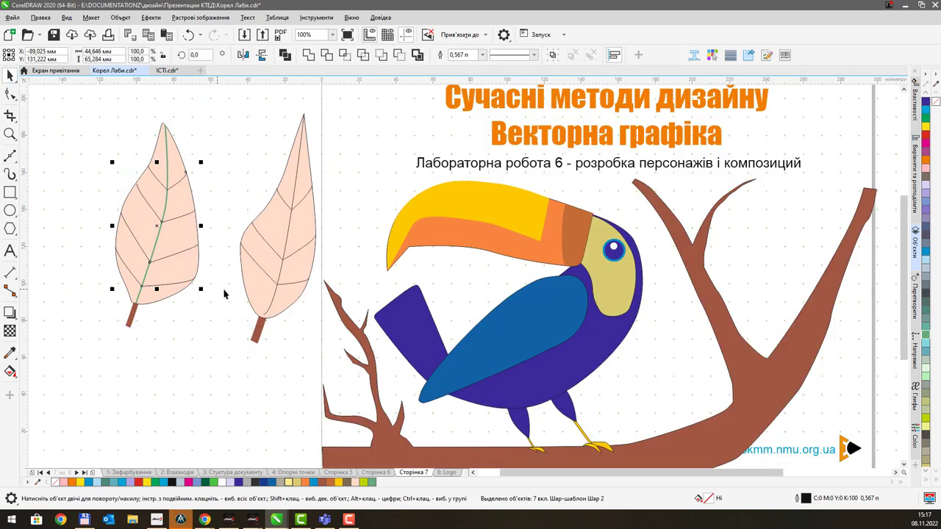
{"action": "right_click", "coordinate": [926, 333]}
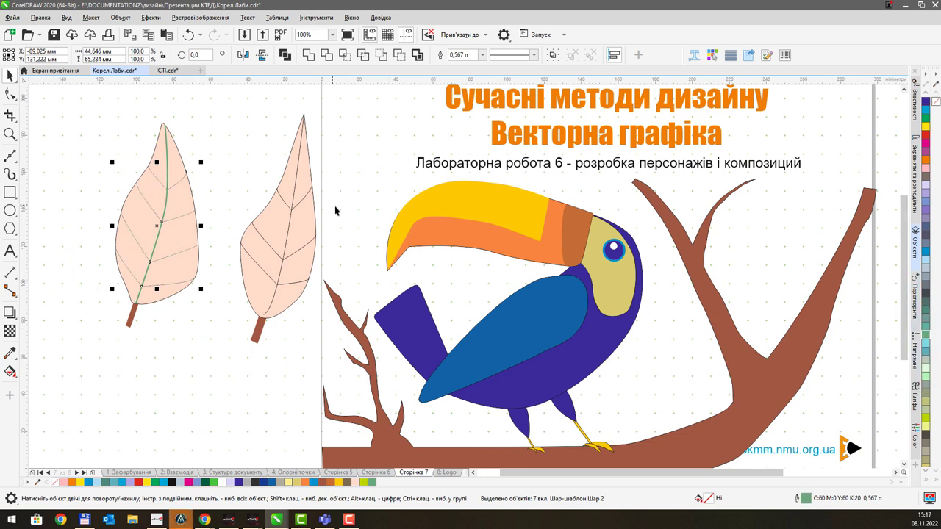
{"action": "left_click", "coordinate": [482, 55]}
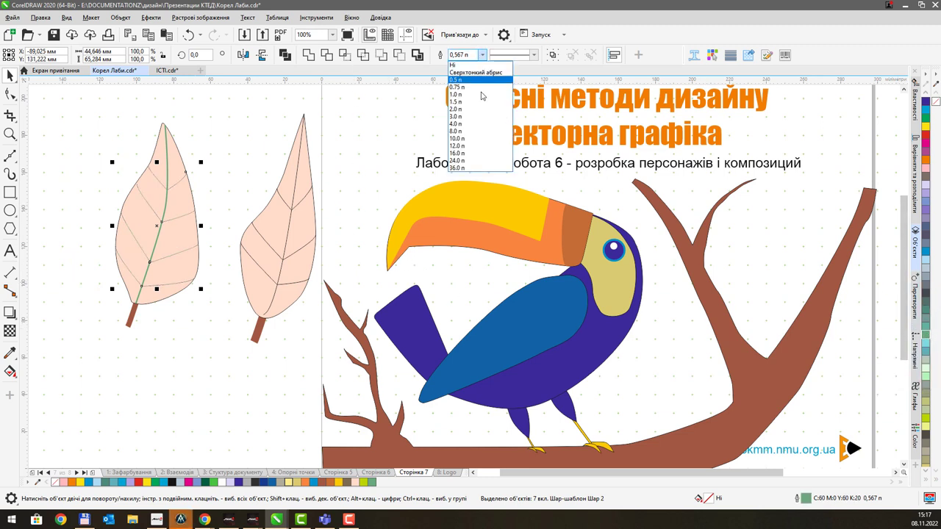
{"action": "left_click", "coordinate": [472, 107]}
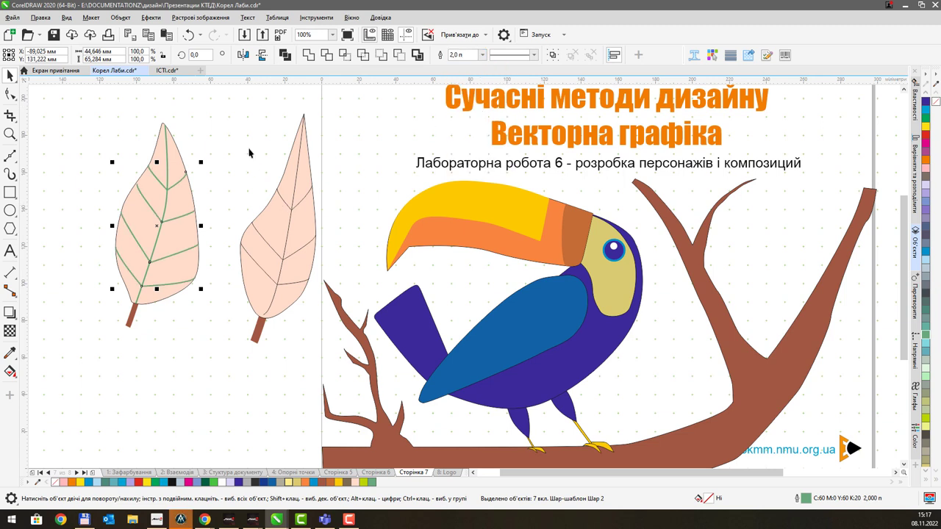
Step: Set the narrower leaf's side veins to a green outline (C60 M0 Y60 K20) with a width of 3 pt
{"action": "left_click_drag", "start_coordinate": [324, 309], "coordinate": [325, 310]}
{"action": "right_click", "coordinate": [929, 338]}
{"action": "left_click", "coordinate": [482, 54]}
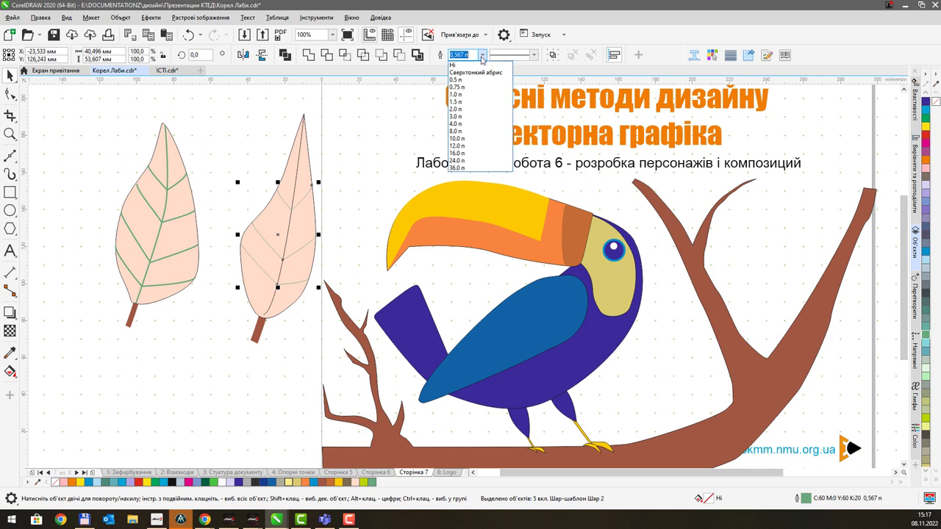
{"action": "left_click", "coordinate": [470, 119]}
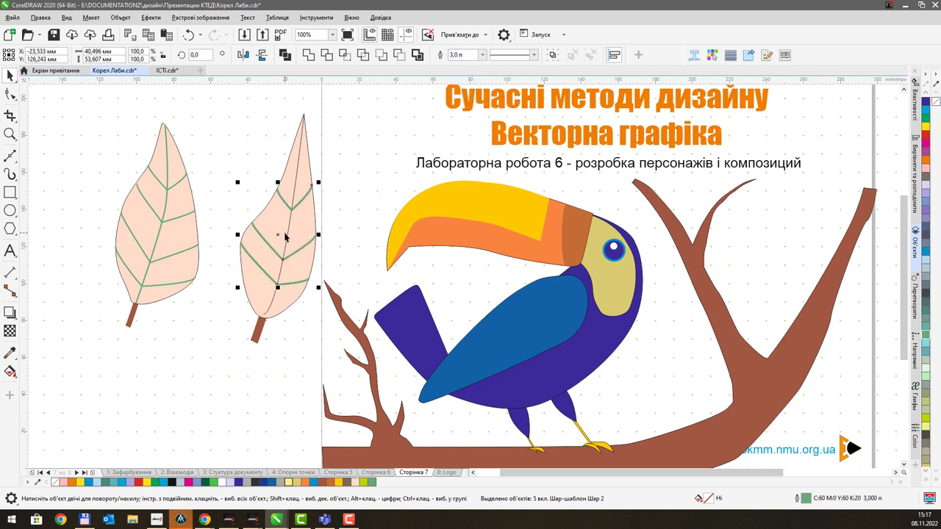
Step: Give the narrower leaf's midrib a 3 pt outline and set its fill and outline colours to green (C60 M0 Y60 K20)
{"action": "left_click", "coordinate": [285, 236]}
{"action": "left_click", "coordinate": [291, 232]}
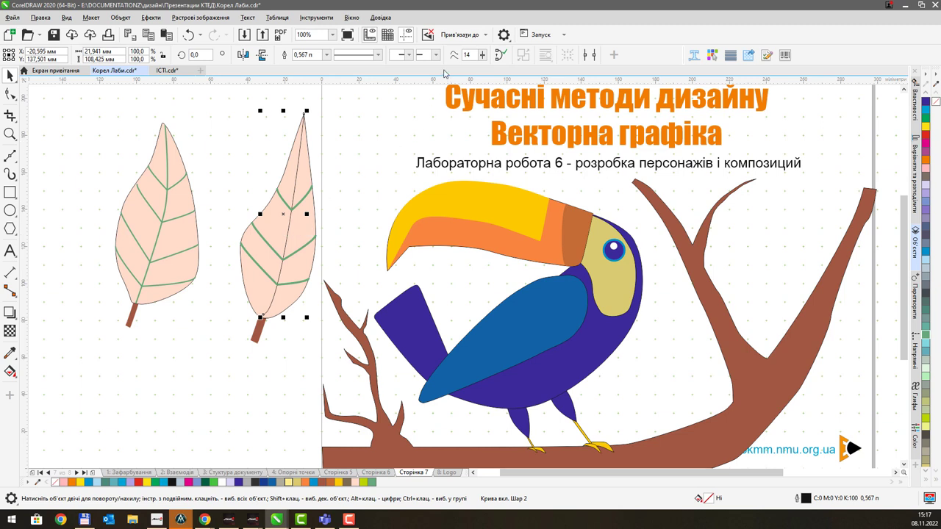
{"action": "left_click", "coordinate": [325, 55]}
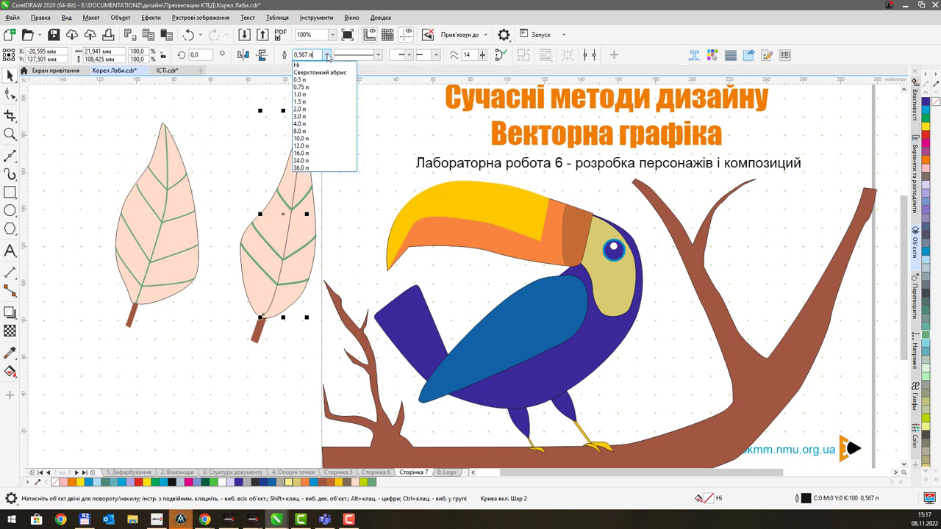
{"action": "left_click", "coordinate": [321, 116]}
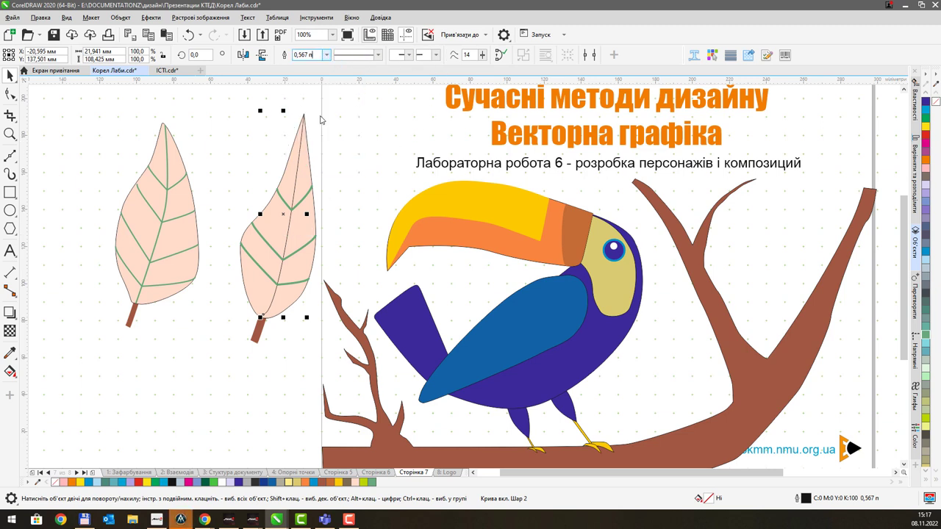
{"action": "left_click", "coordinate": [925, 334]}
{"action": "right_click", "coordinate": [925, 335]}
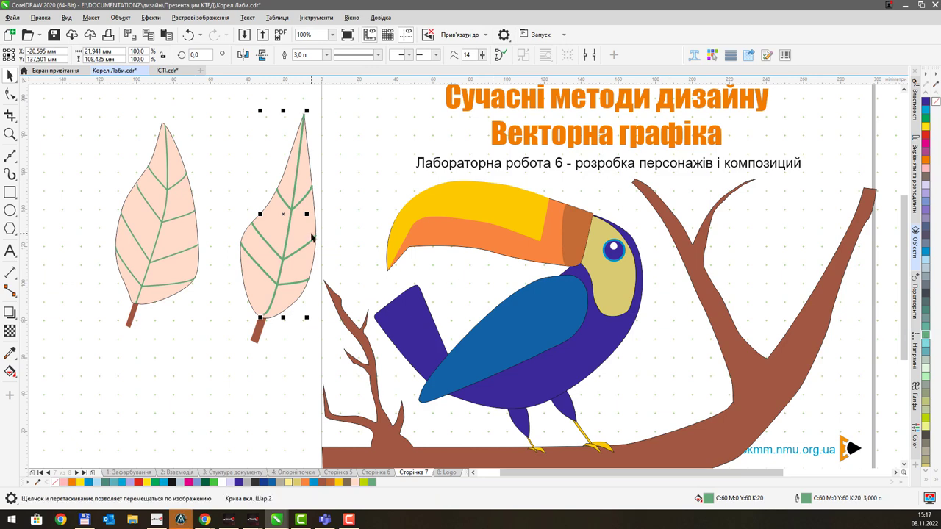
Step: Group all parts of the wider leaf, stem included, and group all parts of the narrower leaf separately
{"action": "scroll", "coordinate": [226, 230], "scroll_direction": "down", "scroll_amount": 2}
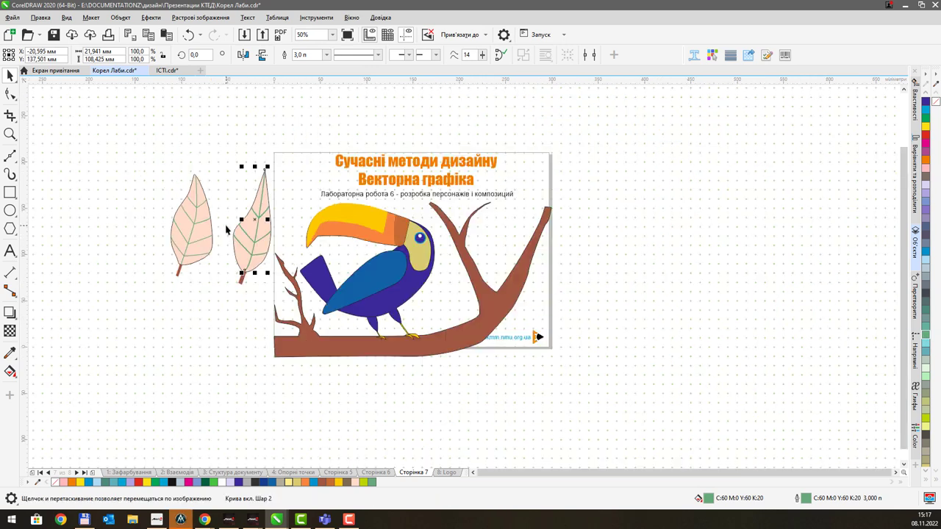
{"action": "scroll", "coordinate": [225, 230], "scroll_direction": "up", "scroll_amount": 2}
{"action": "left_click", "coordinate": [81, 125]}
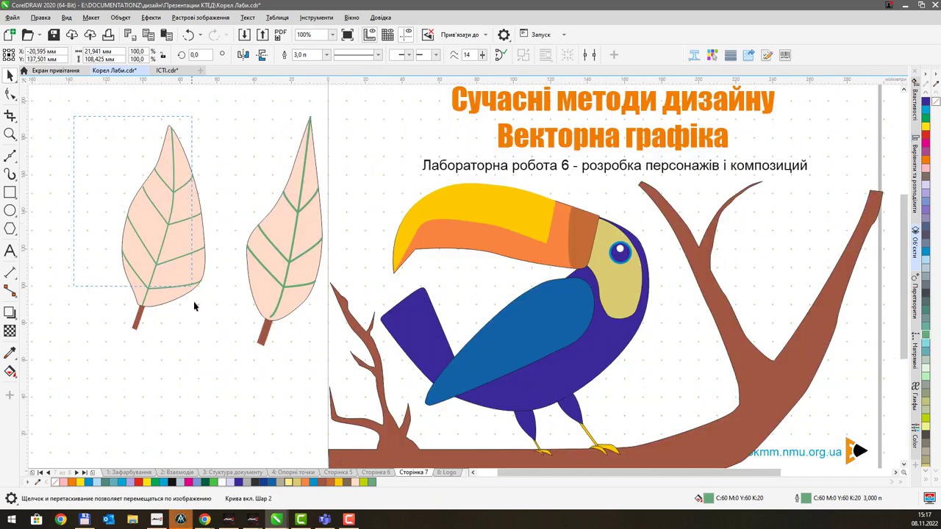
{"action": "left_click_drag", "start_coordinate": [217, 374], "coordinate": [217, 374]}
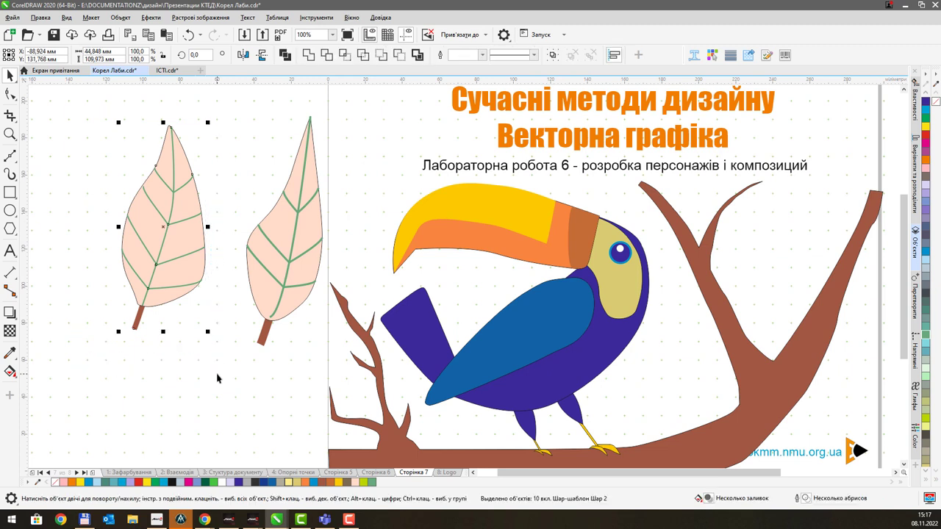
{"action": "key", "text": "ctrl+g"}
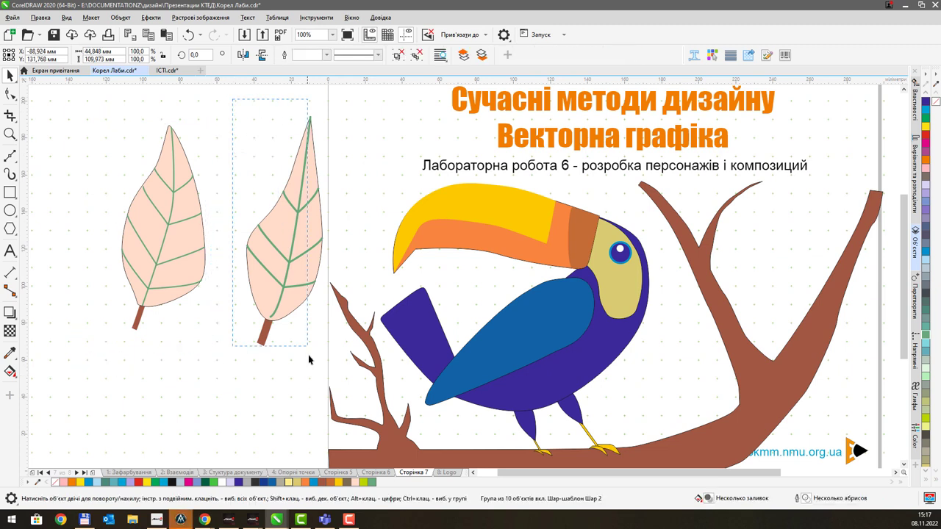
{"action": "left_click_drag", "start_coordinate": [327, 402], "coordinate": [328, 402]}
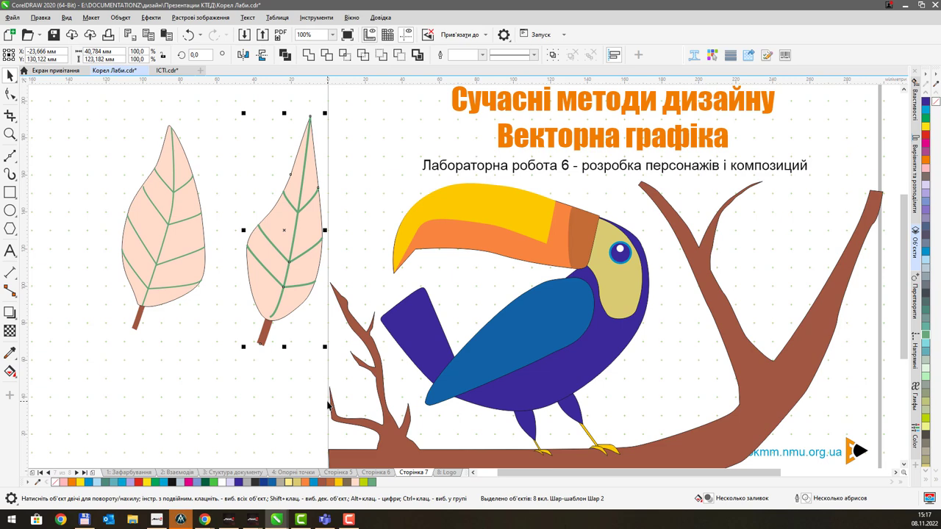
{"action": "key", "text": "ctrl+g"}
Step: Move both leaf groups farther left of the page and place a duplicate pair near the page's upper-left corner
{"action": "scroll", "coordinate": [325, 251], "scroll_direction": "down", "scroll_amount": 1}
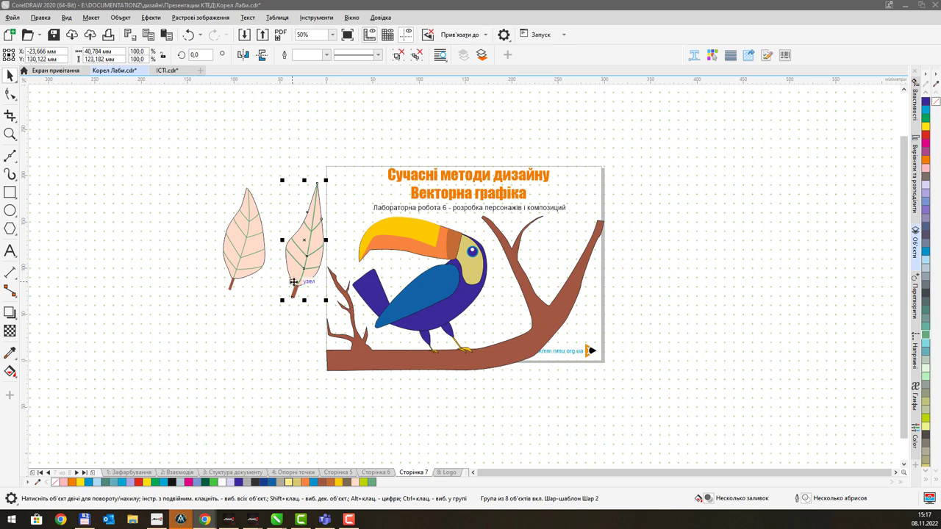
{"action": "left_click_drag", "start_coordinate": [200, 180], "coordinate": [326, 315]}
{"action": "left_click_drag", "start_coordinate": [311, 247], "coordinate": [314, 161]}
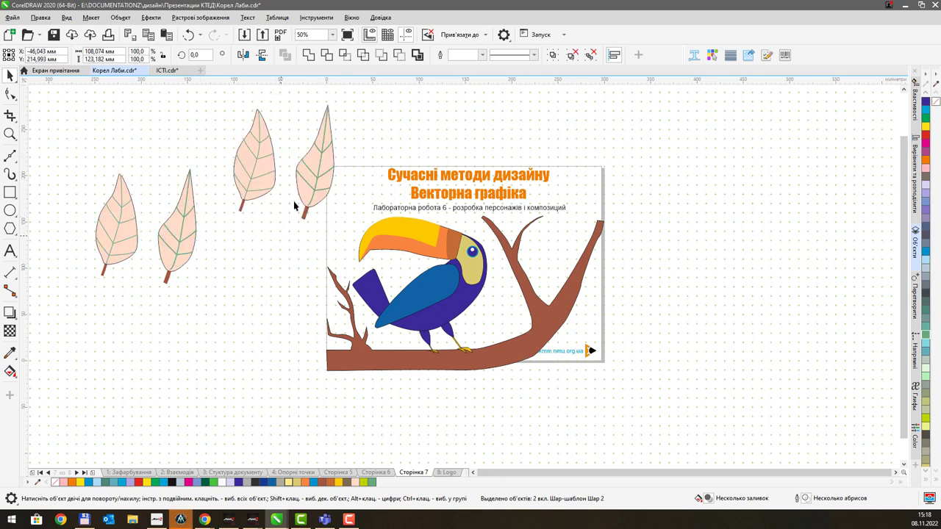
Step: Scale the narrower leaf copy down to 81% and the wider leaf copy down to 48.3%, keeping their proportions
{"action": "left_click", "coordinate": [316, 171]}
{"action": "left_click_drag", "start_coordinate": [335, 221], "coordinate": [330, 199]}
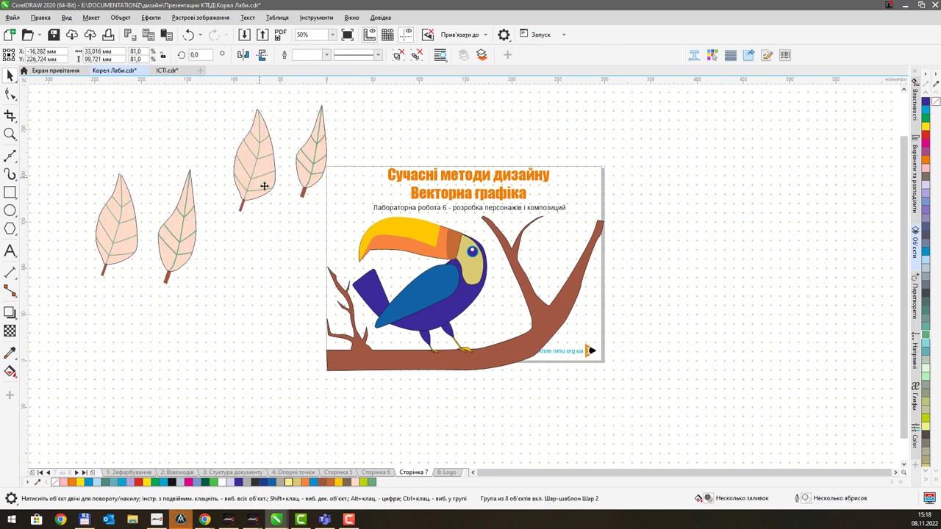
{"action": "left_click", "coordinate": [264, 186]}
{"action": "left_click_drag", "start_coordinate": [277, 214], "coordinate": [257, 161]}
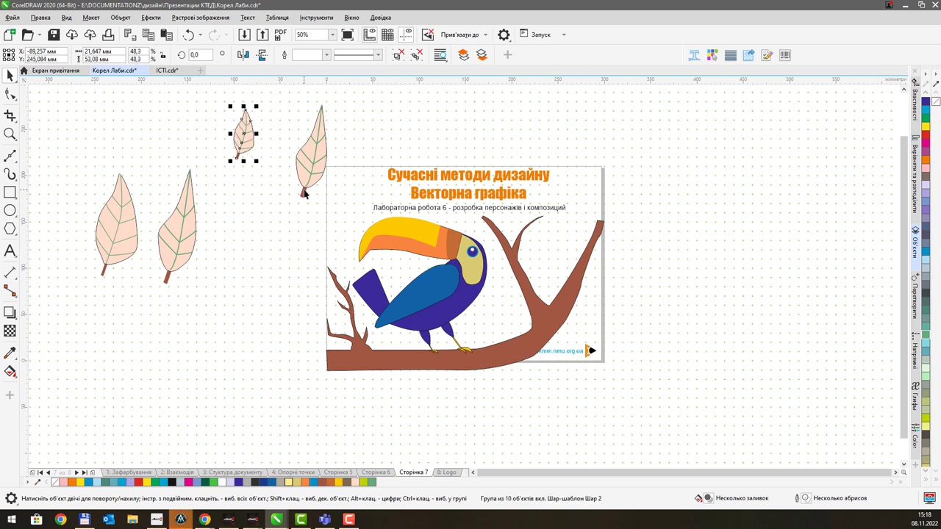
Step: Move the 81% narrower leaf copy below the toucan's tail, rotate it to 345.4° and send it to the back
{"action": "left_click_drag", "start_coordinate": [310, 165], "coordinate": [383, 319]}
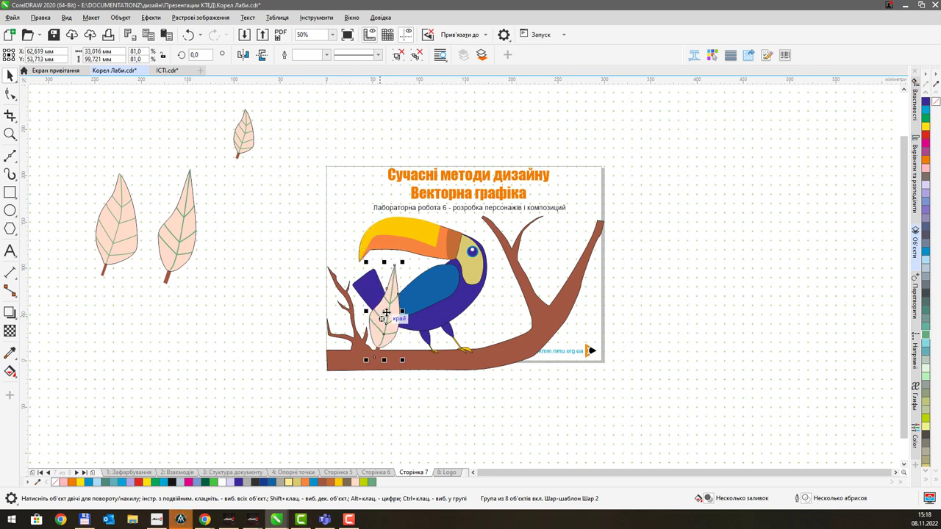
{"action": "left_click", "coordinate": [392, 290]}
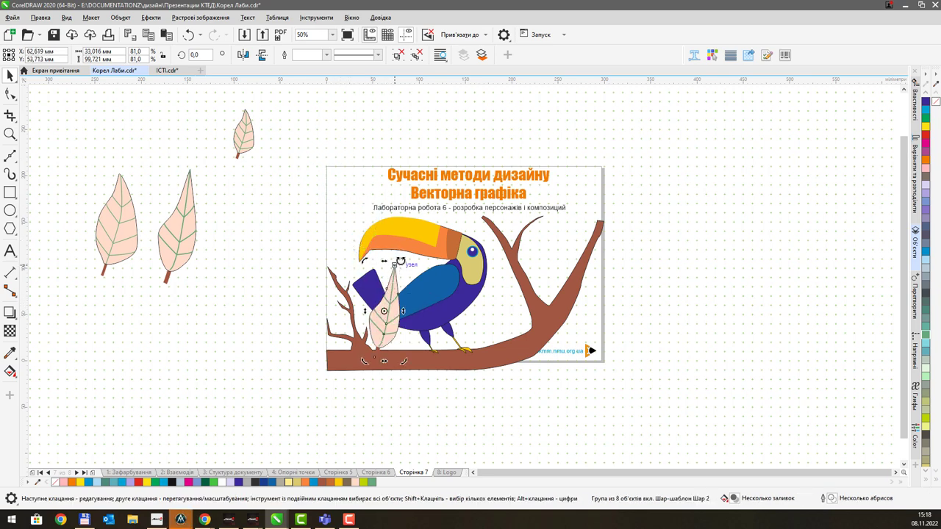
{"action": "left_click_drag", "start_coordinate": [403, 261], "coordinate": [414, 271]}
{"action": "left_click_drag", "start_coordinate": [386, 326], "coordinate": [394, 332]}
{"action": "key", "text": "shift+Page_Down"}
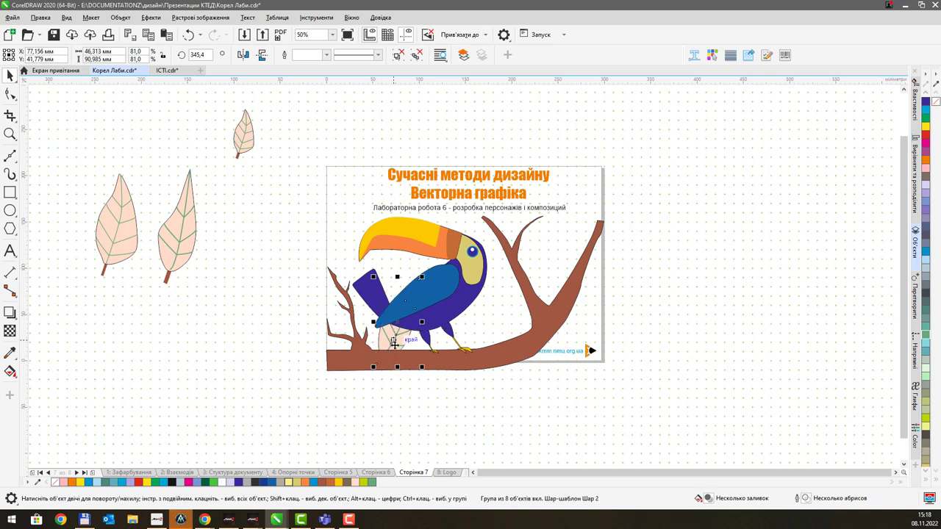
Step: Rotate the leaf under the toucan to about 316.8° and tuck its stem behind the main branch
{"action": "left_click", "coordinate": [403, 341]}
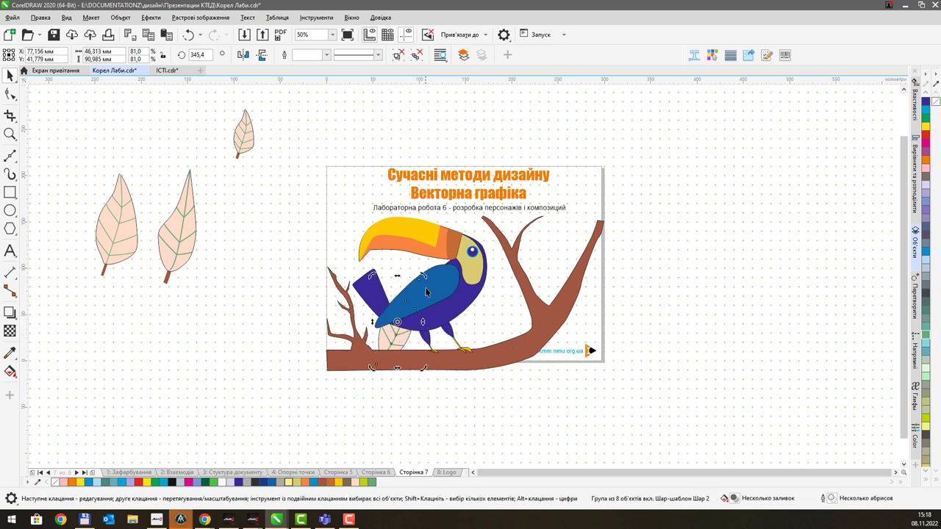
{"action": "left_click_drag", "start_coordinate": [423, 275], "coordinate": [444, 299]}
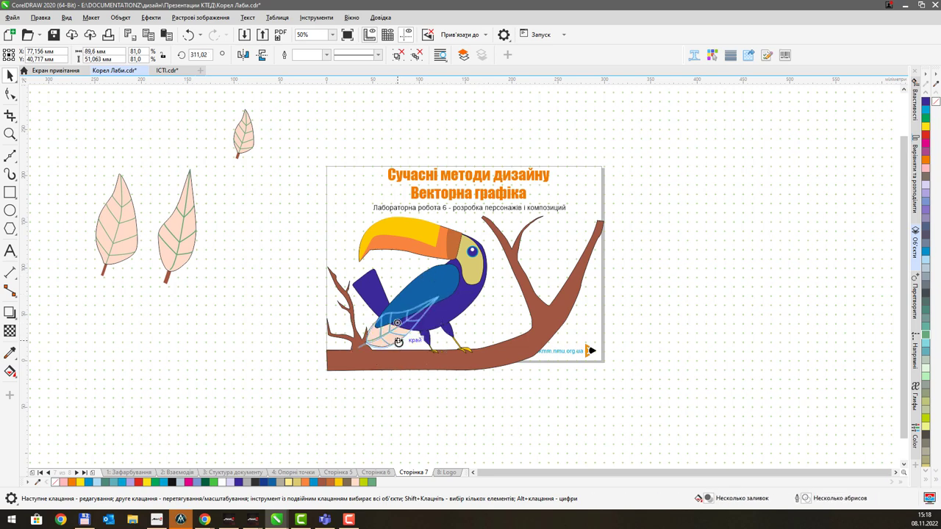
{"action": "key", "text": "F5"}
{"action": "left_click", "coordinate": [398, 338]}
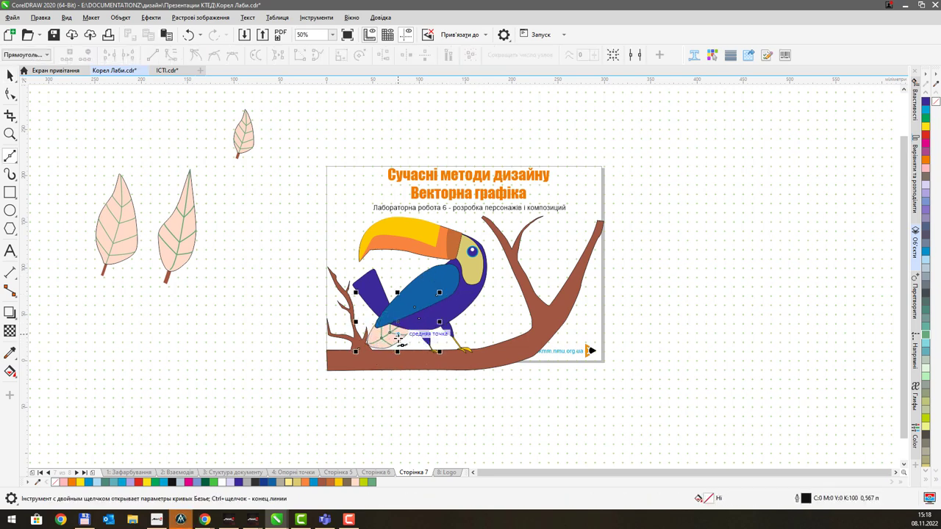
{"action": "key", "text": "space"}
{"action": "left_click", "coordinate": [394, 340]}
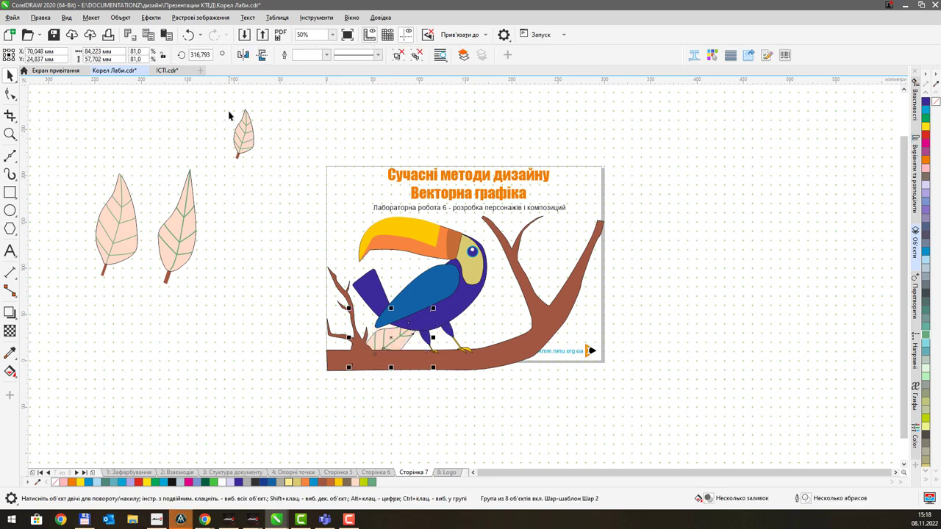
Step: Place a copy of the 48.3% wider leaf on the upper tip of the small branch behind the toucan's tail
{"action": "left_click_drag", "start_coordinate": [229, 112], "coordinate": [307, 195]}
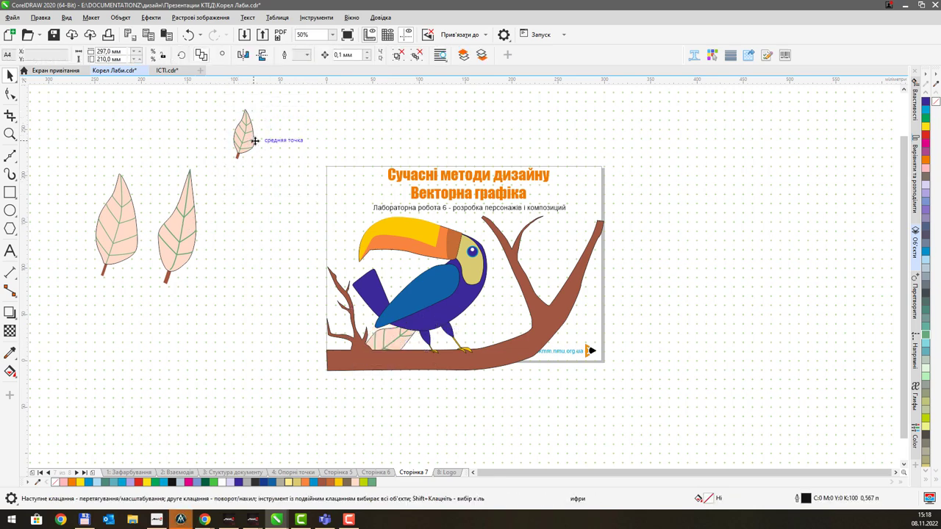
{"action": "left_click_drag", "start_coordinate": [255, 141], "coordinate": [352, 271]}
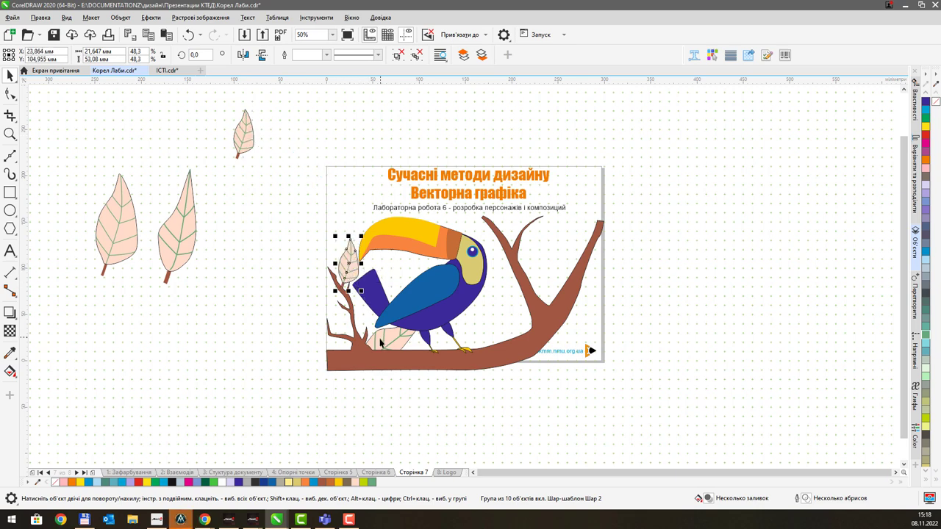
Step: Place a copy of the tilted narrower leaf, scaled to 43.2%, on the large branch's thin twig and a mirrored copy on the opposite twig
{"action": "left_click_drag", "start_coordinate": [393, 344], "coordinate": [559, 225]}
{"action": "left_click_drag", "start_coordinate": [596, 194], "coordinate": [558, 221]}
{"action": "scroll", "coordinate": [558, 221], "scroll_direction": "up", "scroll_amount": 2}
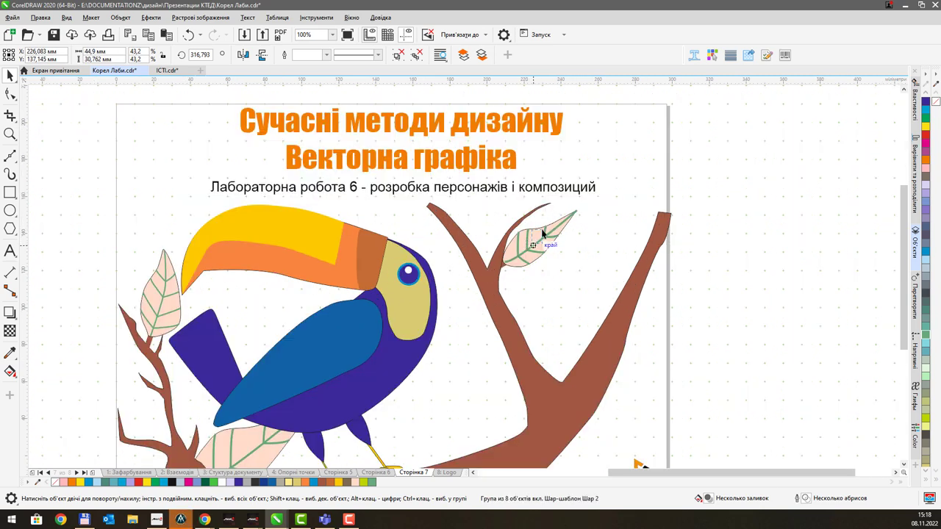
{"action": "left_click_drag", "start_coordinate": [529, 250], "coordinate": [421, 231]}
{"action": "left_click", "coordinate": [243, 54]}
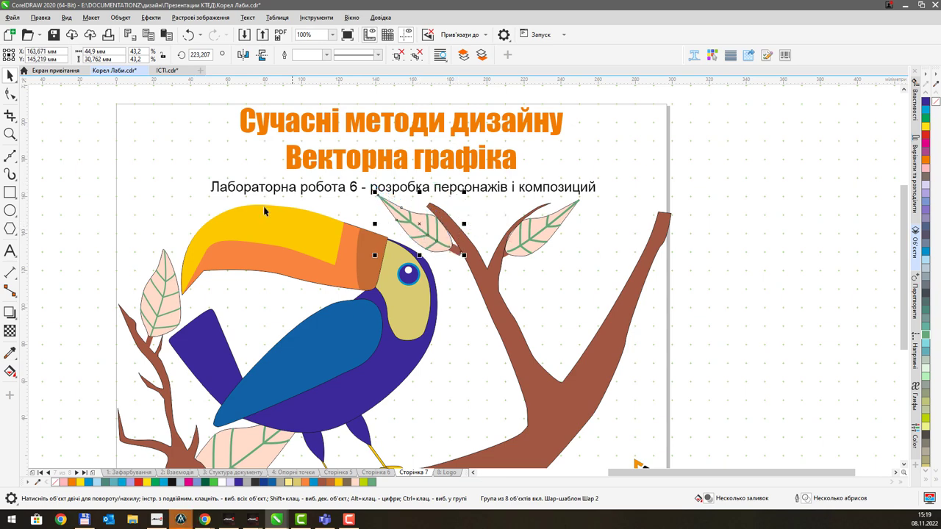
{"action": "scroll", "coordinate": [175, 274], "scroll_direction": "down", "scroll_amount": 2}
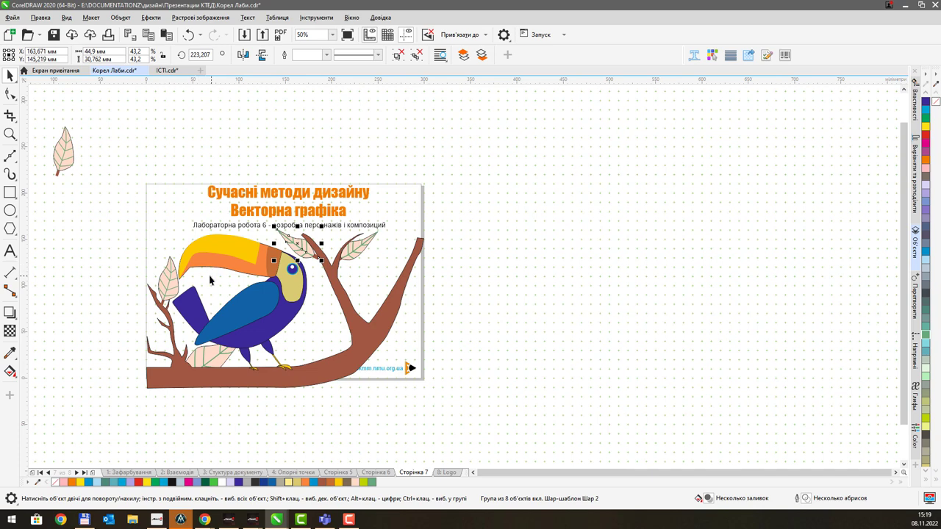
Step: Place a duplicate of the 48.3% wider leaf in the large branch's lower fork and rotate it to about 341°
{"action": "left_click", "coordinate": [66, 153]}
{"action": "key", "text": "ctrl+d"}
{"action": "left_click_drag", "start_coordinate": [71, 147], "coordinate": [372, 301]}
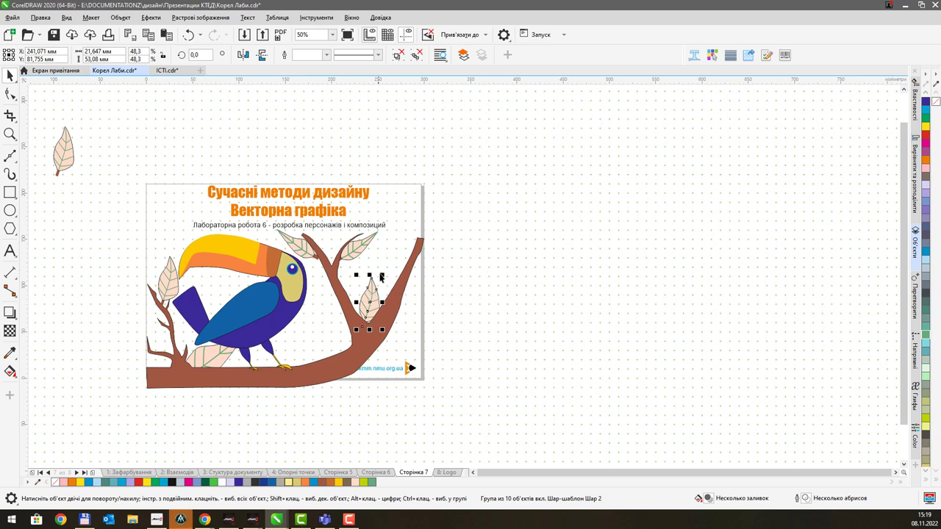
{"action": "left_click", "coordinate": [367, 294]}
{"action": "left_click_drag", "start_coordinate": [382, 275], "coordinate": [394, 278]}
{"action": "left_click_drag", "start_coordinate": [377, 308], "coordinate": [397, 308]}
{"action": "left_click_drag", "start_coordinate": [376, 274], "coordinate": [361, 309]}
{"action": "key", "text": "ctrl+z"}
{"action": "key", "text": "space"}
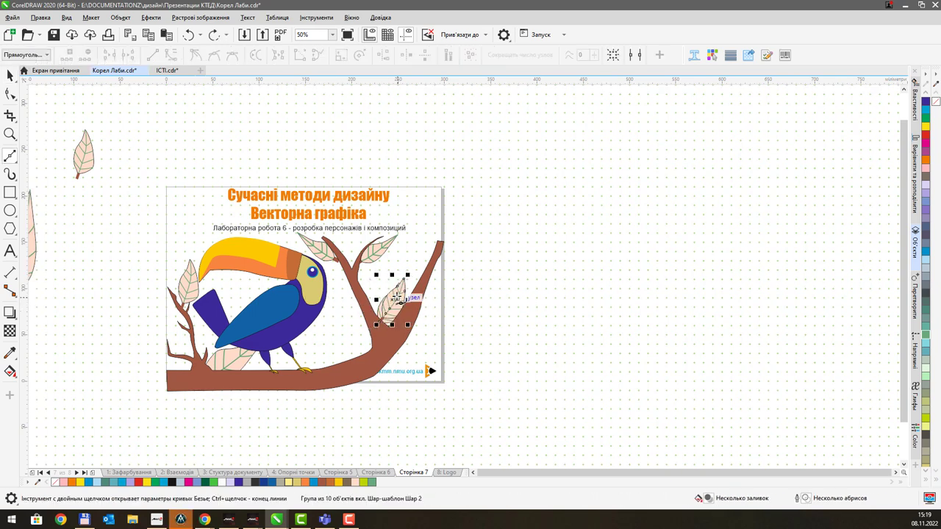
{"action": "key", "text": "space"}
Step: Place two copies of the fork leaf behind the toucan's wing, mirroring the one nearer the head and scaling it to 40.7% by 47.4%
{"action": "left_click_drag", "start_coordinate": [397, 296], "coordinate": [245, 298]}
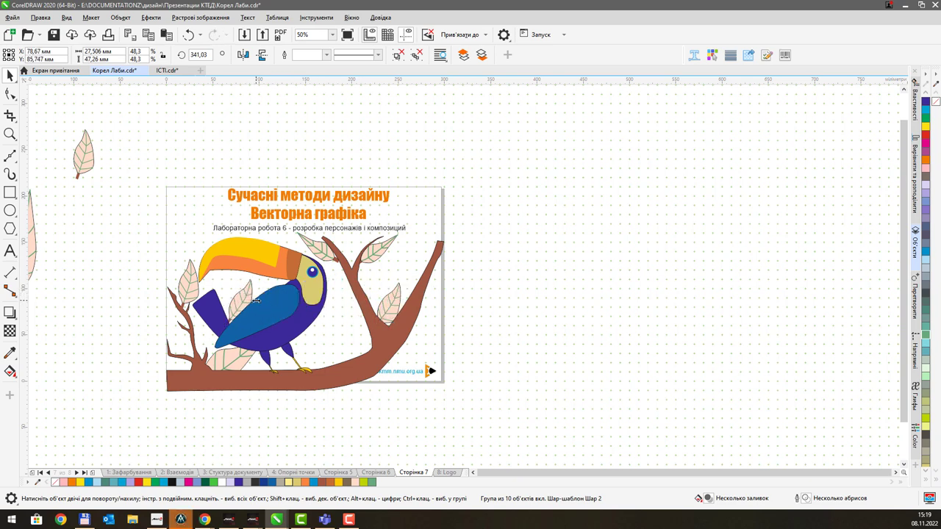
{"action": "key", "text": "ctrl+d"}
{"action": "left_click_drag", "start_coordinate": [260, 297], "coordinate": [222, 297]}
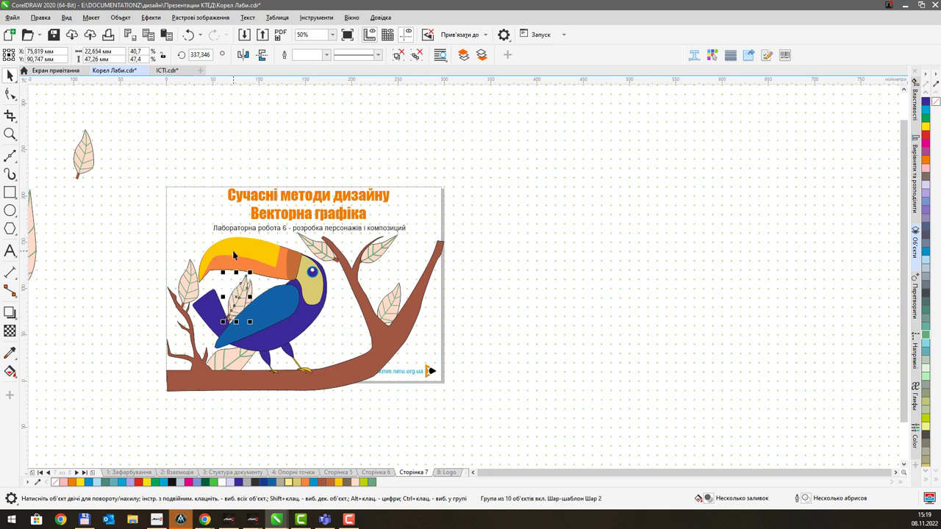
{"action": "left_click", "coordinate": [234, 296]}
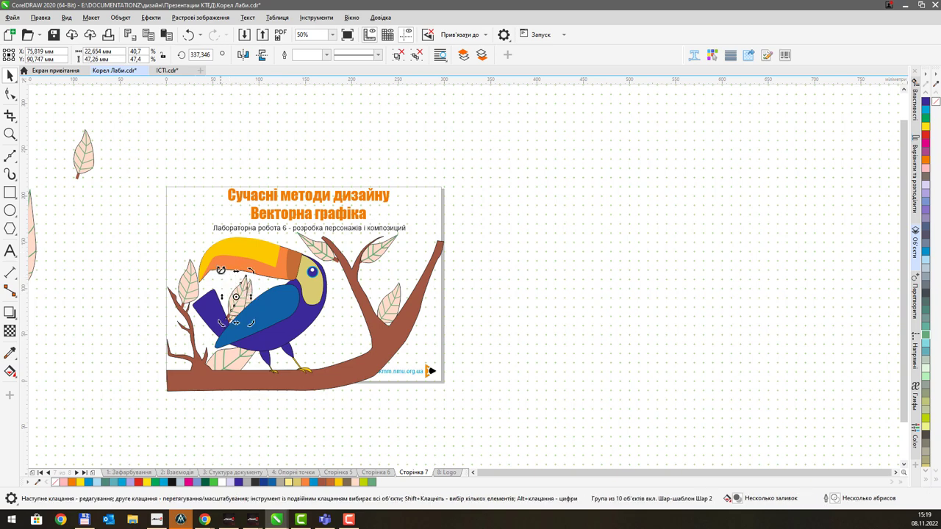
{"action": "key", "text": "F10"}
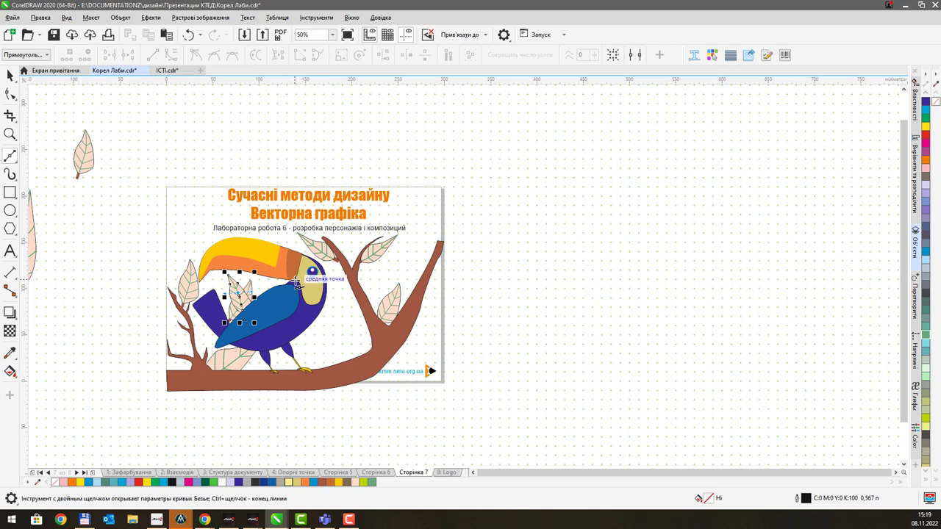
{"action": "key", "text": "Escape"}
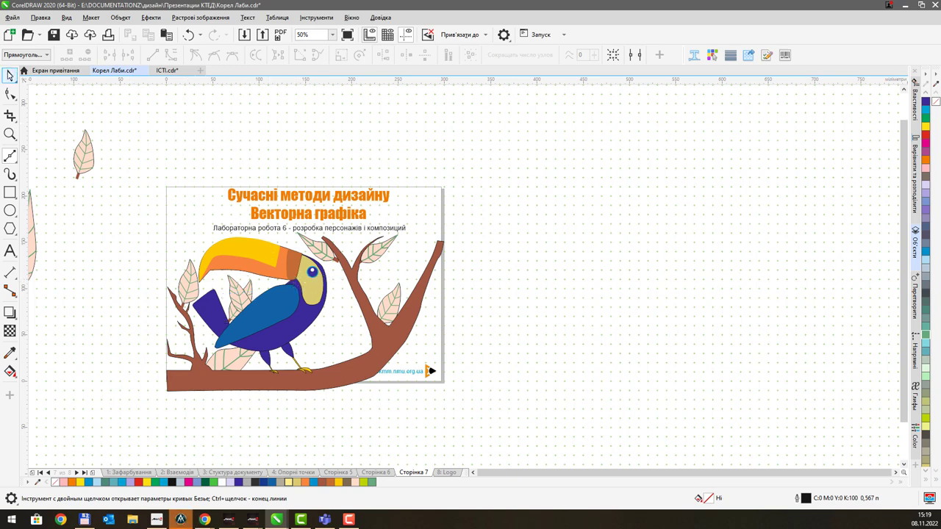
{"action": "left_click", "coordinate": [9, 74]}
{"action": "key", "text": "space"}
{"action": "left_click", "coordinate": [9, 76]}
{"action": "left_click", "coordinate": [259, 294]}
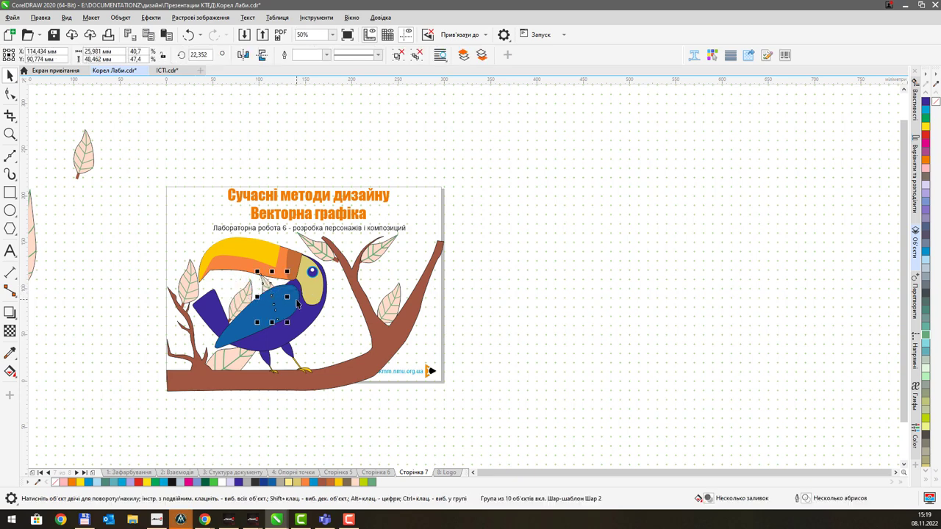
Step: Place a mirrored copy of the small branch's top leaf on its lowest outer twig, scaled to 29.8%
{"action": "left_click_drag", "start_coordinate": [172, 263], "coordinate": [205, 255]}
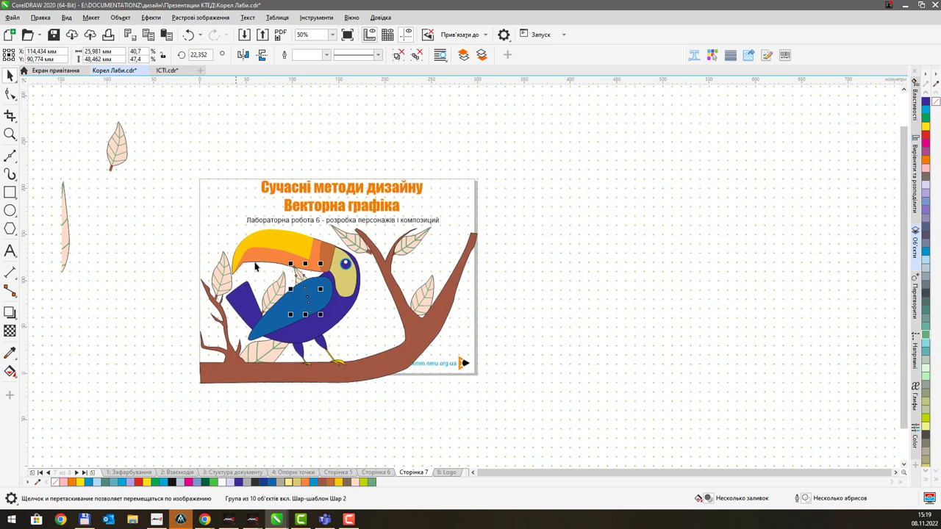
{"action": "left_click", "coordinate": [221, 274]}
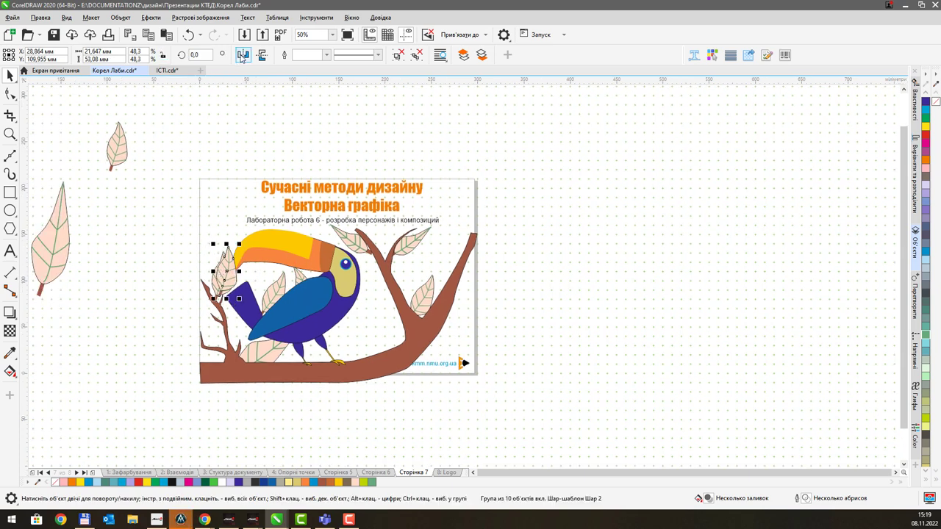
{"action": "left_click", "coordinate": [243, 54]}
{"action": "left_click_drag", "start_coordinate": [233, 281], "coordinate": [200, 328]}
{"action": "key", "text": "ctrl+d"}
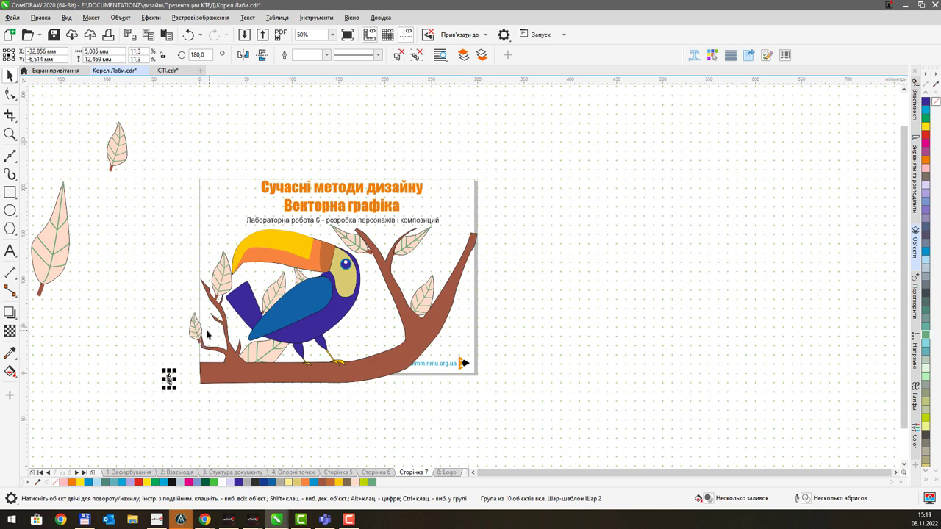
{"action": "key", "text": "ctrl+z"}
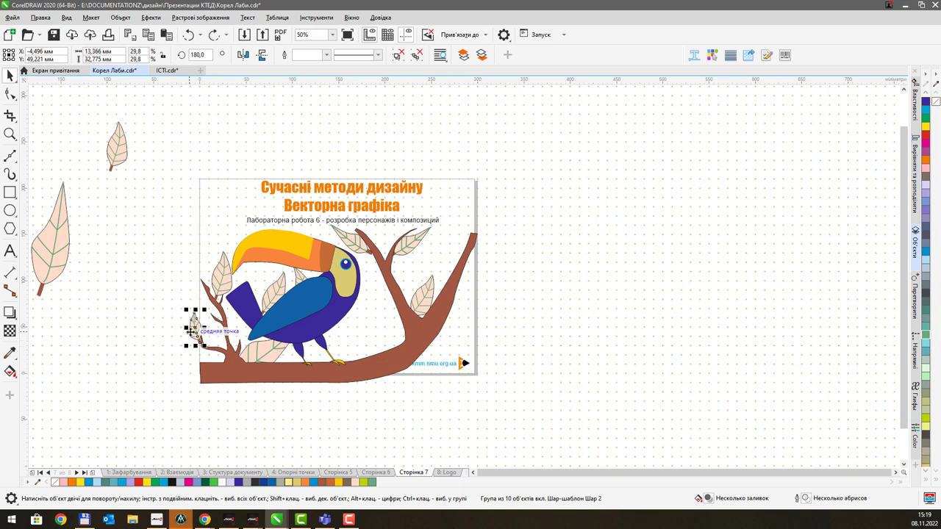
Step: Copy the 29.8% leaf onto the short inner twig below the toucan's tail, mirror the copy, and raise the outer leaf slightly
{"action": "scroll", "coordinate": [192, 331], "scroll_direction": "up", "scroll_amount": 2}
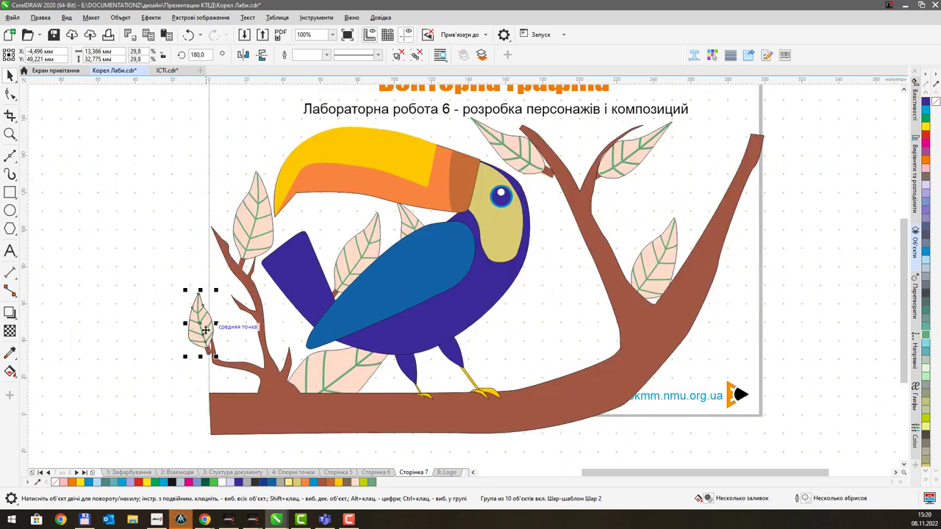
{"action": "left_click_drag", "start_coordinate": [211, 337], "coordinate": [280, 335]}
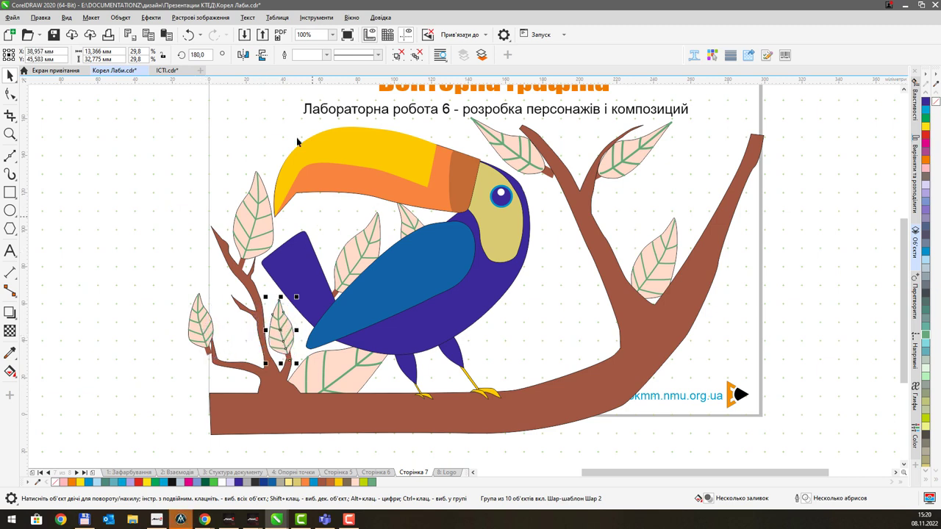
{"action": "left_click", "coordinate": [247, 61]}
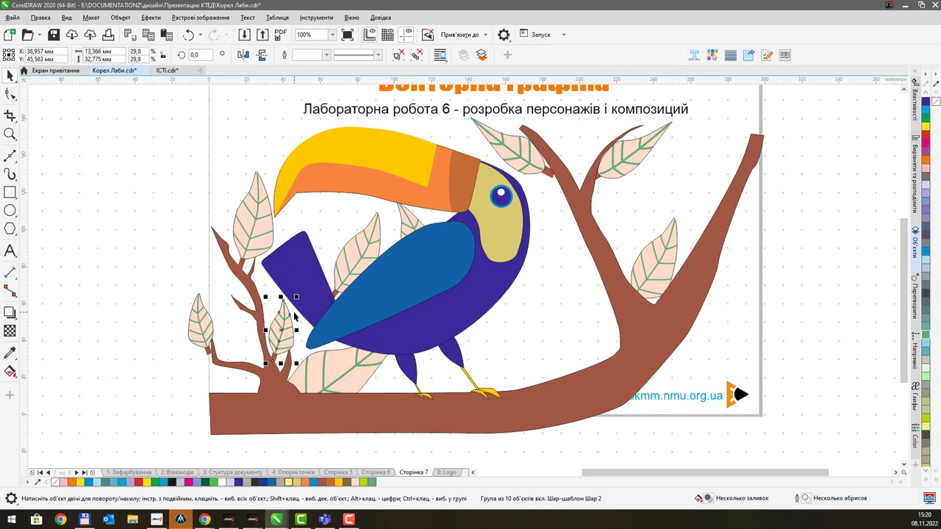
{"action": "left_click", "coordinate": [206, 334]}
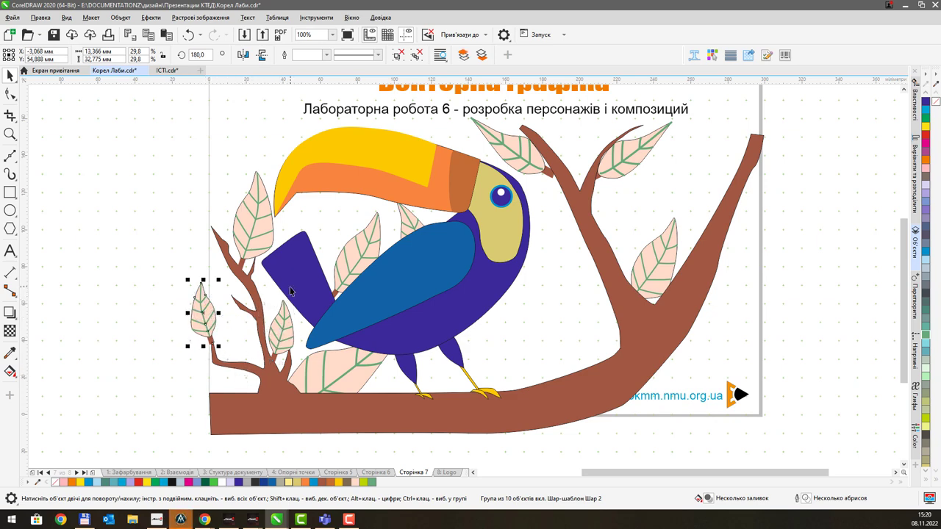
Step: Place a reduced copy of the wider leaf between the two upper twigs of the large branch
{"action": "left_click_drag", "start_coordinate": [291, 291], "coordinate": [244, 281]}
{"action": "left_click_drag", "start_coordinate": [374, 253], "coordinate": [309, 295]}
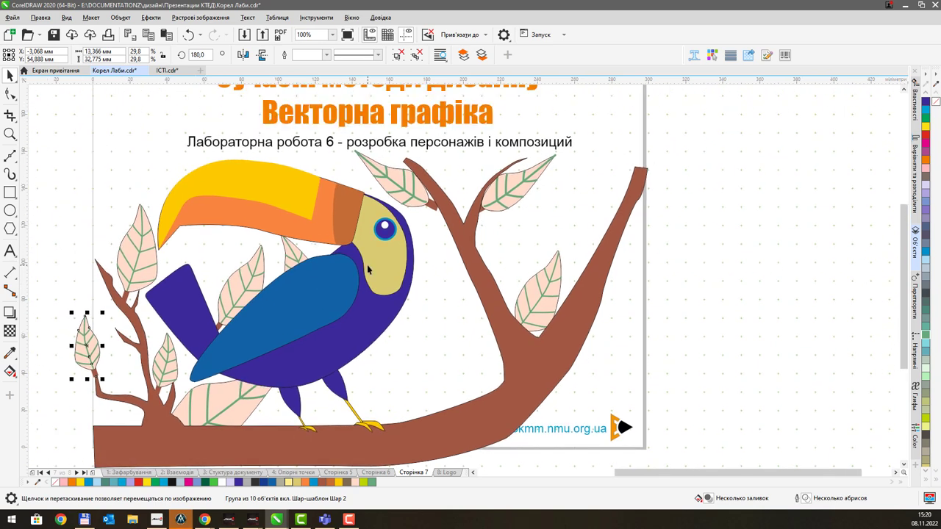
{"action": "scroll", "coordinate": [369, 269], "scroll_direction": "down", "scroll_amount": 3}
{"action": "left_click", "coordinate": [98, 164]}
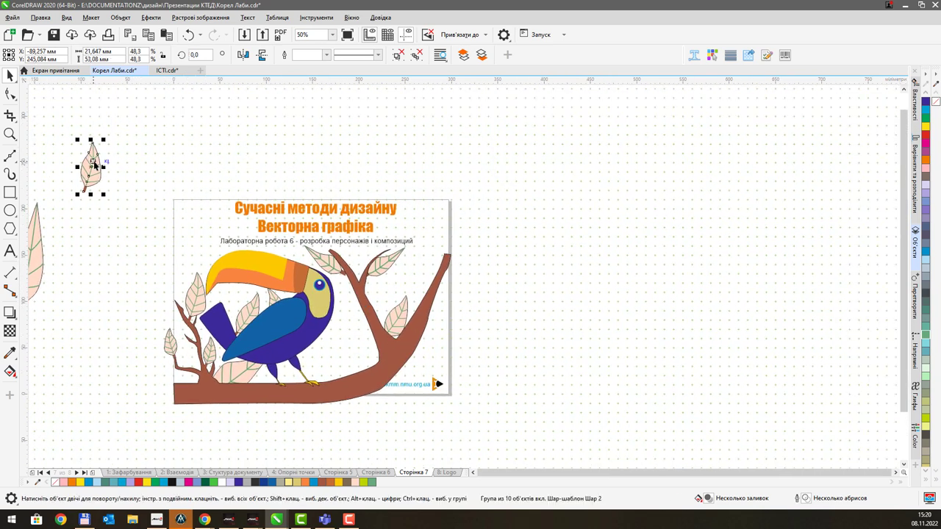
{"action": "left_click_drag", "start_coordinate": [98, 164], "coordinate": [356, 267]}
{"action": "left_click", "coordinate": [408, 296]}
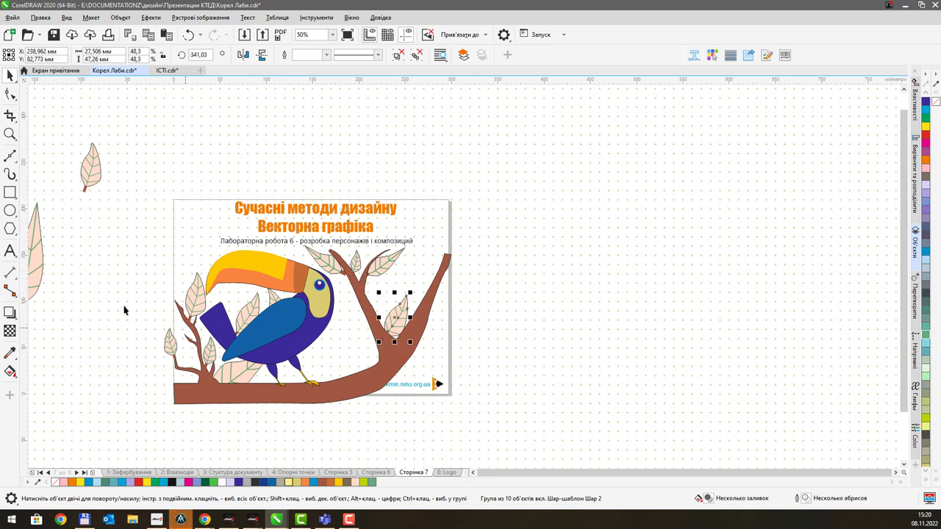
Step: Duplicate the original narrower leaf, scale the copy to 31.6% and place it on the large branch's bend beside the toucan's feet
{"action": "left_click_drag", "start_coordinate": [88, 272], "coordinate": [183, 272]}
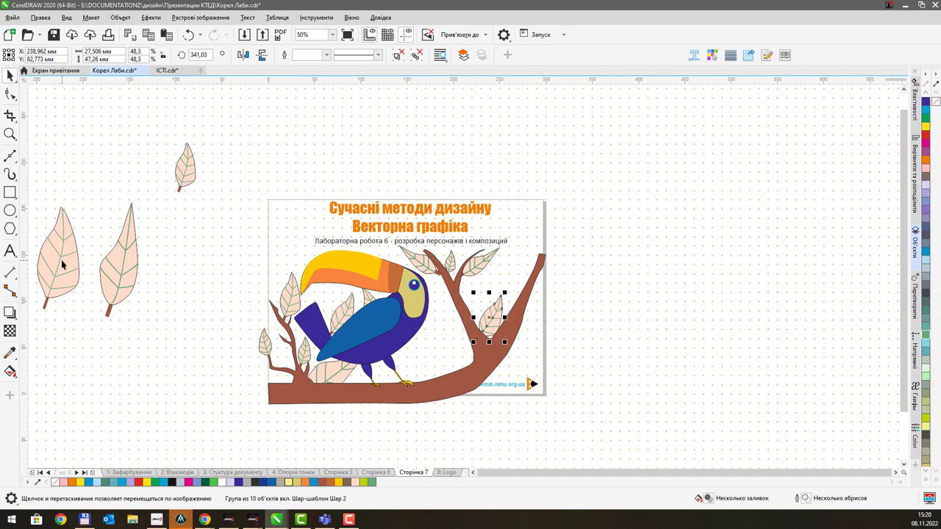
{"action": "left_click", "coordinate": [62, 261]}
{"action": "left_click", "coordinate": [125, 265]}
{"action": "key", "text": "ctrl+d"}
{"action": "left_click_drag", "start_coordinate": [133, 260], "coordinate": [458, 346]}
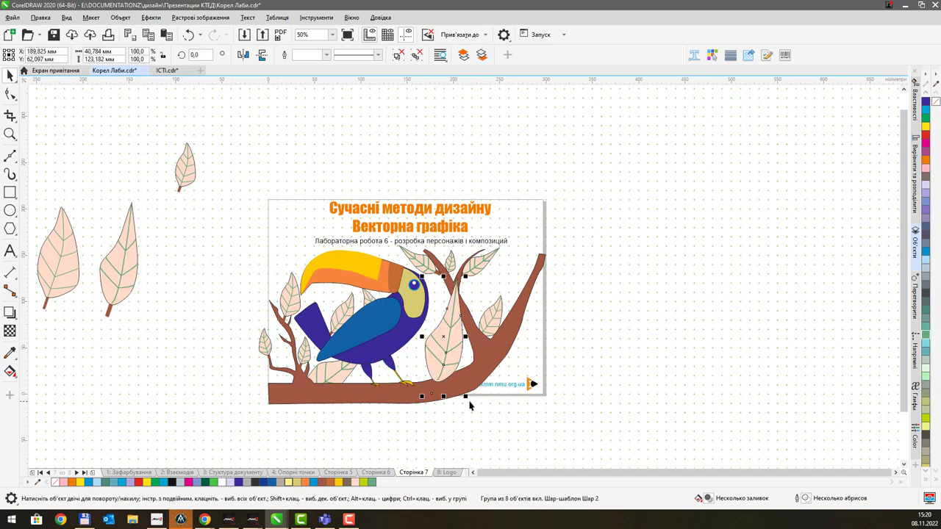
{"action": "left_click_drag", "start_coordinate": [466, 397], "coordinate": [453, 356]}
{"action": "left_click", "coordinate": [443, 319]}
{"action": "left_click", "coordinate": [430, 301]}
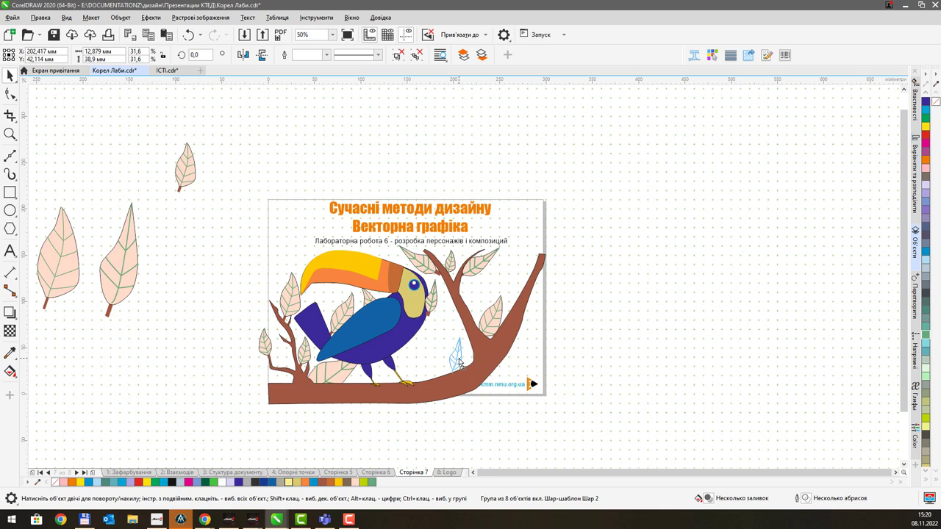
{"action": "left_click_drag", "start_coordinate": [460, 362], "coordinate": [460, 360]}
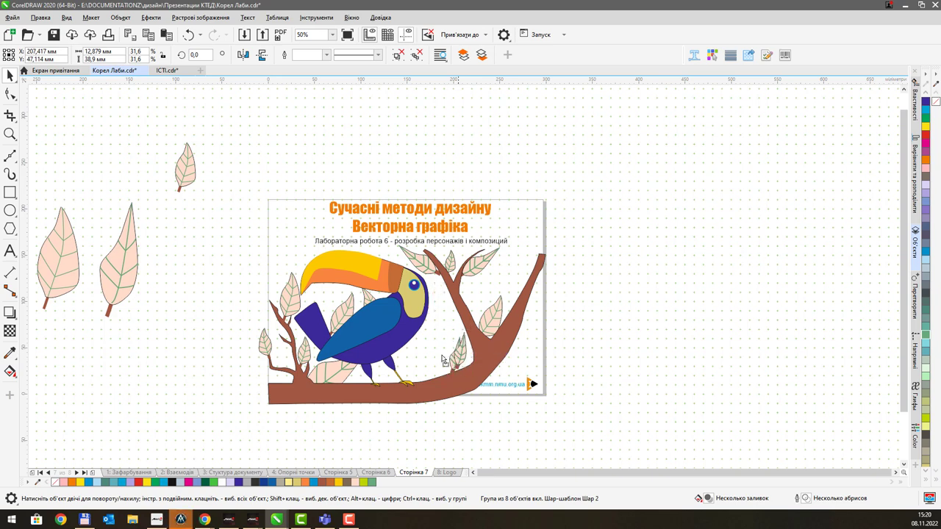
Step: Add two copies of the bend leaf beside it on the large branch, one mirrored and one rotated to 241.482° toward the toucan's feet
{"action": "left_click", "coordinate": [444, 361]}
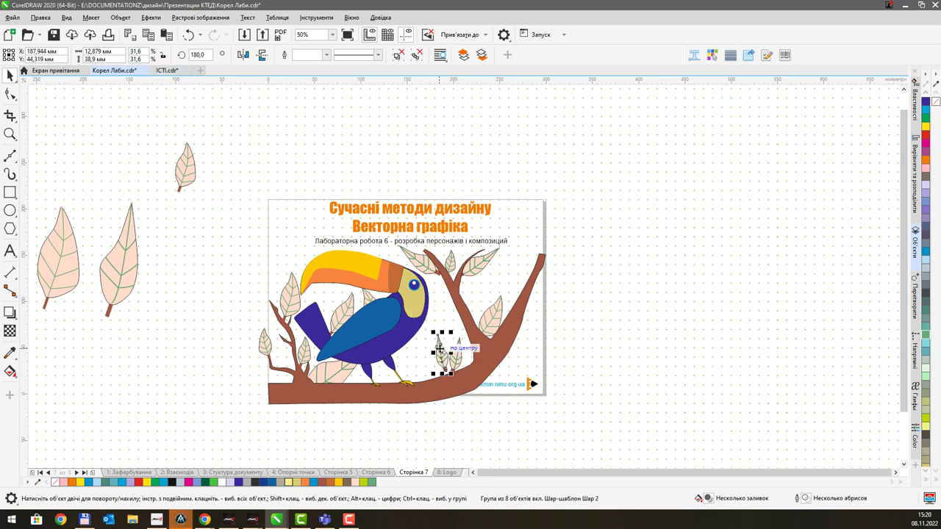
{"action": "left_click_drag", "start_coordinate": [438, 344], "coordinate": [442, 351]}
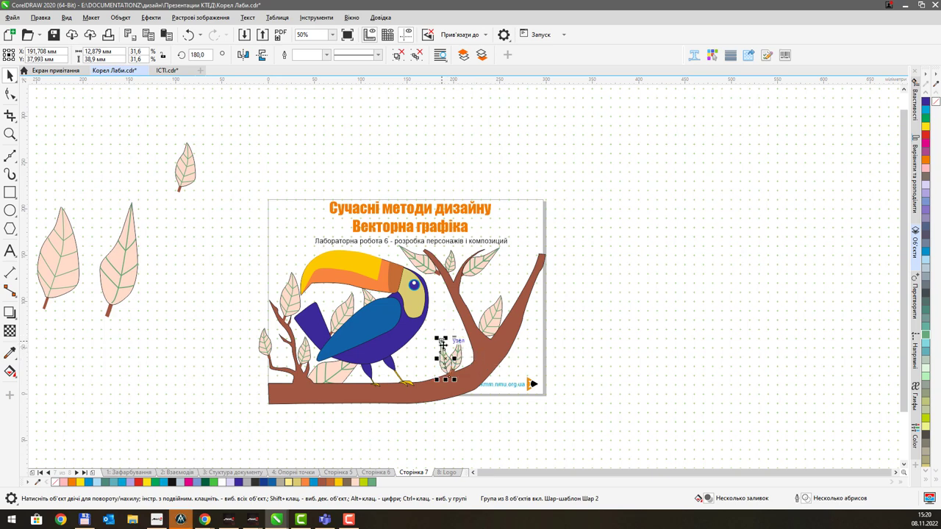
{"action": "left_click_drag", "start_coordinate": [442, 344], "coordinate": [413, 360]}
{"action": "left_click", "coordinate": [434, 361]}
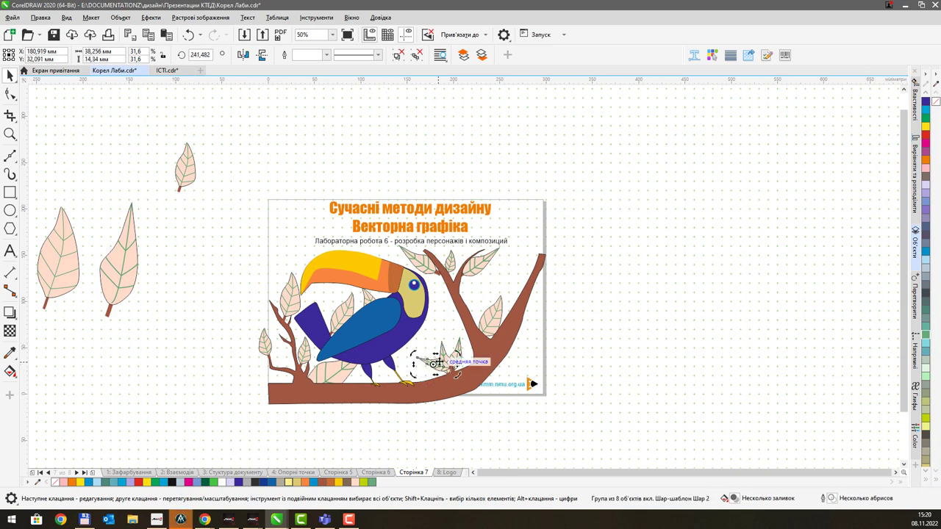
{"action": "left_click_drag", "start_coordinate": [436, 361], "coordinate": [429, 372]}
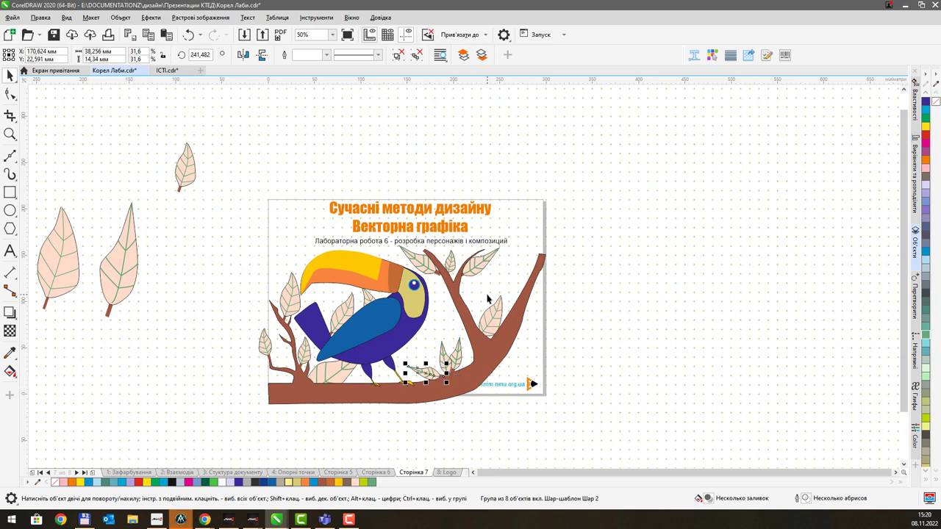
{"action": "left_click_drag", "start_coordinate": [487, 298], "coordinate": [460, 316]}
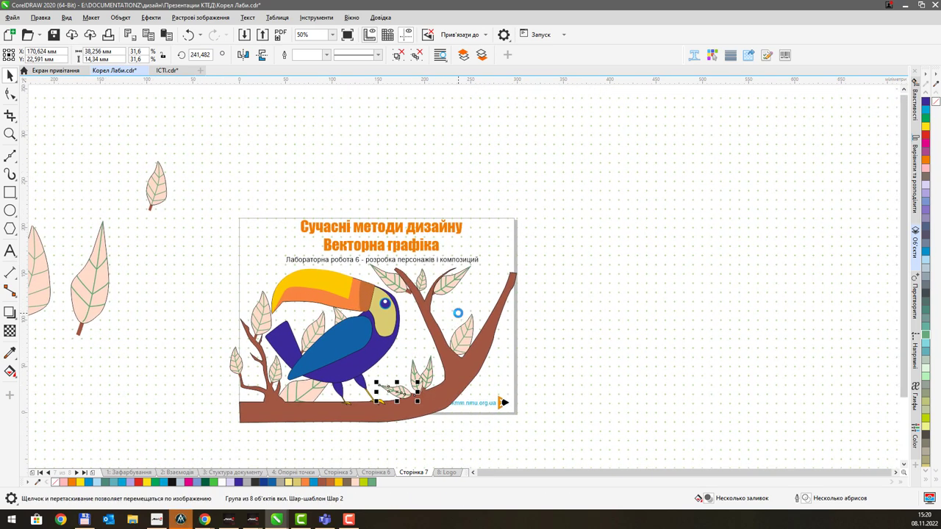
{"action": "key", "text": "Escape"}
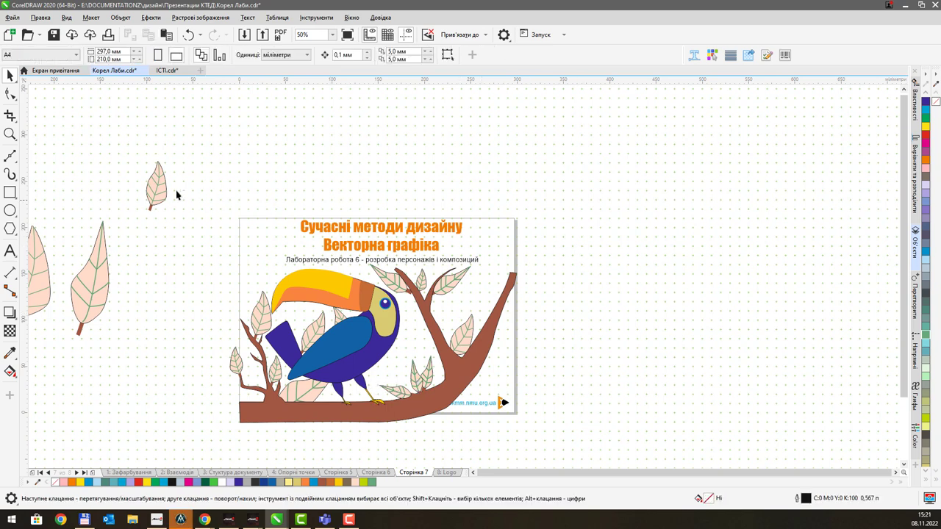
Step: Draw a rectangle about 303 × 211 mm over the page, fill it with C60 M0 Y60 K20 green and send it behind the artwork
{"action": "left_click", "coordinate": [10, 193]}
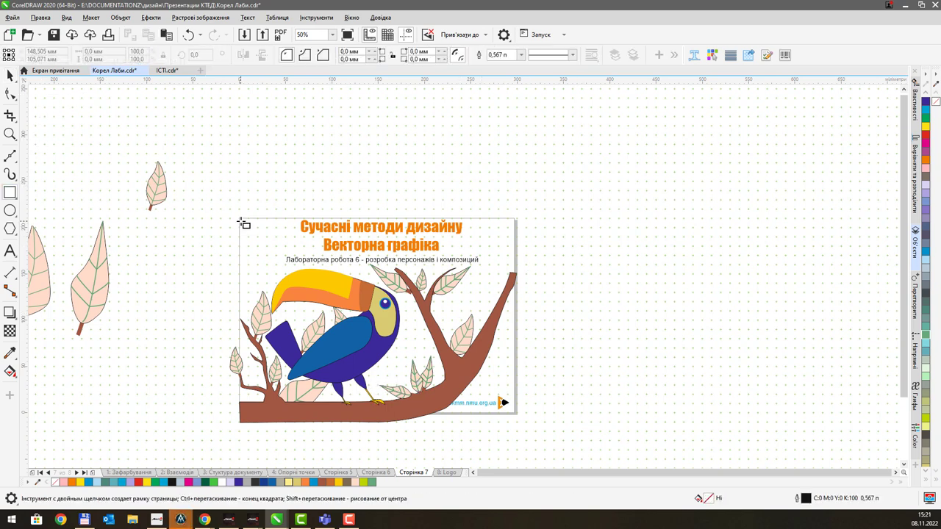
{"action": "left_click_drag", "start_coordinate": [238, 219], "coordinate": [518, 416]}
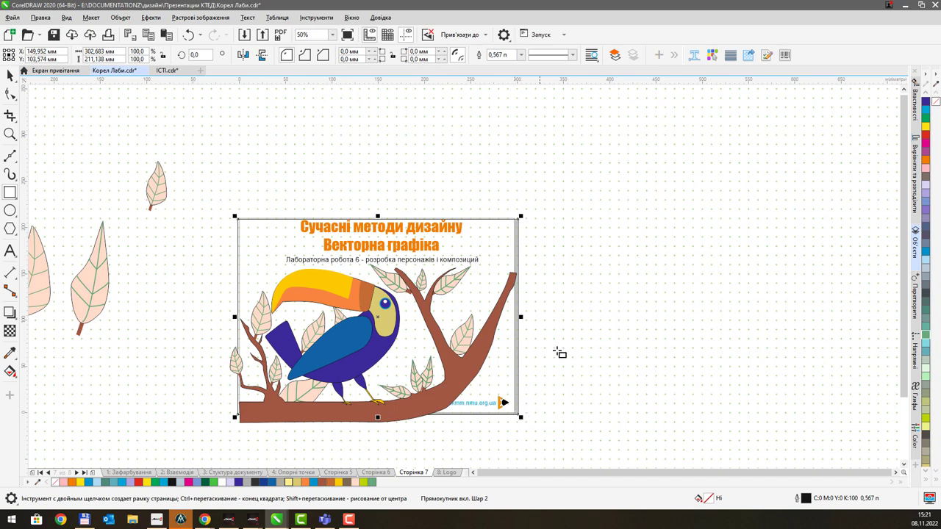
{"action": "left_click", "coordinate": [925, 332]}
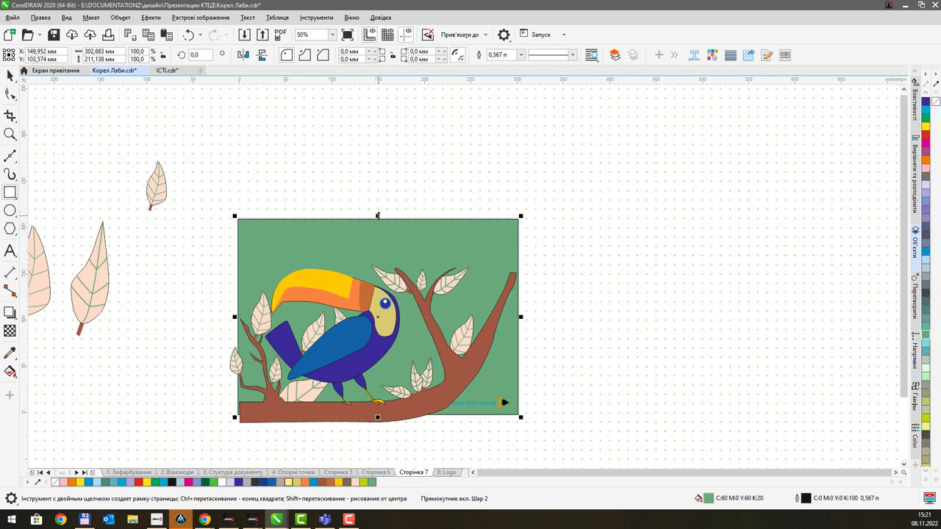
Step: Shift the green rectangle down to uncover the heading texts, select both texts, and raise the rectangle partly over them again
{"action": "left_click", "coordinate": [9, 75]}
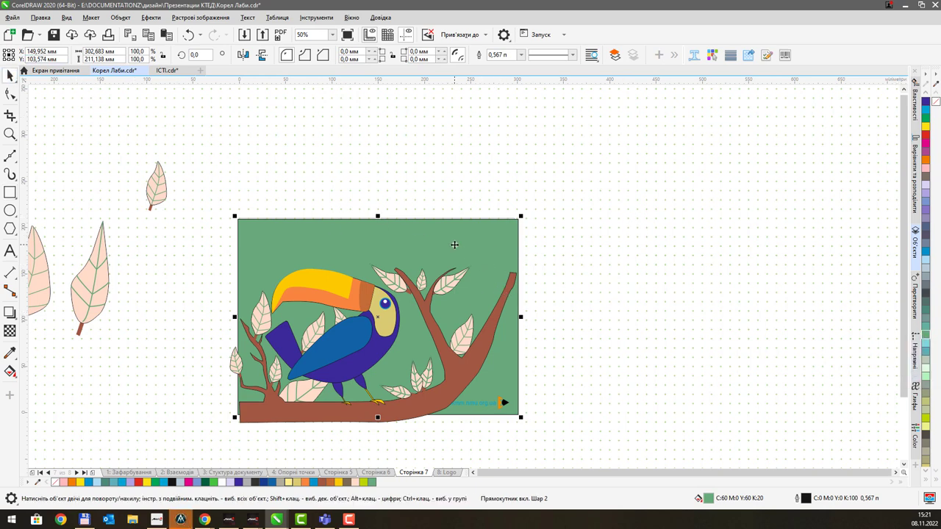
{"action": "left_click_drag", "start_coordinate": [454, 245], "coordinate": [467, 352]}
{"action": "left_click_drag", "start_coordinate": [226, 179], "coordinate": [547, 279]}
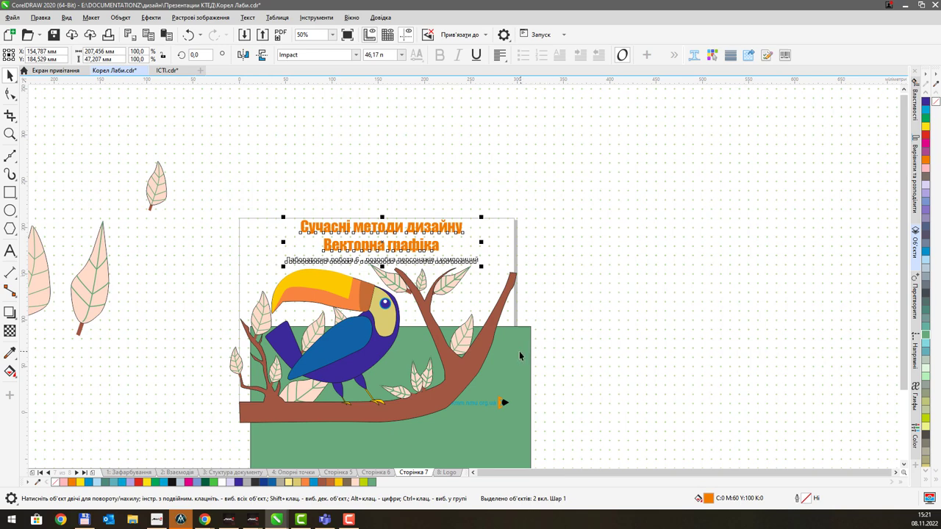
{"action": "left_click_drag", "start_coordinate": [518, 355], "coordinate": [512, 278]}
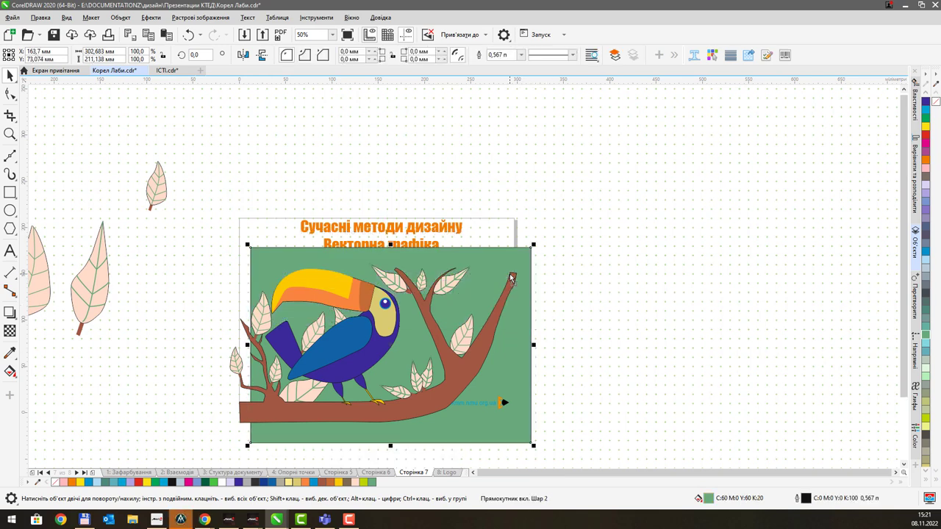
Step: Try to change the green rectangle's stacking order relative to the orange heading, and shift the rectangle below the heading
{"action": "left_click", "coordinate": [448, 231]}
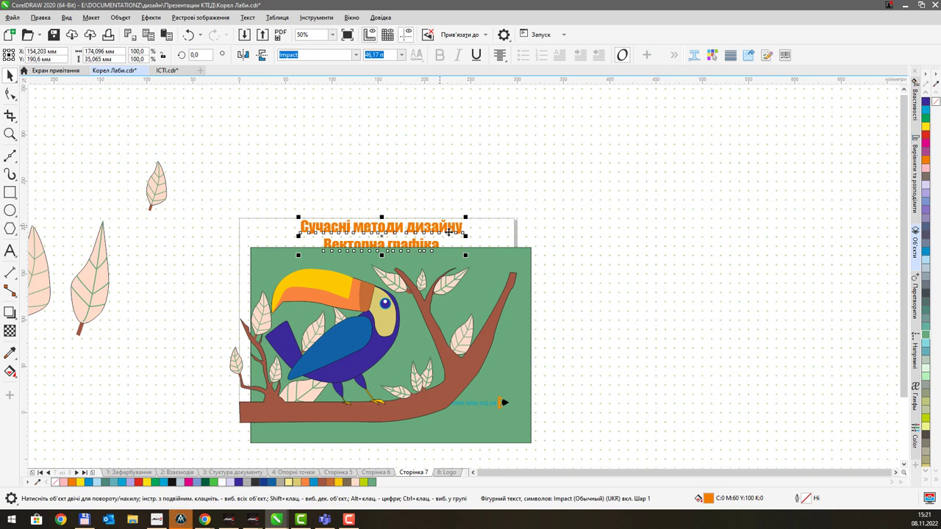
{"action": "left_click", "coordinate": [463, 269]}
{"action": "right_click", "coordinate": [490, 265]}
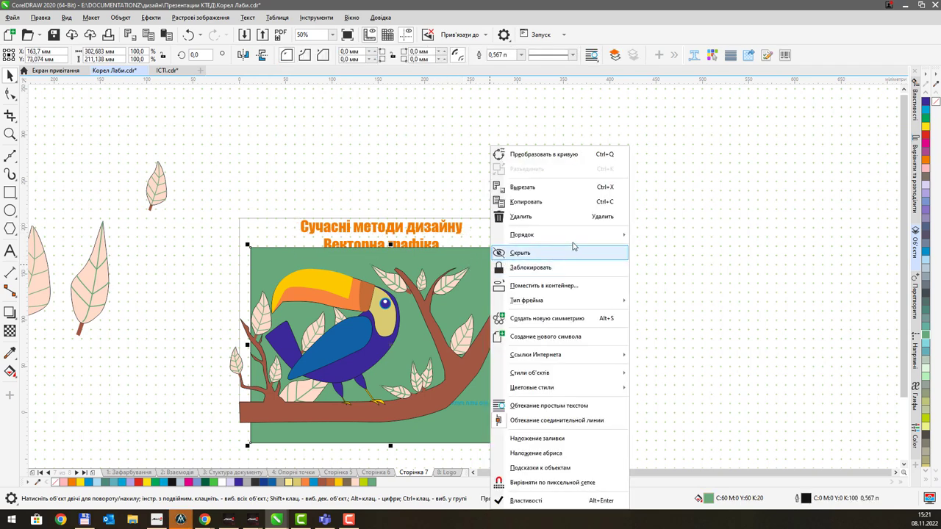
{"action": "mouse_move", "coordinate": [572, 235]}
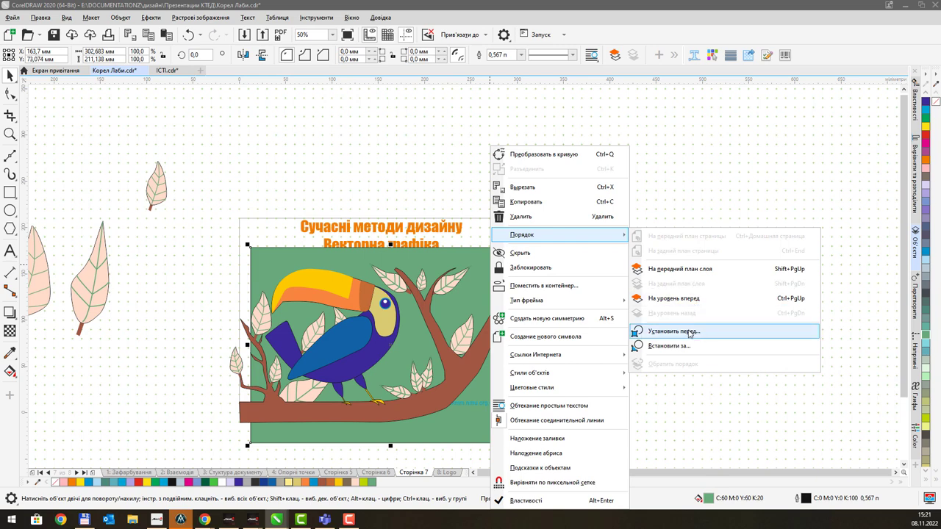
{"action": "left_click", "coordinate": [669, 266]}
{"action": "left_click_drag", "start_coordinate": [502, 261], "coordinate": [445, 286]}
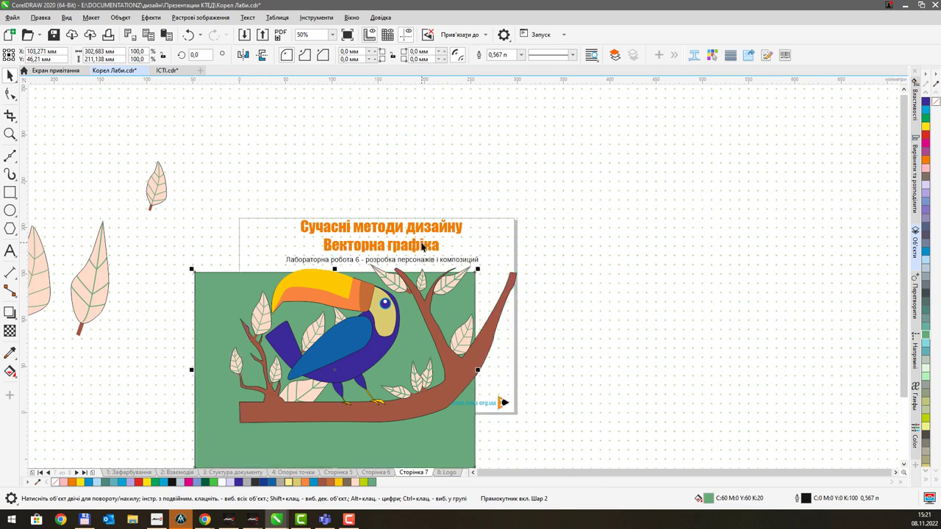
Step: Try to bring the orange heading forward in the stacking order, and move the green rectangle up over it to check
{"action": "left_click", "coordinate": [419, 247]}
{"action": "right_click", "coordinate": [420, 245]}
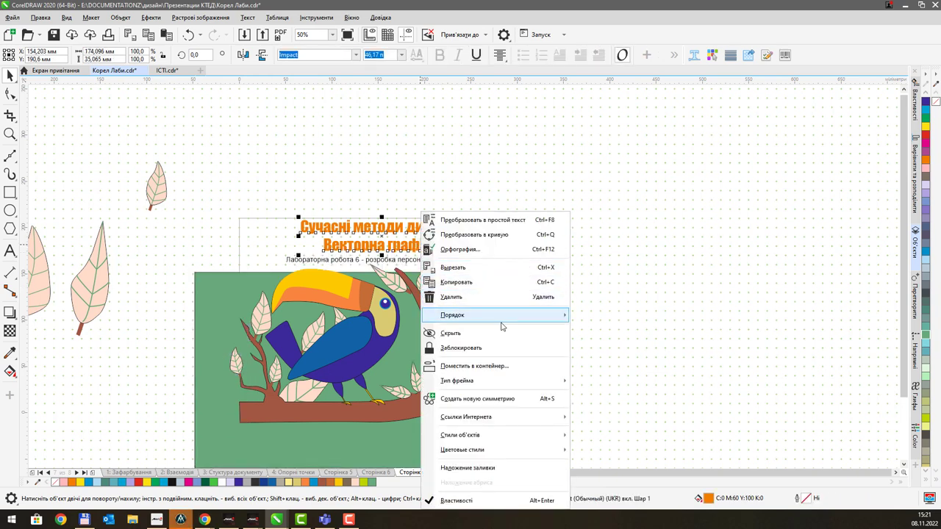
{"action": "mouse_move", "coordinate": [503, 324]}
{"action": "left_click", "coordinate": [610, 317]}
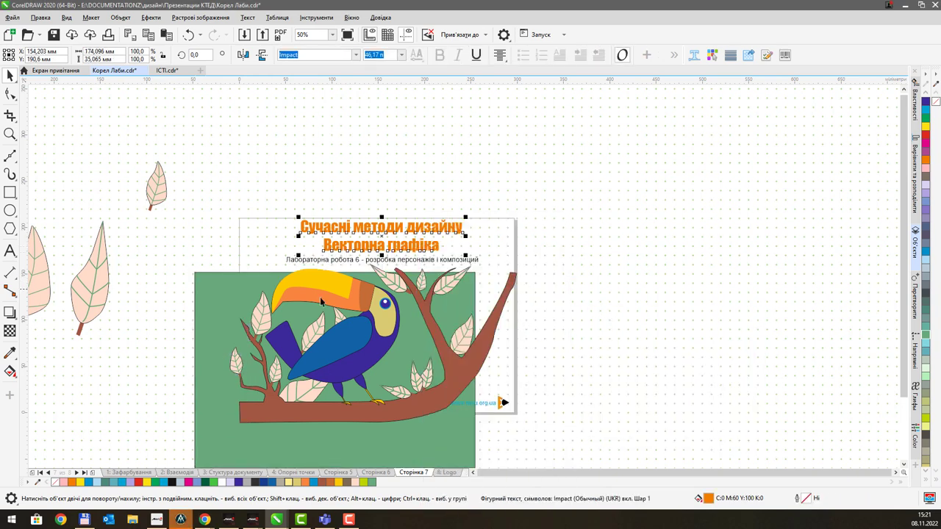
{"action": "left_click_drag", "start_coordinate": [234, 287], "coordinate": [237, 257]}
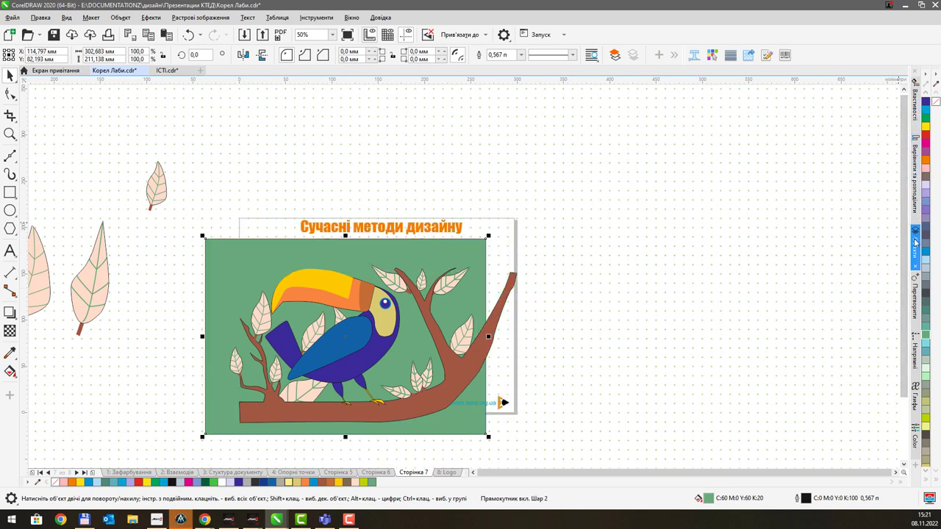
Step: In the object list, select the green rectangle and the six leaf groups above it, and try to transfer them from Шар 2 to Сторінка 7
{"action": "left_click", "coordinate": [915, 242]}
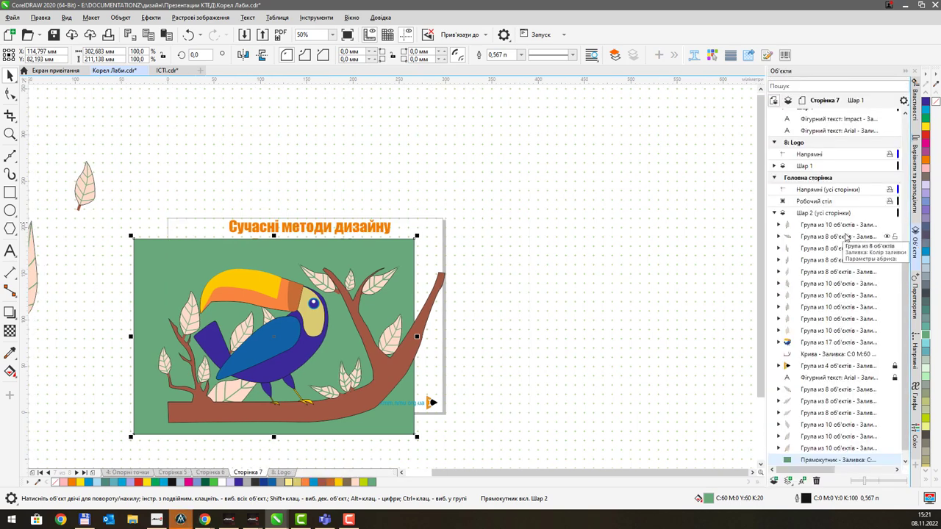
{"action": "scroll", "coordinate": [845, 237], "scroll_direction": "down", "scroll_amount": 1}
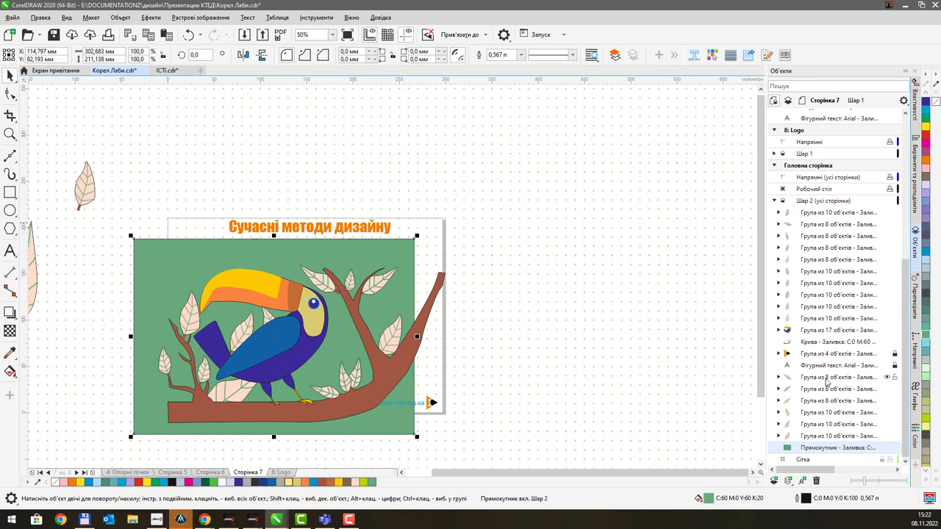
{"action": "left_click", "coordinate": [826, 379], "text": "shift"}
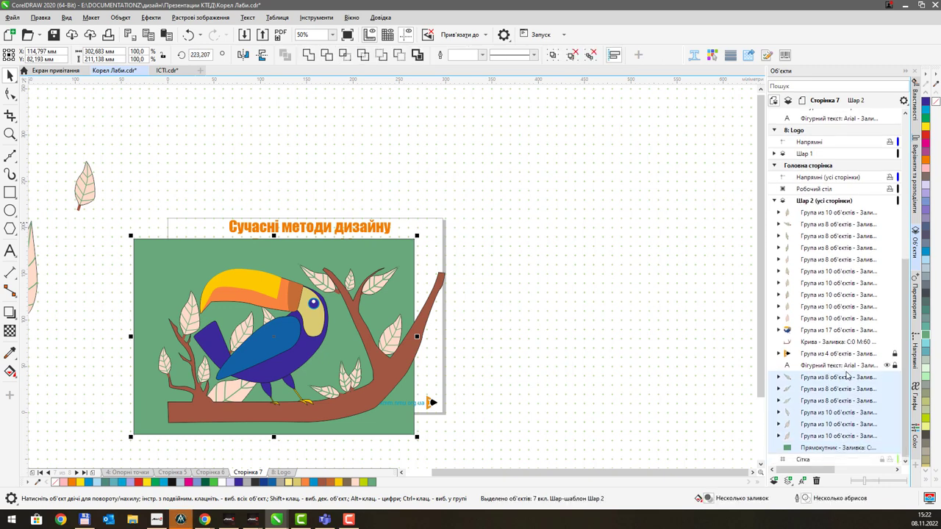
{"action": "scroll", "coordinate": [814, 295], "scroll_direction": "up", "scroll_amount": 3}
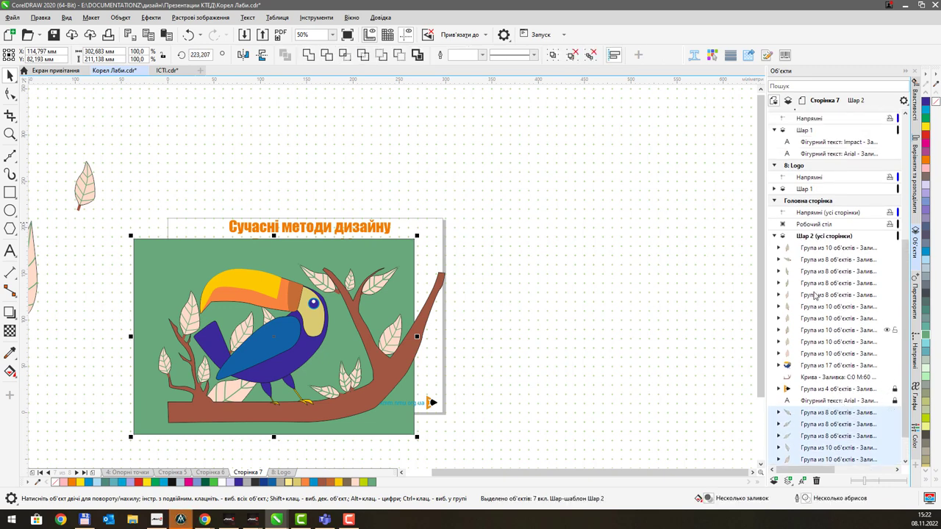
{"action": "scroll", "coordinate": [814, 296], "scroll_direction": "up", "scroll_amount": 3}
{"action": "scroll", "coordinate": [842, 279], "scroll_direction": "down", "scroll_amount": 3}
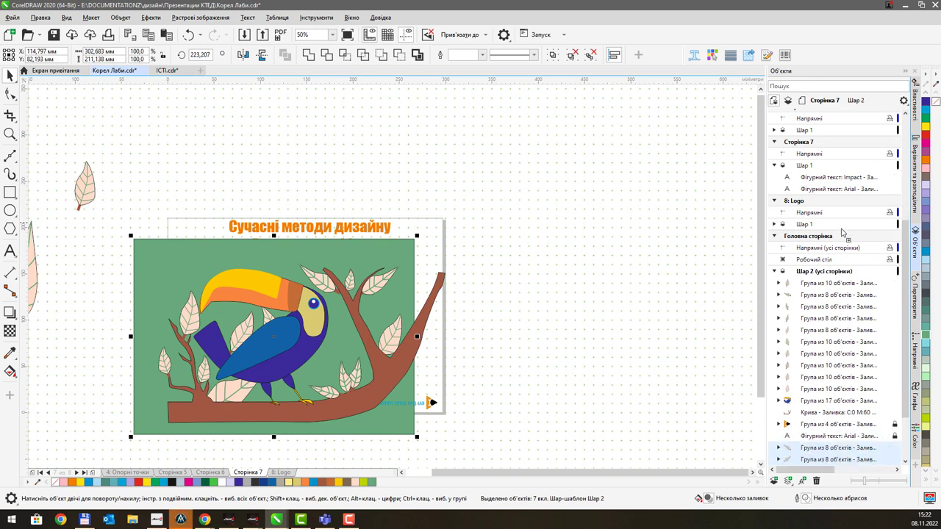
{"action": "left_click_drag", "start_coordinate": [842, 232], "coordinate": [843, 199]}
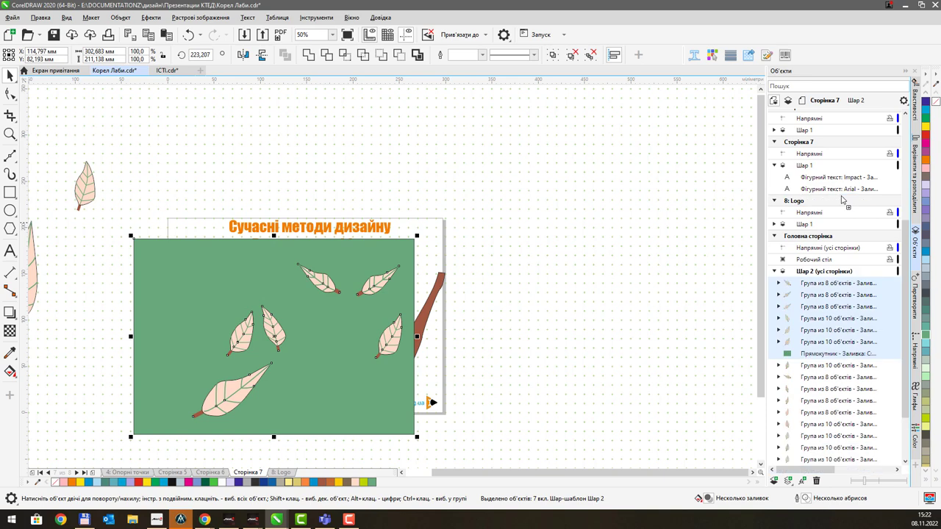
Step: Send the green rectangle to the back of its layer and shift it toward the page area behind the artwork
{"action": "left_click", "coordinate": [841, 341]}
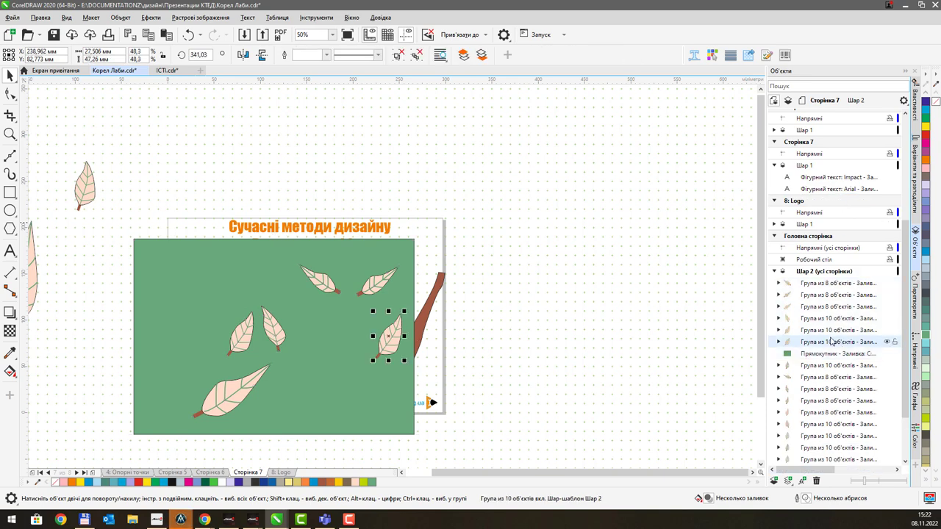
{"action": "left_click", "coordinate": [217, 266]}
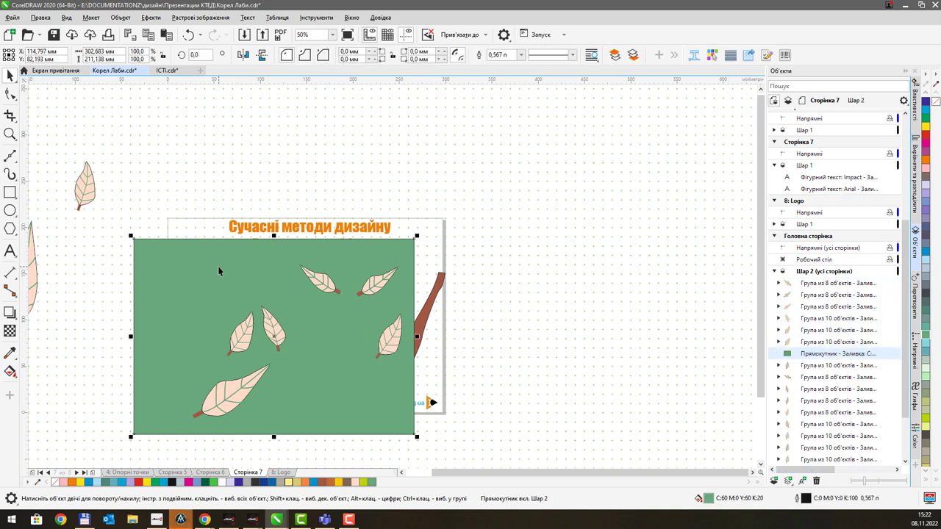
{"action": "key", "text": "shift+Page_Down"}
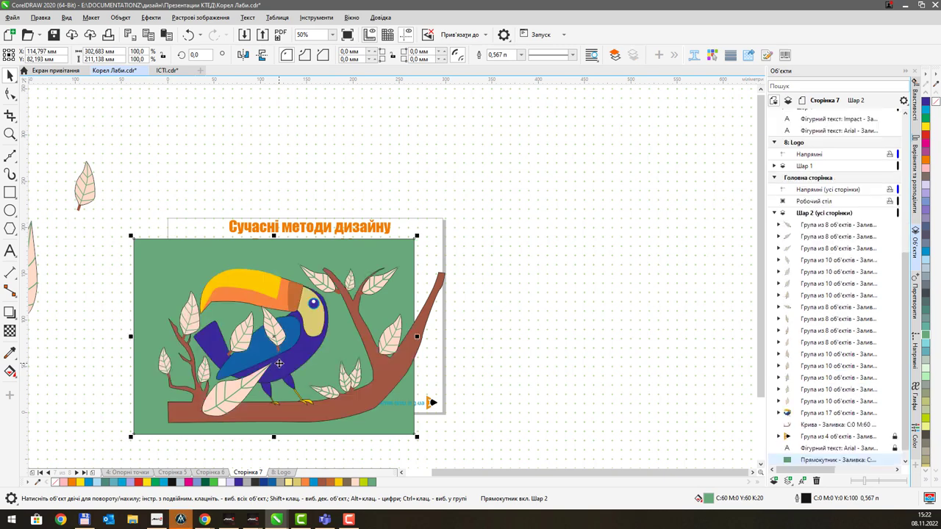
{"action": "left_click_drag", "start_coordinate": [190, 244], "coordinate": [225, 227]}
{"action": "left_click_drag", "start_coordinate": [347, 233], "coordinate": [350, 244]}
Step: Move all leaf groups, the toucan group and the branch curve from Шар 2 to Шар 1 of Сторінка 7, below its texts
{"action": "left_click", "coordinate": [369, 225]}
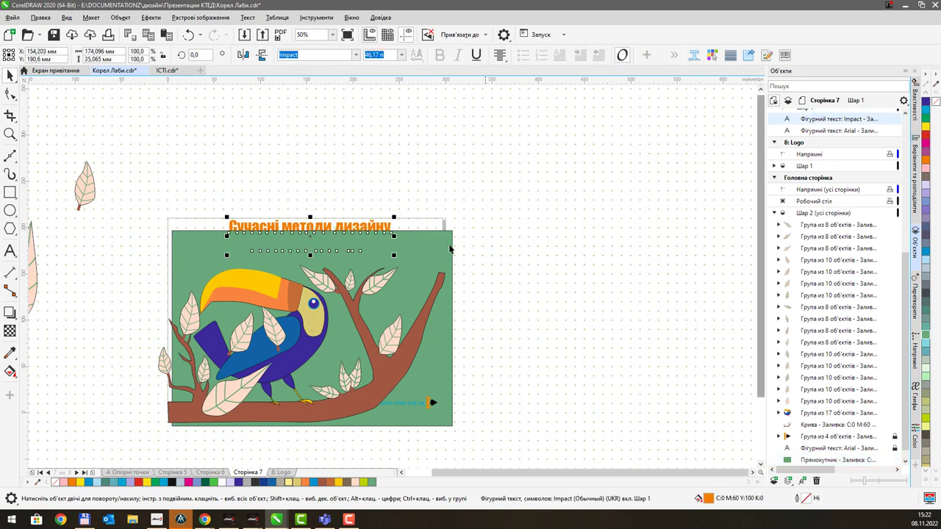
{"action": "scroll", "coordinate": [824, 303], "scroll_direction": "down", "scroll_amount": 1}
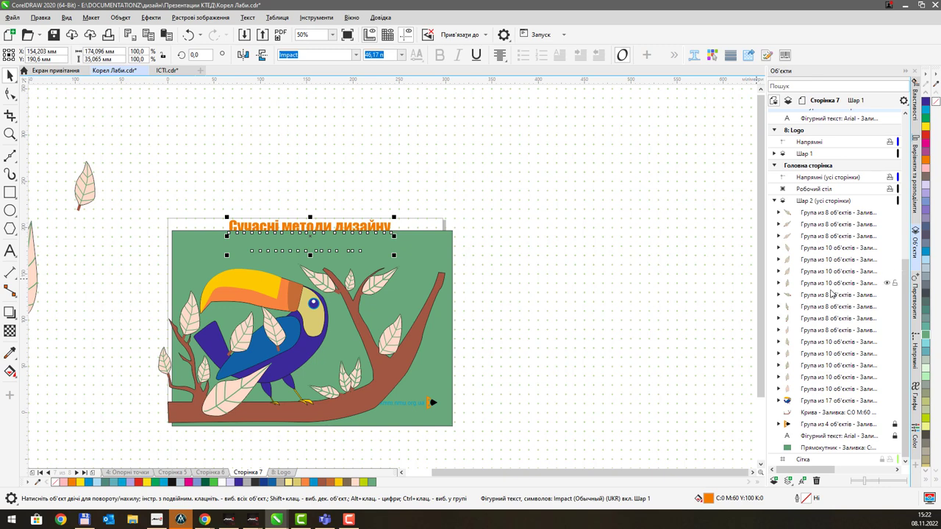
{"action": "left_click", "coordinate": [821, 214]}
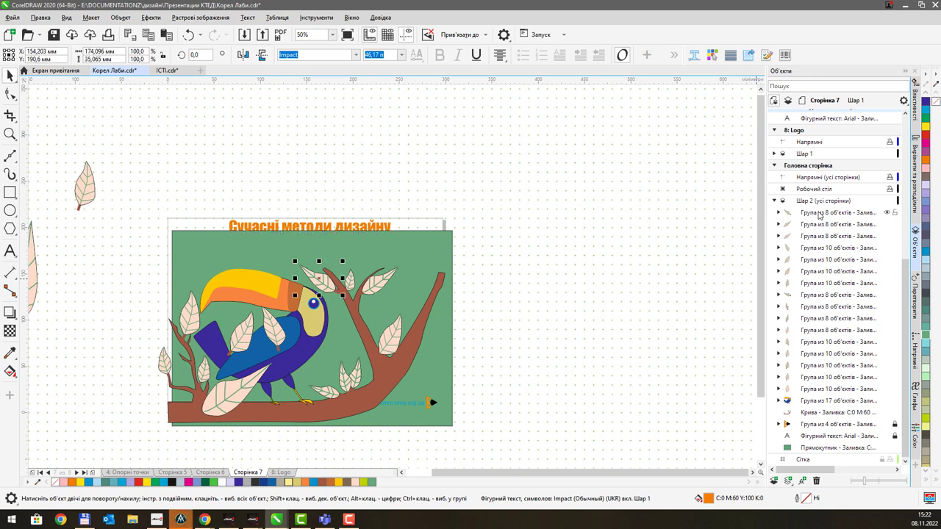
{"action": "left_click", "coordinate": [822, 398], "text": "shift"}
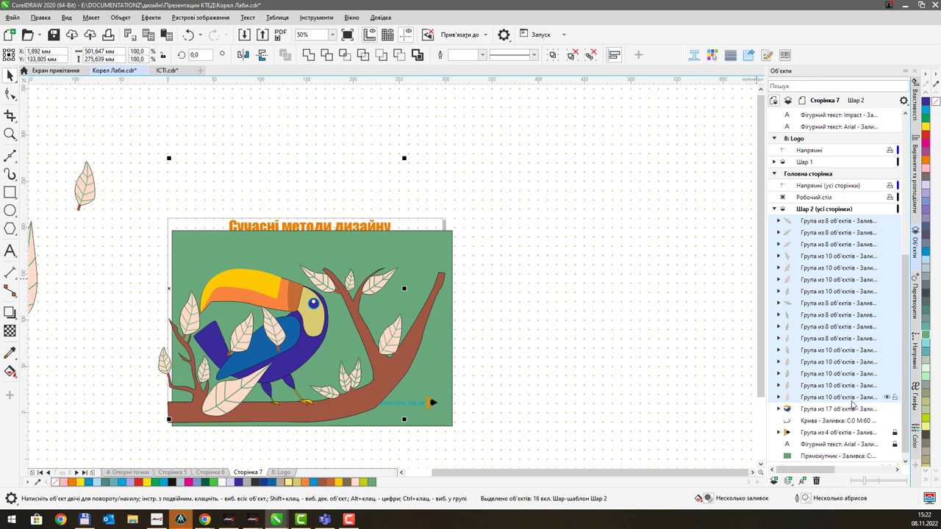
{"action": "left_click", "coordinate": [849, 409], "text": "shift"}
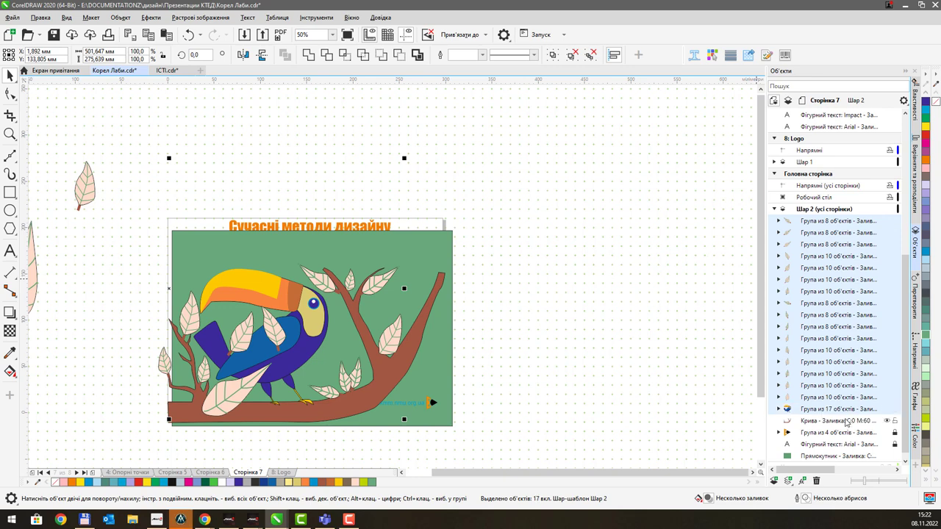
{"action": "left_click", "coordinate": [848, 422], "text": "shift"}
{"action": "left_click_drag", "start_coordinate": [821, 259], "coordinate": [827, 134]}
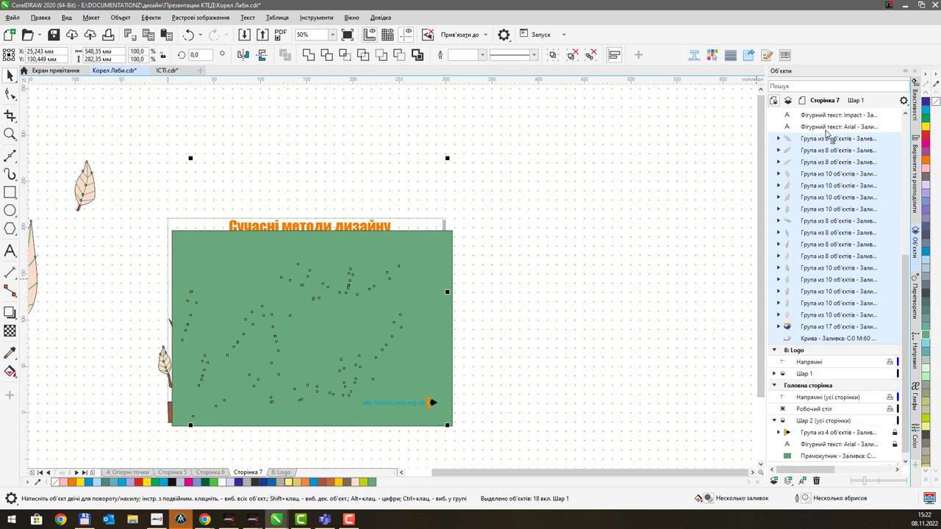
Step: Undo the artwork's transfer to Шар 1 and align the green rectangle with the page so it forms the background
{"action": "left_click", "coordinate": [329, 284]}
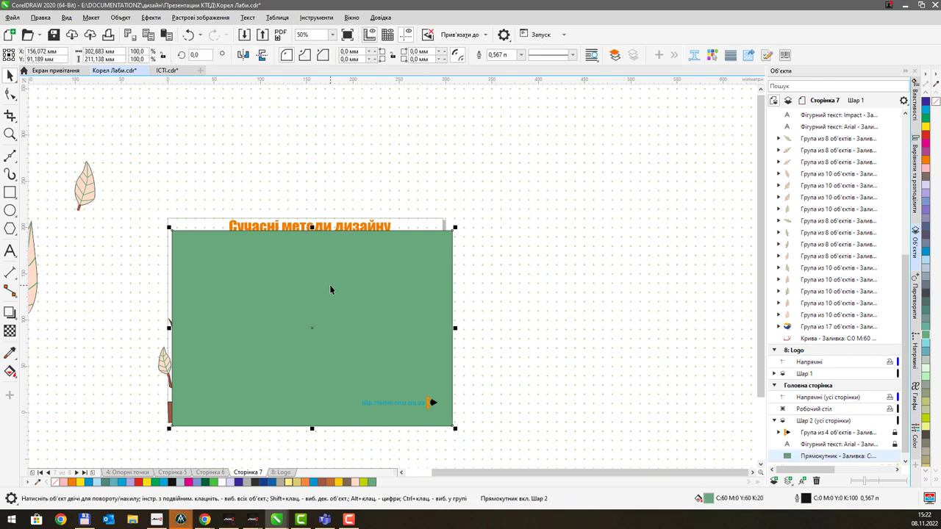
{"action": "left_click_drag", "start_coordinate": [330, 286], "coordinate": [451, 286]}
{"action": "key", "text": "ctrl+z"}
{"action": "key", "text": "ctrl+z"}
{"action": "left_click_drag", "start_coordinate": [408, 249], "coordinate": [407, 237]}
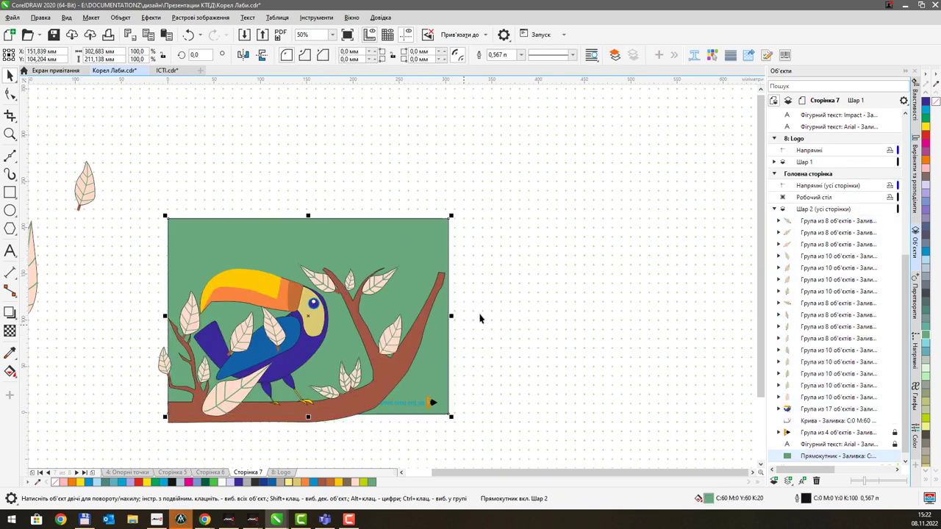
{"action": "left_click_drag", "start_coordinate": [462, 269], "coordinate": [521, 284]}
{"action": "scroll", "coordinate": [370, 273], "scroll_direction": "up", "scroll_amount": 1}
{"action": "left_click_drag", "start_coordinate": [445, 262], "coordinate": [486, 145]}
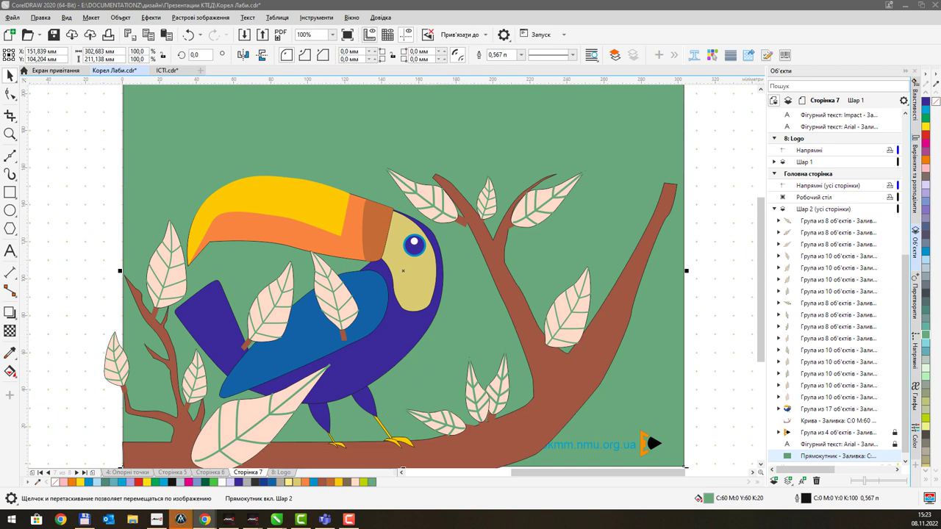
{"action": "left_click_drag", "start_coordinate": [468, 230], "coordinate": [437, 236]}
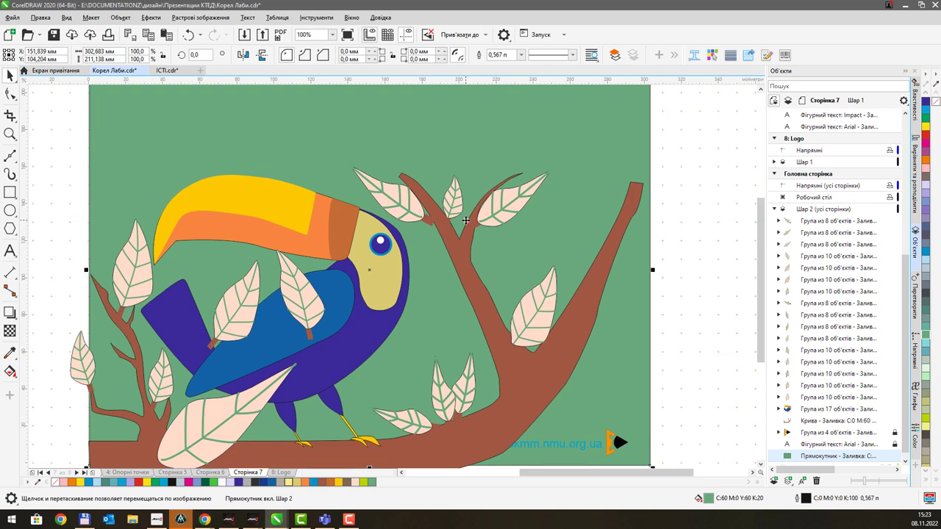
{"action": "scroll", "coordinate": [465, 220], "scroll_direction": "up", "scroll_amount": 1}
{"action": "scroll", "coordinate": [463, 235], "scroll_direction": "down", "scroll_amount": 2}
{"action": "scroll", "coordinate": [456, 278], "scroll_direction": "up", "scroll_amount": 2}
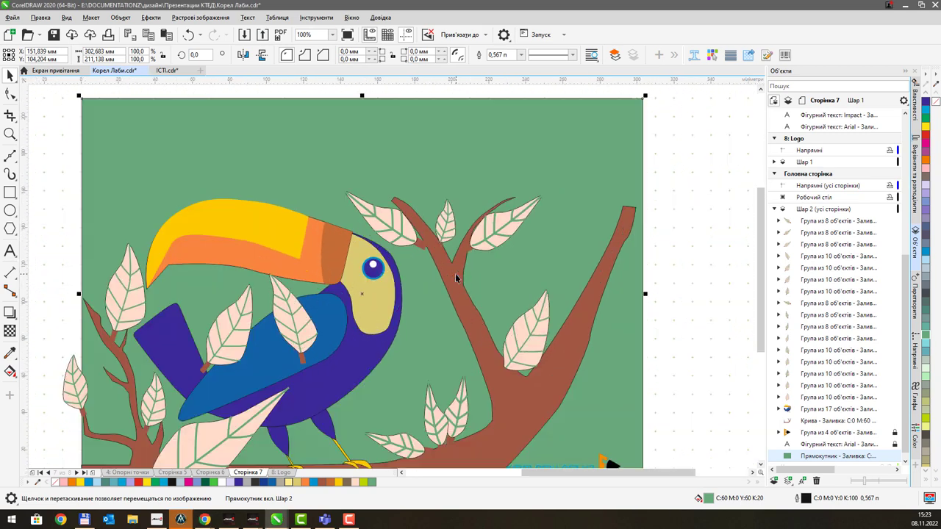